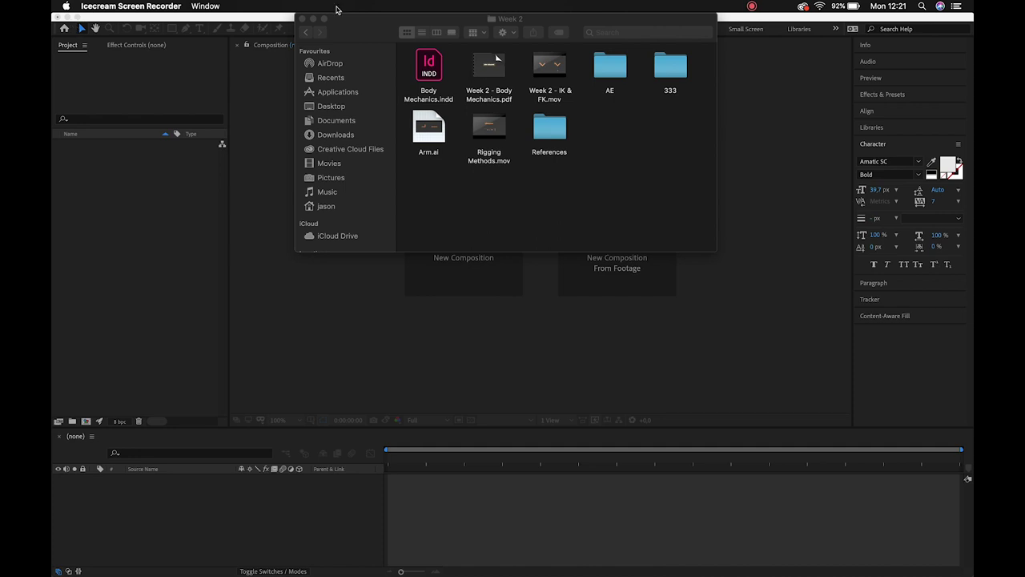
- Preview the Week 2 - IK & FK.mov animation, scrubbing back to its start
{"action": "left_click", "coordinate": [535, 96]}
{"action": "key", "text": "space"}
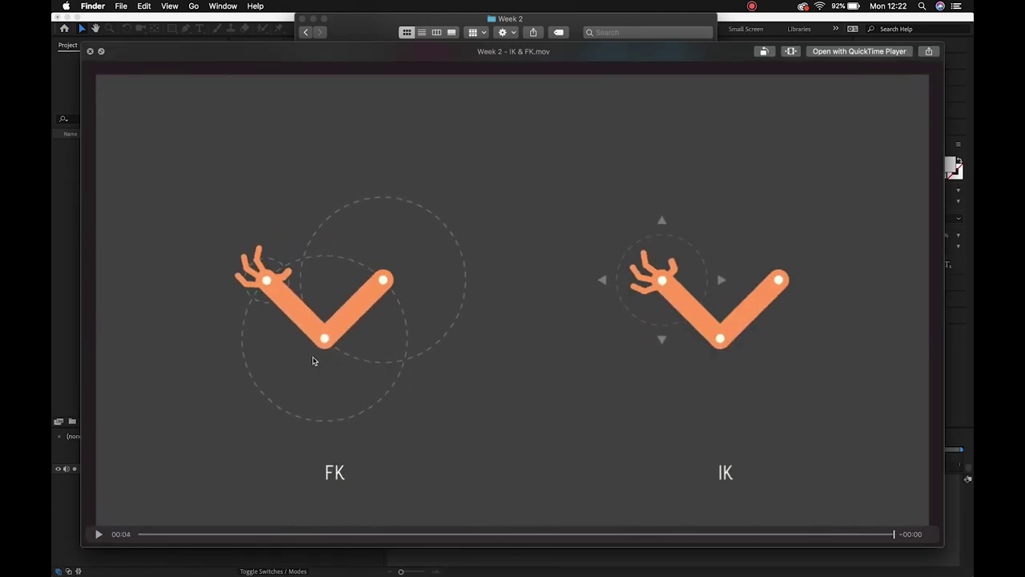
{"action": "left_click_drag", "start_coordinate": [236, 534], "coordinate": [393, 533]}
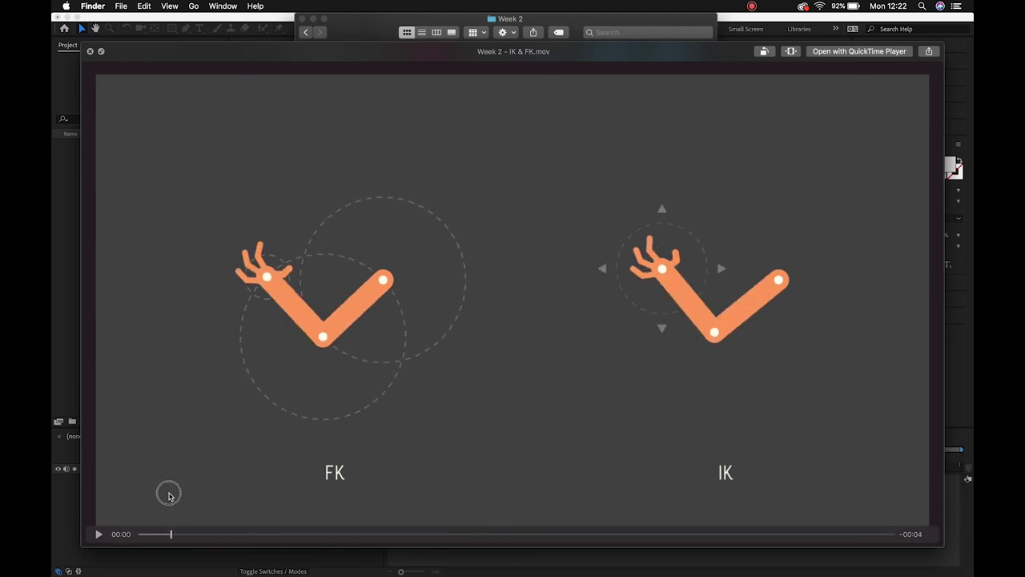
{"action": "mouse_move", "coordinate": [393, 532]}
{"action": "left_mouse_down"}
{"action": "mouse_move", "coordinate": [147, 500]}
{"action": "mouse_move", "coordinate": [186, 515]}
{"action": "mouse_move", "coordinate": [272, 468]}
{"action": "mouse_move", "coordinate": [465, 486]}
{"action": "left_mouse_up"}
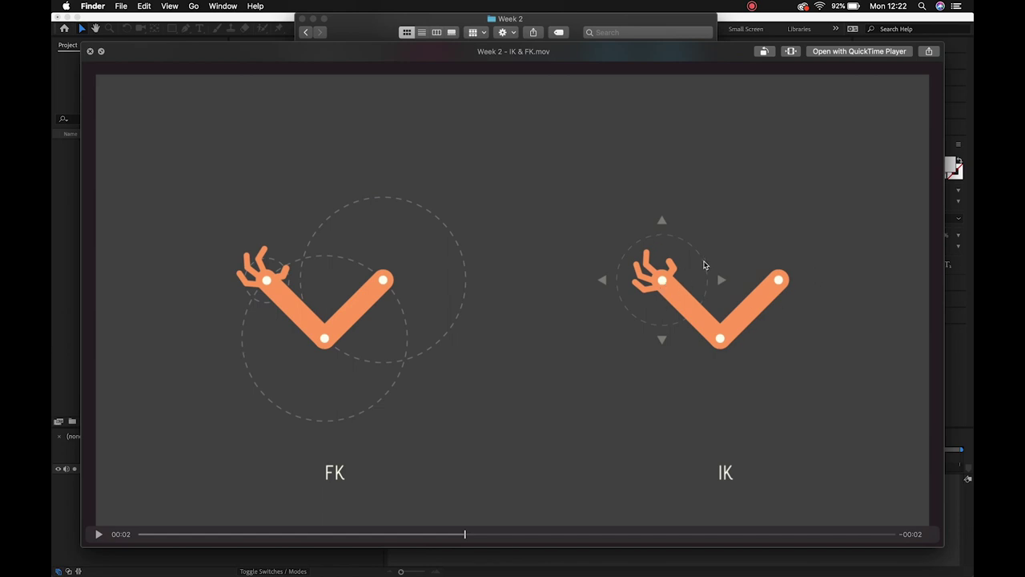
{"action": "key", "text": "space"}
{"action": "left_click", "coordinate": [603, 184]}
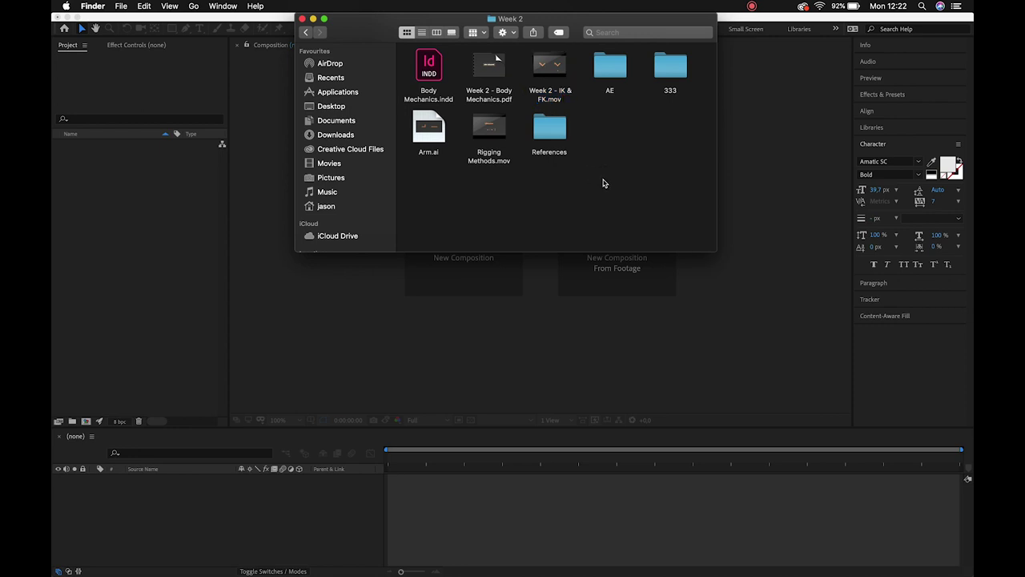
- Close the Week 2 folder, glance at the Classroom desktop, and bring Illustrator with Arm.ai forward
{"action": "left_click", "coordinate": [302, 19]}
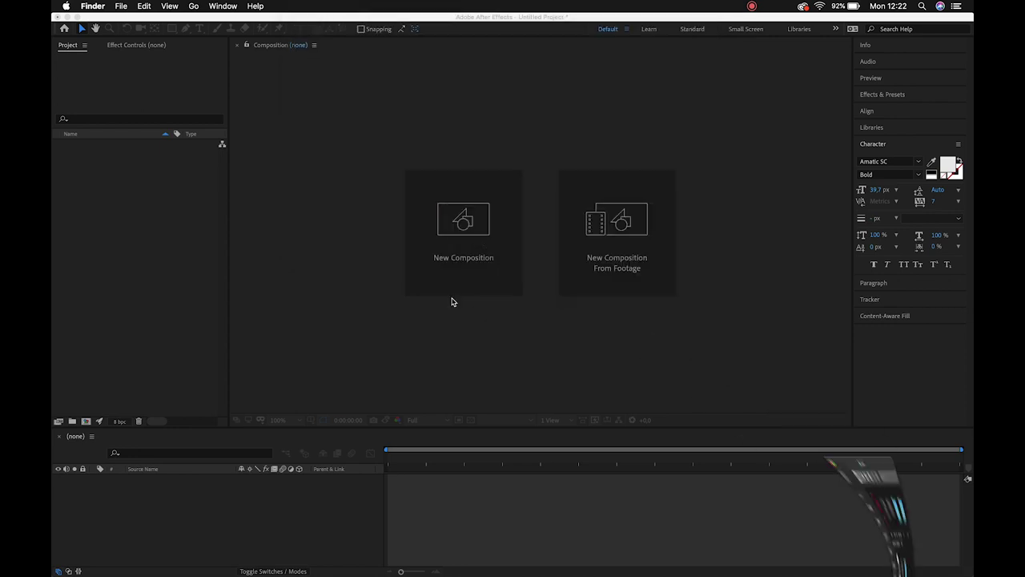
{"action": "key", "text": "ctrl+Right"}
{"action": "key", "text": "ctrl+Right"}
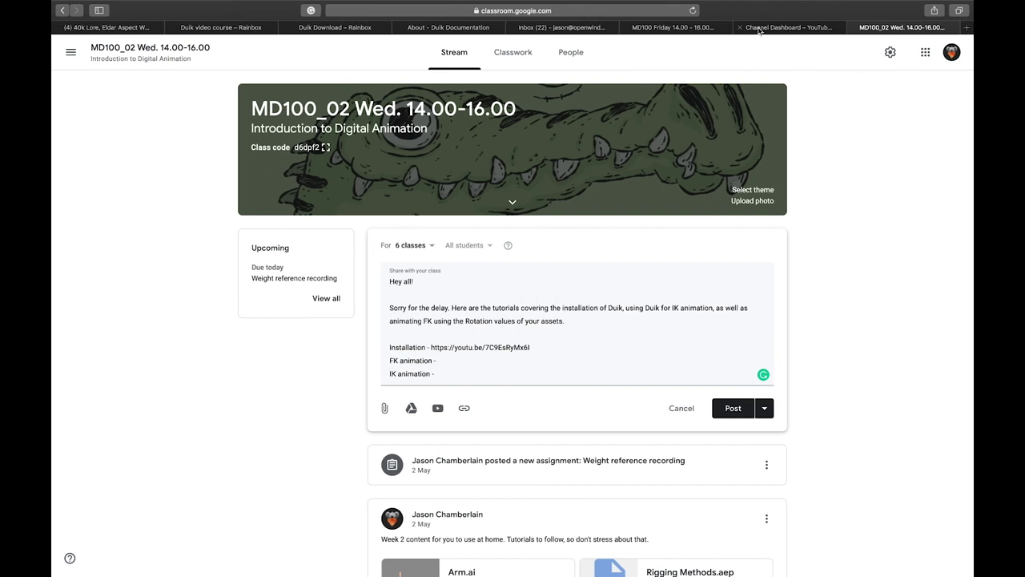
{"action": "key", "text": "ctrl+Left"}
{"action": "key", "text": "ctrl+Left"}
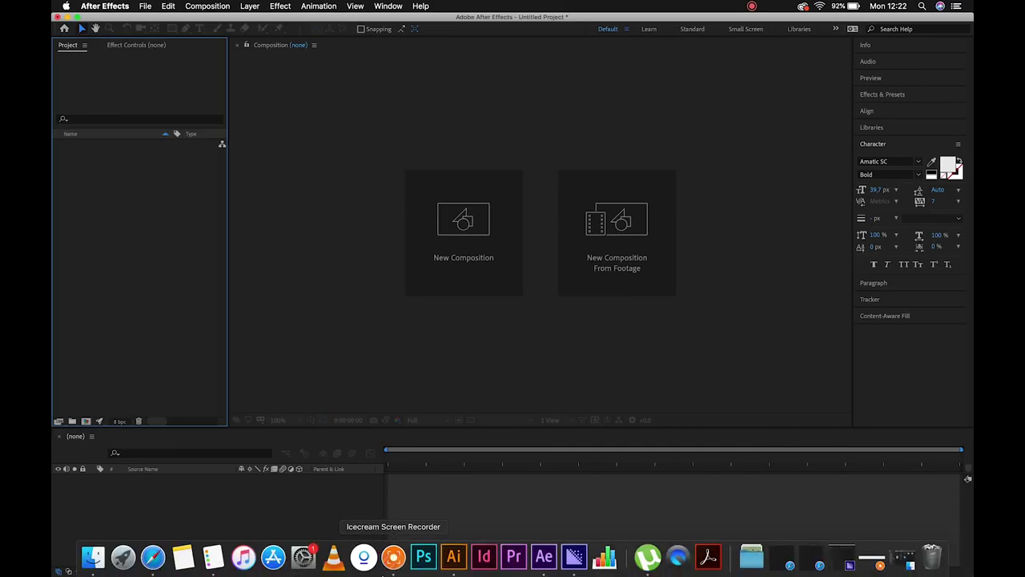
{"action": "left_click", "coordinate": [453, 561]}
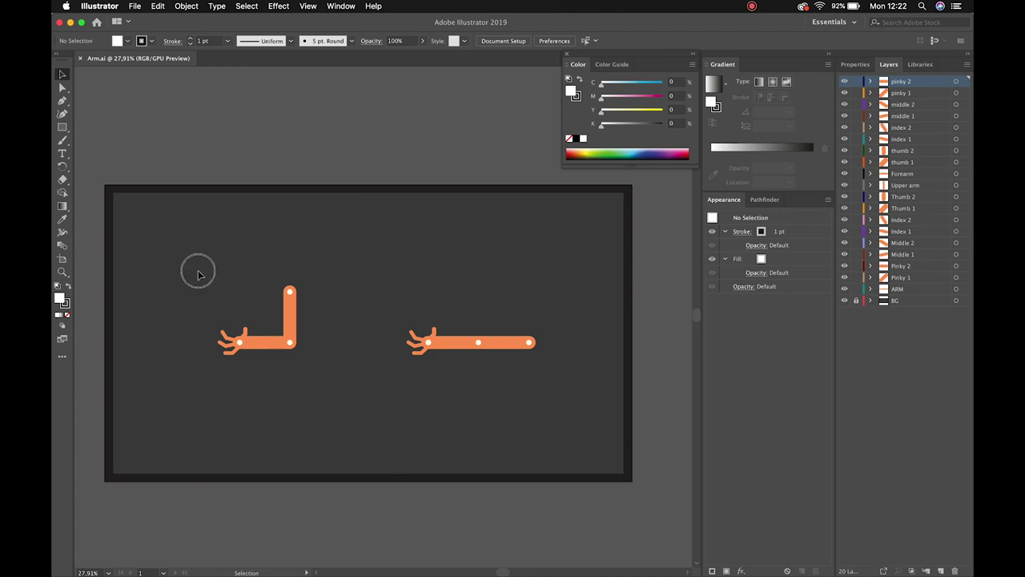
- Select the bent arm on the left and zoom in around it
{"action": "left_click_drag", "start_coordinate": [197, 272], "coordinate": [311, 362]}
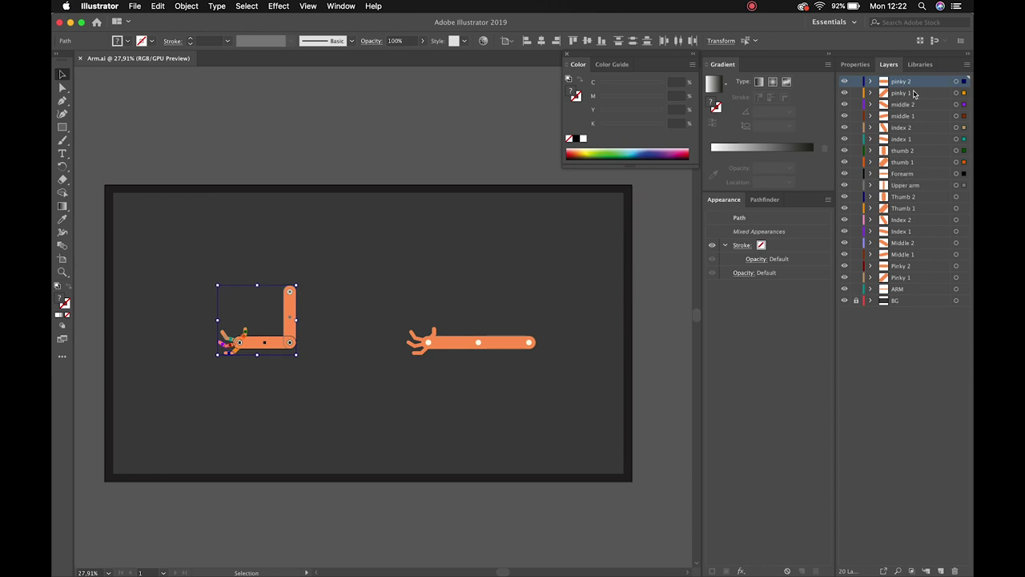
{"action": "left_click", "coordinate": [435, 253]}
{"action": "key", "text": "z"}
{"action": "left_click_drag", "start_coordinate": [306, 318], "coordinate": [380, 321]}
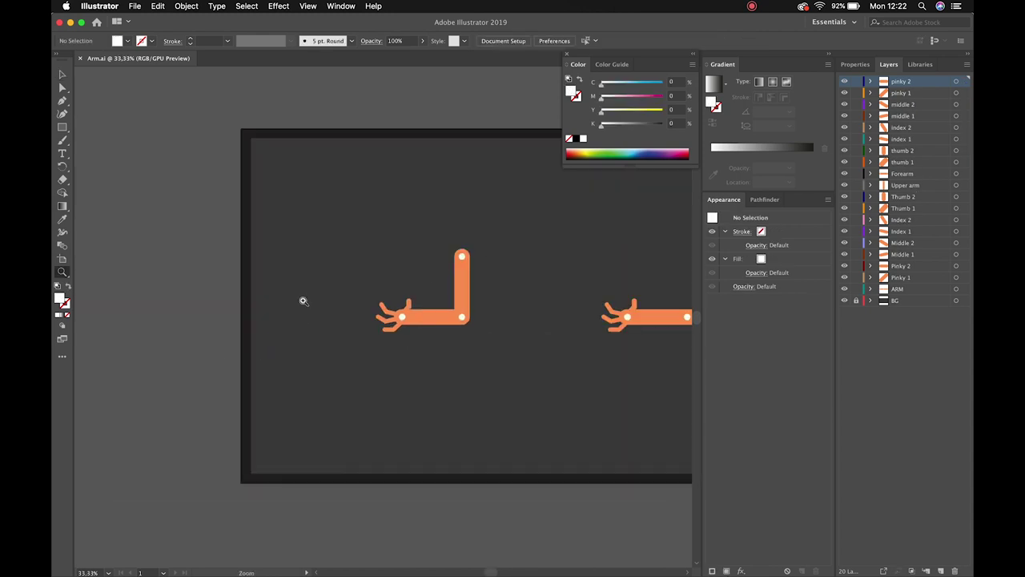
{"action": "left_click", "coordinate": [381, 322]}
{"action": "left_click", "coordinate": [380, 321]}
{"action": "scroll", "coordinate": [355, 294], "scroll_direction": "left", "scroll_amount": 2}
- Zoom in to 150% on the hand and select the upright thumb segment
{"action": "key", "text": "v"}
{"action": "key", "text": "z"}
{"action": "left_click", "coordinate": [357, 290]}
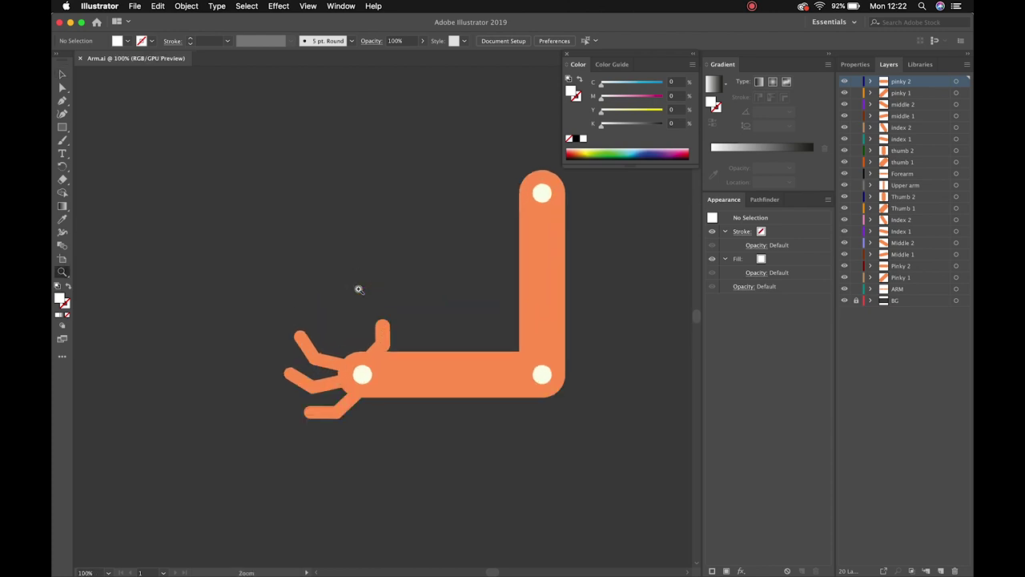
{"action": "left_click", "coordinate": [358, 290]}
{"action": "left_click_drag", "start_coordinate": [366, 316], "coordinate": [348, 270]}
{"action": "key", "text": "v"}
{"action": "left_click", "coordinate": [397, 258]}
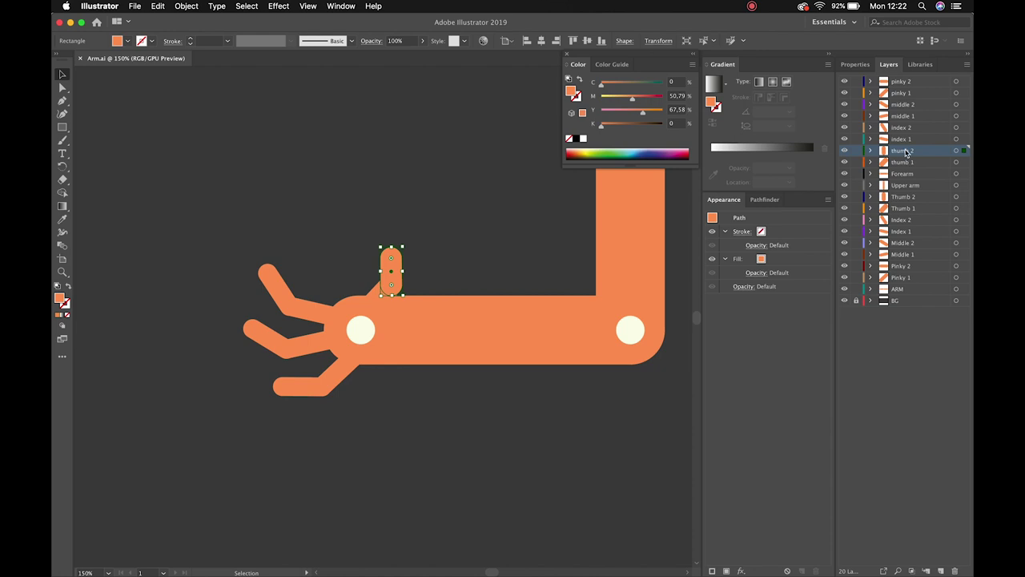
- Dismiss the Move dialog and rename the thumb layers to 'thumb tips' and 'thumb base'
{"action": "key", "text": "Return"}
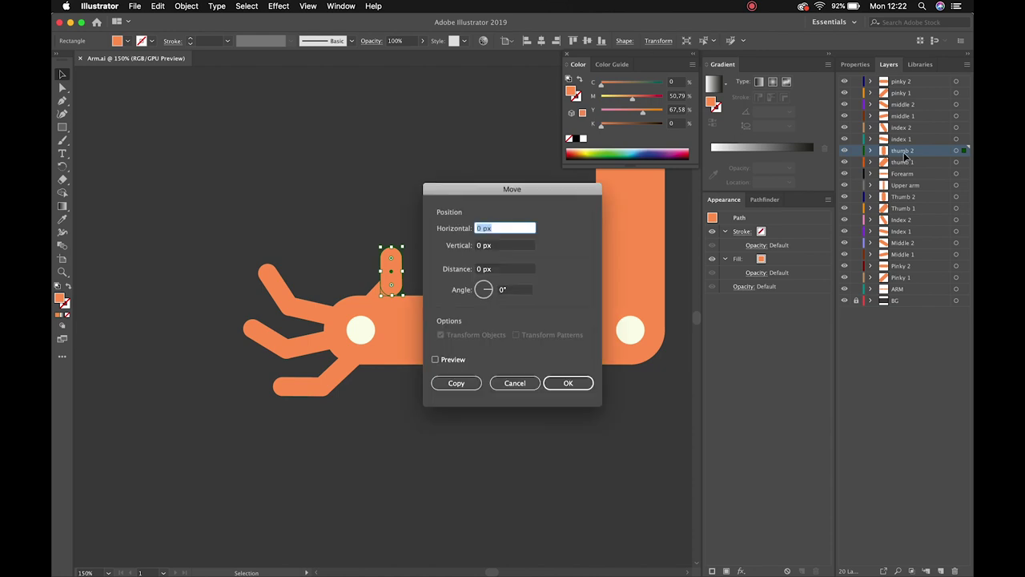
{"action": "left_click", "coordinate": [493, 383]}
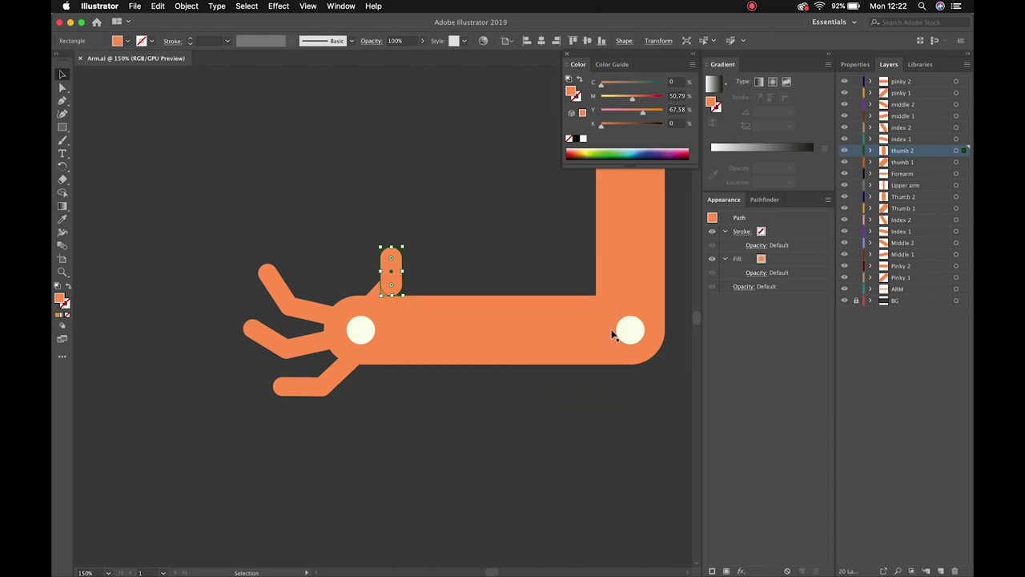
{"action": "double_click", "coordinate": [917, 155]}
{"action": "key", "text": "Right"}
{"action": "key", "text": "BackSpace"}
{"action": "type", "text": "s"}
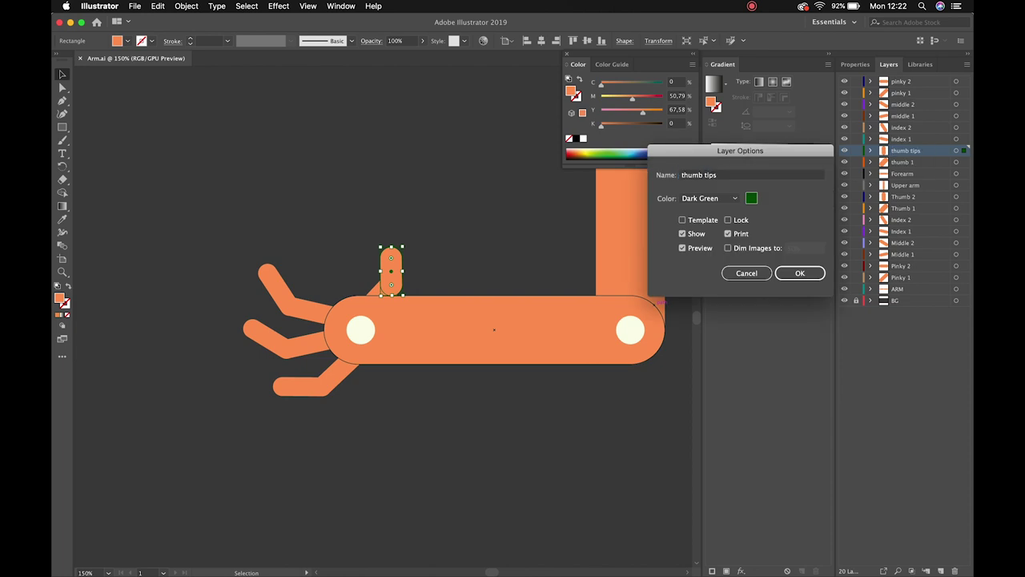
{"action": "key", "text": "Return"}
{"action": "double_click", "coordinate": [904, 162]}
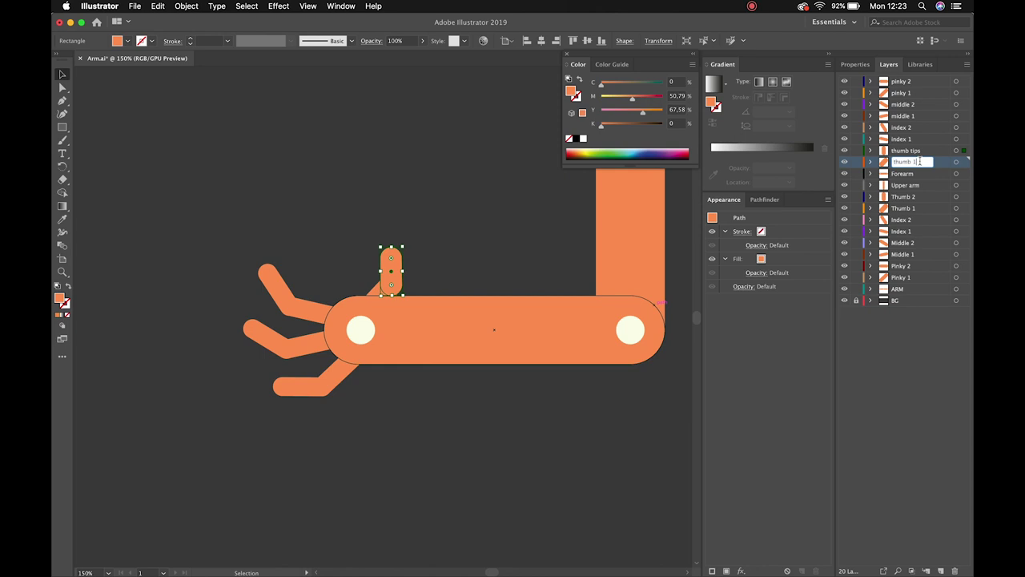
{"action": "type", "text": "base"}
{"action": "key", "text": "Return"}
- Rename the index finger layers to base and 'index tips', correcting the 'index tyips' typo
{"action": "left_click", "coordinate": [909, 138]}
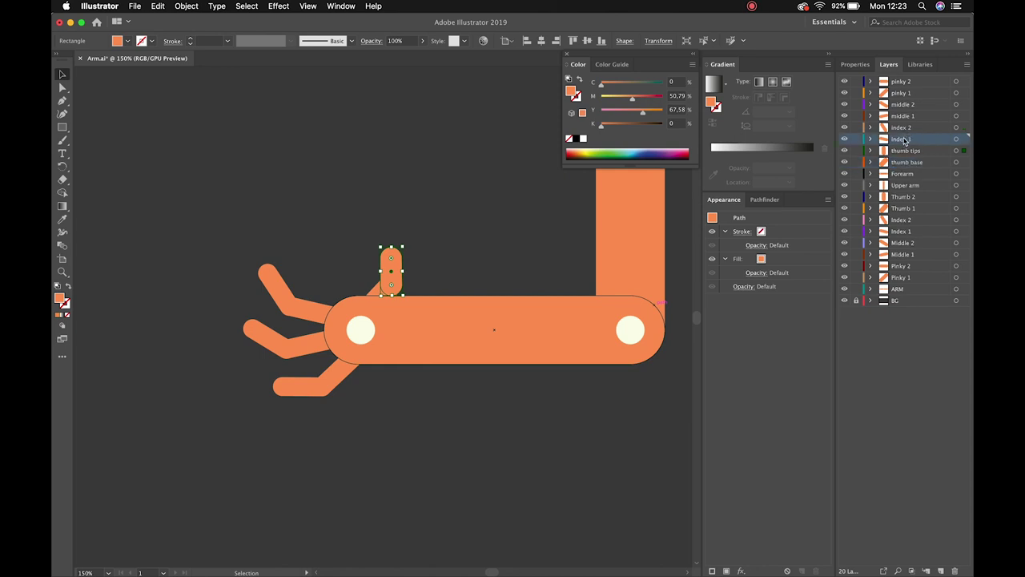
{"action": "left_click", "coordinate": [958, 139]}
{"action": "double_click", "coordinate": [903, 140]}
{"action": "type", "text": "index 1"}
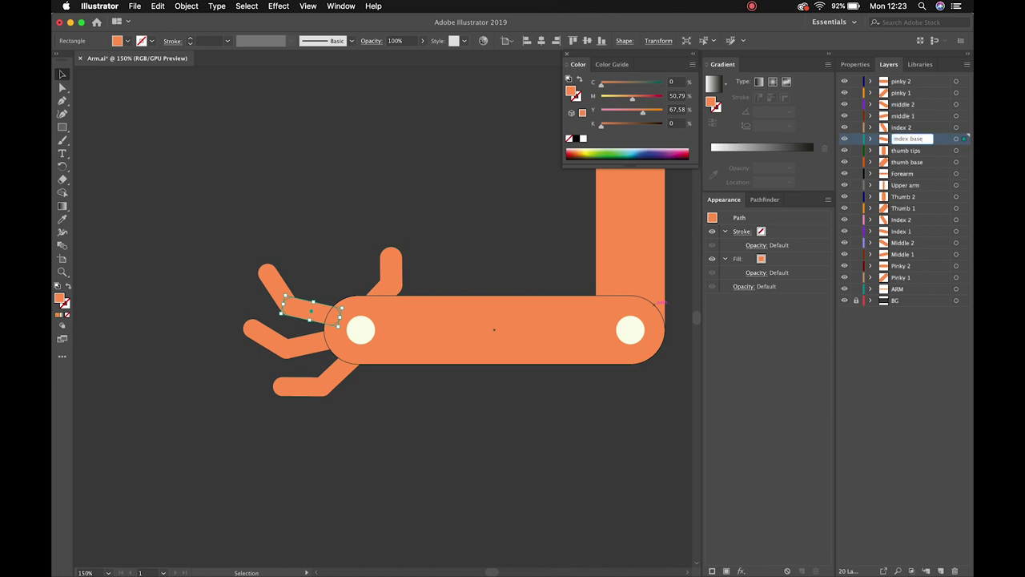
{"action": "key", "text": "Return"}
{"action": "left_click", "coordinate": [967, 130]}
{"action": "left_click", "coordinate": [966, 130]}
{"action": "double_click", "coordinate": [908, 132]}
{"action": "type", "text": "index "}
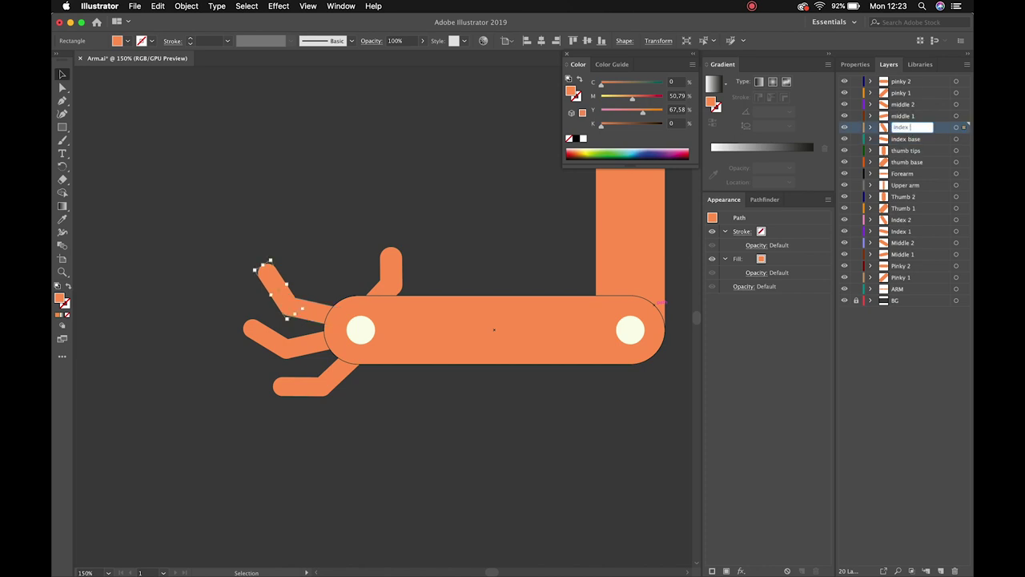
{"action": "type", "text": "tyips"}
{"action": "key", "text": "Return"}
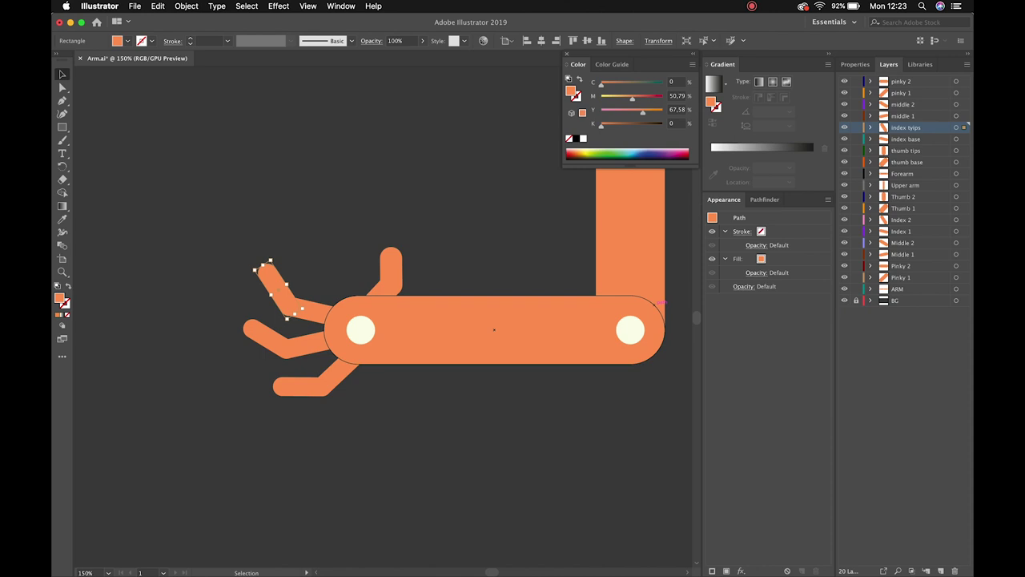
{"action": "double_click", "coordinate": [919, 132]}
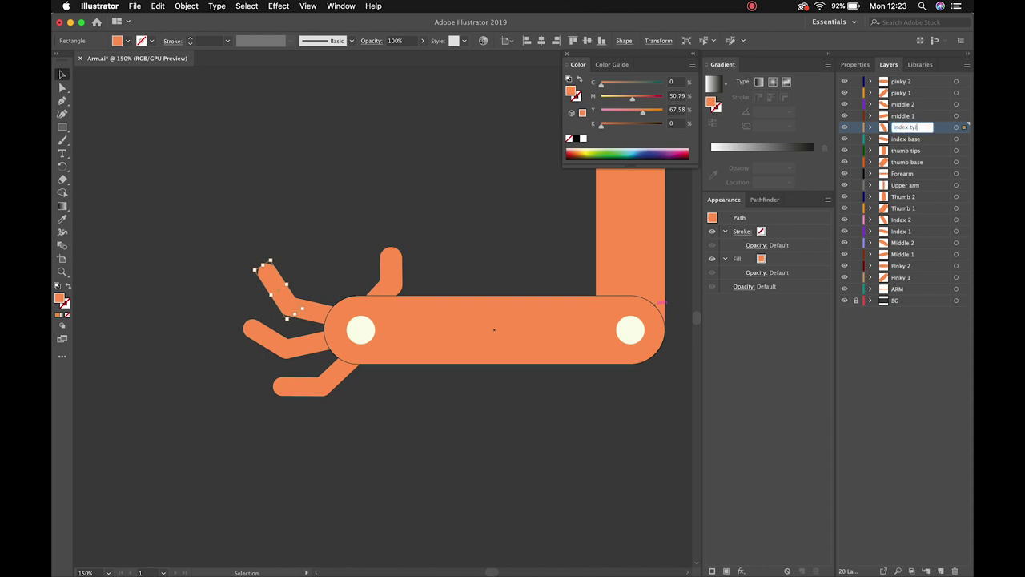
{"action": "type", "text": "ips"}
{"action": "key", "text": "Return"}
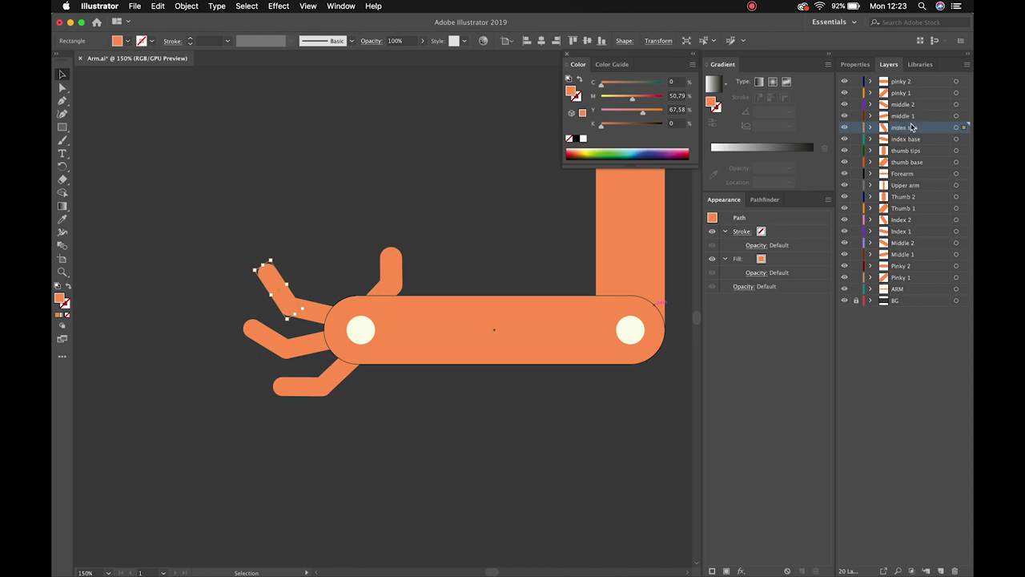
- Rename the middle and pinky finger layers, including 'pinky tip'
{"action": "left_click", "coordinate": [908, 119]}
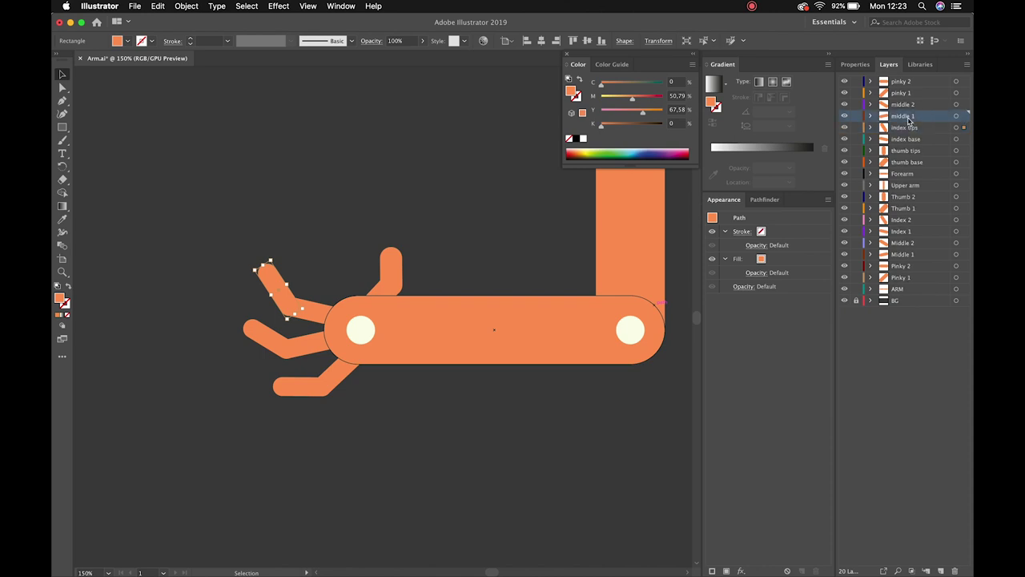
{"action": "left_click", "coordinate": [955, 116]}
{"action": "type", "text": "base"}
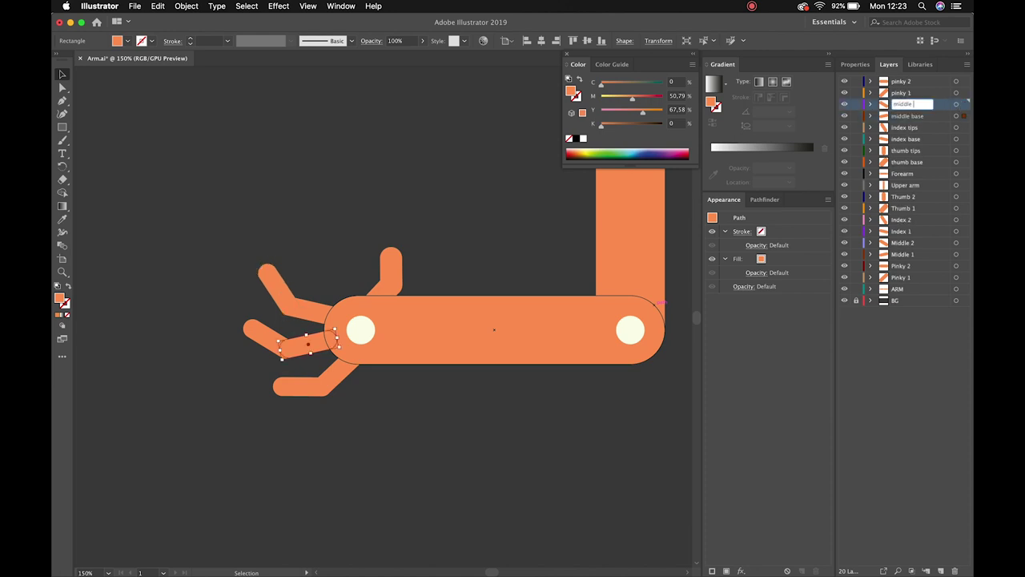
{"action": "double_click", "coordinate": [913, 93]}
{"action": "key", "text": "Return"}
{"action": "double_click", "coordinate": [902, 81]}
{"action": "type", "text": "pinky tip"}
{"action": "left_click", "coordinate": [485, 235]}
- Check which shapes are the pinky and middle tips and bases, then save Arm.ai
{"action": "left_click", "coordinate": [964, 81]}
{"action": "left_click", "coordinate": [964, 93]}
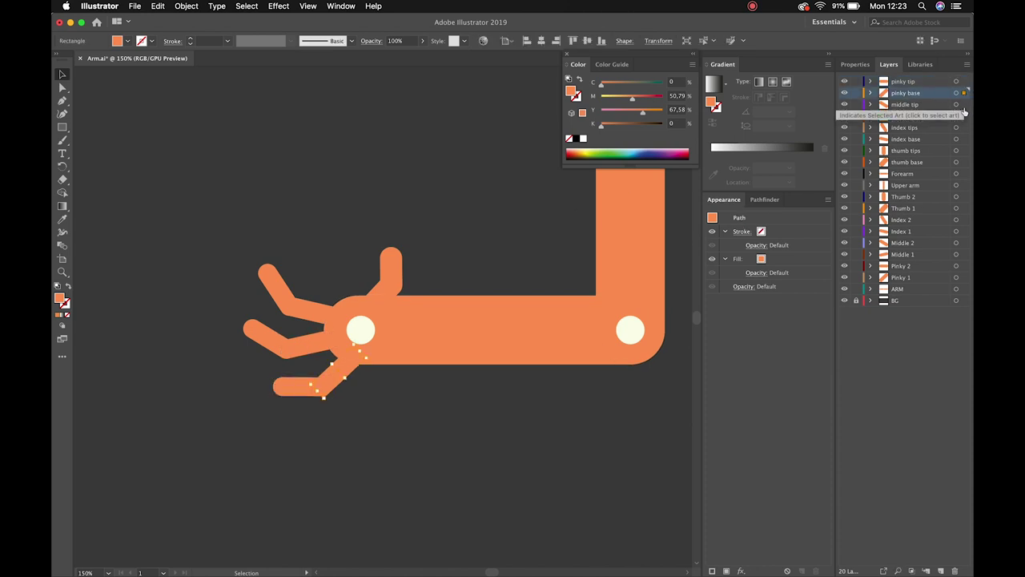
{"action": "left_click", "coordinate": [964, 104]}
{"action": "left_click", "coordinate": [964, 116]}
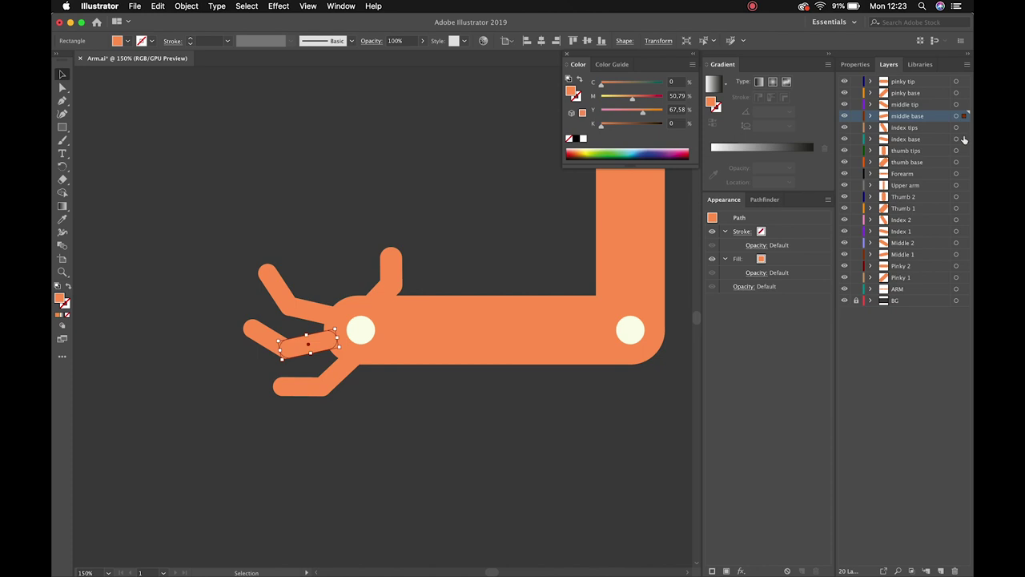
{"action": "left_click", "coordinate": [408, 119]}
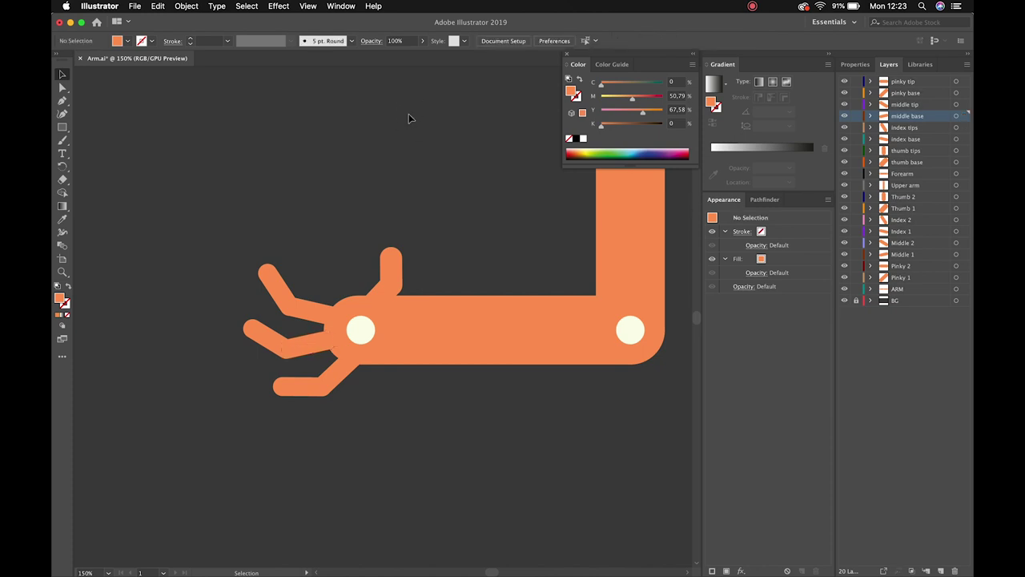
{"action": "key", "text": "super+s"}
- Import Arm.ai into After Effects as Composition - Retain Layer Sizes
{"action": "key", "text": "super+Tab"}
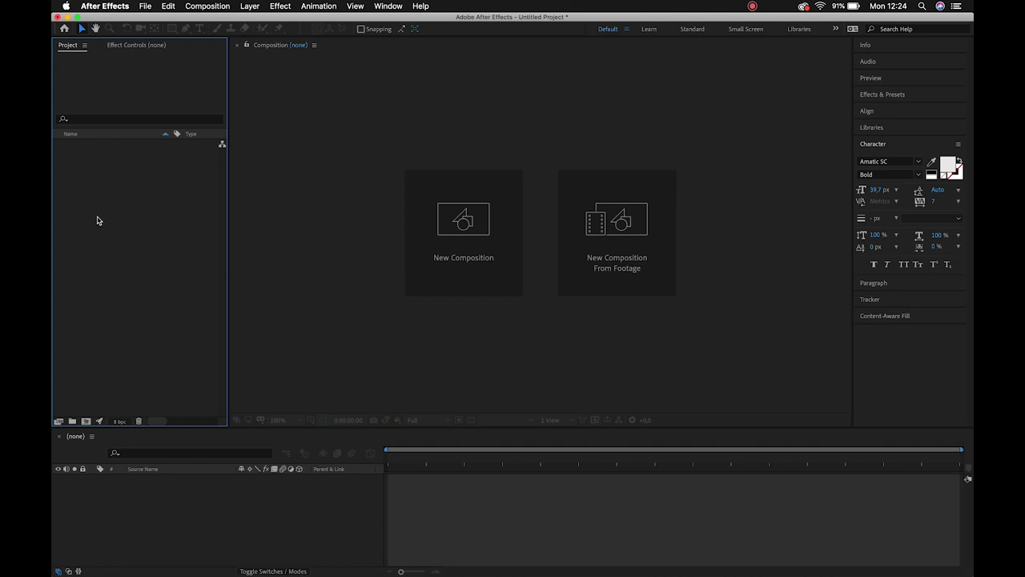
{"action": "left_click", "coordinate": [146, 7]}
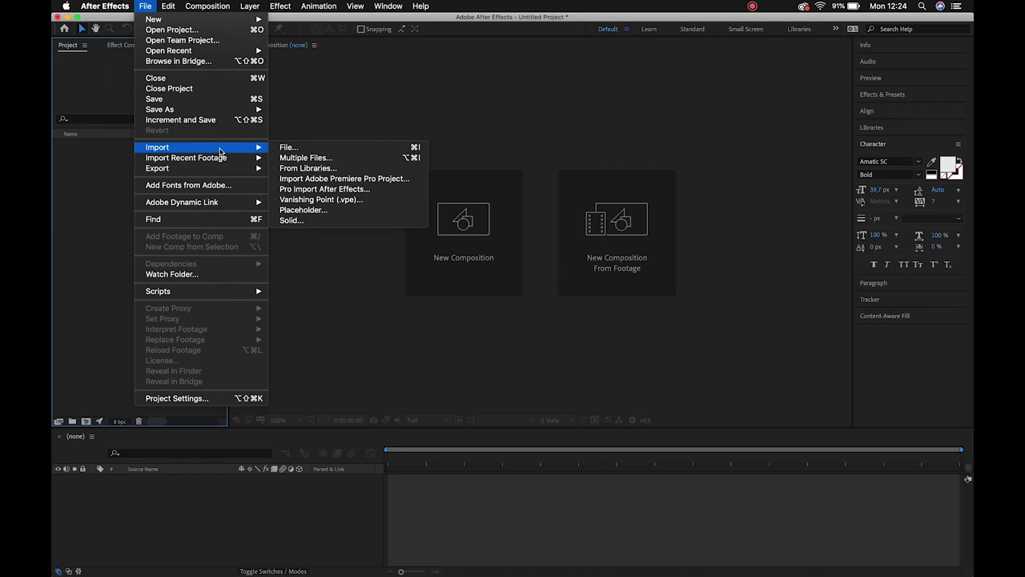
{"action": "left_click", "coordinate": [81, 226]}
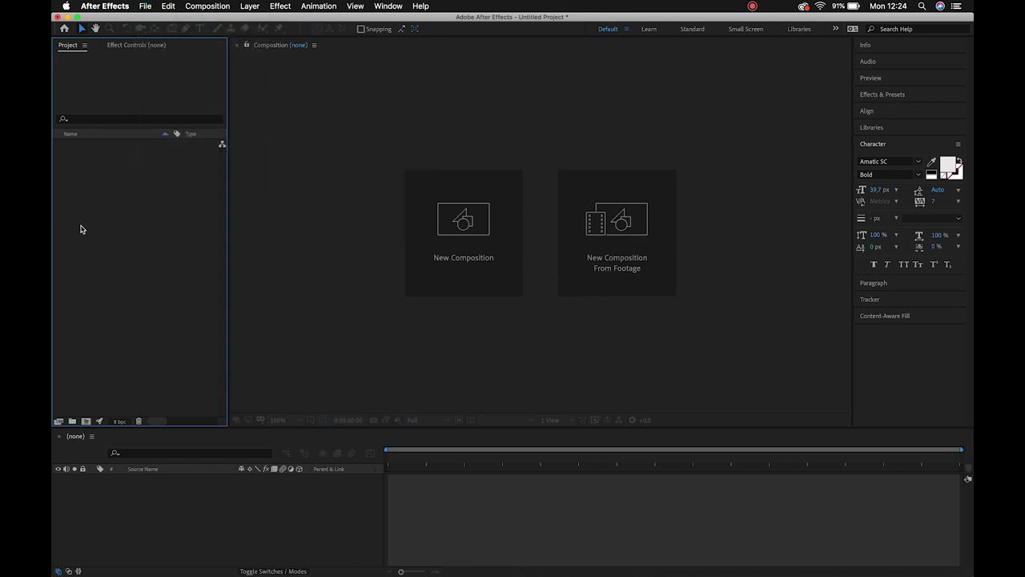
{"action": "double_click", "coordinate": [80, 230]}
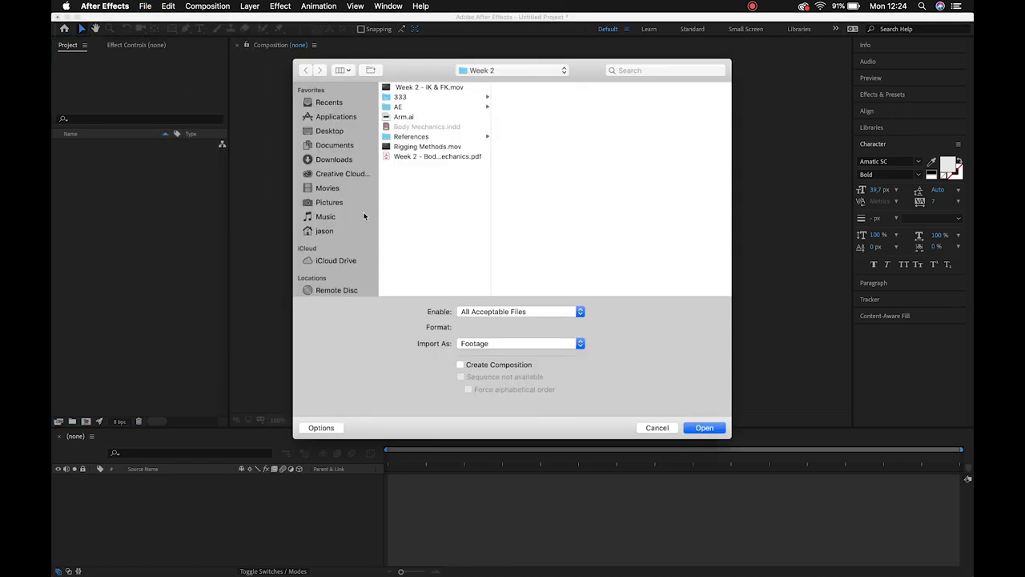
{"action": "left_click", "coordinate": [410, 117]}
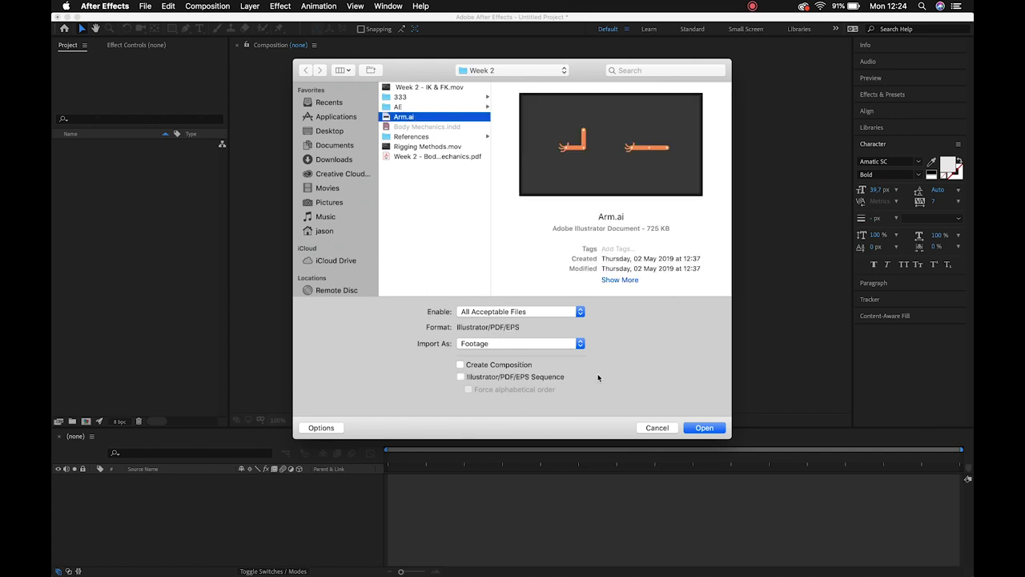
{"action": "left_click", "coordinate": [477, 345]}
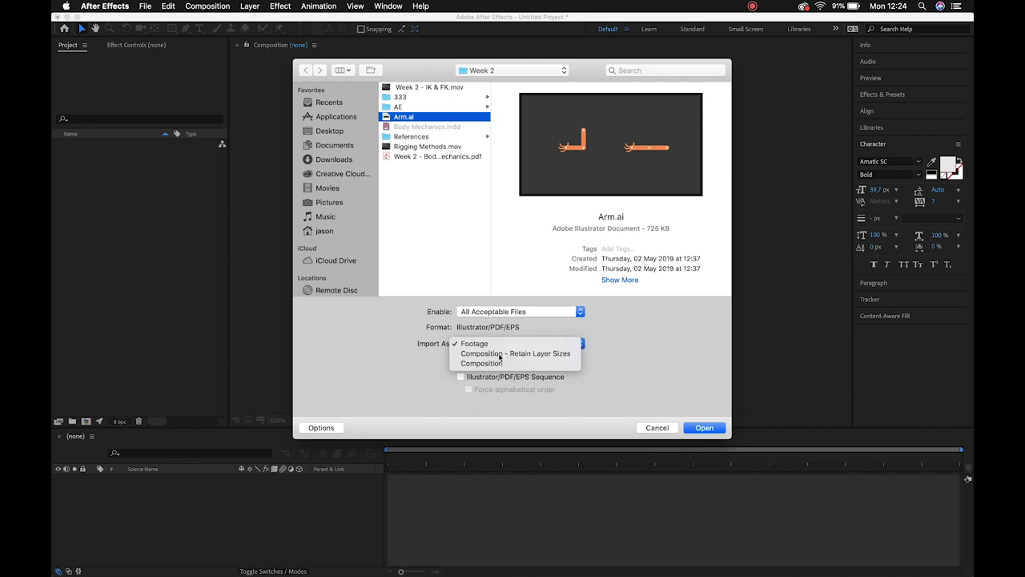
{"action": "left_click", "coordinate": [501, 353]}
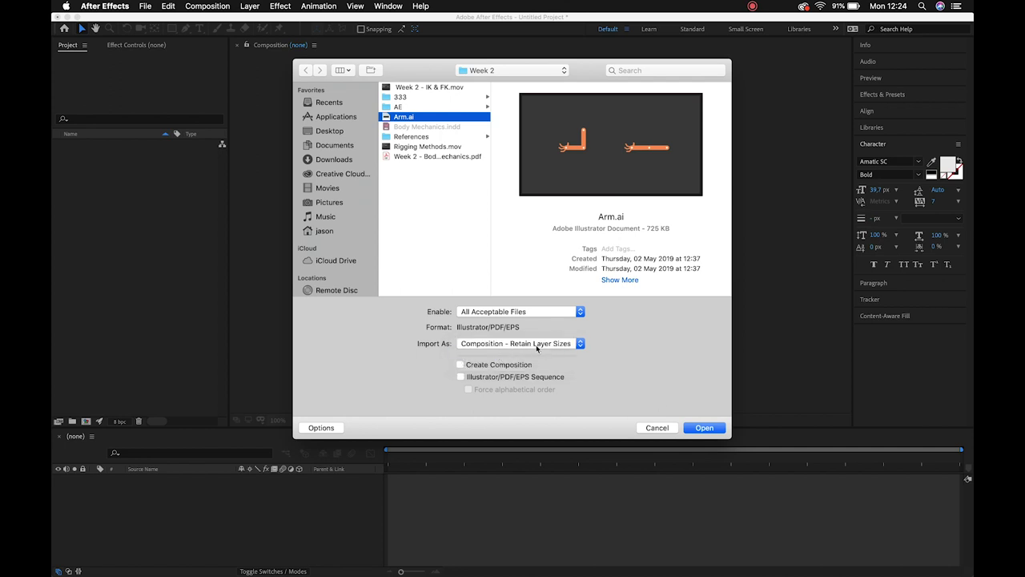
{"action": "left_click", "coordinate": [704, 428]}
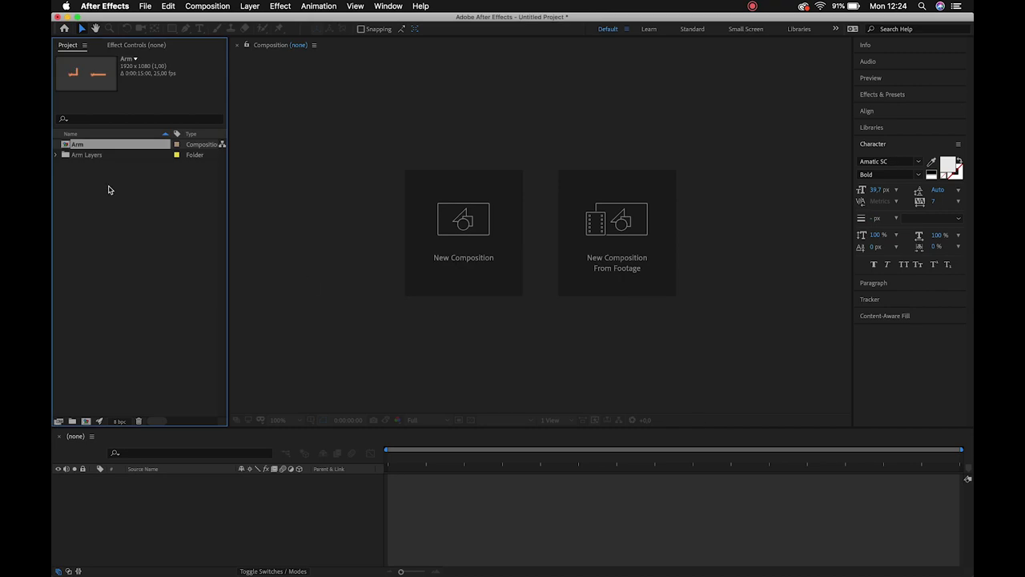
- Look inside the Arm Layers folder, then open the Arm composition
{"action": "left_click", "coordinate": [113, 194]}
{"action": "left_click", "coordinate": [104, 147]}
{"action": "left_click", "coordinate": [87, 155]}
{"action": "left_click", "coordinate": [57, 155]}
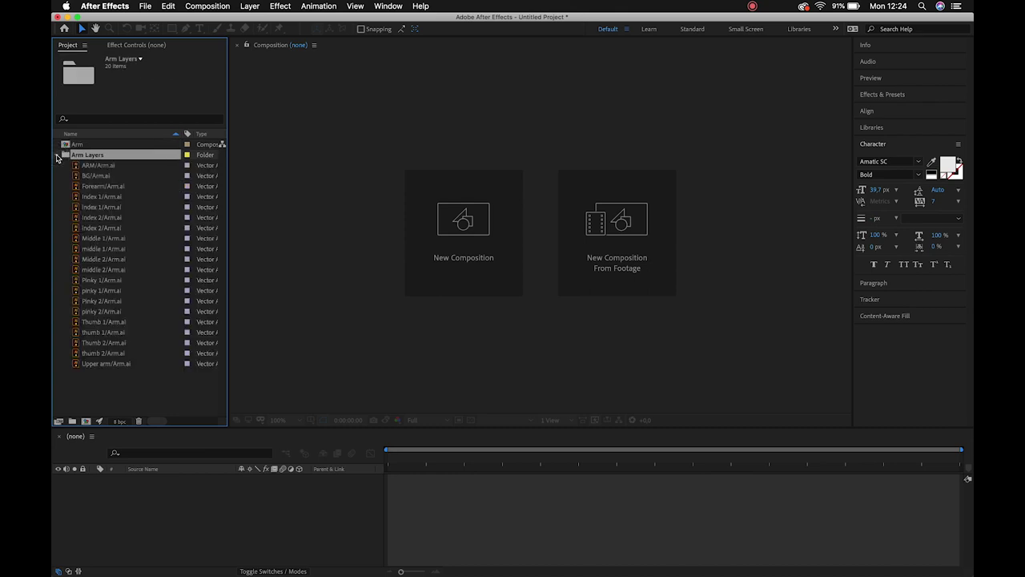
{"action": "left_click", "coordinate": [57, 156]}
{"action": "left_click", "coordinate": [92, 145]}
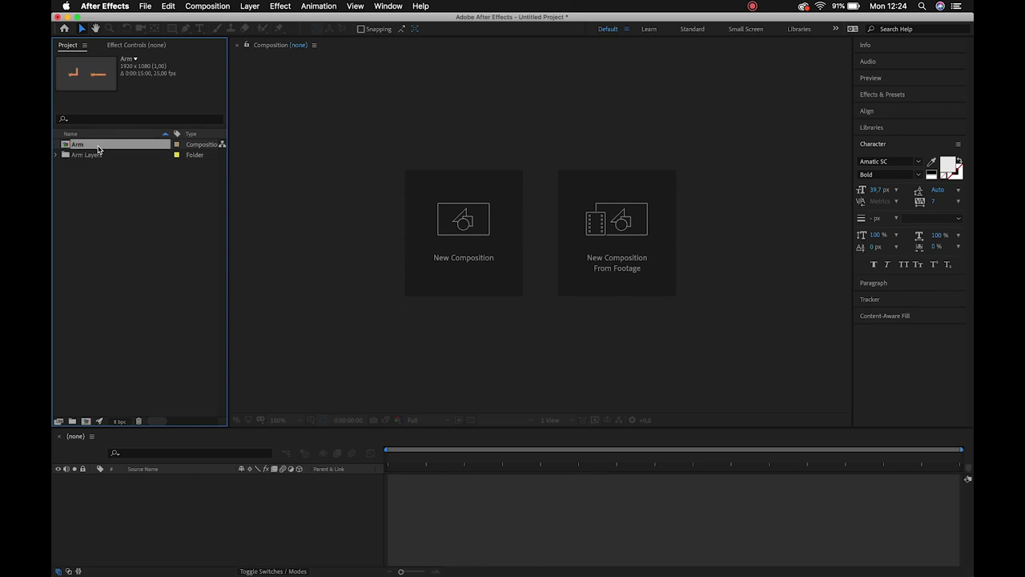
{"action": "double_click", "coordinate": [97, 146]}
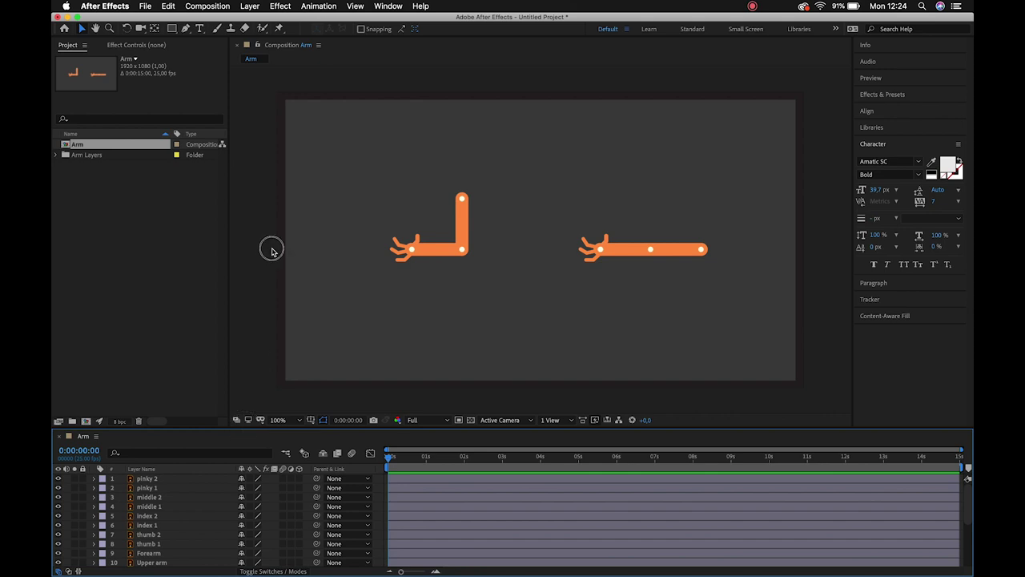
- Enlarge the timeline to show all 20 layers and lock the BG layer
{"action": "mouse_move", "coordinate": [206, 429]}
{"action": "left_mouse_down"}
{"action": "mouse_move", "coordinate": [247, 286]}
{"action": "mouse_move", "coordinate": [246, 299]}
{"action": "left_mouse_up"}
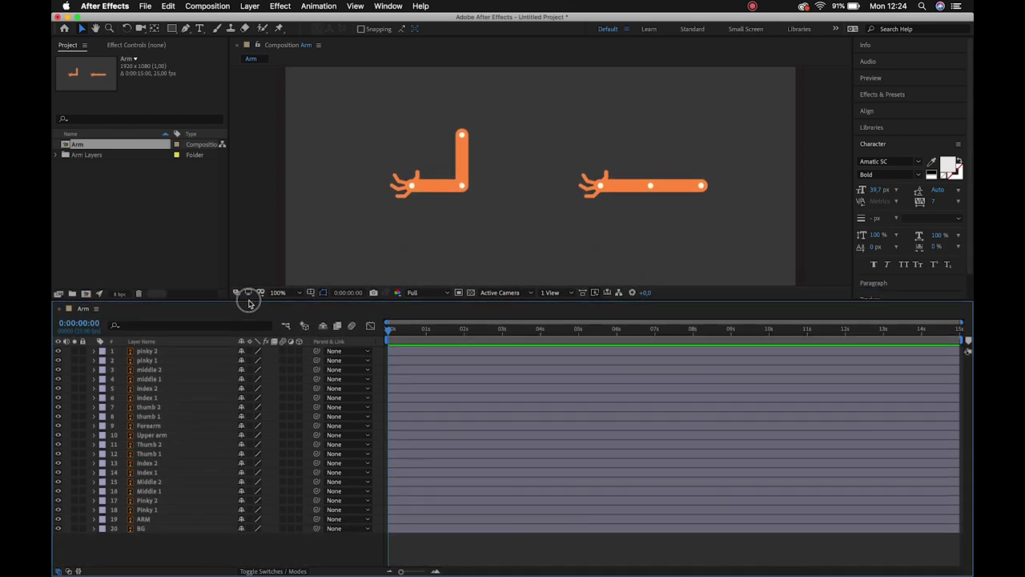
{"action": "left_click", "coordinate": [321, 239]}
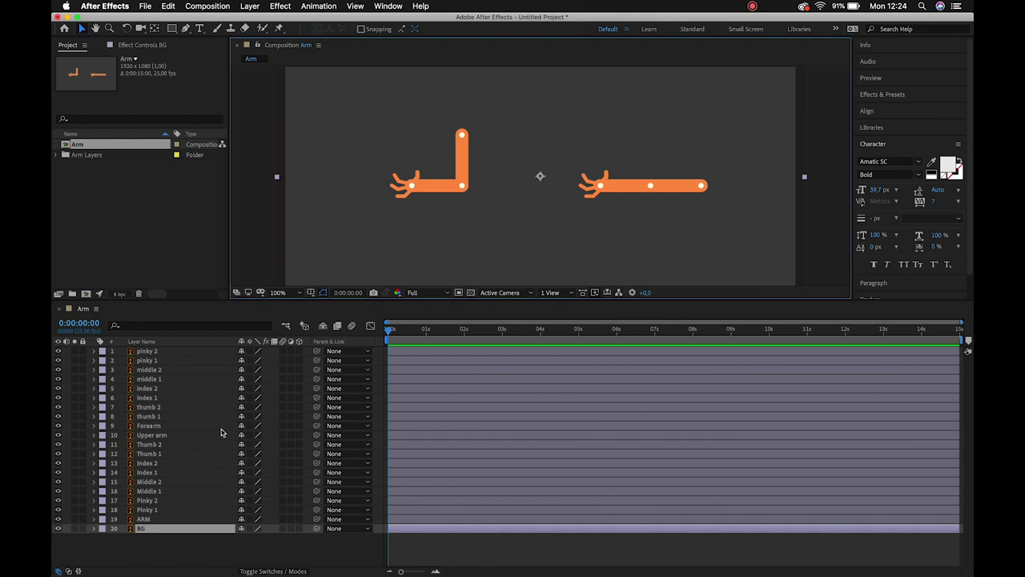
{"action": "left_click", "coordinate": [82, 529]}
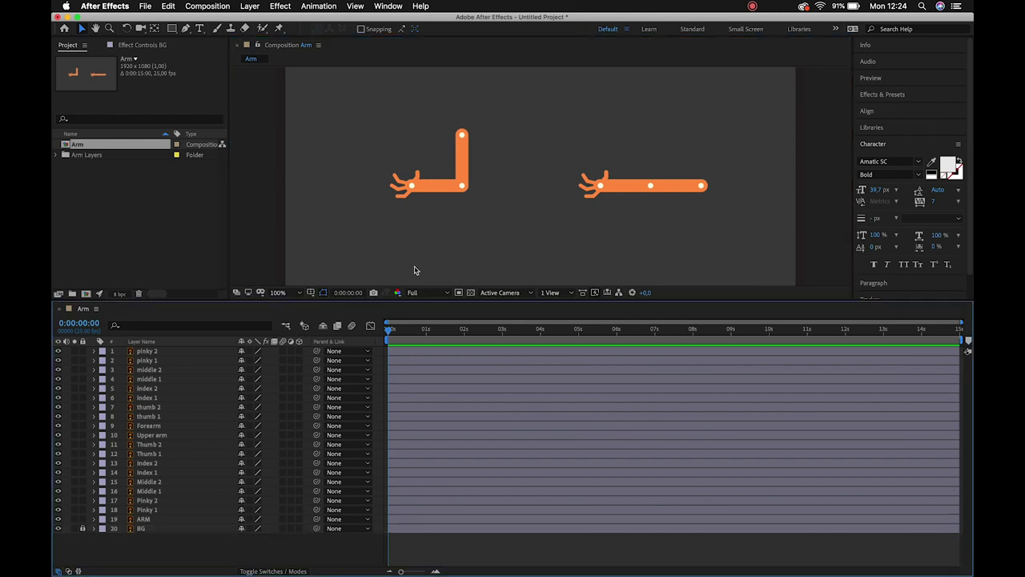
{"action": "left_click", "coordinate": [359, 257]}
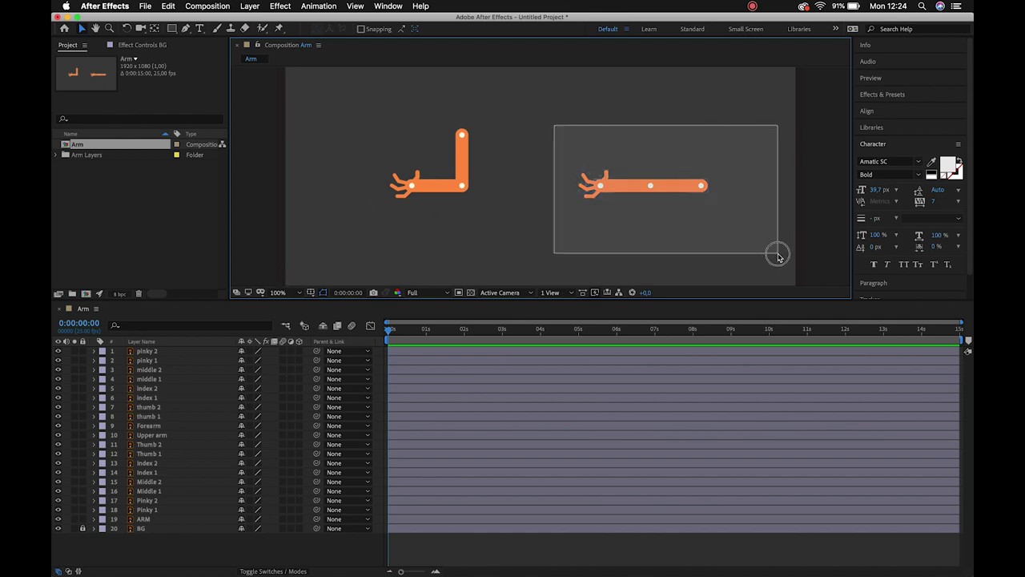
- Give the right arm's layers 11–19 a Peach label, make them shy and locked, and hide shy layers
{"action": "left_click_drag", "start_coordinate": [553, 125], "coordinate": [777, 254]}
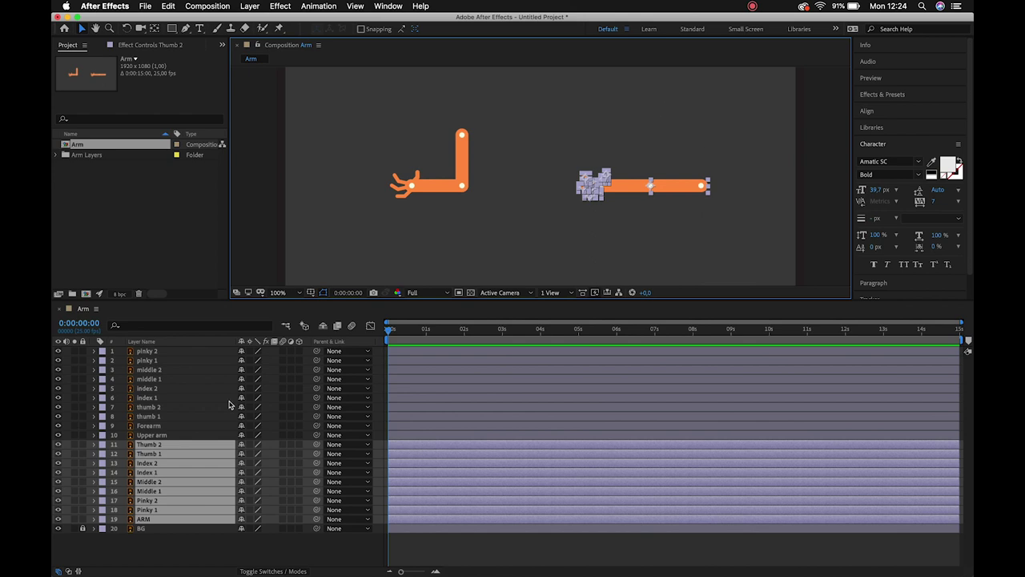
{"action": "left_click", "coordinate": [101, 451]}
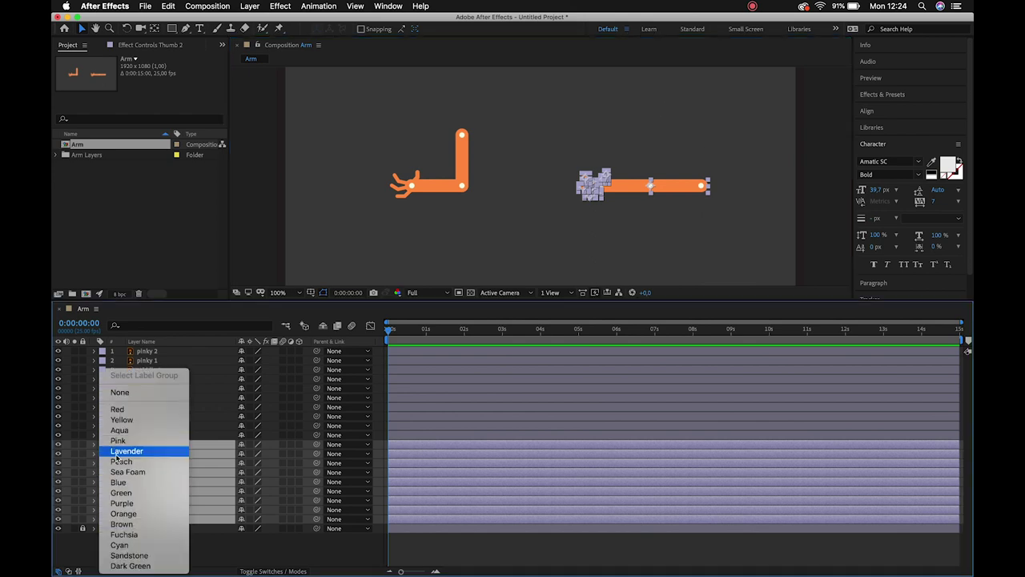
{"action": "left_click", "coordinate": [118, 453]}
{"action": "left_click", "coordinate": [102, 452]}
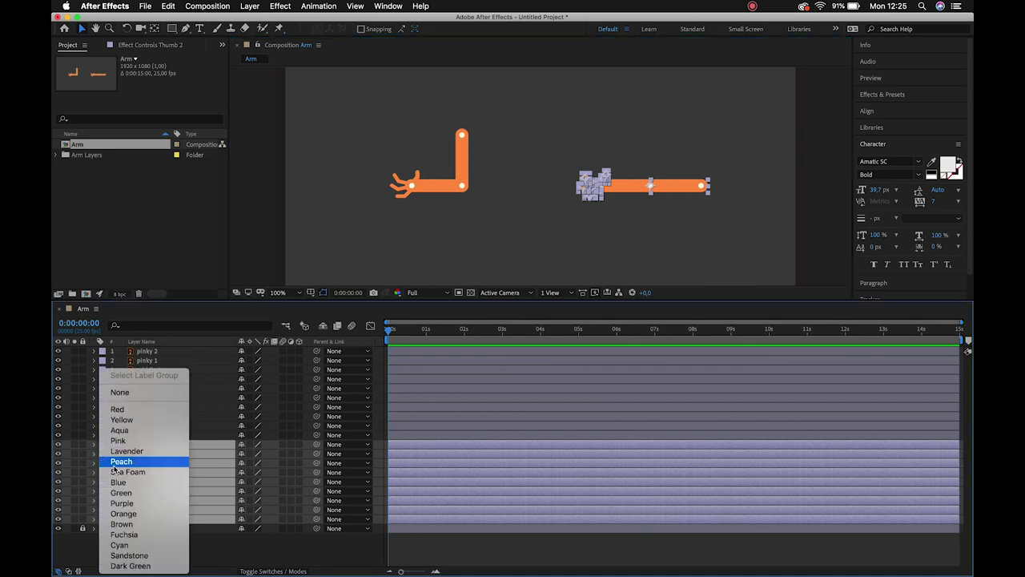
{"action": "left_click", "coordinate": [121, 461]}
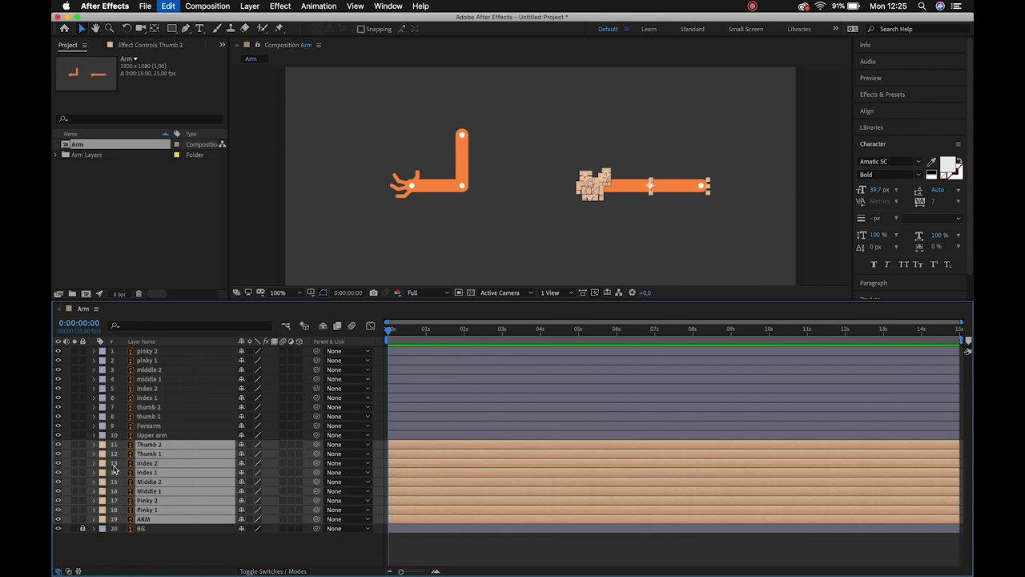
{"action": "left_click", "coordinate": [240, 446]}
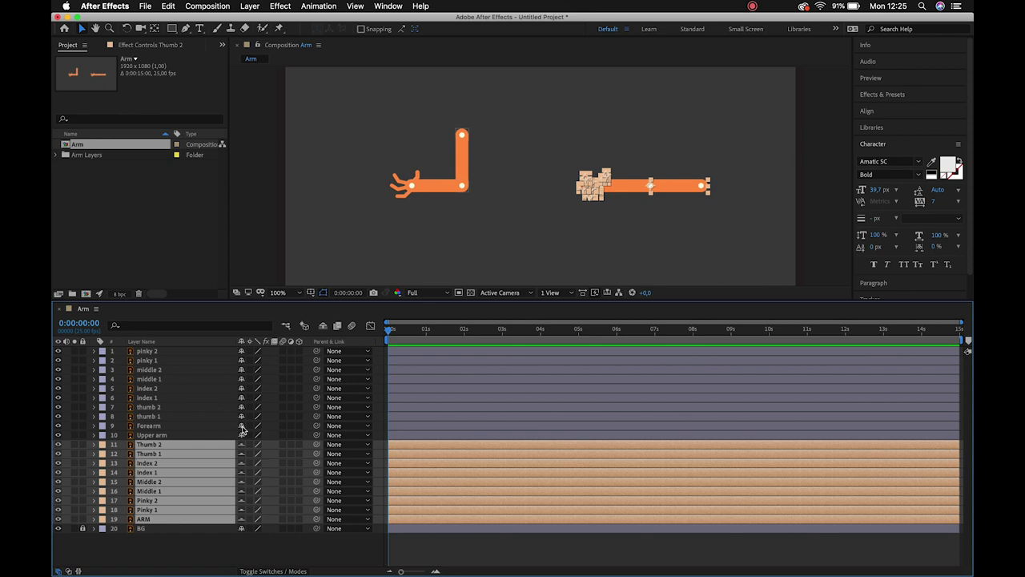
{"action": "left_click", "coordinate": [82, 449]}
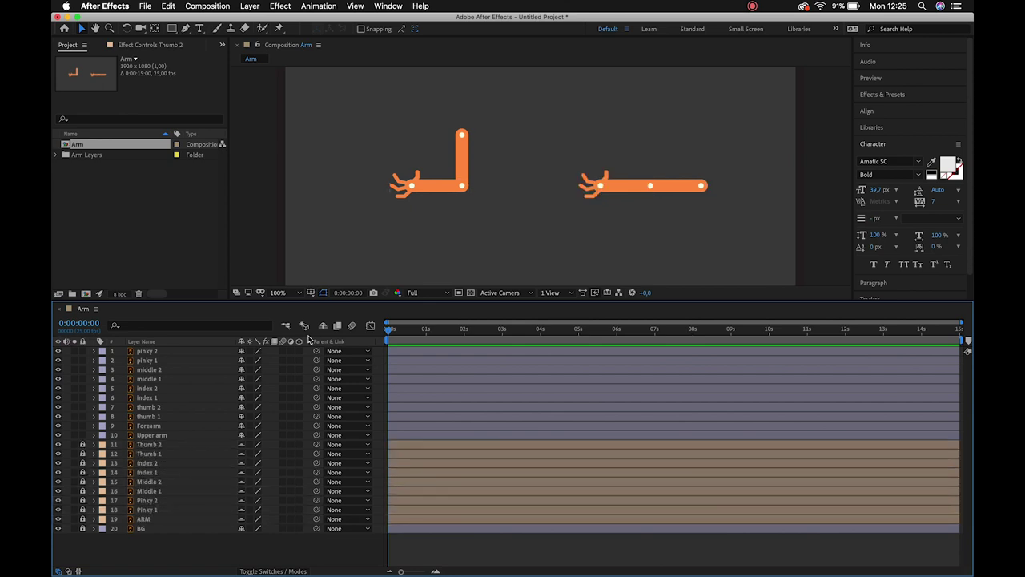
{"action": "left_click", "coordinate": [323, 327]}
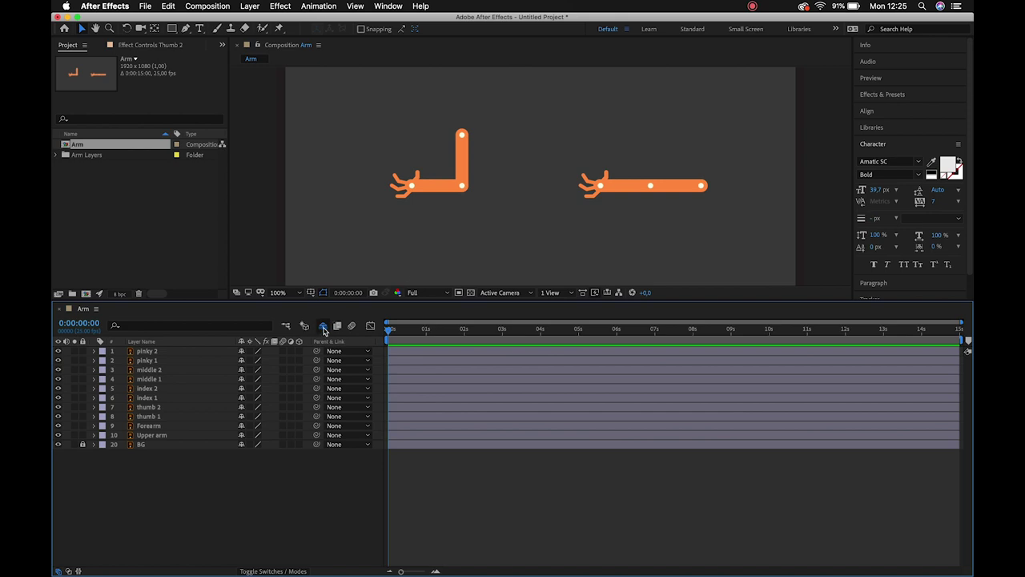
{"action": "left_click", "coordinate": [559, 146]}
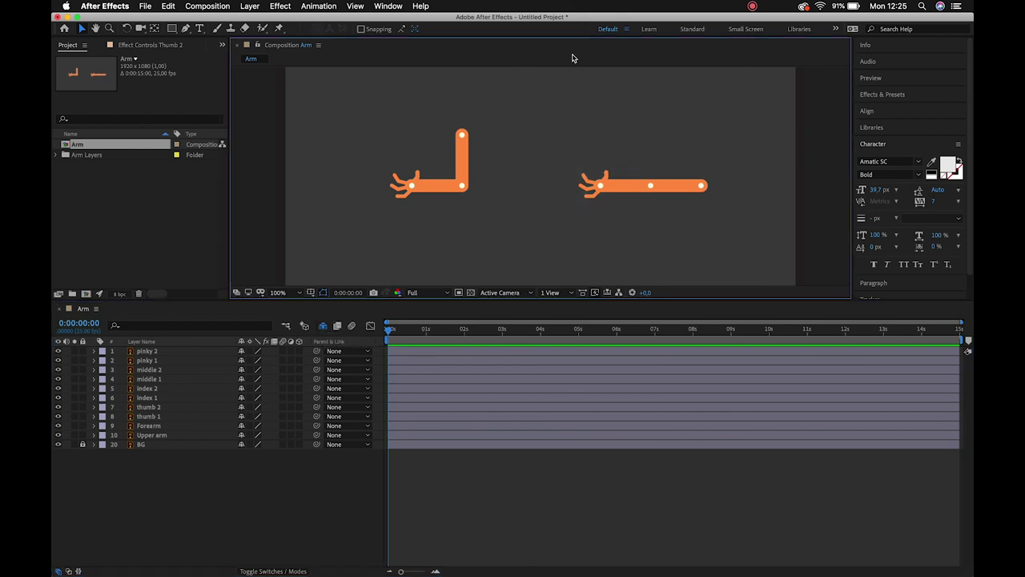
- Frame the left hand and rename the pinky layers to 'pinky tip' and 'pinky base'
{"action": "left_click", "coordinate": [158, 352]}
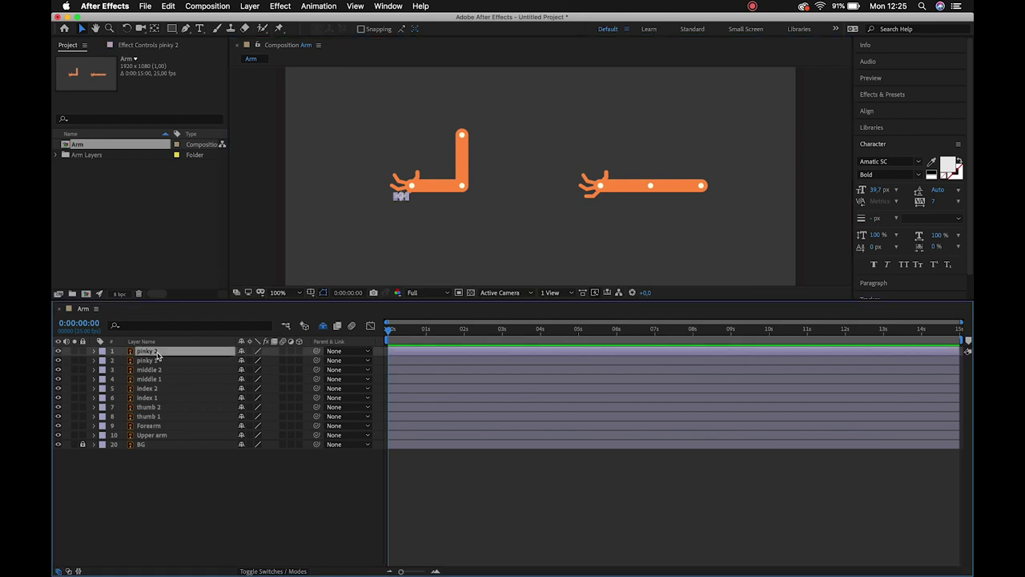
{"action": "scroll", "coordinate": [400, 176], "scroll_direction": "up", "scroll_amount": 2}
{"action": "scroll", "coordinate": [599, 131], "scroll_direction": "up", "scroll_amount": 2}
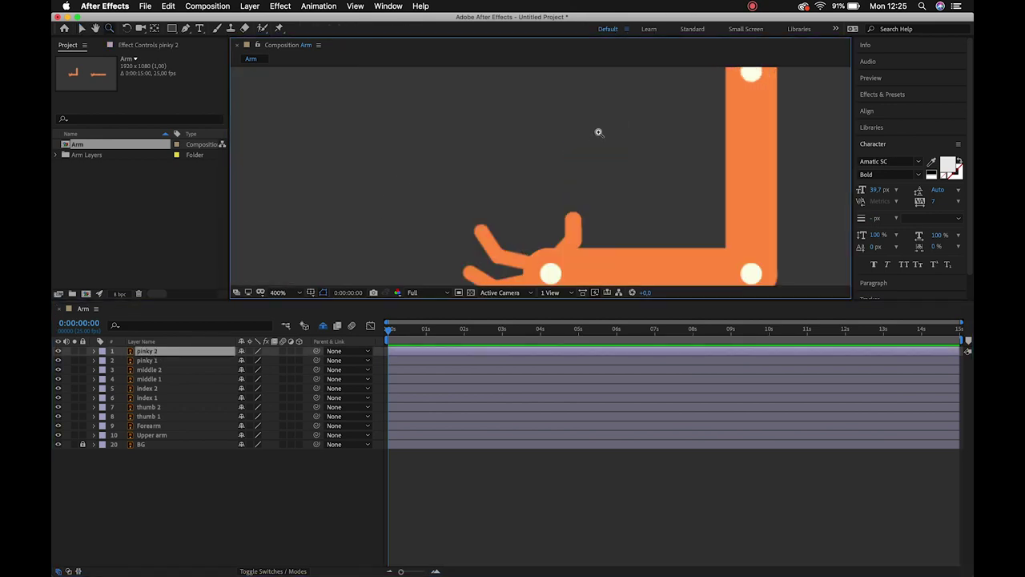
{"action": "left_click_drag", "start_coordinate": [517, 247], "coordinate": [499, 103]}
{"action": "left_click_drag", "start_coordinate": [490, 146], "coordinate": [452, 169]}
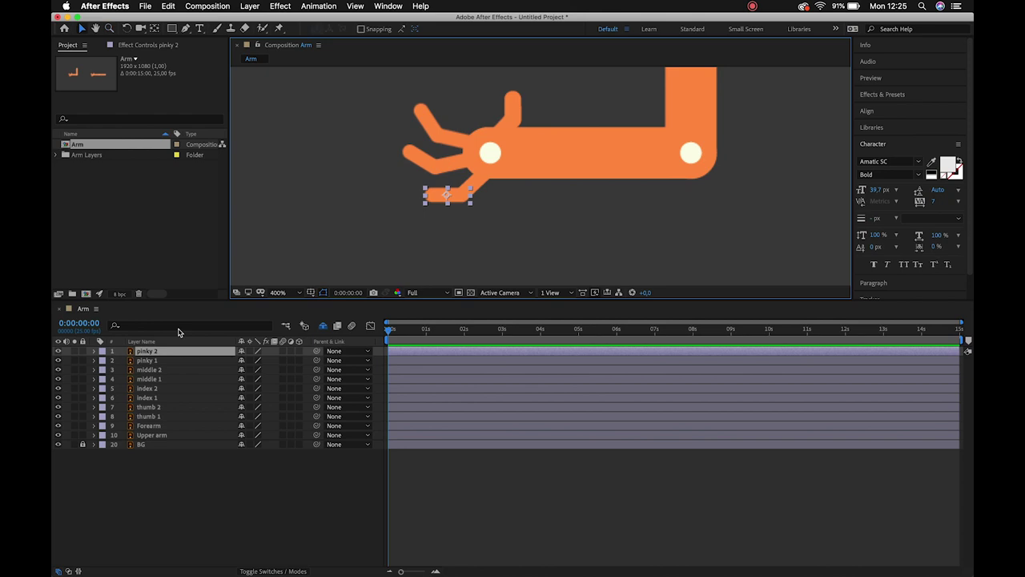
{"action": "left_click", "coordinate": [162, 352]}
{"action": "key", "text": "Return"}
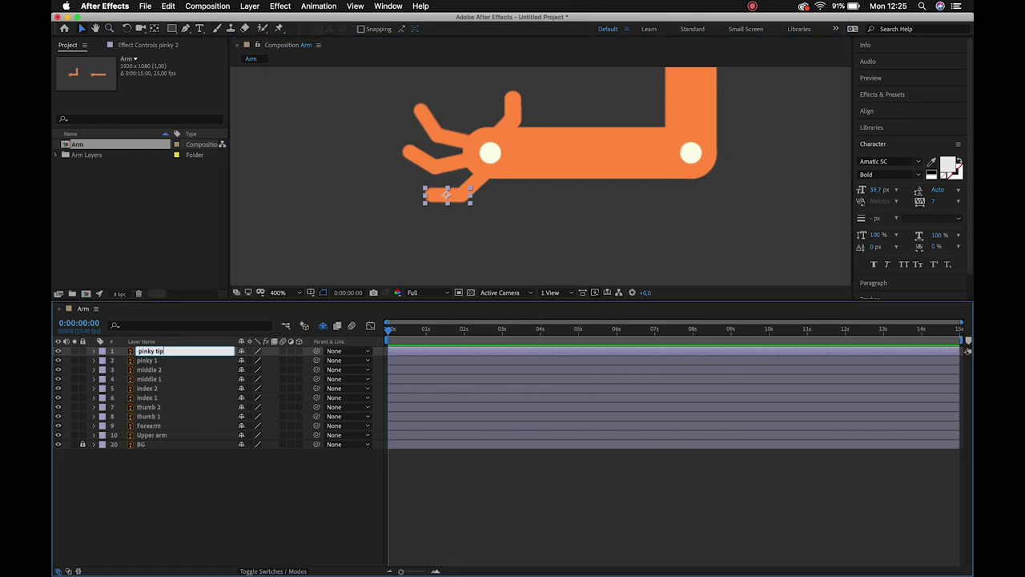
{"action": "key", "text": "Return"}
{"action": "left_click", "coordinate": [159, 361]}
{"action": "key", "text": "Return"}
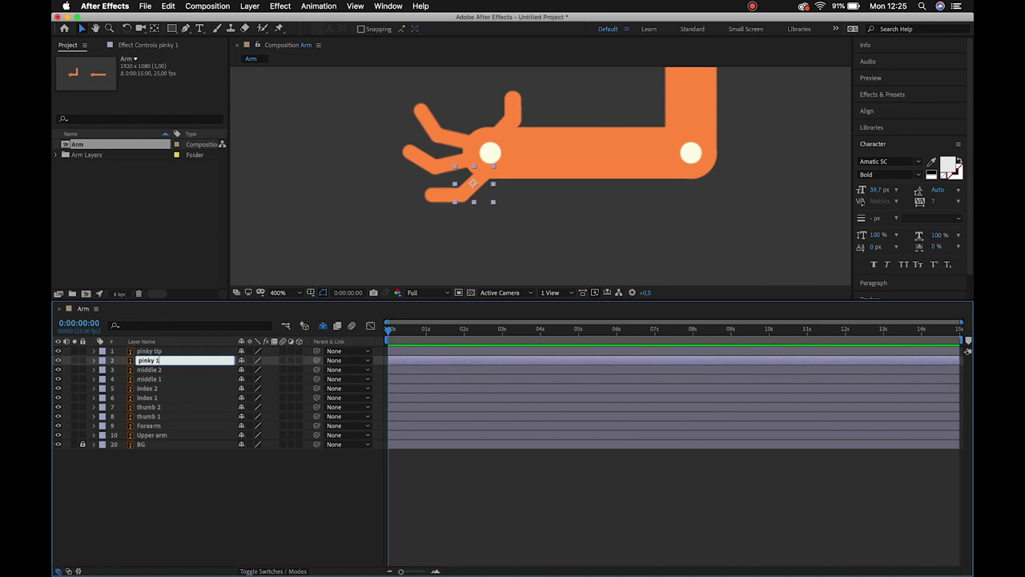
{"action": "type", "text": "base"}
{"action": "key", "text": "Return"}
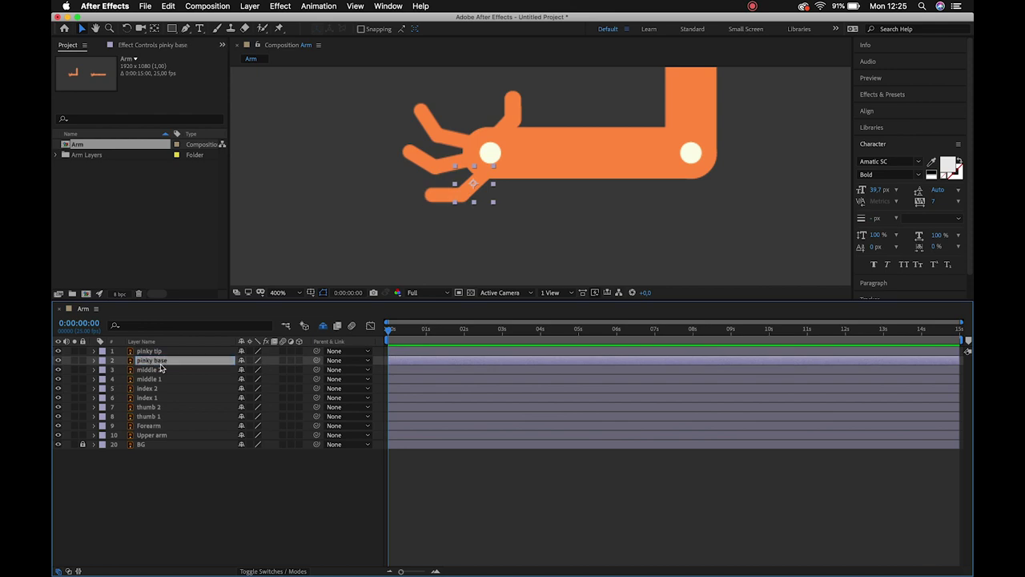
- Rename the middle finger layers to 'middle tip' and 'middle base'
{"action": "left_click", "coordinate": [162, 370]}
{"action": "key", "text": "Return"}
{"action": "key", "text": "Right"}
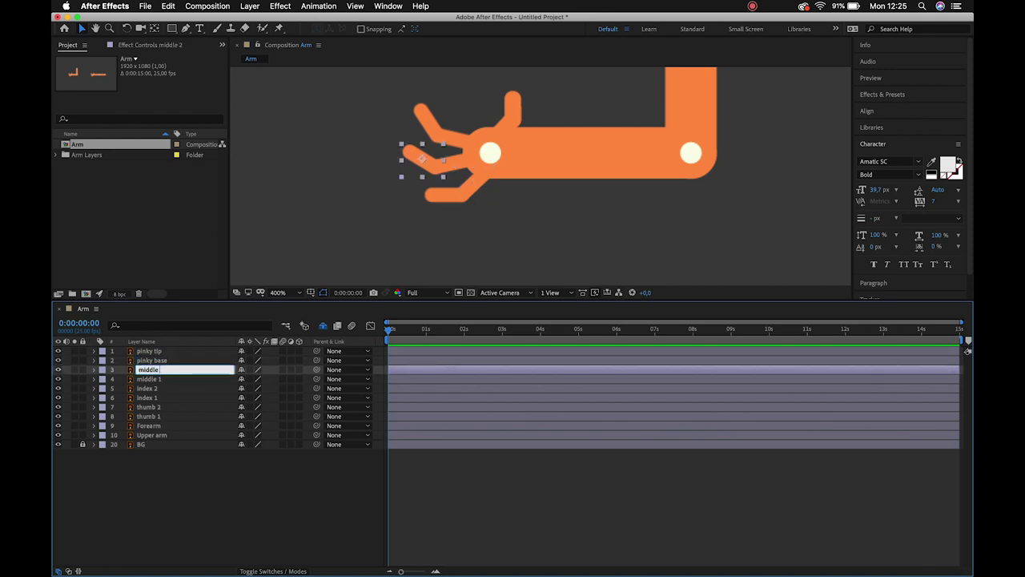
{"action": "key", "text": "Return"}
{"action": "left_click", "coordinate": [162, 379]}
{"action": "key", "text": "Return"}
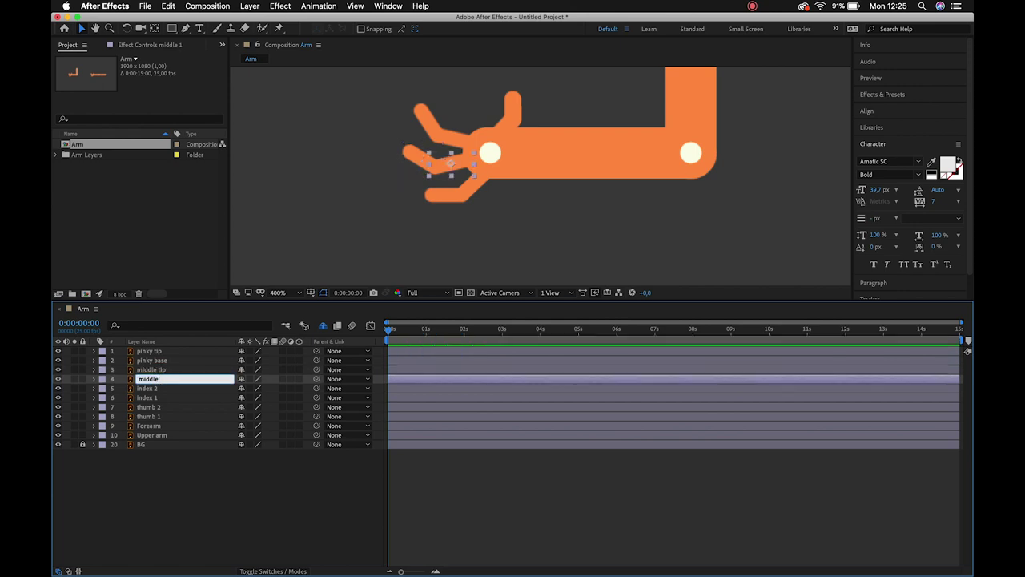
{"action": "type", "text": " base"}
{"action": "key", "text": "Return"}
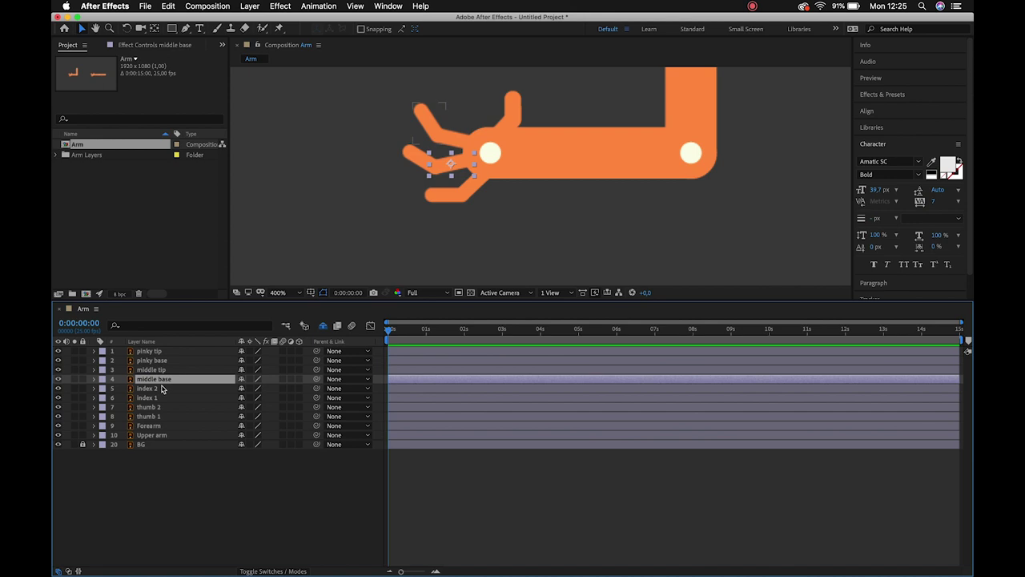
- Rename the index finger layers to 'index tip' and 'index base'
{"action": "left_click", "coordinate": [162, 388]}
{"action": "key", "text": "Return"}
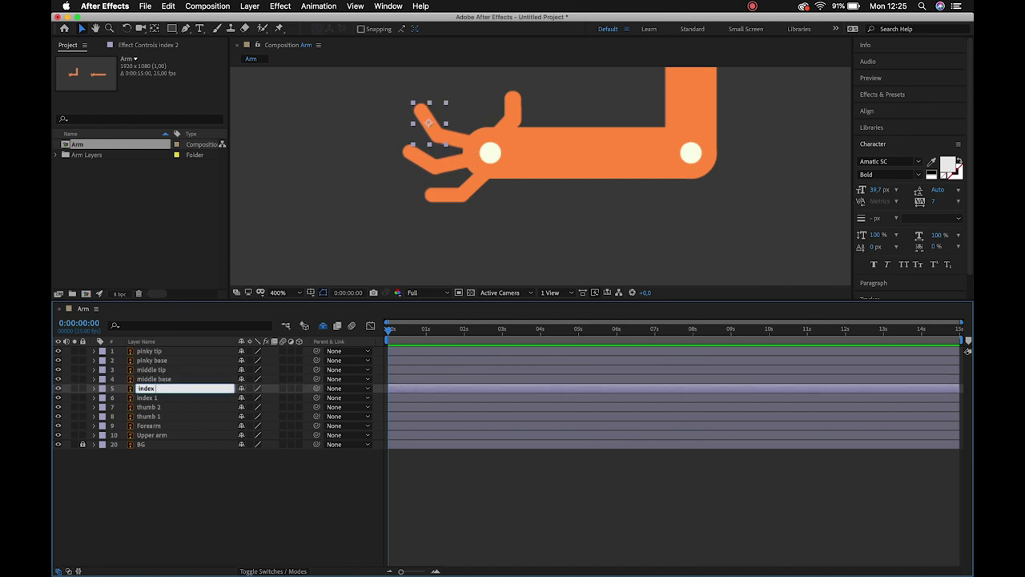
{"action": "type", "text": "tip"}
{"action": "key", "text": "Return"}
{"action": "left_click", "coordinate": [158, 399]}
{"action": "key", "text": "Return"}
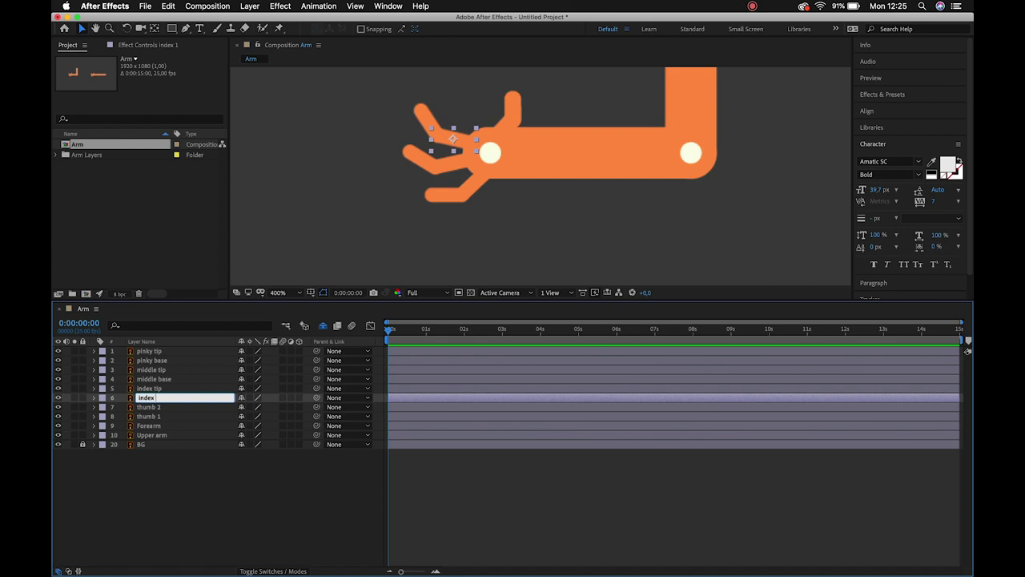
{"action": "type", "text": " base"}
{"action": "key", "text": "Return"}
- Rename the thumb layers to 'thumb tip' and 'thumb base'
{"action": "left_click", "coordinate": [152, 407]}
{"action": "key", "text": "Return"}
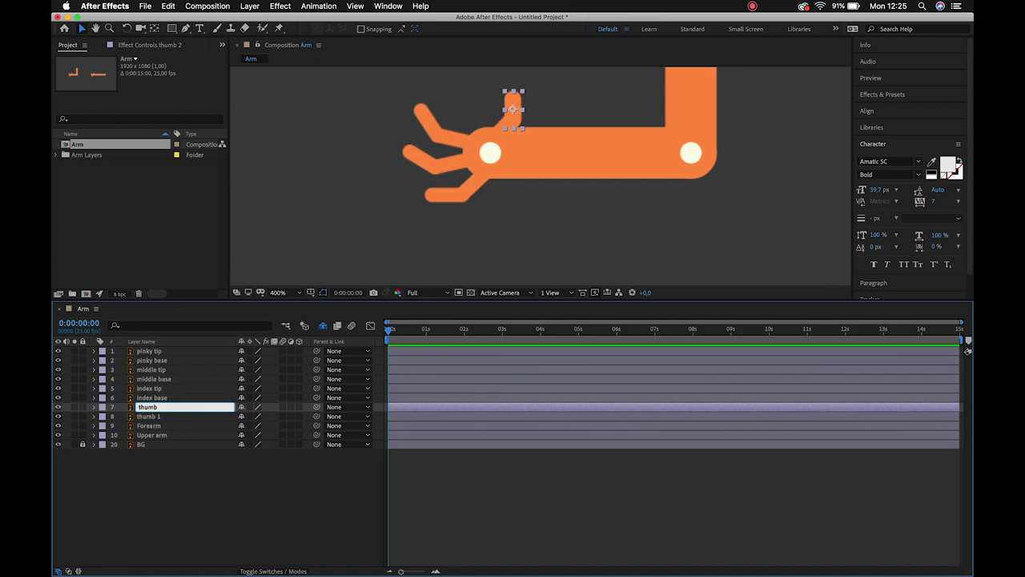
{"action": "type", "text": "tip"}
{"action": "key", "text": "Return"}
{"action": "left_click", "coordinate": [151, 416]}
{"action": "key", "text": "Return"}
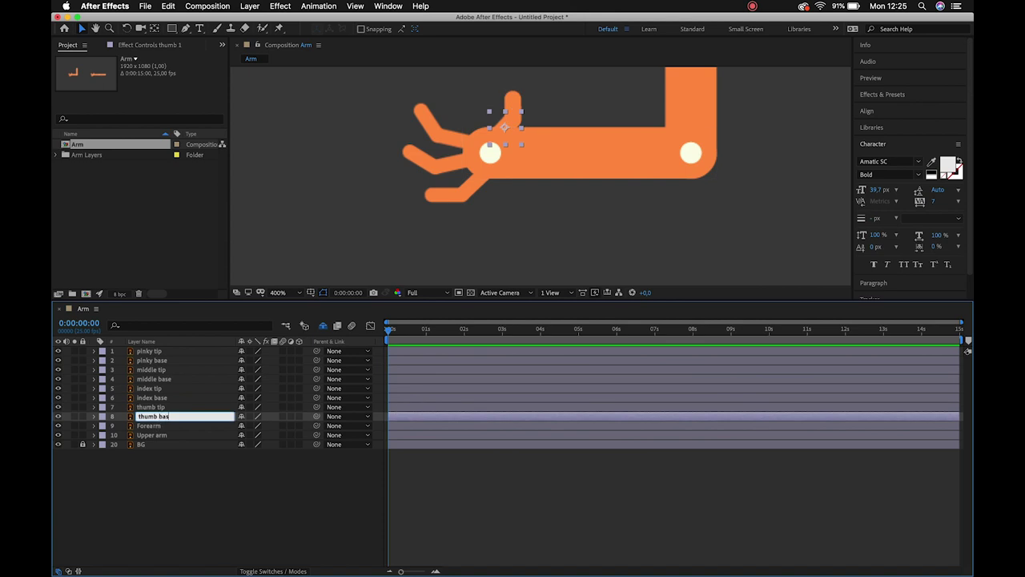
{"action": "type", "text": "e"}
{"action": "key", "text": "Return"}
- Select each renamed finger layer in turn, from thumb tip up to pinky base, to verify them
{"action": "left_click", "coordinate": [164, 407]}
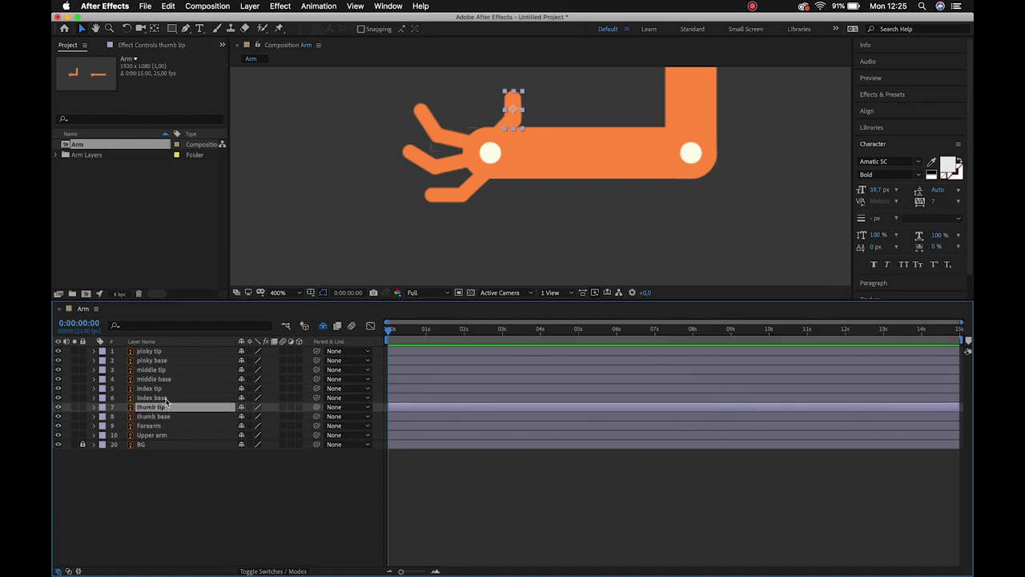
{"action": "left_click", "coordinate": [166, 398]}
{"action": "left_click", "coordinate": [166, 389]}
{"action": "left_click", "coordinate": [166, 379]}
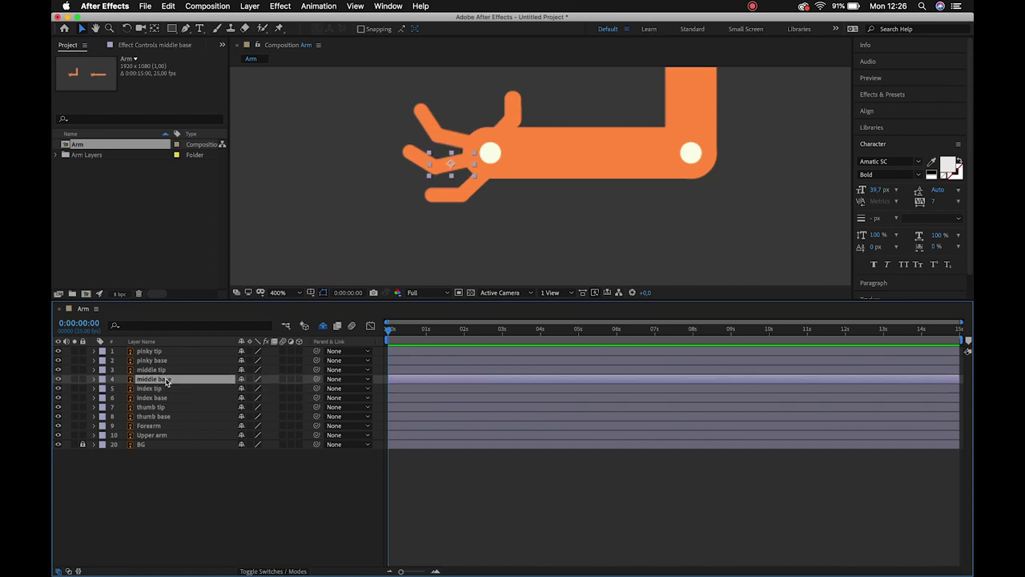
{"action": "left_click", "coordinate": [166, 370]}
{"action": "left_click", "coordinate": [167, 360]}
- With the Pan Behind tool, move the thumb tip's anchor point down to its base joint
{"action": "left_click", "coordinate": [166, 352]}
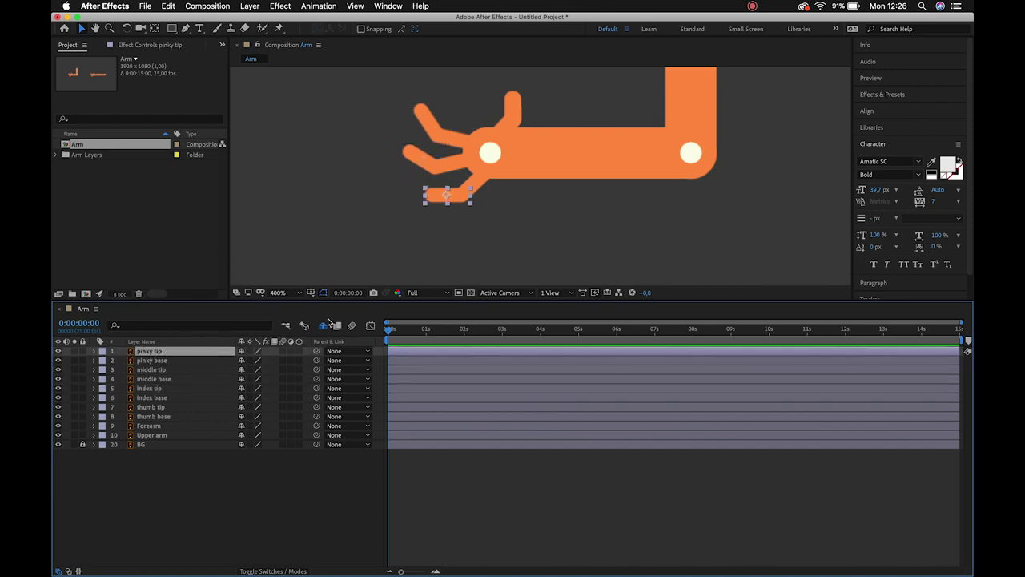
{"action": "left_click", "coordinate": [214, 474]}
{"action": "scroll", "coordinate": [492, 145], "scroll_direction": "up", "scroll_amount": 1}
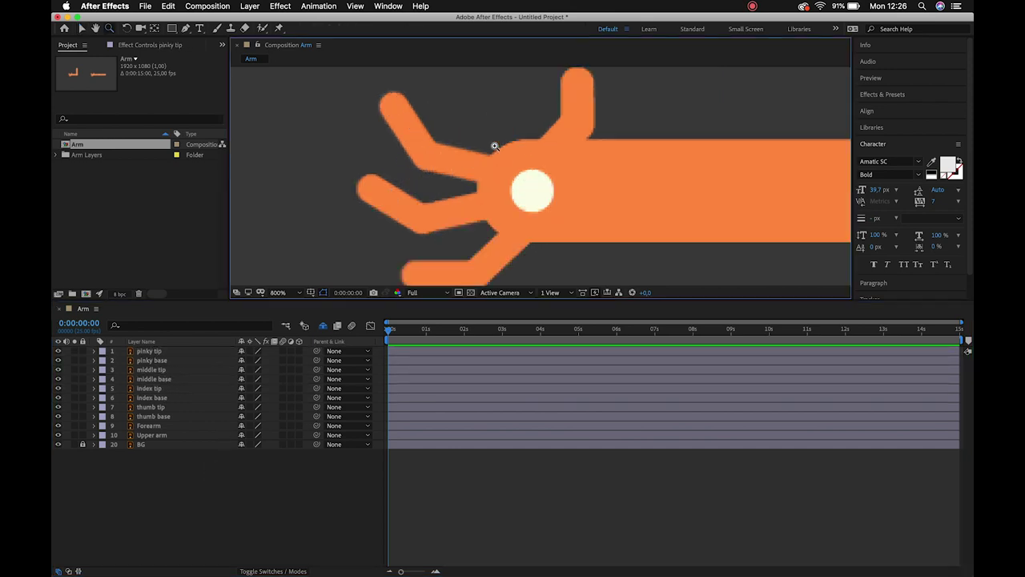
{"action": "left_click", "coordinate": [561, 85]}
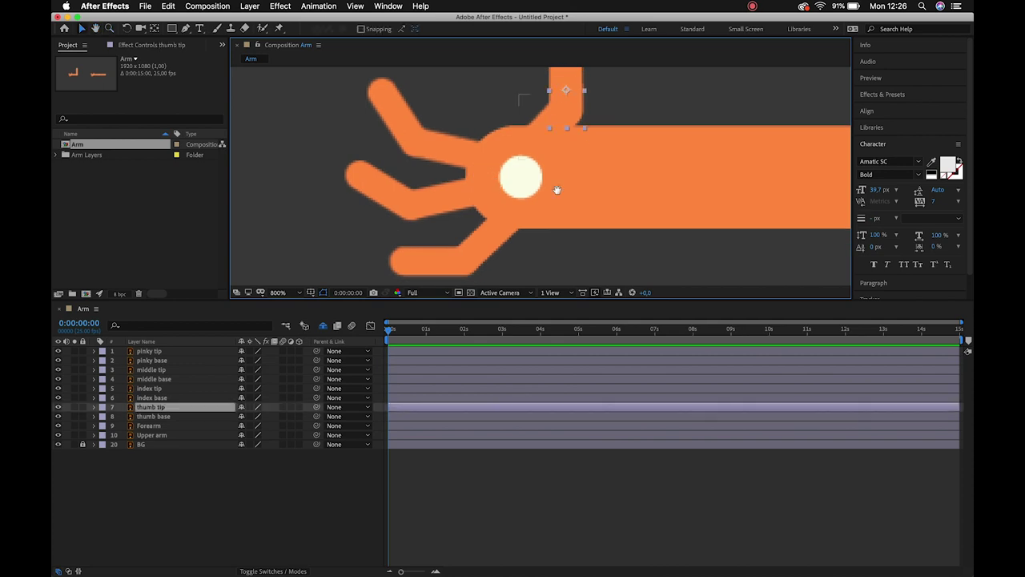
{"action": "left_click_drag", "start_coordinate": [555, 190], "coordinate": [540, 238]}
{"action": "left_click", "coordinate": [154, 30]}
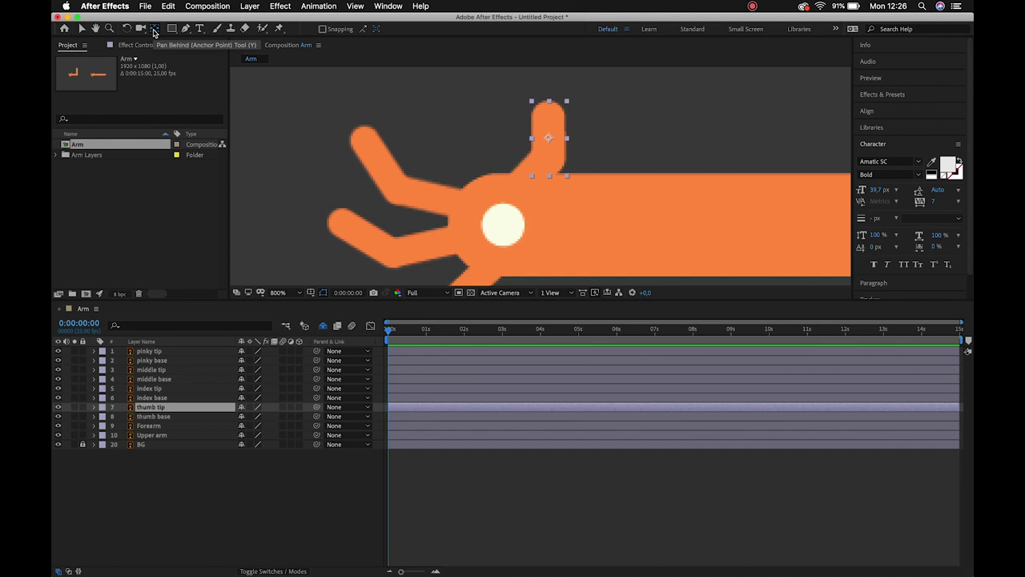
{"action": "left_click_drag", "start_coordinate": [548, 139], "coordinate": [548, 158]}
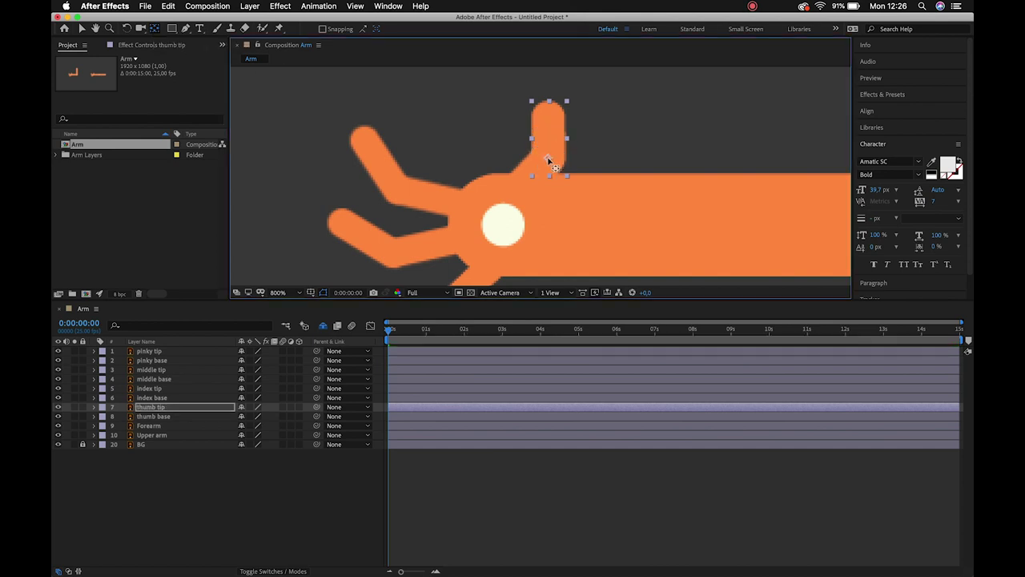
- Drag the index tip, index base, thumb base and middle base anchor points onto their finger joints
{"action": "left_click", "coordinate": [385, 156]}
{"action": "mouse_move", "coordinate": [380, 166]}
{"action": "left_mouse_down"}
{"action": "mouse_move", "coordinate": [396, 191]}
{"action": "mouse_move", "coordinate": [451, 204]}
{"action": "left_mouse_up"}
{"action": "left_click", "coordinate": [429, 200]}
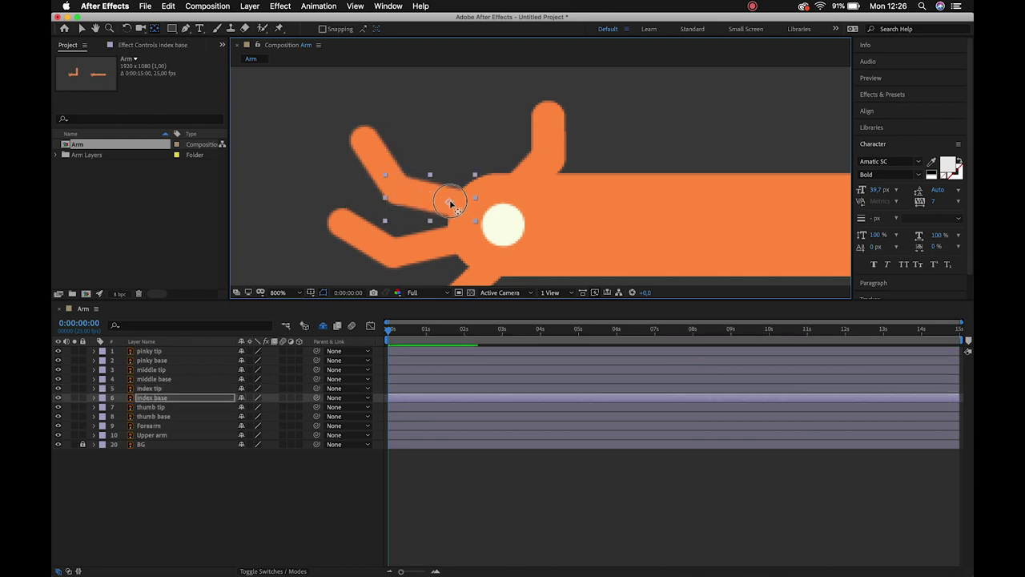
{"action": "left_click", "coordinate": [533, 177]}
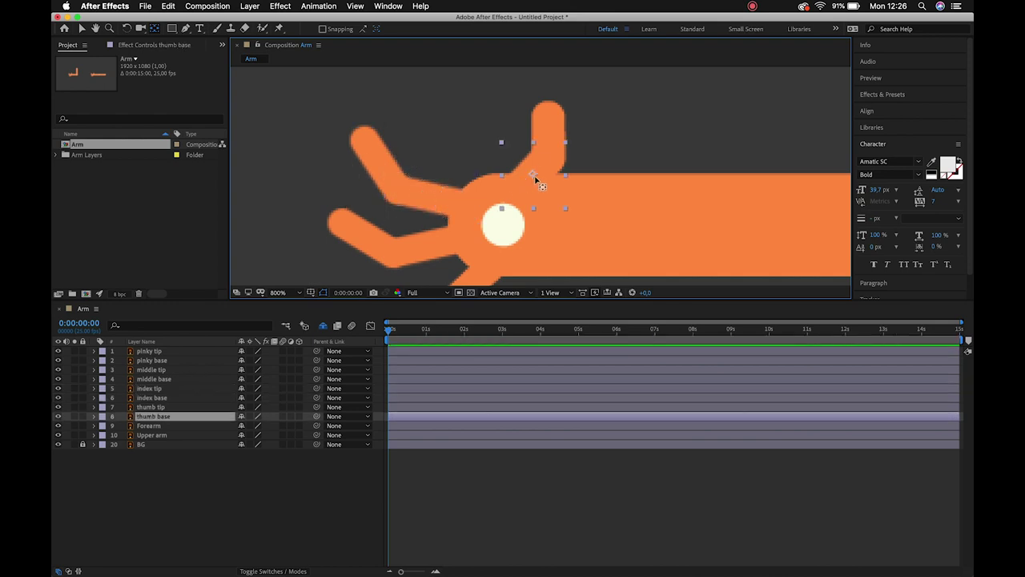
{"action": "left_click", "coordinate": [349, 230]}
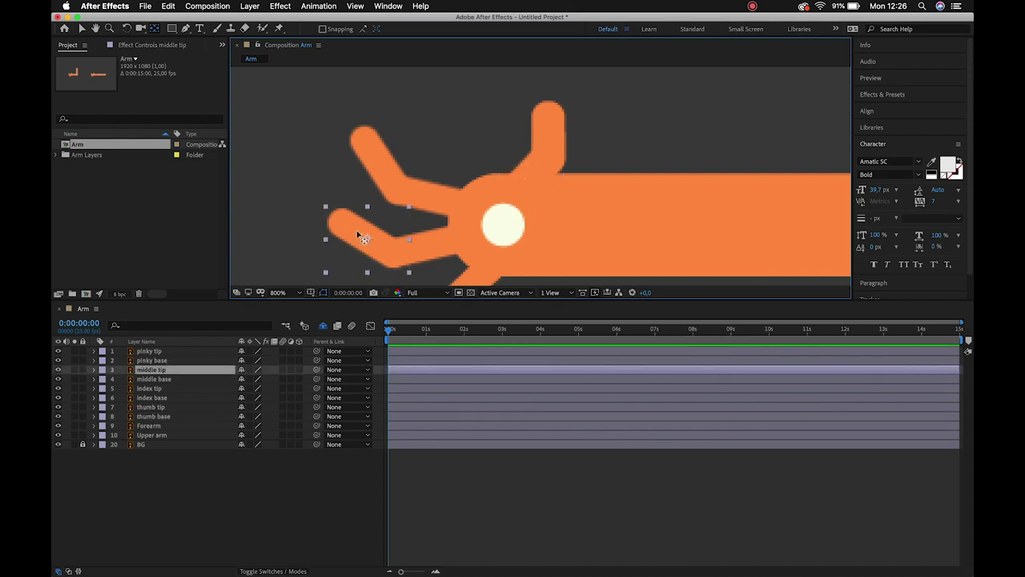
{"action": "left_click", "coordinate": [448, 245]}
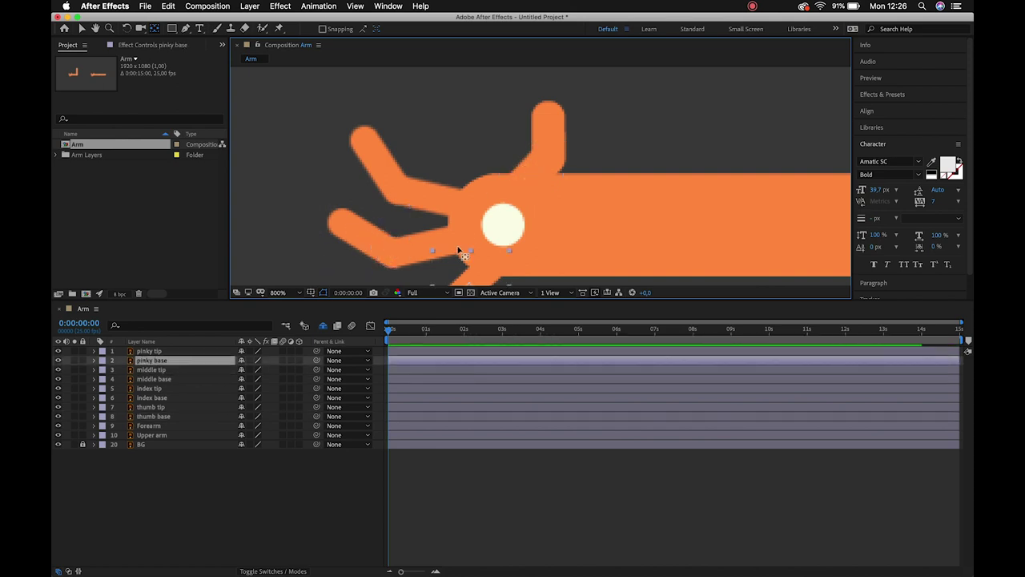
{"action": "left_click", "coordinate": [424, 244]}
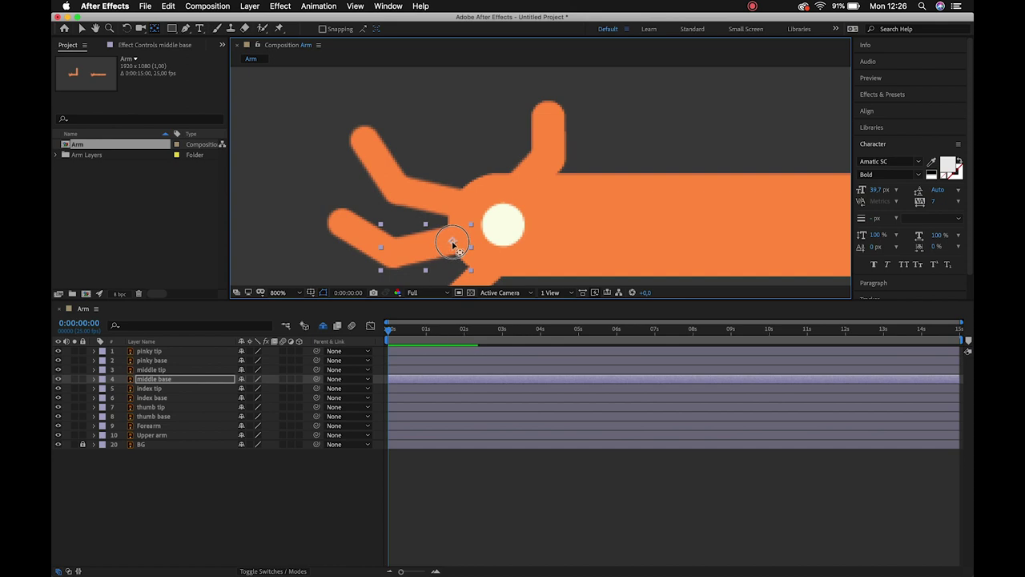
- Check the pinky tip, pinky base, Forearm and Upper arm layers, then frame the whole arm
{"action": "scroll", "coordinate": [452, 199], "scroll_direction": "down", "scroll_amount": 5}
{"action": "left_click", "coordinate": [414, 179]}
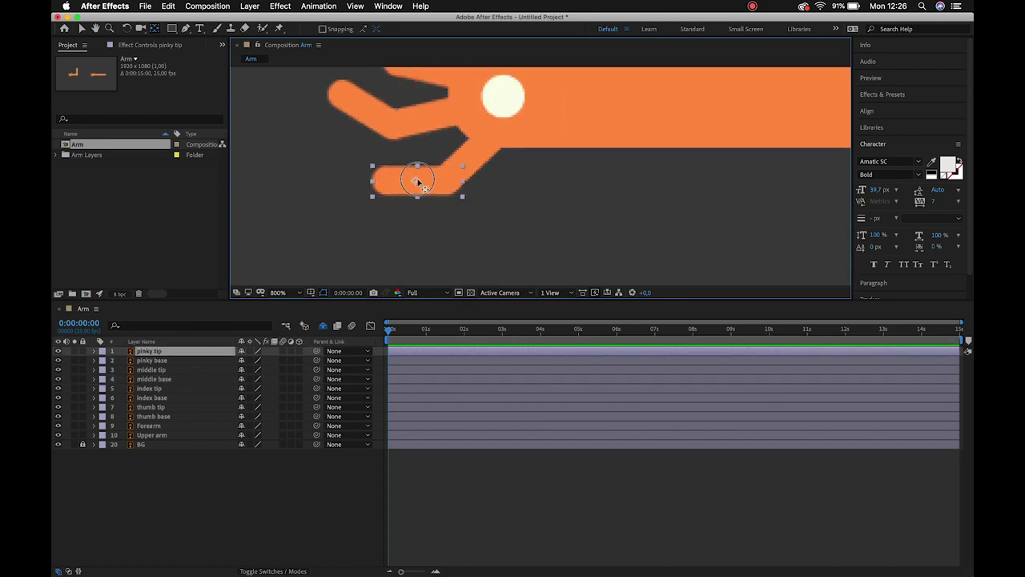
{"action": "left_click", "coordinate": [472, 160]}
{"action": "scroll", "coordinate": [478, 162], "scroll_direction": "right", "scroll_amount": 5}
{"action": "left_click", "coordinate": [545, 222]}
{"action": "scroll", "coordinate": [545, 222], "scroll_direction": "right", "scroll_amount": 3}
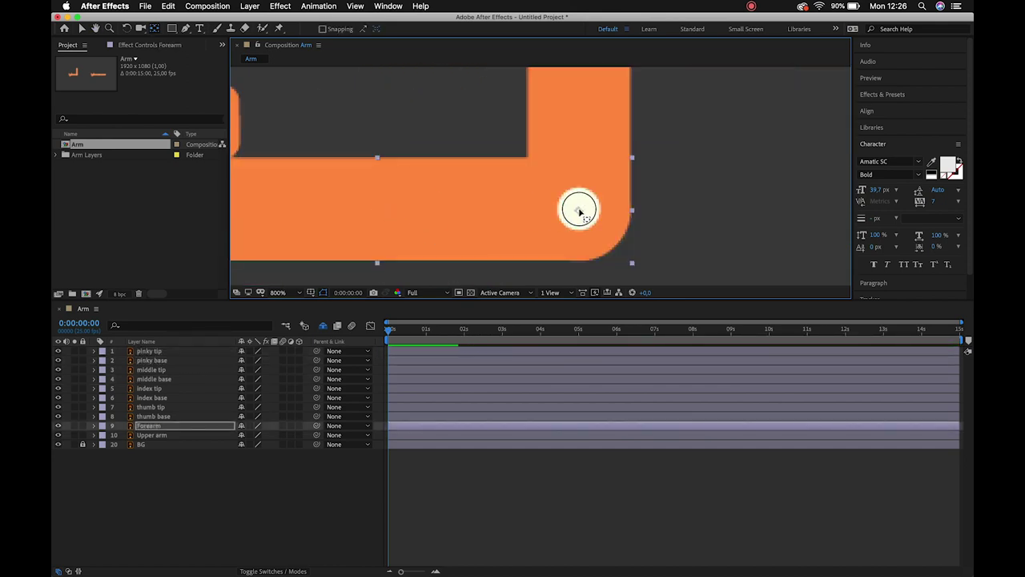
{"action": "scroll", "coordinate": [577, 211], "scroll_direction": "up", "scroll_amount": 5}
{"action": "left_click", "coordinate": [559, 206]}
{"action": "scroll", "coordinate": [559, 205], "scroll_direction": "up", "scroll_amount": 5}
{"action": "scroll", "coordinate": [545, 184], "scroll_direction": "down", "scroll_amount": 3}
{"action": "scroll", "coordinate": [532, 170], "scroll_direction": "up", "scroll_amount": 2}
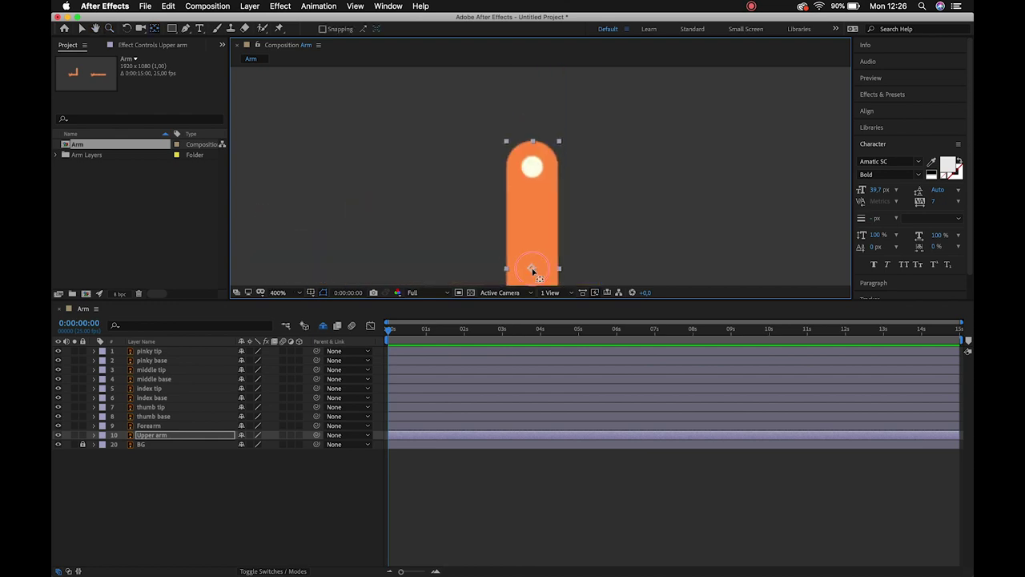
{"action": "scroll", "coordinate": [531, 170], "scroll_direction": "down", "scroll_amount": 2}
{"action": "left_click_drag", "start_coordinate": [457, 229], "coordinate": [408, 165]}
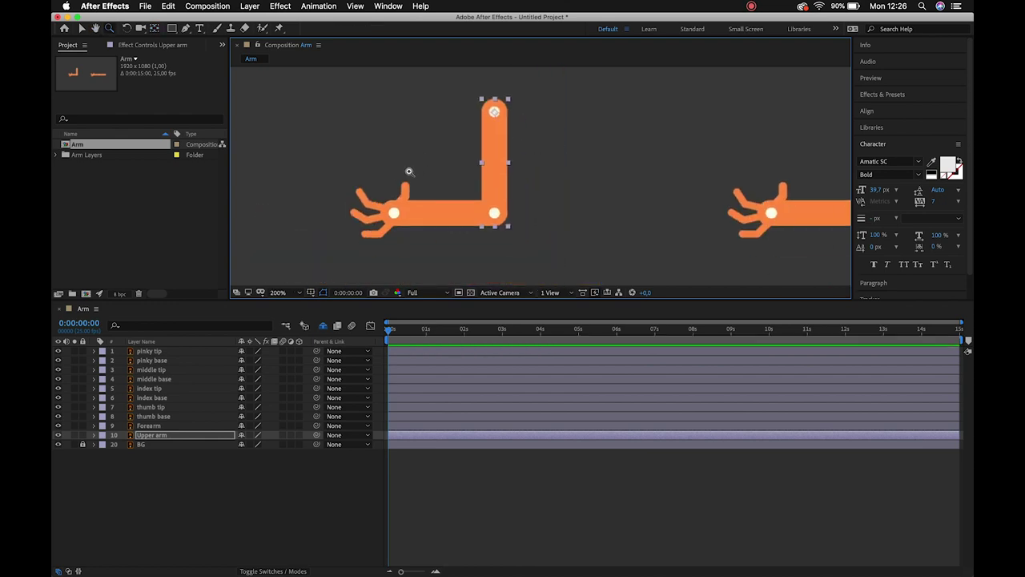
{"action": "left_click", "coordinate": [662, 224]}
{"action": "left_click", "coordinate": [183, 505]}
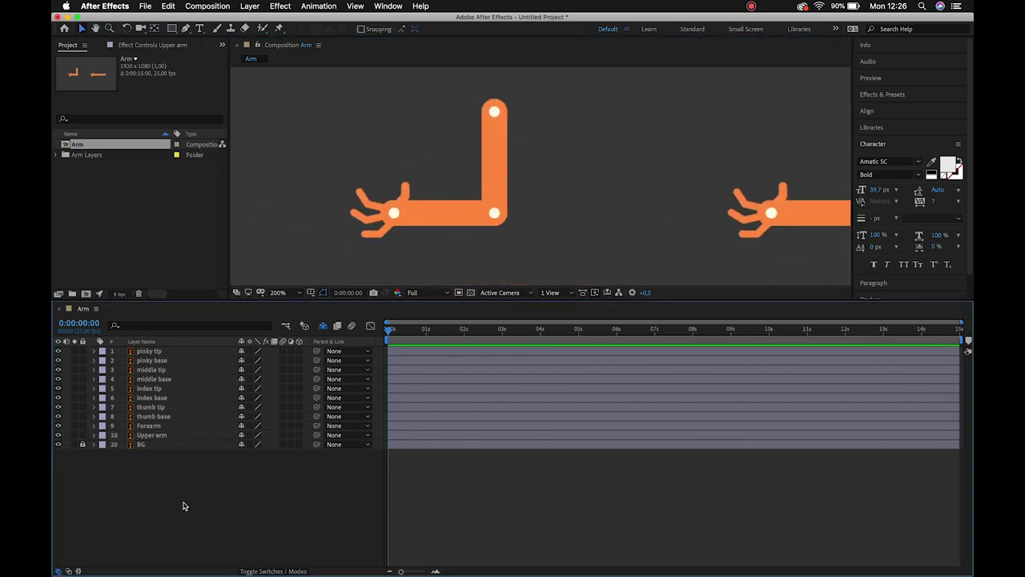
- Test-rotate the Upper arm and Forearm layers to check their pivots
{"action": "left_click", "coordinate": [497, 137]}
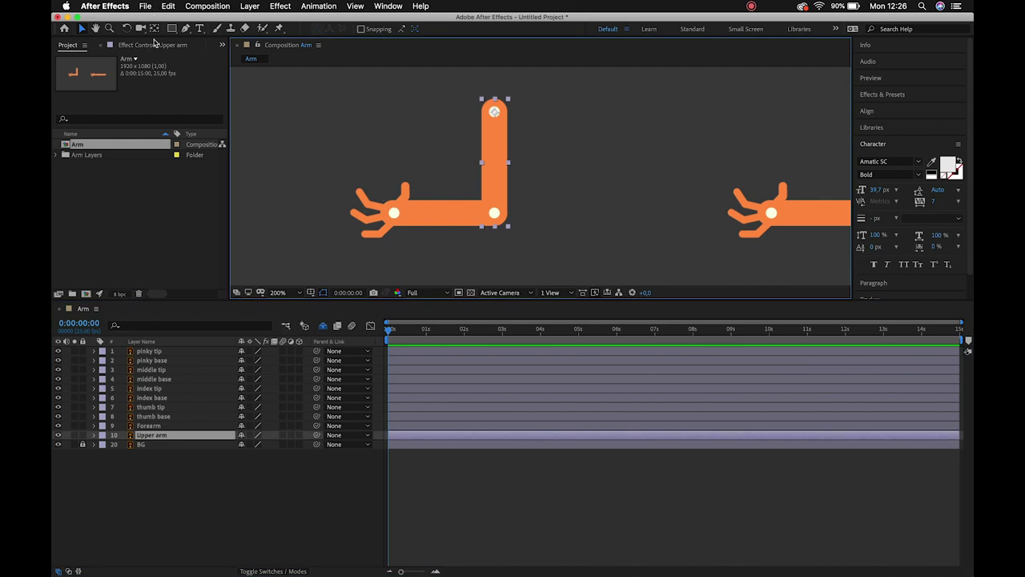
{"action": "left_click", "coordinate": [125, 29]}
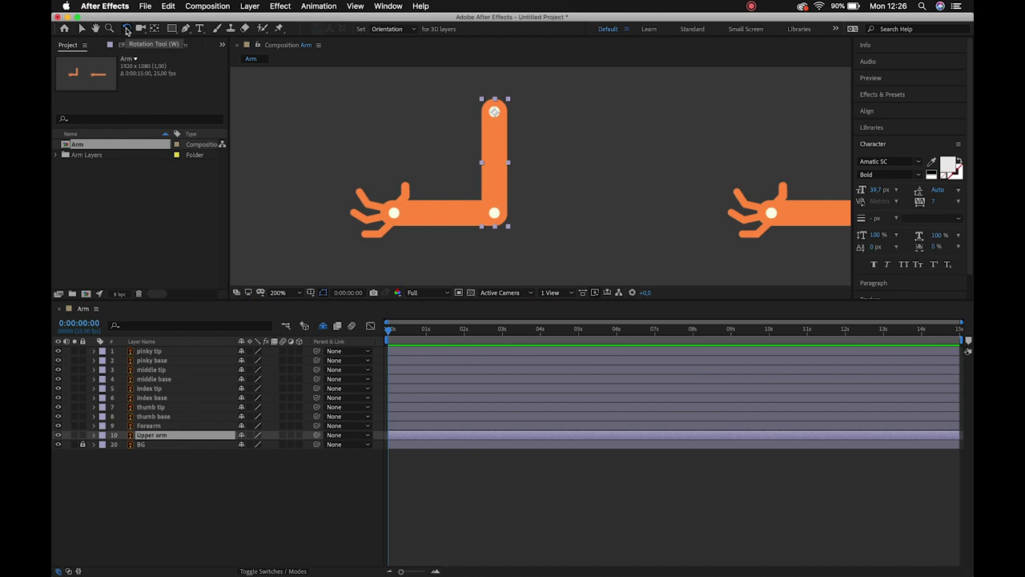
{"action": "mouse_move", "coordinate": [487, 171]}
{"action": "left_mouse_down"}
{"action": "mouse_move", "coordinate": [441, 219]}
{"action": "mouse_move", "coordinate": [393, 211]}
{"action": "left_mouse_up"}
{"action": "left_click", "coordinate": [440, 219]}
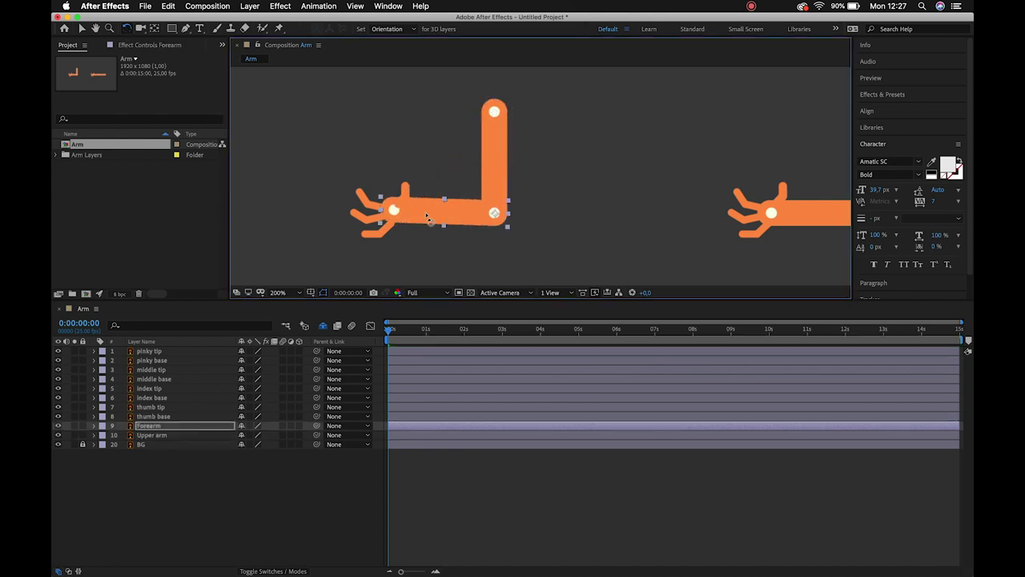
- Rotate the index, middle and pinky tip layers slightly to check their pivots
{"action": "left_click", "coordinate": [404, 190]}
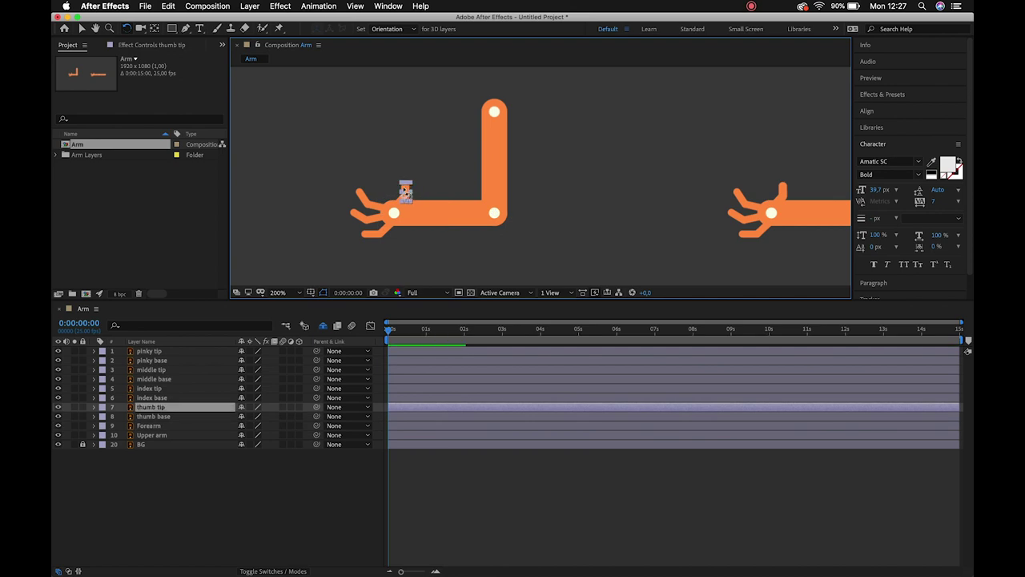
{"action": "scroll", "coordinate": [401, 194], "scroll_direction": "up", "scroll_amount": 2}
{"action": "left_click_drag", "start_coordinate": [401, 196], "coordinate": [431, 168]}
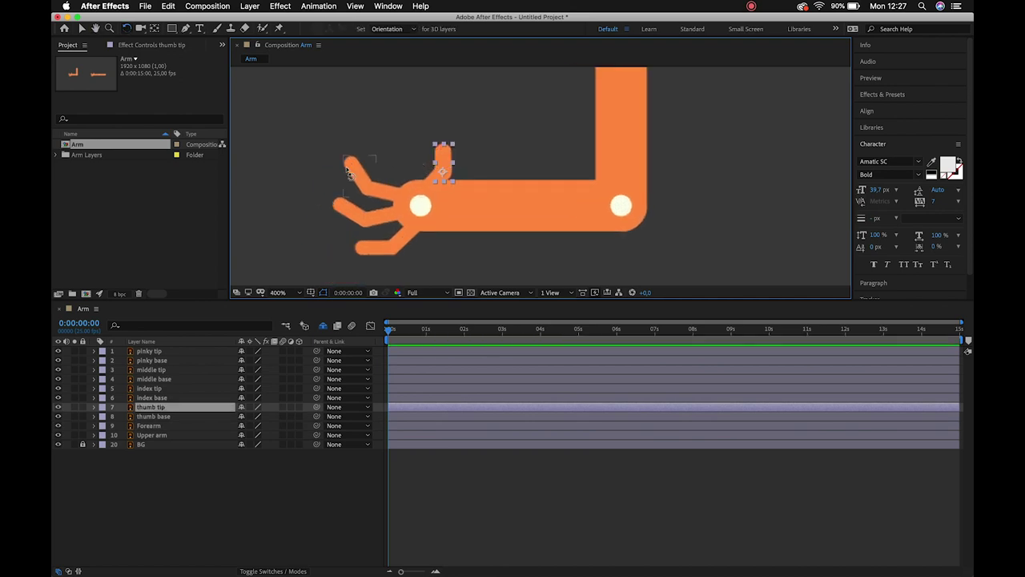
{"action": "left_click", "coordinate": [359, 168]}
{"action": "left_click_drag", "start_coordinate": [357, 168], "coordinate": [353, 162]}
{"action": "left_click_drag", "start_coordinate": [343, 207], "coordinate": [341, 213]}
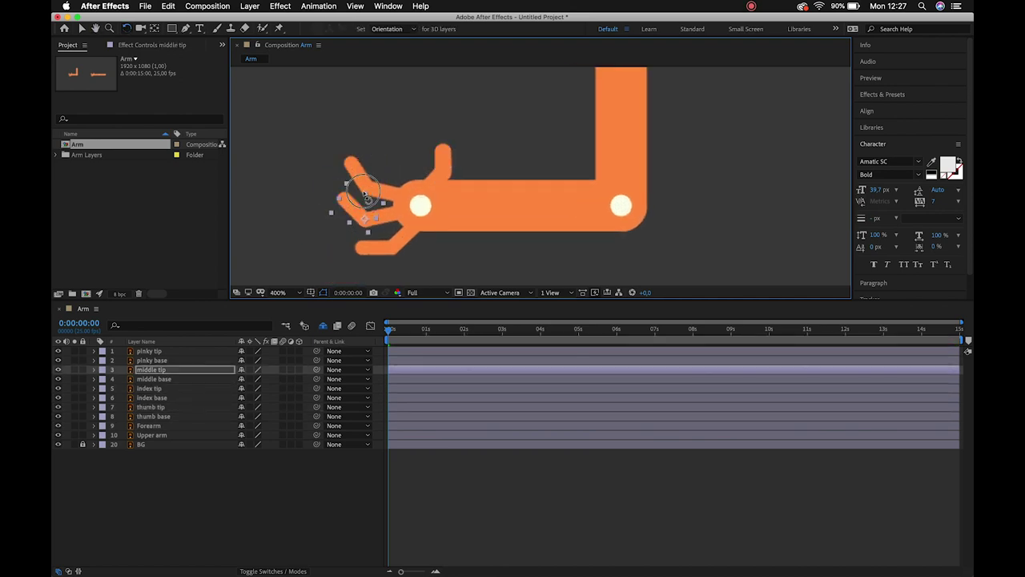
{"action": "left_click", "coordinate": [366, 249]}
{"action": "mouse_move", "coordinate": [366, 249]}
{"action": "left_mouse_down"}
{"action": "mouse_move", "coordinate": [411, 251]}
{"action": "mouse_move", "coordinate": [376, 183]}
{"action": "mouse_move", "coordinate": [429, 176]}
{"action": "left_mouse_up"}
- Test rotating the pinky, middle, index and thumb base layers around their joints
{"action": "left_click", "coordinate": [402, 240]}
{"action": "left_click", "coordinate": [376, 219]}
{"action": "left_click", "coordinate": [383, 221]}
{"action": "left_click", "coordinate": [383, 193]}
{"action": "left_click", "coordinate": [431, 182]}
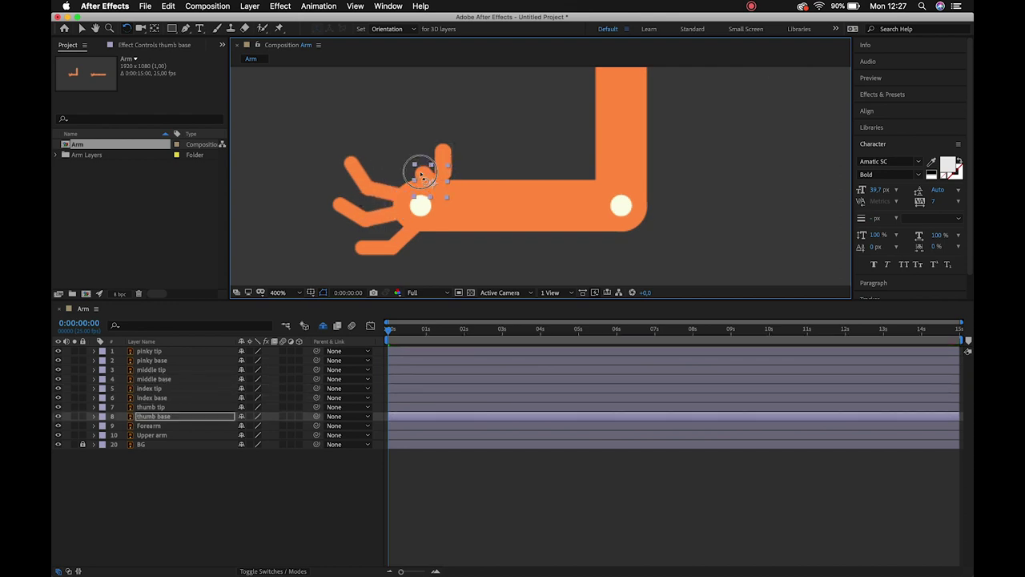
{"action": "left_click", "coordinate": [503, 168]}
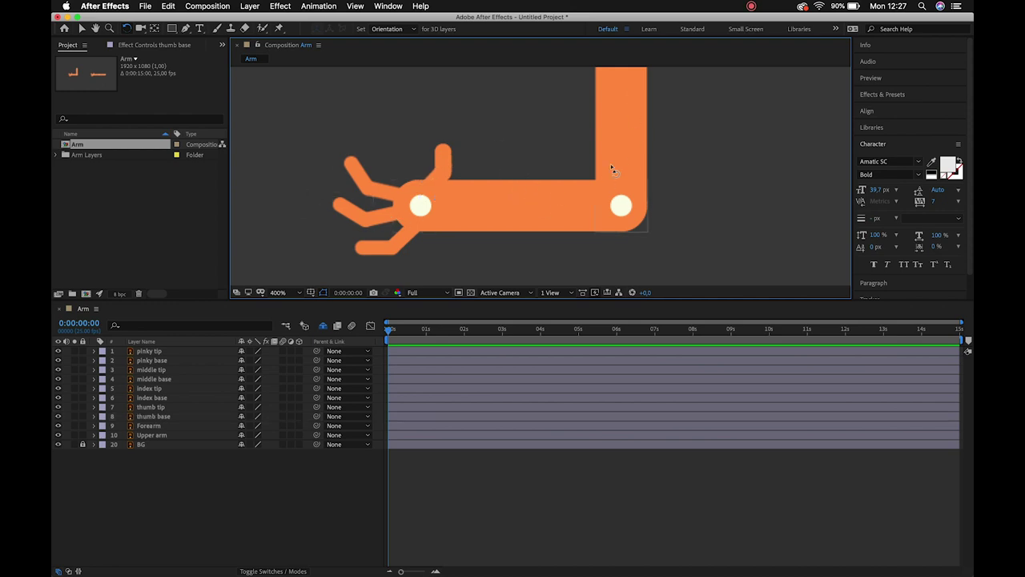
- Parent the pinky, middle, index and thumb tip layers to their matching base layers
{"action": "left_click", "coordinate": [178, 352]}
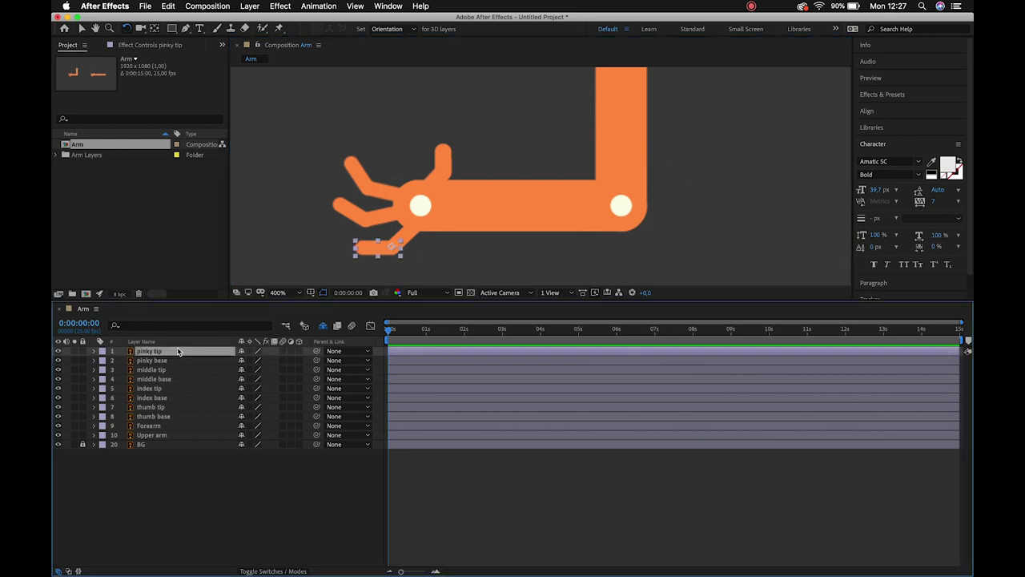
{"action": "left_click_drag", "start_coordinate": [316, 351], "coordinate": [180, 360]}
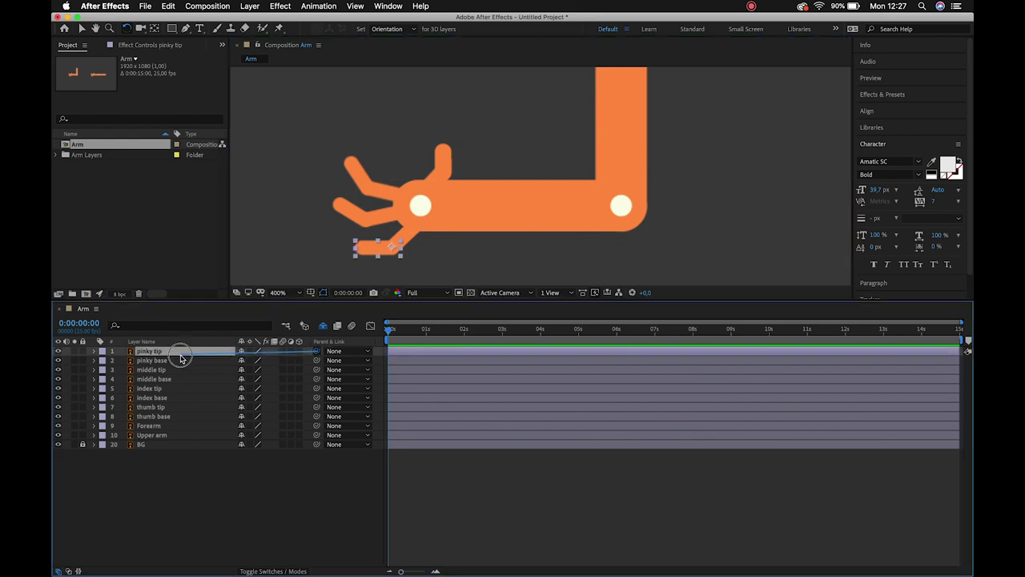
{"action": "left_click", "coordinate": [181, 370]}
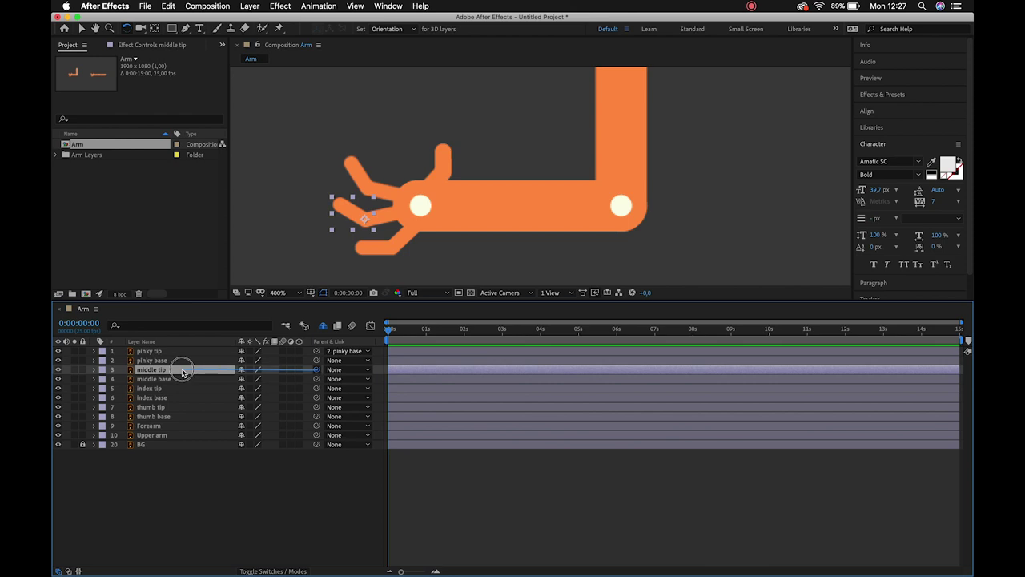
{"action": "left_click_drag", "start_coordinate": [317, 370], "coordinate": [180, 379]}
{"action": "left_click", "coordinate": [183, 388]}
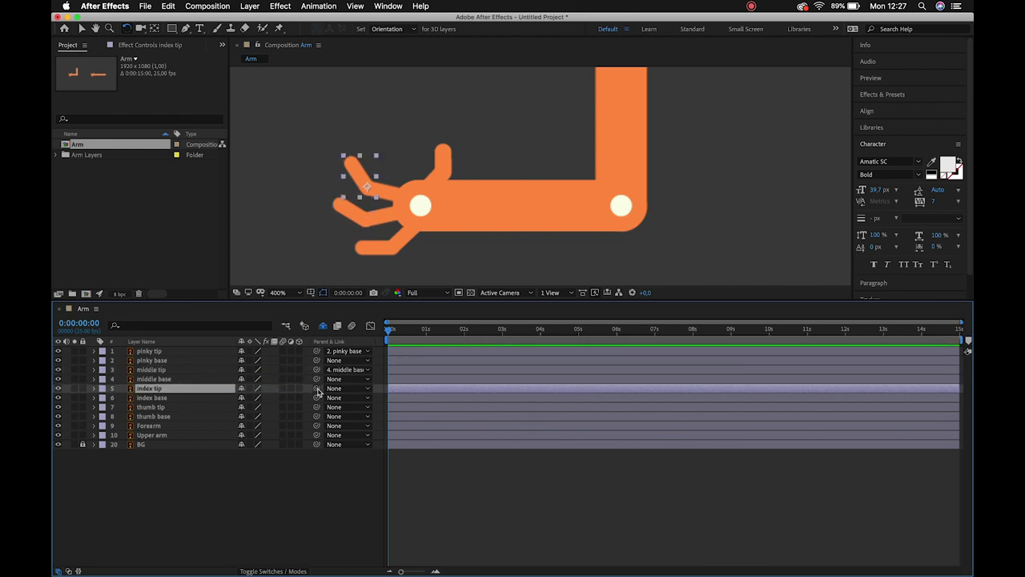
{"action": "left_click_drag", "start_coordinate": [316, 389], "coordinate": [185, 398]}
{"action": "left_click", "coordinate": [206, 408]}
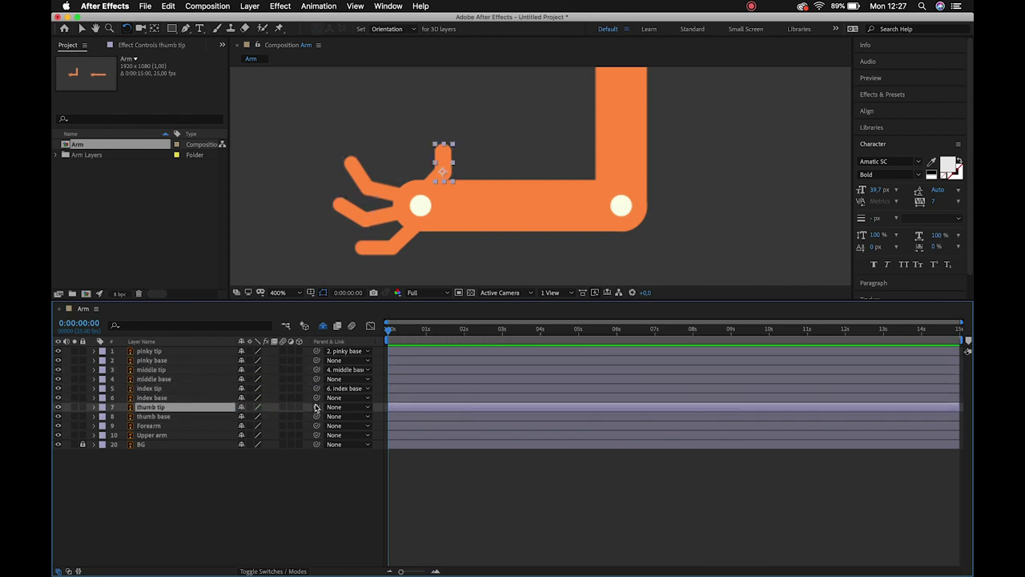
{"action": "left_click_drag", "start_coordinate": [317, 407], "coordinate": [186, 418]}
- Rotate the thumb, index and pinky bases and the middle tip to check the tips follow
{"action": "left_click", "coordinate": [188, 418]}
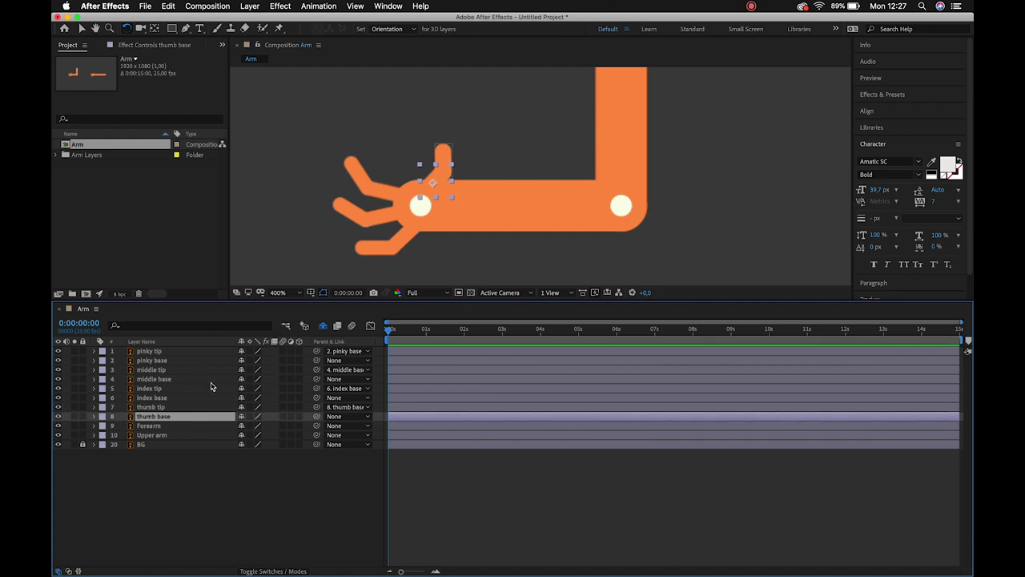
{"action": "left_click_drag", "start_coordinate": [458, 185], "coordinate": [382, 189]}
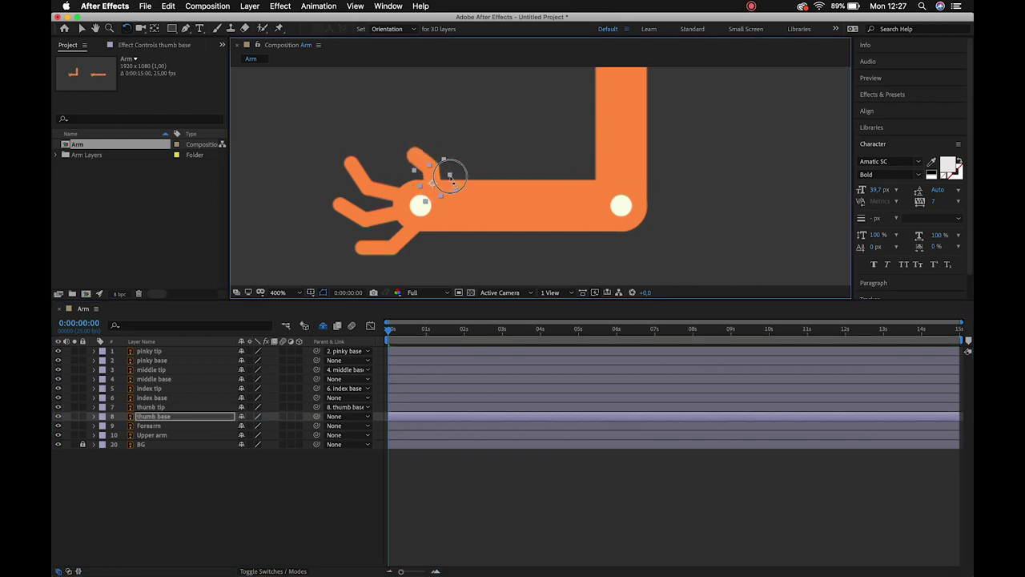
{"action": "left_click_drag", "start_coordinate": [382, 189], "coordinate": [410, 247]}
{"action": "left_click", "coordinate": [373, 219]}
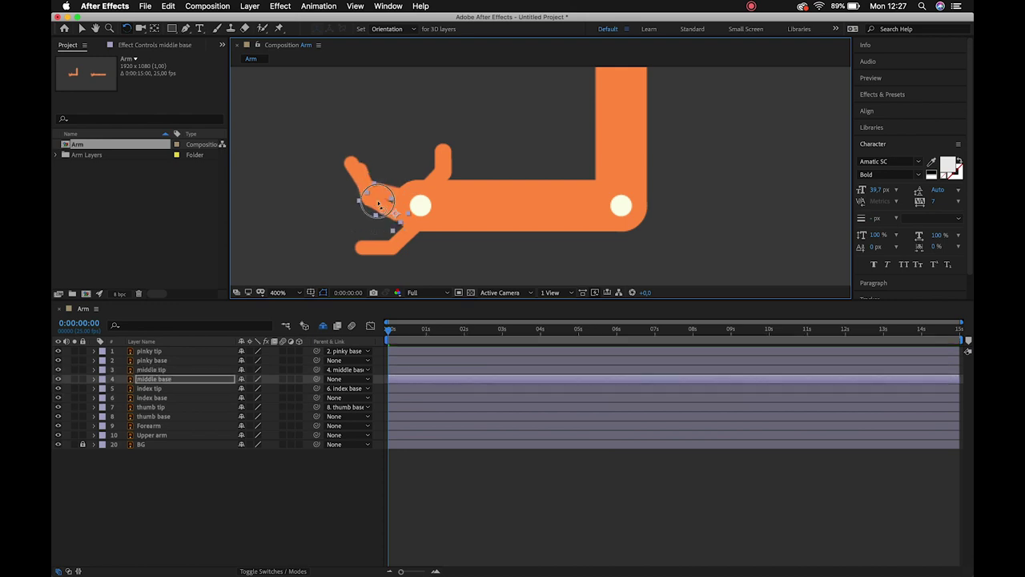
{"action": "left_click", "coordinate": [405, 247]}
{"action": "left_click", "coordinate": [401, 244]}
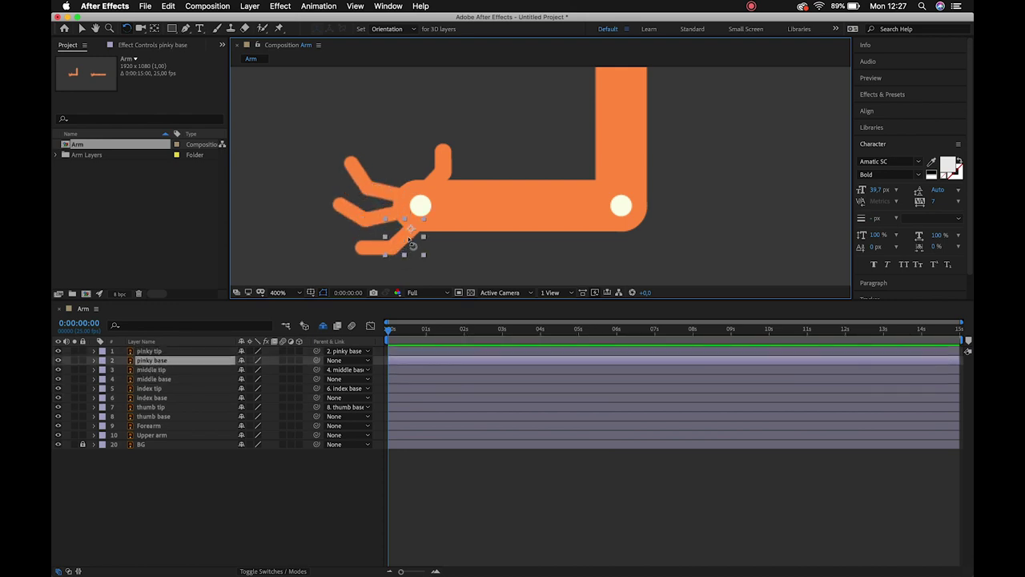
{"action": "mouse_move", "coordinate": [401, 244]}
{"action": "left_mouse_down"}
{"action": "mouse_move", "coordinate": [398, 233]}
{"action": "mouse_move", "coordinate": [400, 242]}
{"action": "left_mouse_up"}
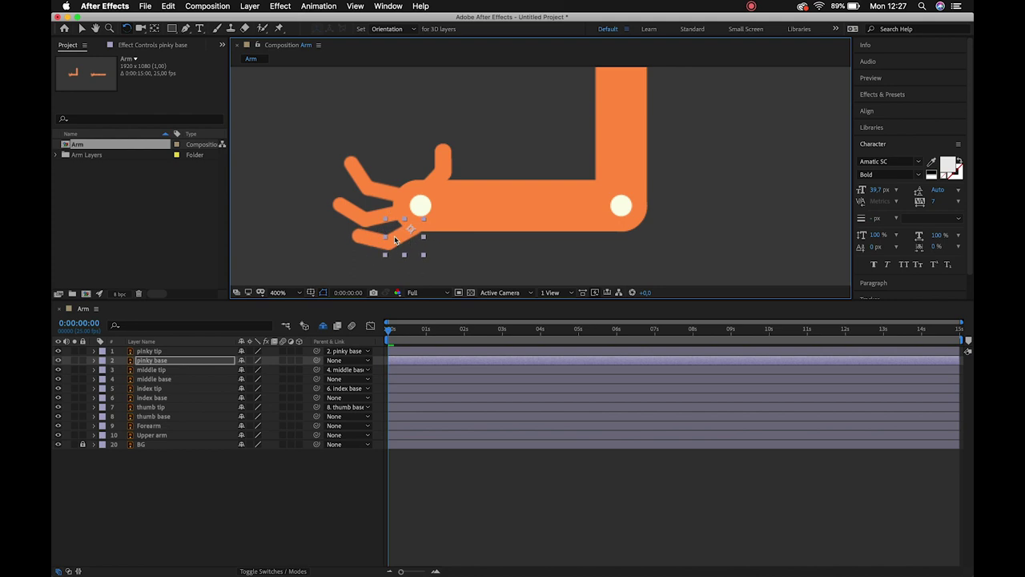
{"action": "left_click", "coordinate": [350, 212]}
{"action": "left_click_drag", "start_coordinate": [348, 211], "coordinate": [350, 226]}
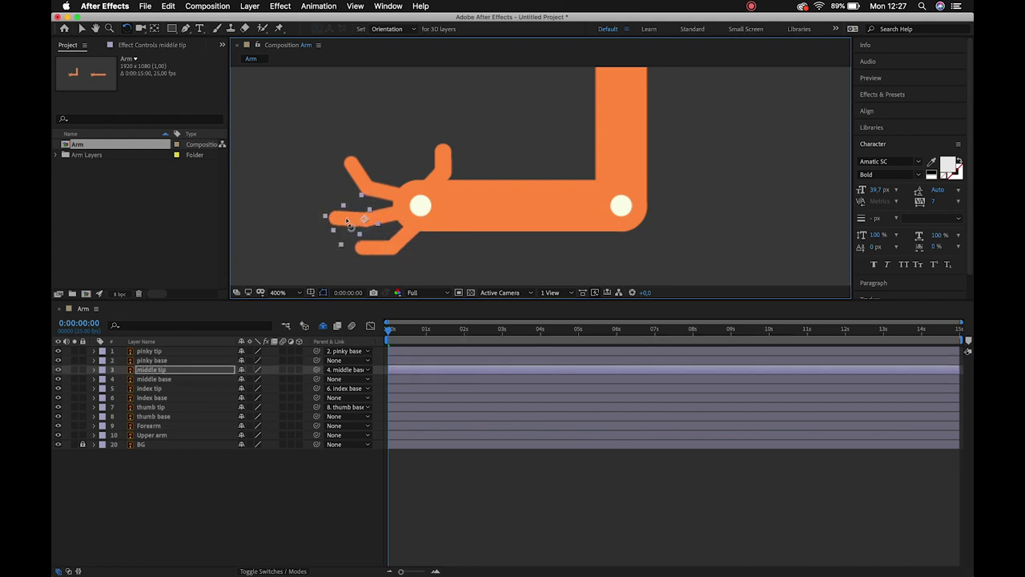
{"action": "left_click", "coordinate": [541, 122], "text": "alt"}
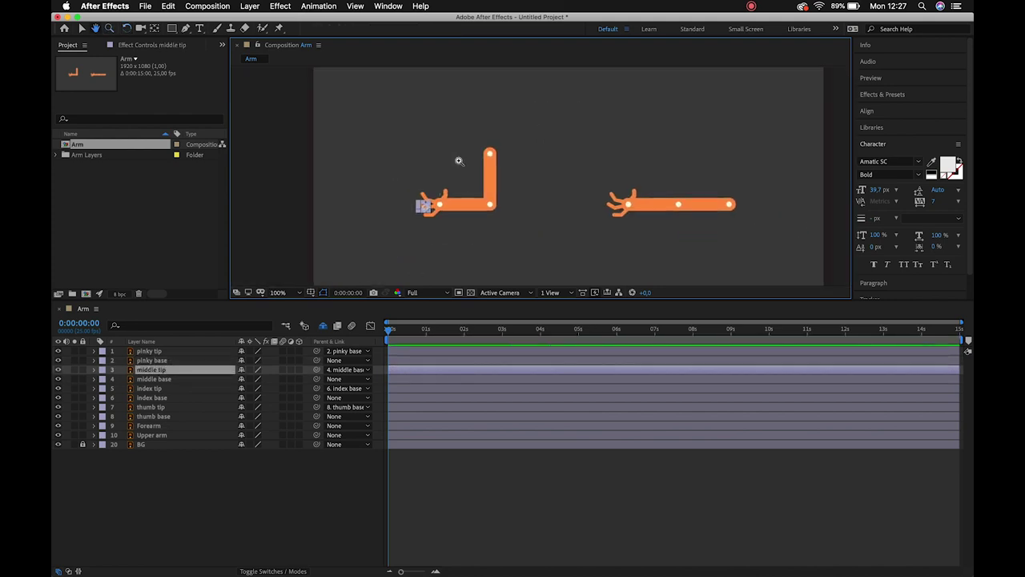
- Launch Duik Bassel.jsx from the Window menu and dismiss its update notice with Ignore
{"action": "key", "text": "v"}
{"action": "scroll", "coordinate": [435, 179], "scroll_direction": "up", "scroll_amount": 2}
{"action": "scroll", "coordinate": [437, 178], "scroll_direction": "right", "scroll_amount": 5}
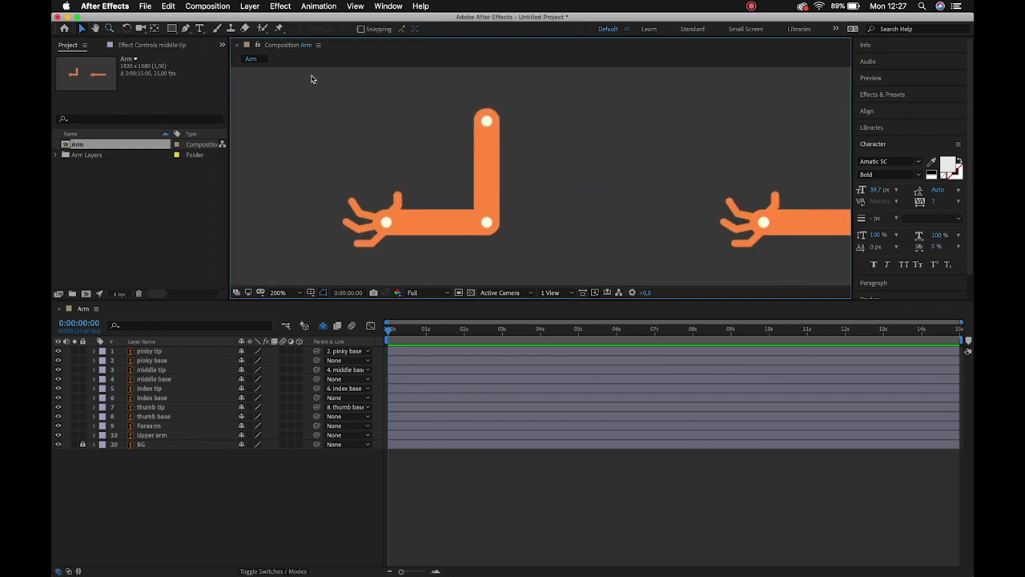
{"action": "left_click", "coordinate": [388, 5]}
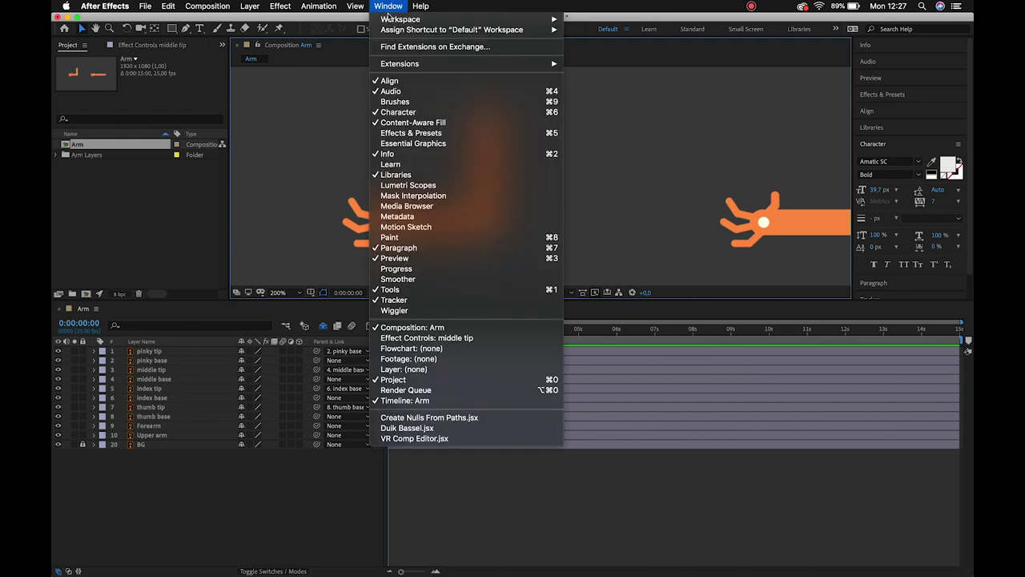
{"action": "left_click", "coordinate": [417, 428]}
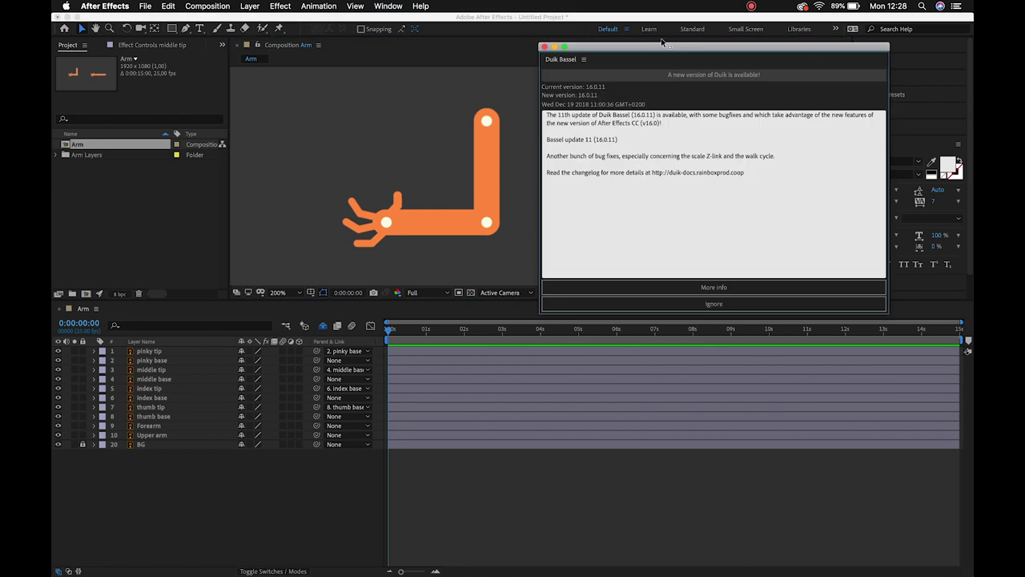
{"action": "left_click_drag", "start_coordinate": [674, 50], "coordinate": [575, 37]}
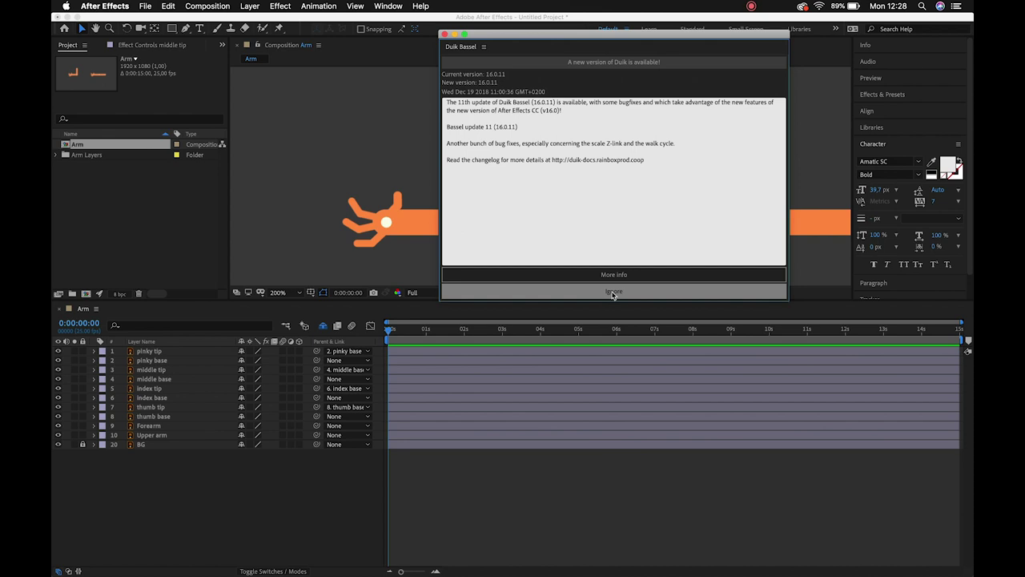
{"action": "left_click", "coordinate": [612, 293]}
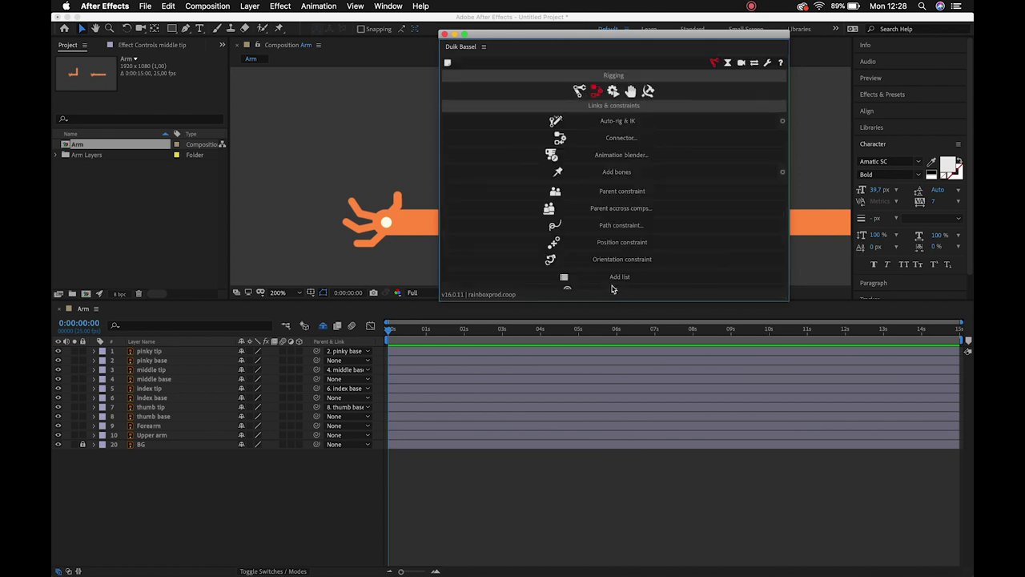
- Dock the Duik Bassel panel beside the Composition viewer and enlarge the viewer
{"action": "mouse_move", "coordinate": [590, 47]}
{"action": "left_mouse_down"}
{"action": "mouse_move", "coordinate": [438, 142]}
{"action": "mouse_move", "coordinate": [327, 180]}
{"action": "left_mouse_up"}
{"action": "mouse_move", "coordinate": [258, 181]}
{"action": "left_mouse_down"}
{"action": "mouse_move", "coordinate": [473, 152]}
{"action": "mouse_move", "coordinate": [837, 142]}
{"action": "left_mouse_up"}
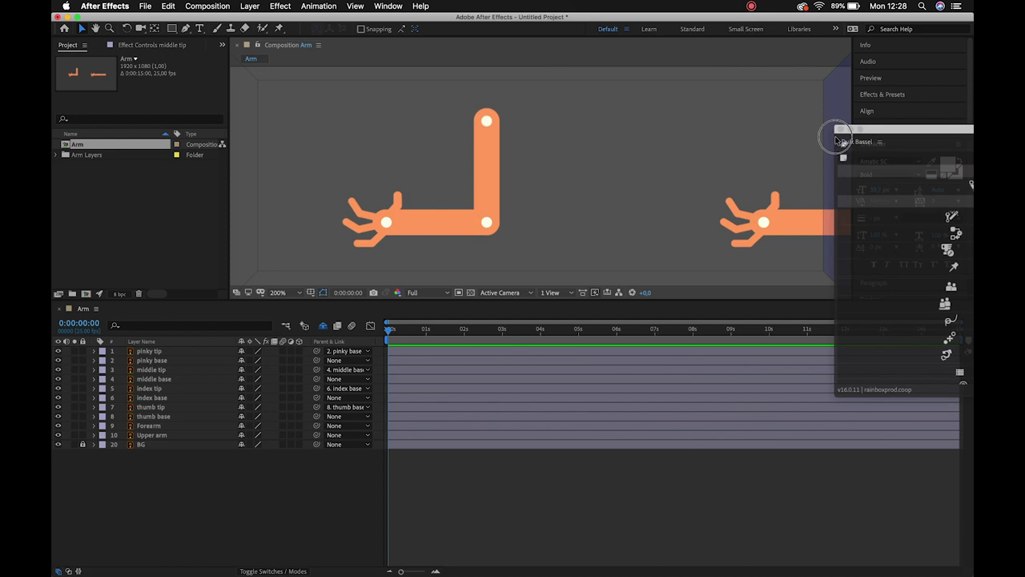
{"action": "left_click_drag", "start_coordinate": [837, 141], "coordinate": [836, 140]}
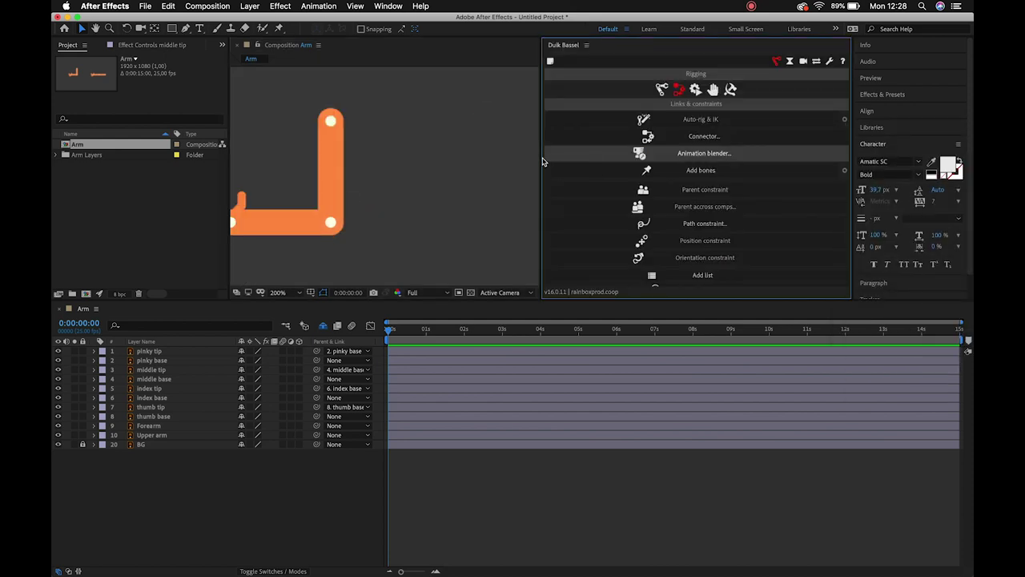
{"action": "left_click_drag", "start_coordinate": [540, 156], "coordinate": [725, 152]}
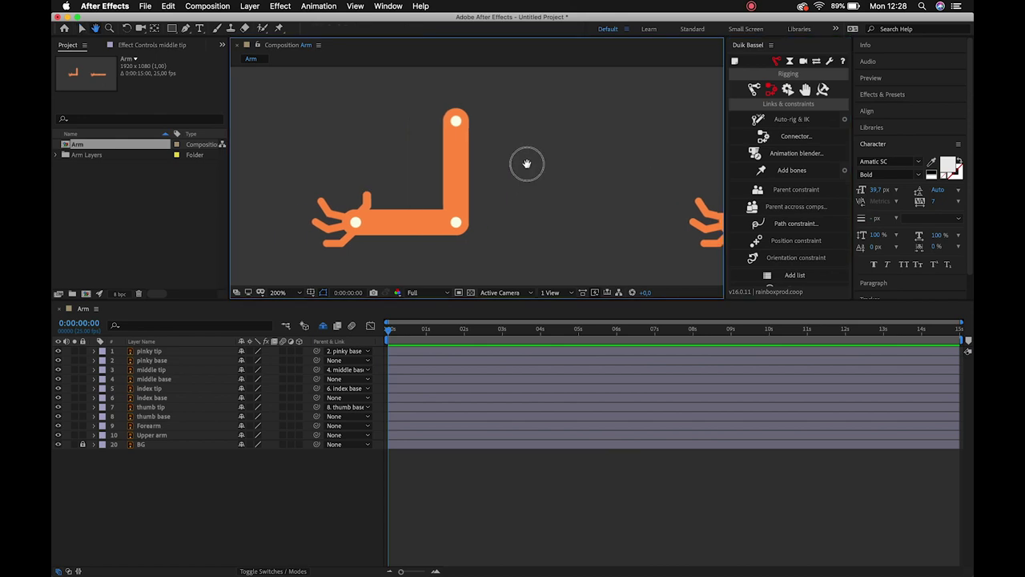
{"action": "mouse_move", "coordinate": [239, 301]}
{"action": "left_mouse_down"}
{"action": "mouse_move", "coordinate": [245, 407]}
{"action": "mouse_move", "coordinate": [264, 353]}
{"action": "left_mouse_up"}
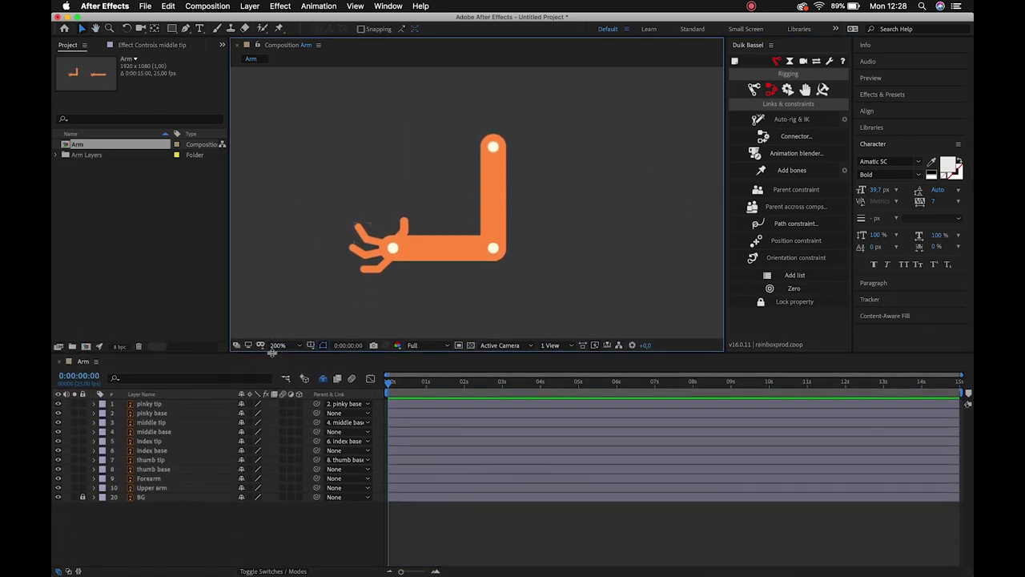
- Centre the arm, browse Duik's Links & constraints, Automations and Controllers tools, and end on Structures
{"action": "key", "text": "h"}
{"action": "left_click_drag", "start_coordinate": [531, 197], "coordinate": [576, 199]}
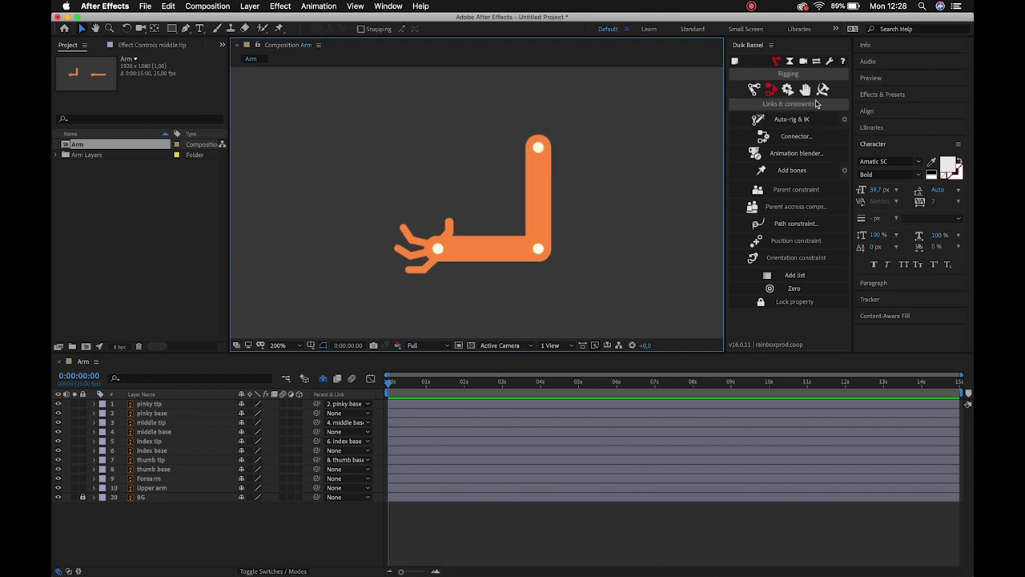
{"action": "left_click", "coordinate": [762, 91]}
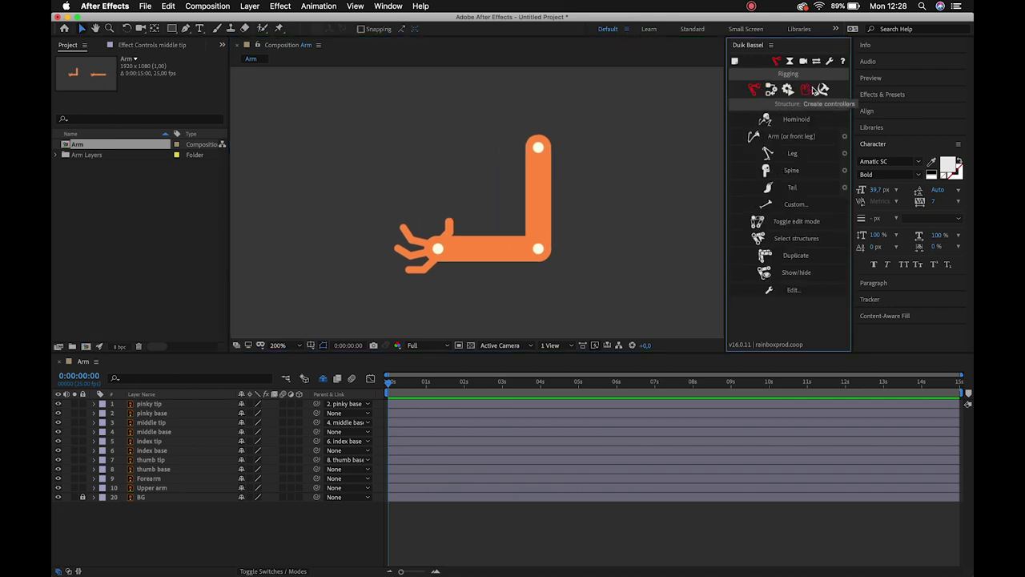
{"action": "left_click", "coordinate": [805, 90]}
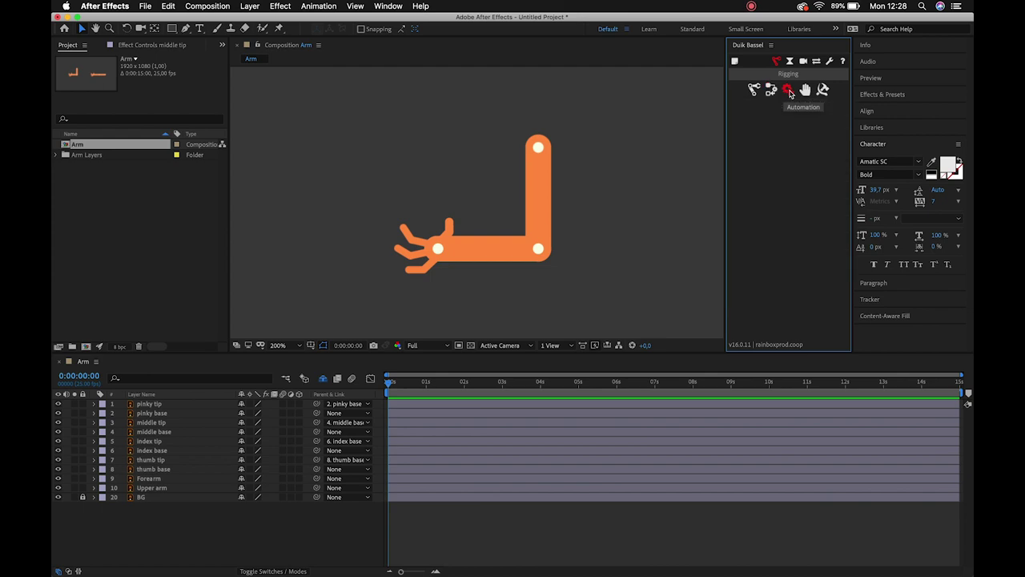
{"action": "left_click", "coordinate": [820, 91]}
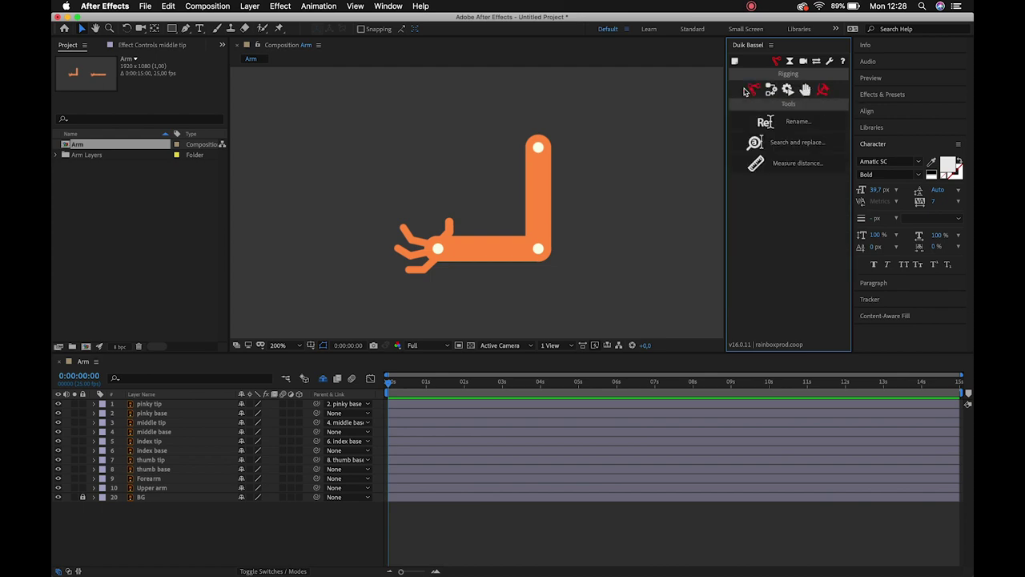
{"action": "left_click", "coordinate": [750, 90]}
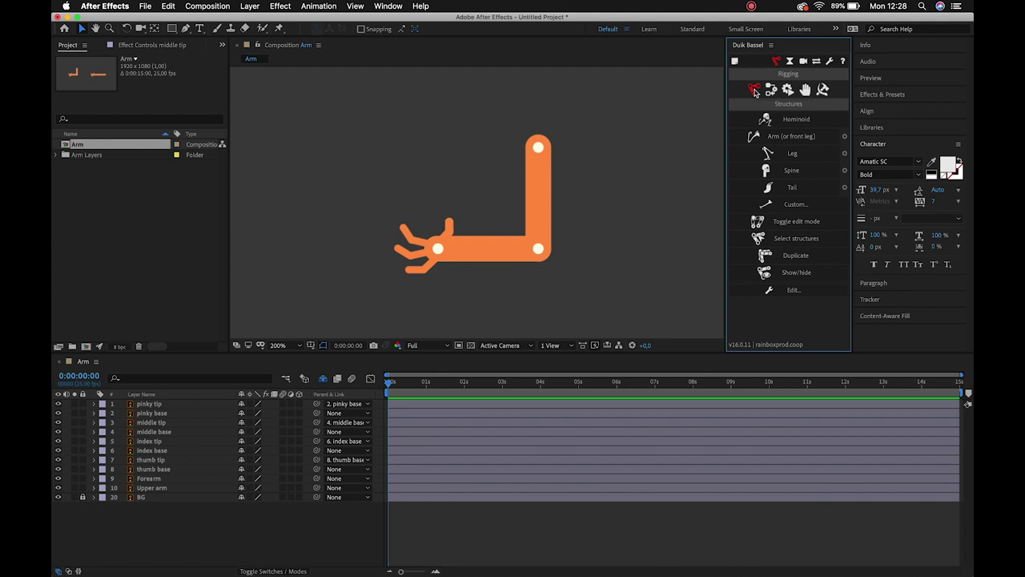
{"action": "left_click", "coordinate": [771, 91]}
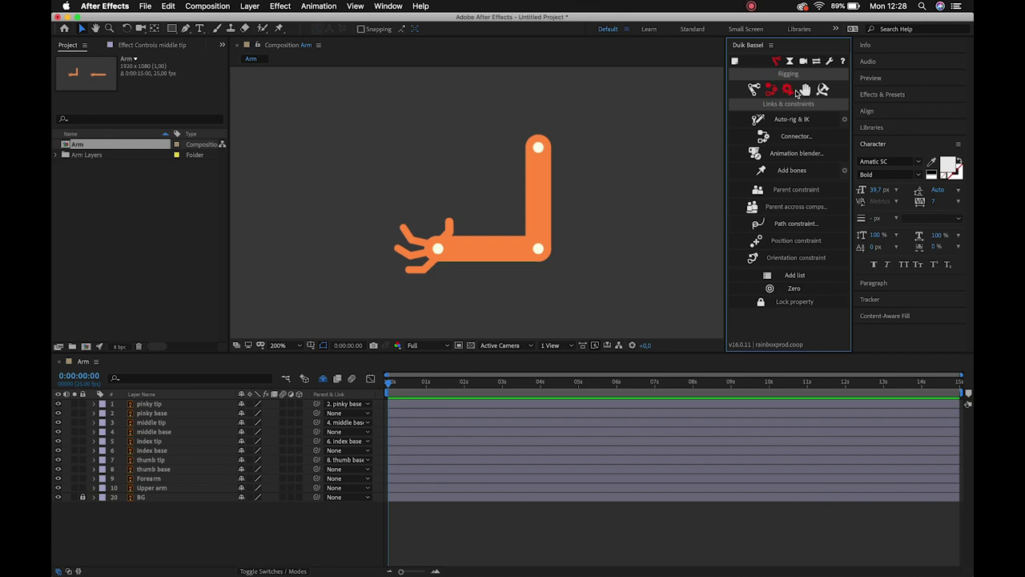
{"action": "left_click", "coordinate": [792, 90]}
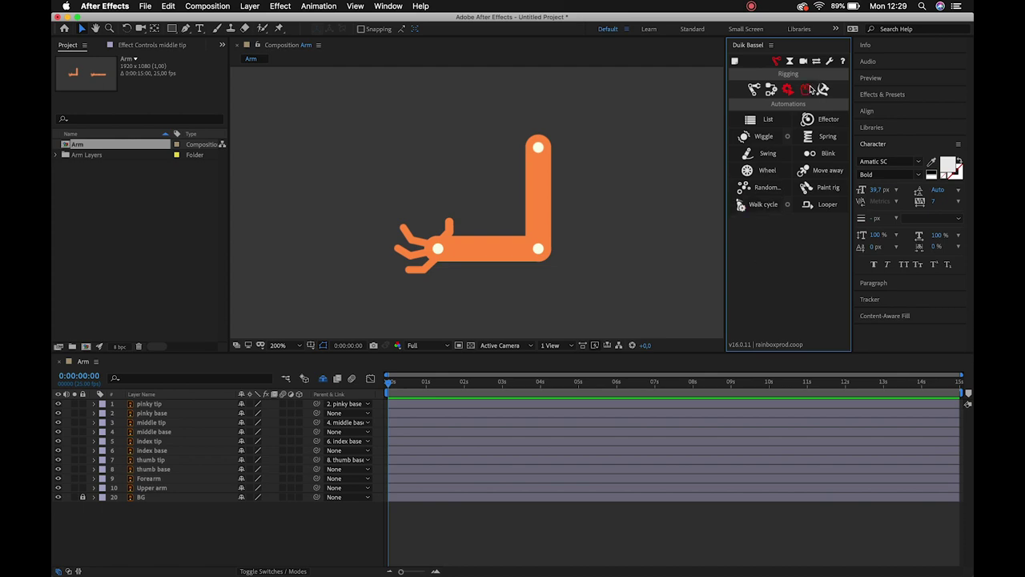
{"action": "left_click", "coordinate": [810, 88]}
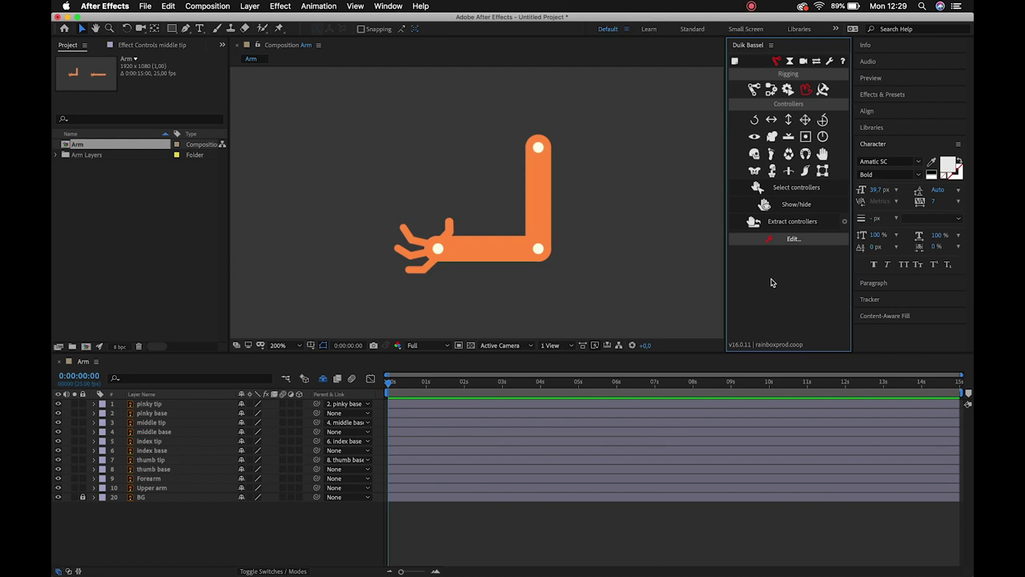
{"action": "left_click", "coordinate": [753, 90]}
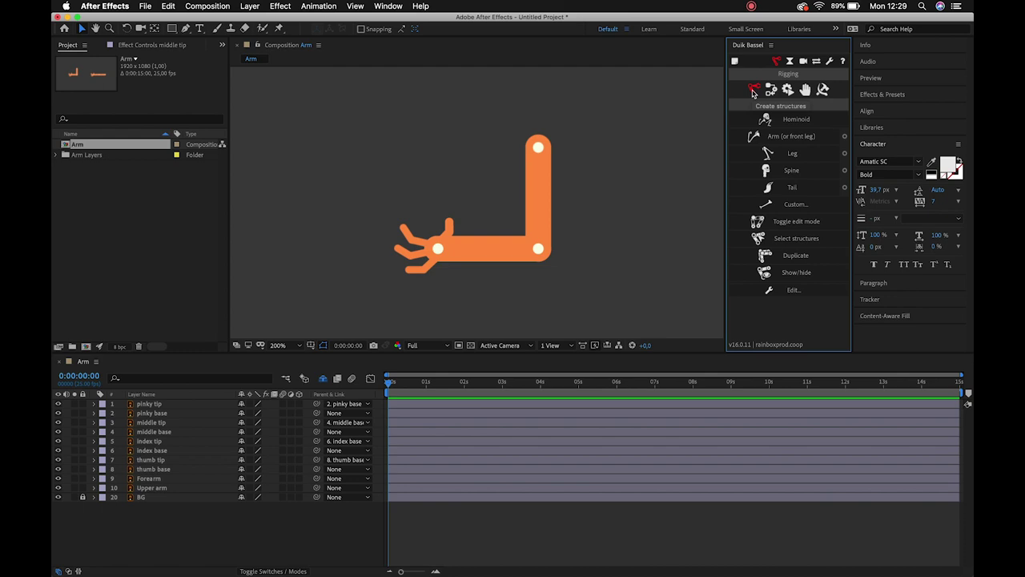
- Create an Arm (or front leg) structure and zoom the comp out to 100%
{"action": "left_click", "coordinate": [789, 138]}
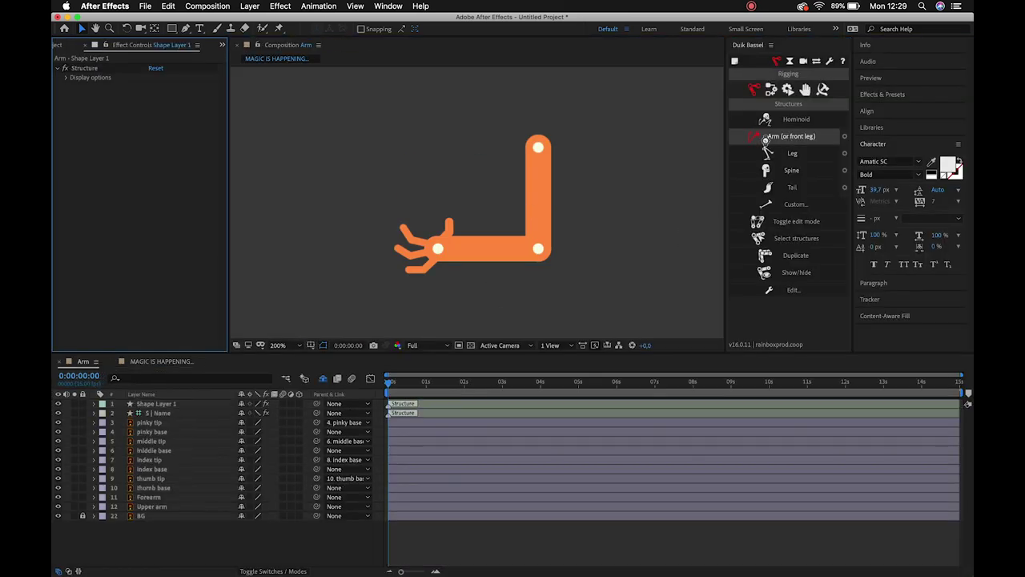
{"action": "left_click", "coordinate": [587, 193], "text": "alt"}
{"action": "key", "text": "v"}
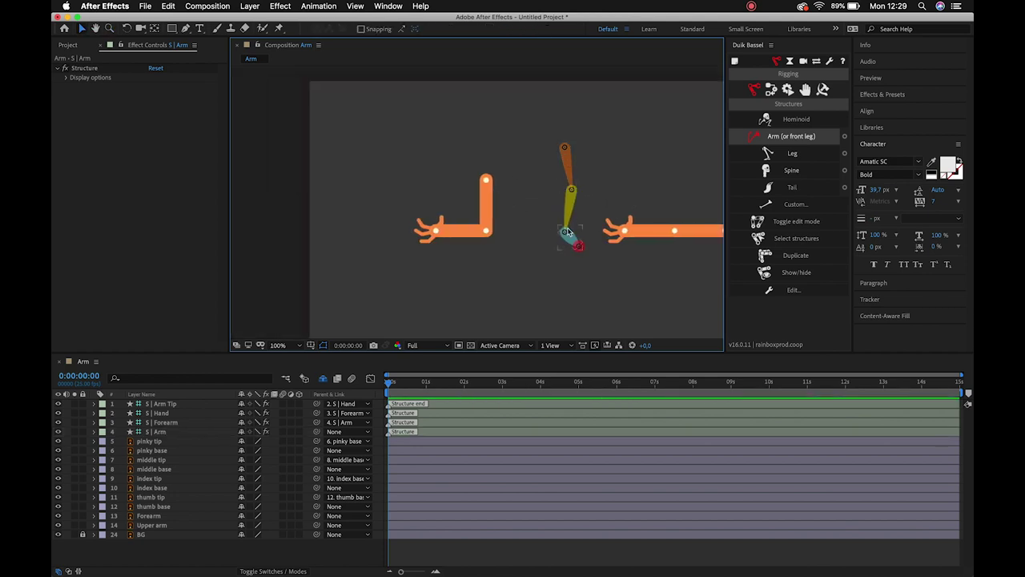
- Inspect the new Arm, Forearm, Hand and Arm Tip bone layers one by one
{"action": "left_click", "coordinate": [569, 161]}
{"action": "left_click", "coordinate": [572, 200]}
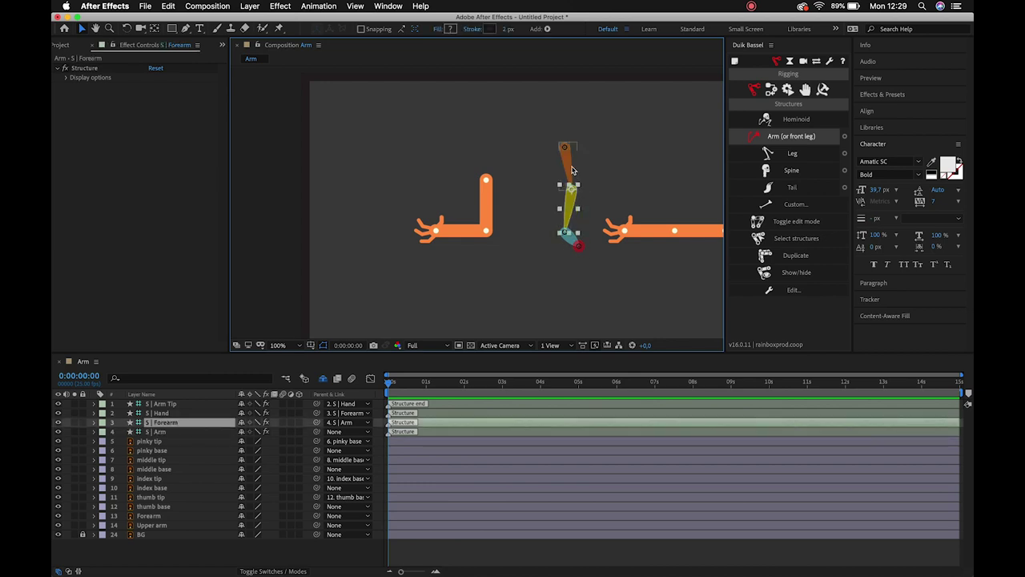
{"action": "left_click", "coordinate": [572, 169]}
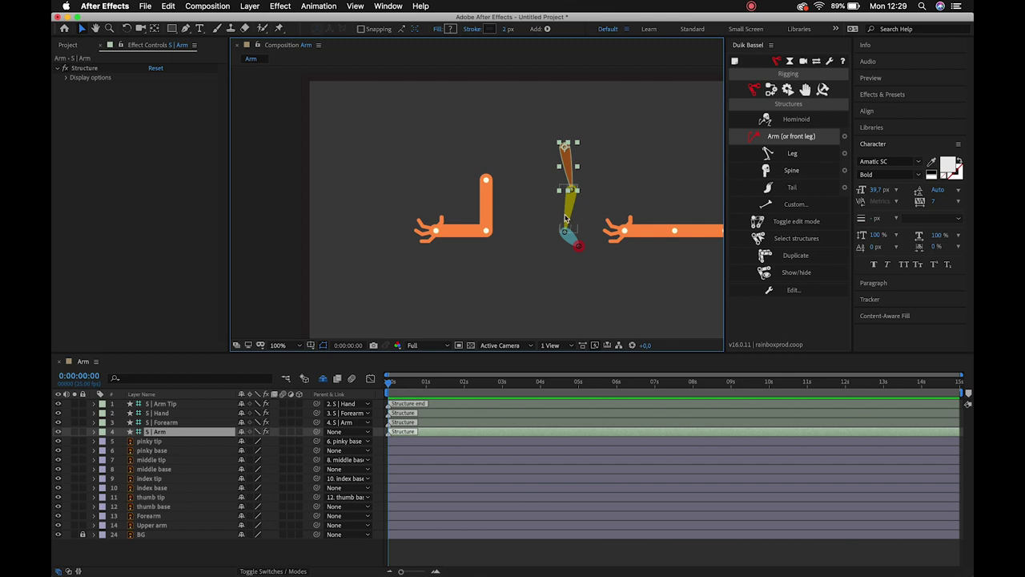
{"action": "left_click", "coordinate": [566, 216]}
{"action": "left_click", "coordinate": [573, 244]}
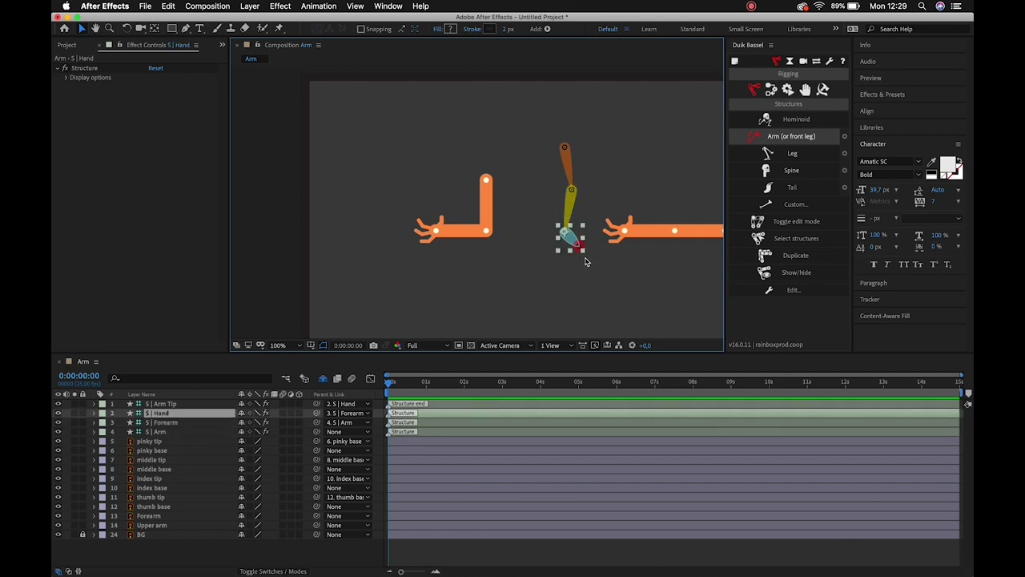
{"action": "left_click", "coordinate": [584, 261]}
{"action": "left_click", "coordinate": [563, 153]}
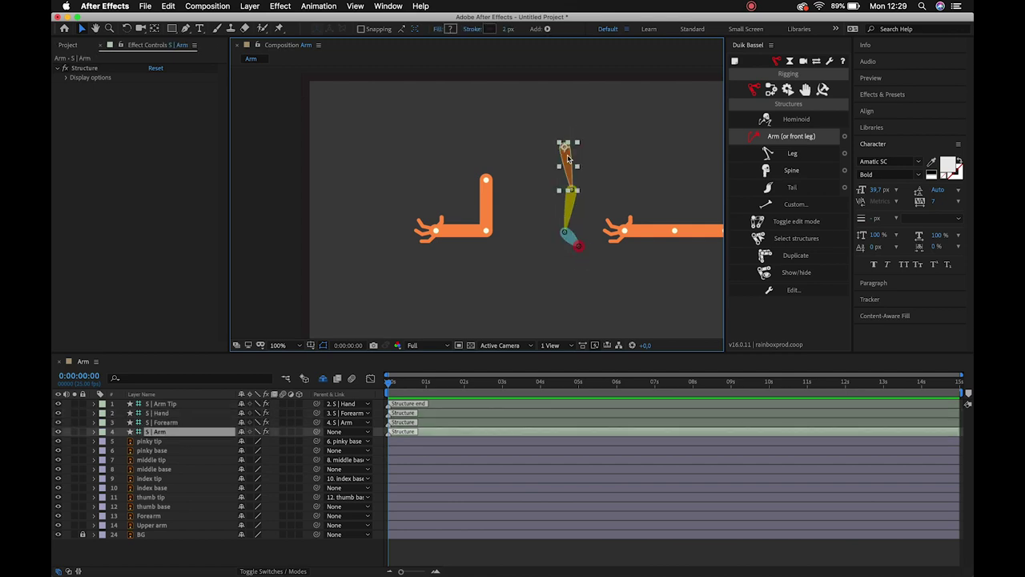
{"action": "left_click", "coordinate": [572, 216]}
{"action": "left_click", "coordinate": [575, 245]}
{"action": "left_click", "coordinate": [586, 260]}
{"action": "left_click", "coordinate": [585, 250]}
{"action": "left_click", "coordinate": [582, 271]}
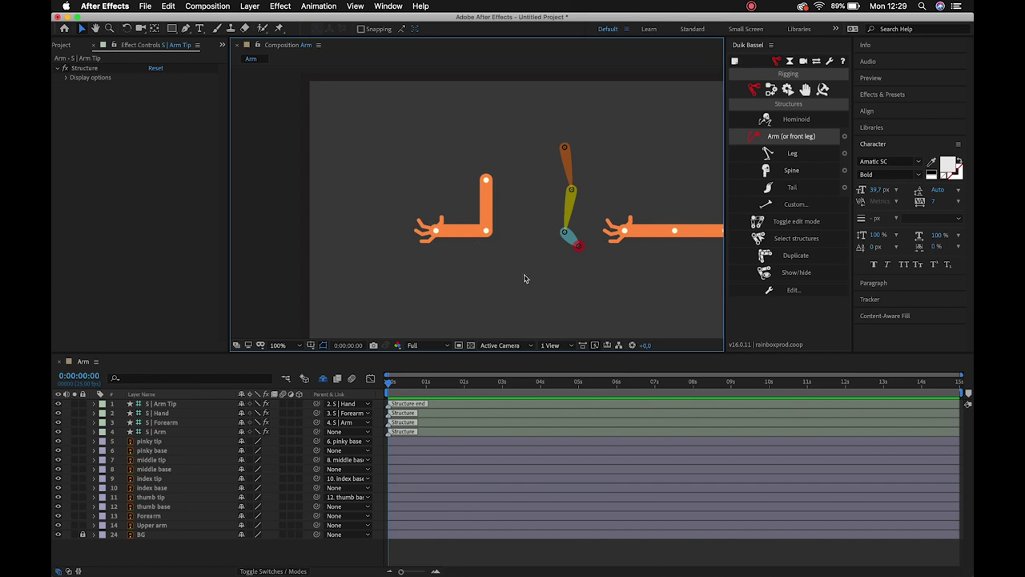
{"action": "left_click", "coordinate": [568, 149]}
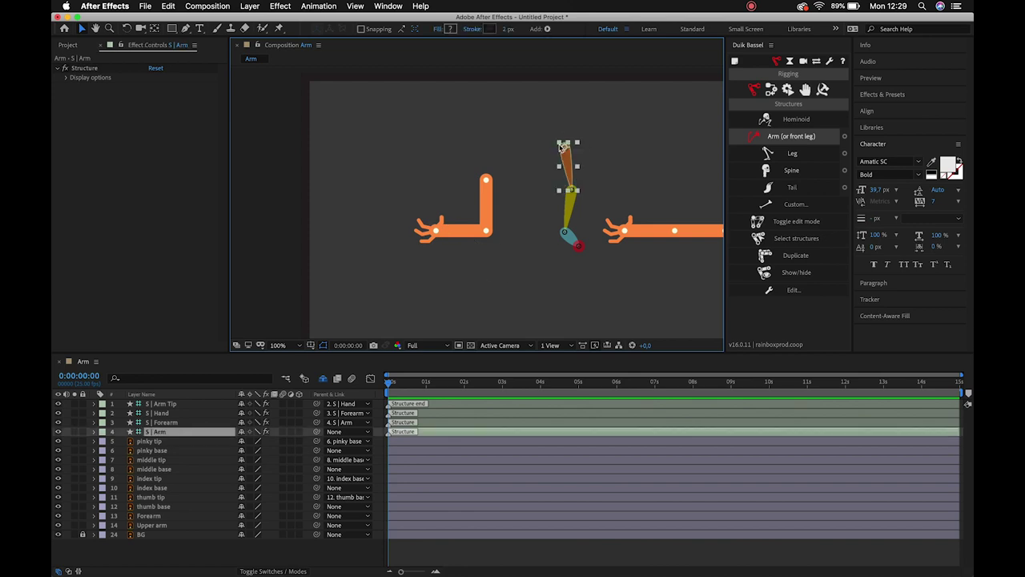
- Maximise the Composition panel with ~ so the viewer fills the window
{"action": "left_click", "coordinate": [580, 247]}
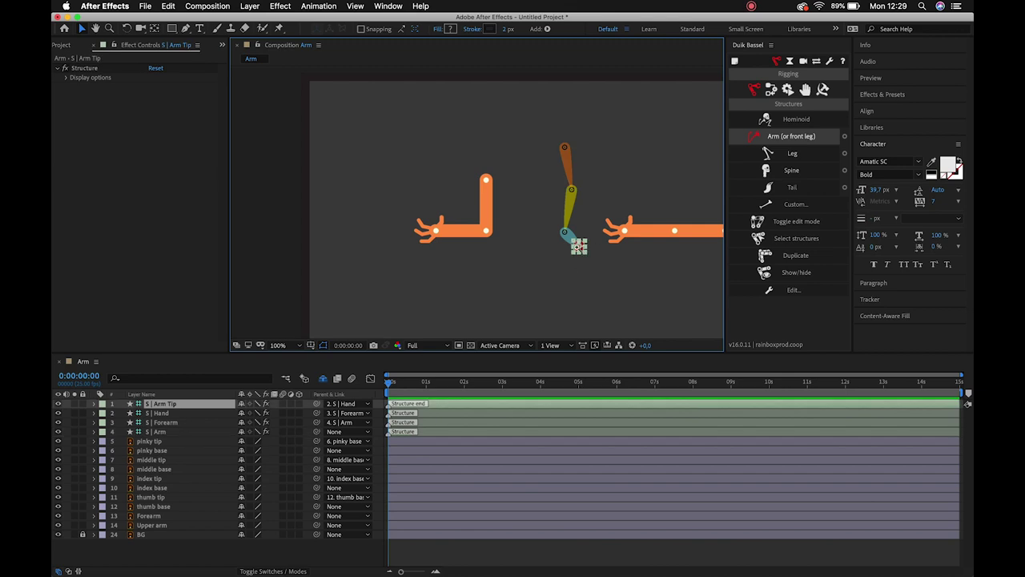
{"action": "scroll", "coordinate": [581, 256], "scroll_direction": "up", "scroll_amount": 2}
{"action": "mouse_move", "coordinate": [508, 233]}
{"action": "left_mouse_down"}
{"action": "mouse_move", "coordinate": [534, 268]}
{"action": "mouse_move", "coordinate": [523, 269]}
{"action": "left_mouse_up"}
{"action": "key", "text": "z"}
{"action": "key", "text": "grave"}
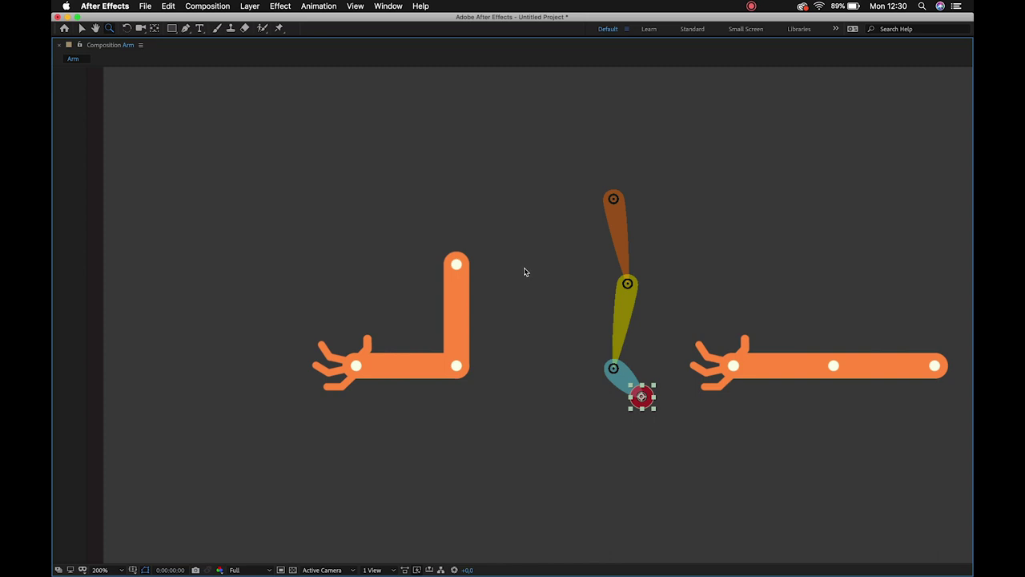
- Zoom in and pan so the bone rig and bent orange arm are framed together
{"action": "left_click", "coordinate": [620, 222]}
{"action": "scroll", "coordinate": [563, 234], "scroll_direction": "up", "scroll_amount": 2}
{"action": "mouse_move", "coordinate": [622, 215]}
{"action": "left_mouse_down"}
{"action": "mouse_move", "coordinate": [621, 194]}
{"action": "mouse_move", "coordinate": [680, 139]}
{"action": "mouse_move", "coordinate": [426, 265]}
{"action": "left_mouse_up"}
{"action": "key", "text": "v"}
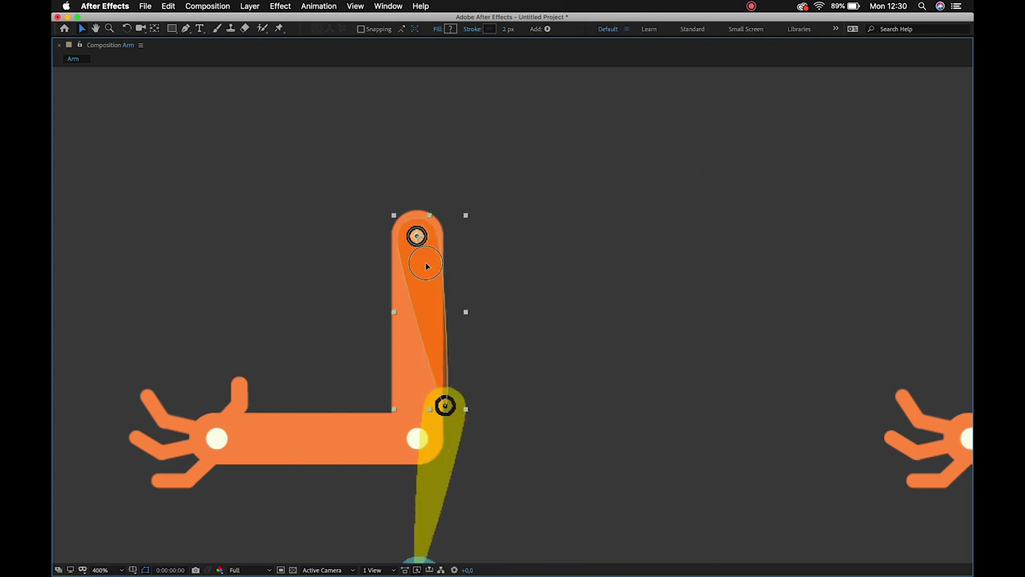
{"action": "key", "text": "h"}
{"action": "mouse_move", "coordinate": [426, 263]}
{"action": "left_mouse_down"}
{"action": "mouse_move", "coordinate": [540, 165]}
{"action": "mouse_move", "coordinate": [663, 152]}
{"action": "left_mouse_up"}
{"action": "key", "text": "v"}
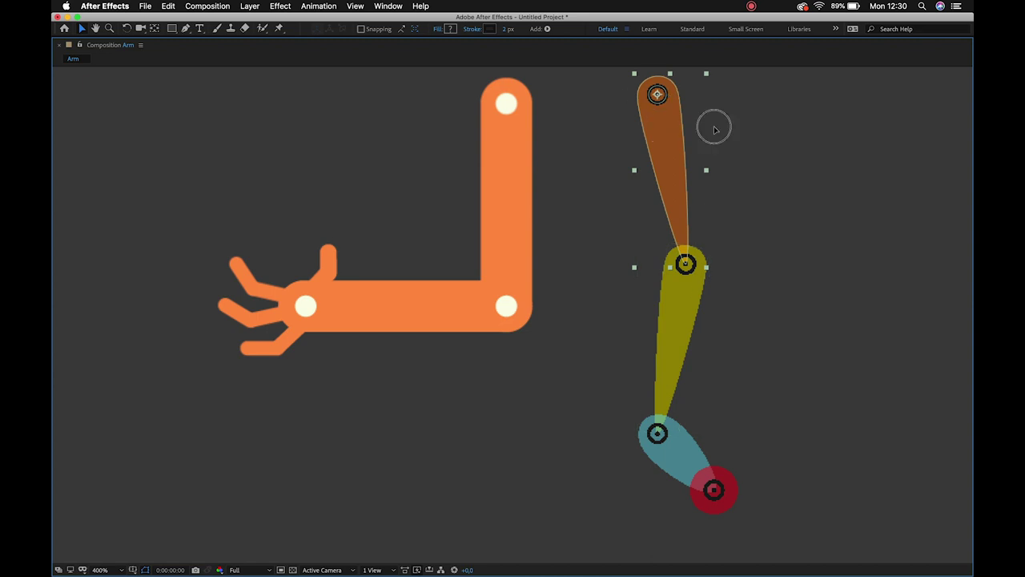
- Align the arm, forearm and hand bones with the orange arm's shoulder, elbow and wrist
{"action": "left_click_drag", "start_coordinate": [665, 126], "coordinate": [650, 120]}
{"action": "left_click", "coordinate": [651, 342]}
{"action": "left_click_drag", "start_coordinate": [662, 333], "coordinate": [492, 379]}
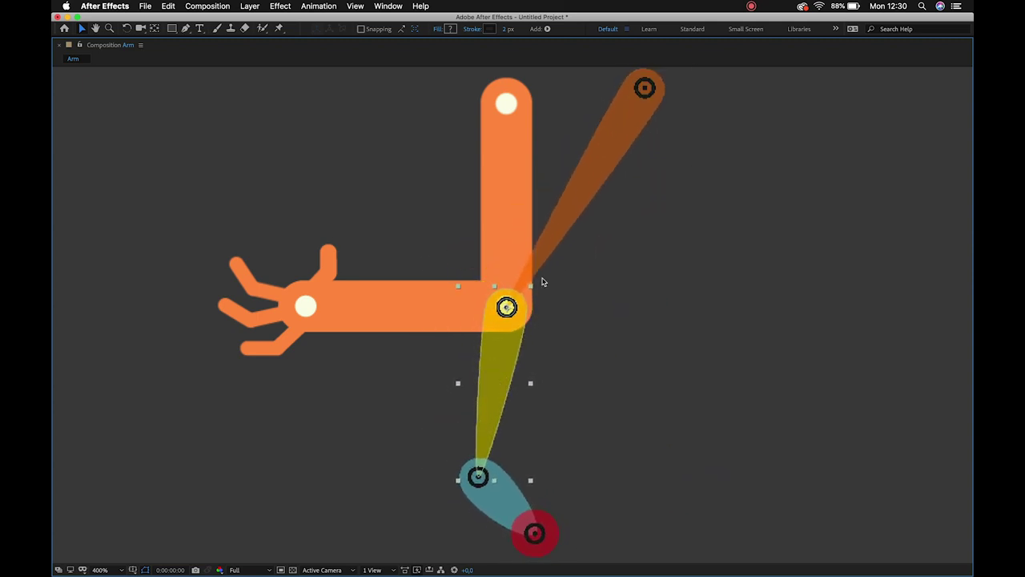
{"action": "mouse_move", "coordinate": [617, 161]}
{"action": "left_mouse_down"}
{"action": "mouse_move", "coordinate": [417, 175]}
{"action": "mouse_move", "coordinate": [480, 175]}
{"action": "left_mouse_up"}
{"action": "left_click_drag", "start_coordinate": [357, 374], "coordinate": [492, 366]}
{"action": "mouse_move", "coordinate": [493, 501]}
{"action": "left_mouse_down"}
{"action": "mouse_move", "coordinate": [318, 355]}
{"action": "mouse_move", "coordinate": [367, 383]}
{"action": "left_mouse_up"}
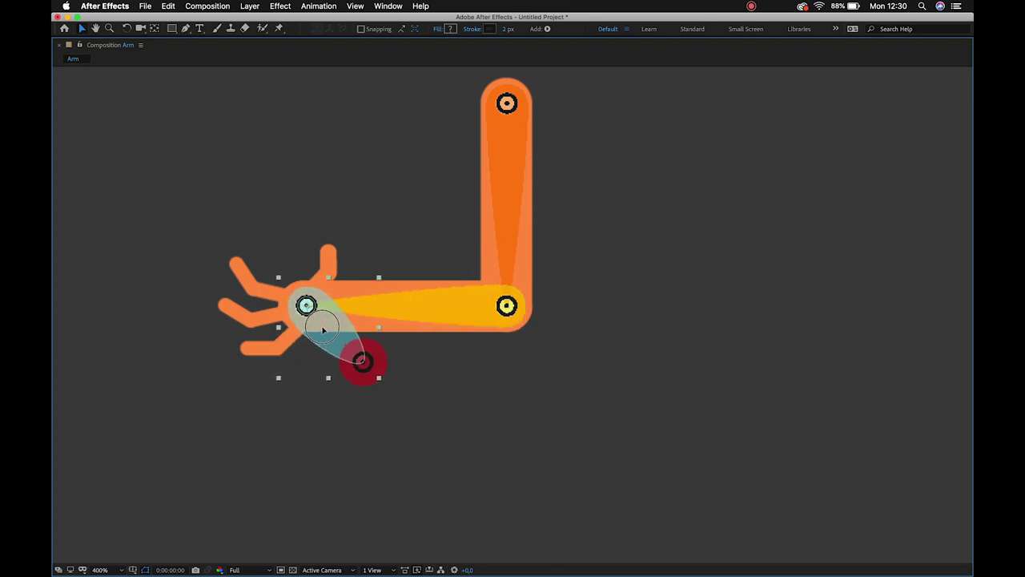
- Place the red Arm Tip over the hand and restore the workspace layout
{"action": "left_click", "coordinate": [371, 371]}
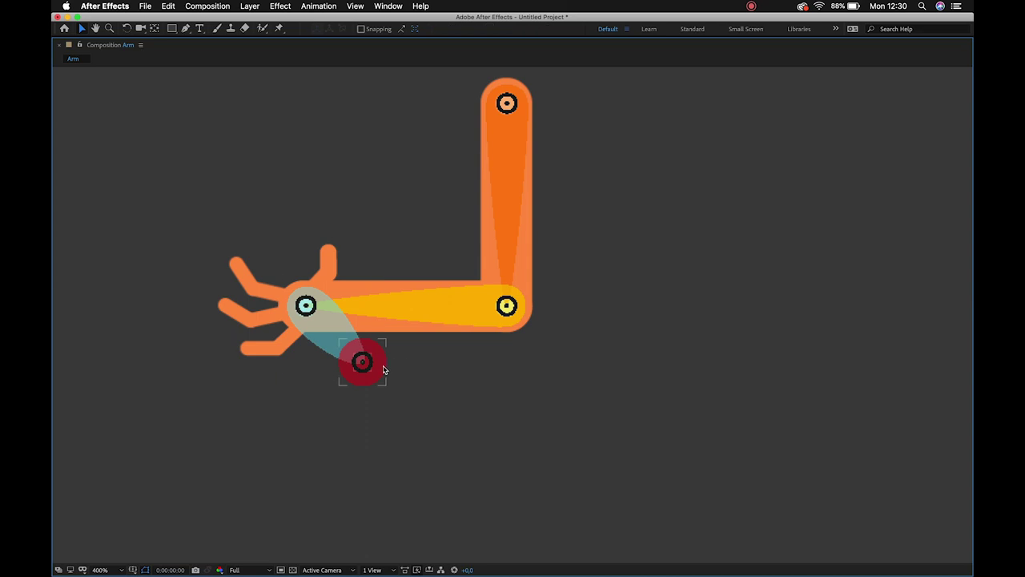
{"action": "left_click_drag", "start_coordinate": [377, 362], "coordinate": [291, 304]}
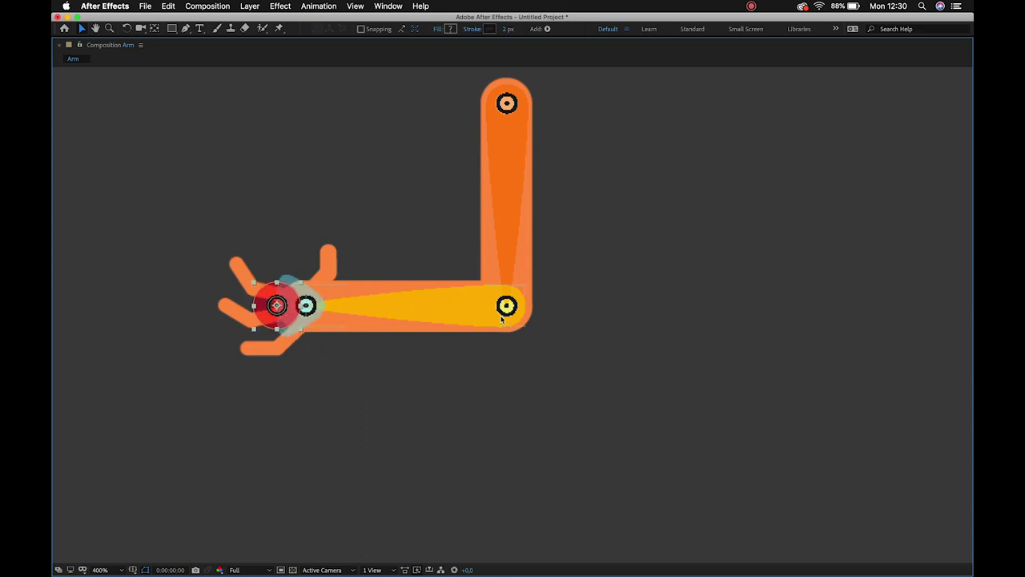
{"action": "left_click", "coordinate": [363, 446]}
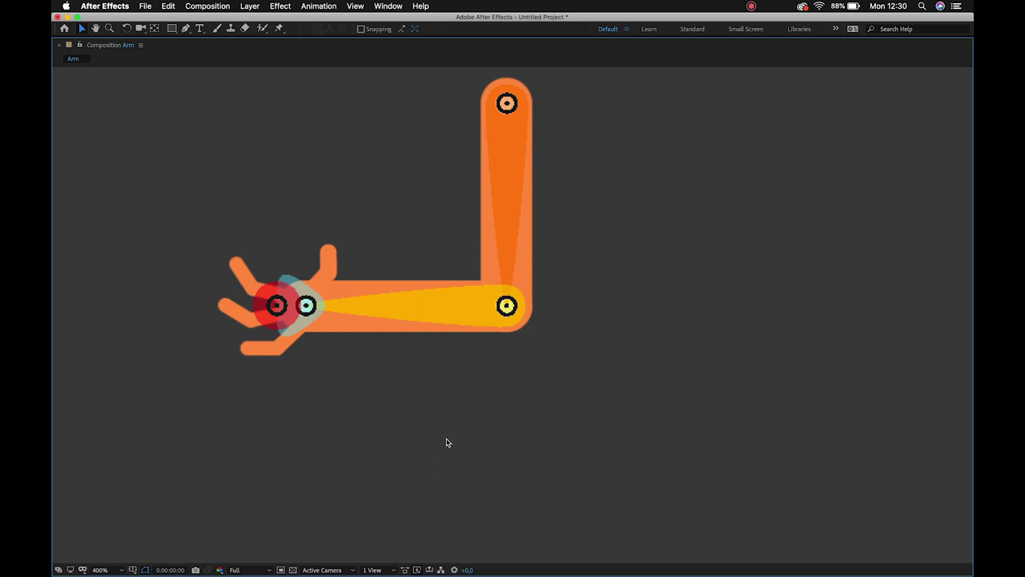
{"action": "key", "text": "grave"}
{"action": "left_click_drag", "start_coordinate": [350, 313], "coordinate": [463, 337]}
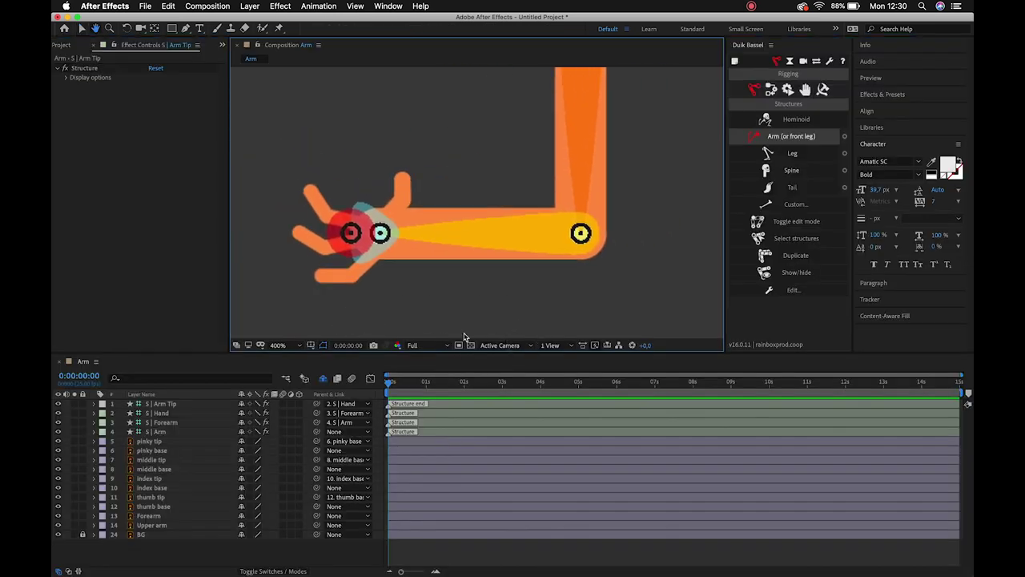
- Zoom the composition view out to 200%
{"action": "key", "text": "z"}
{"action": "left_click", "coordinate": [481, 252], "text": "alt"}
{"action": "scroll", "coordinate": [469, 236], "scroll_direction": "up", "scroll_amount": 2}
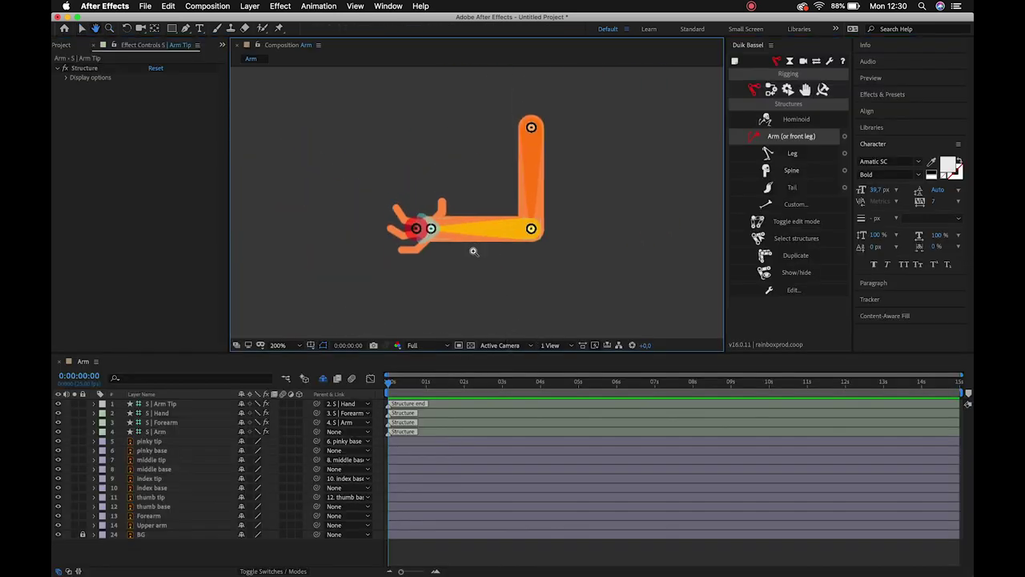
{"action": "key", "text": "v"}
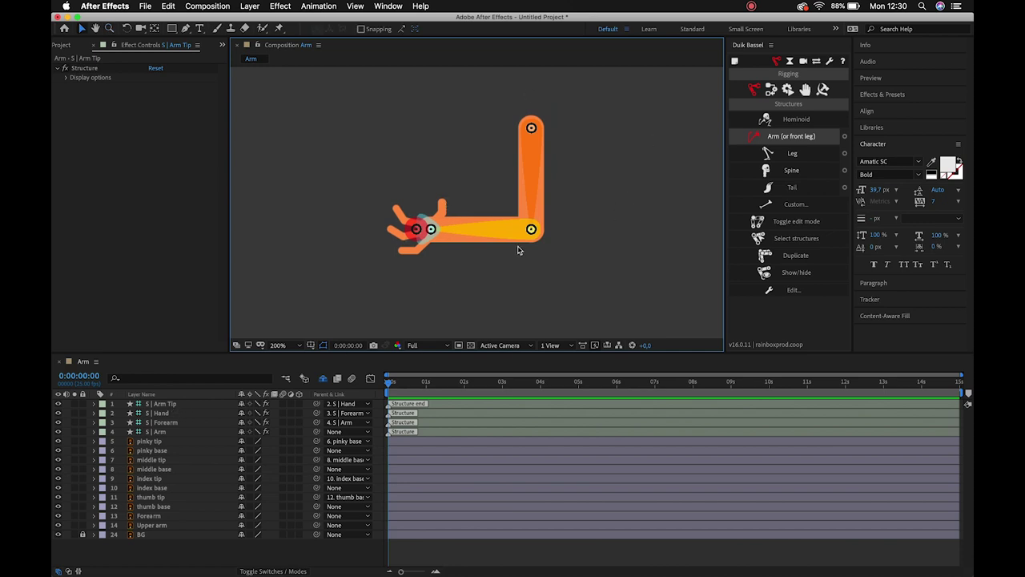
- Check the S | Arm Tip, Hand, Forearm and Arm layers and bones, ending on S | Arm Tip
{"action": "left_click", "coordinate": [179, 405]}
{"action": "left_click", "coordinate": [177, 414]}
{"action": "left_click", "coordinate": [179, 423]}
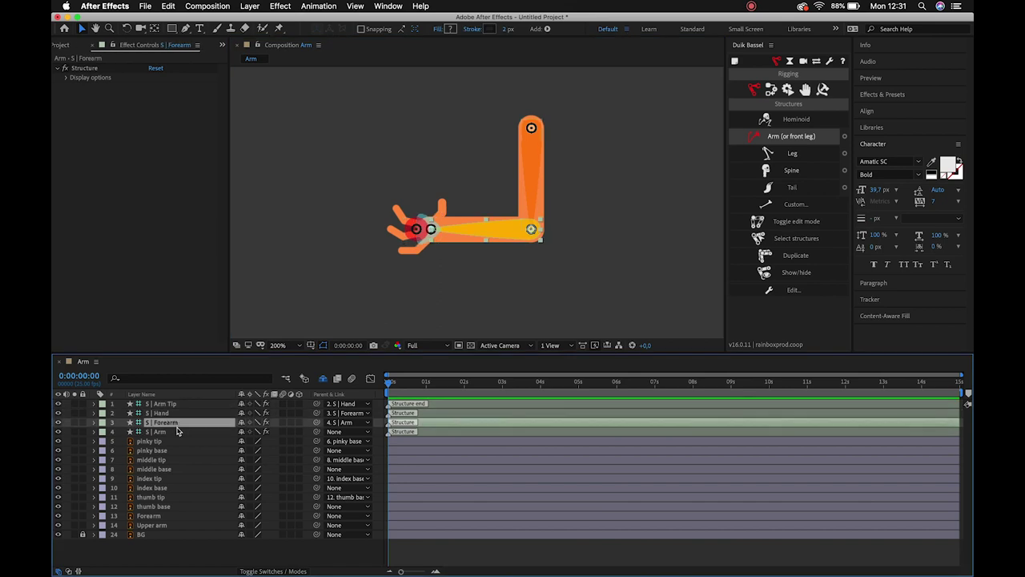
{"action": "left_click", "coordinate": [178, 431]}
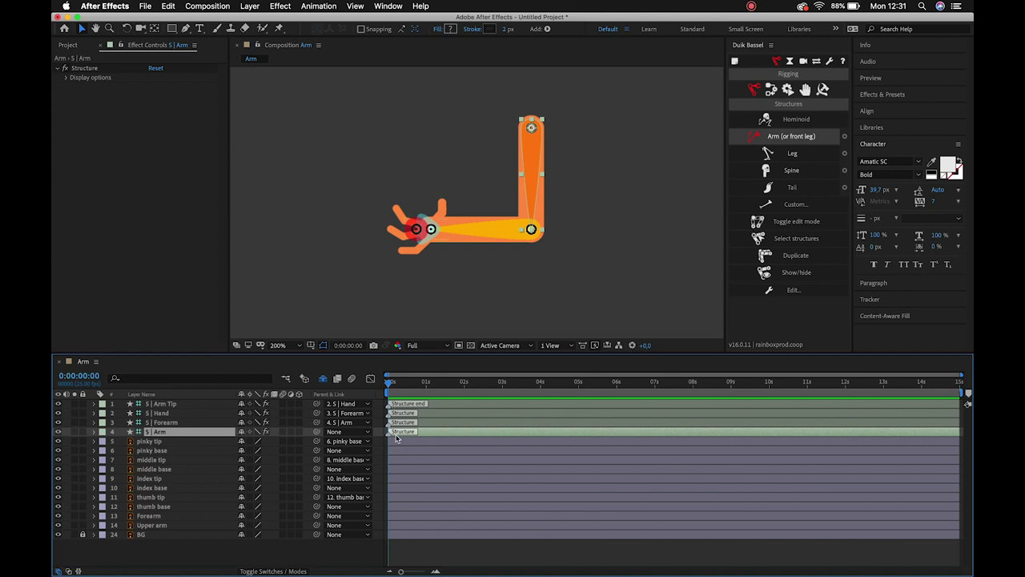
{"action": "left_click", "coordinate": [456, 405]}
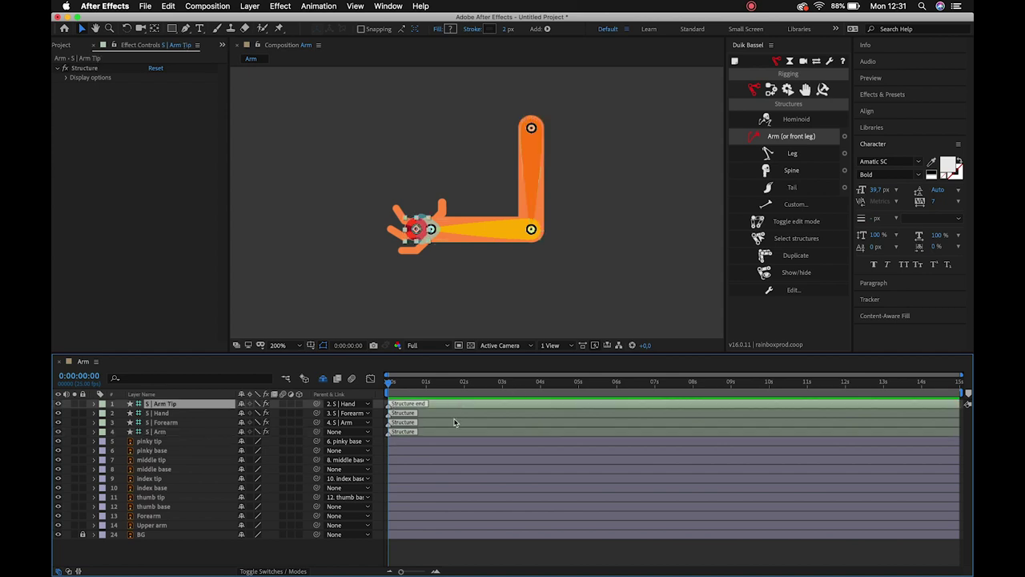
{"action": "left_click", "coordinate": [454, 413]}
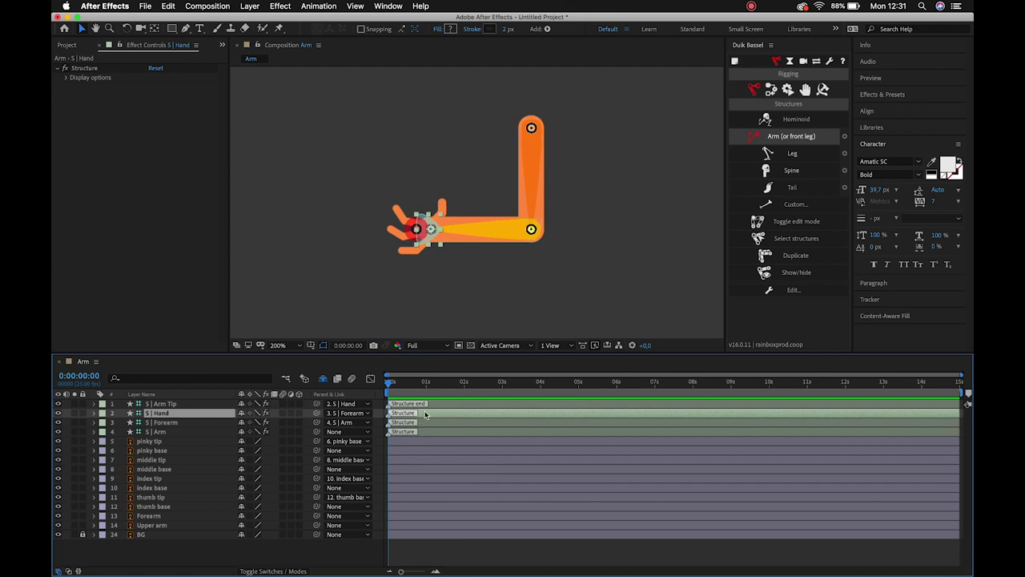
{"action": "left_click", "coordinate": [441, 406]}
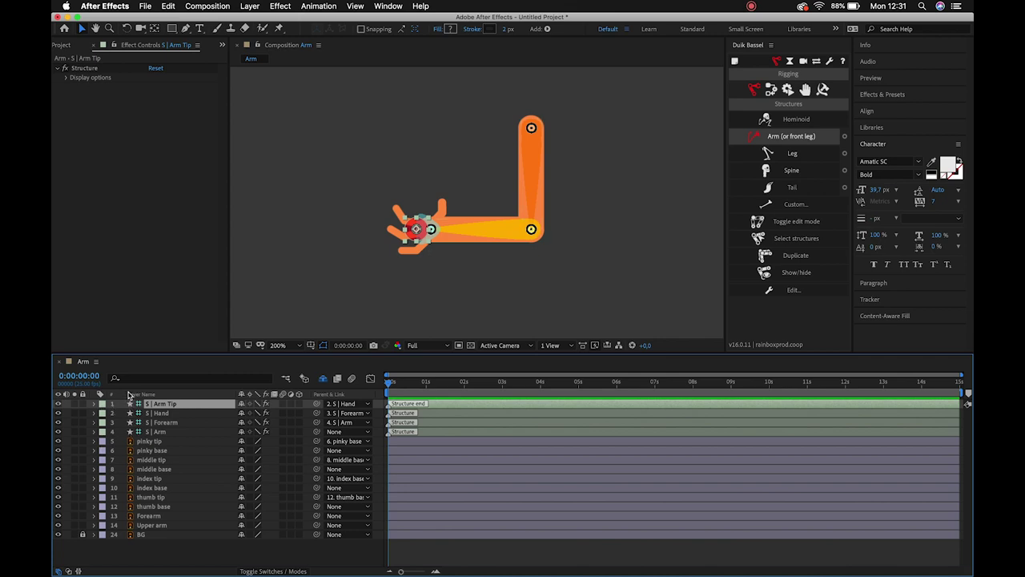
{"action": "left_click", "coordinate": [494, 239]}
{"action": "left_click", "coordinate": [536, 174]}
{"action": "left_click", "coordinate": [627, 133]}
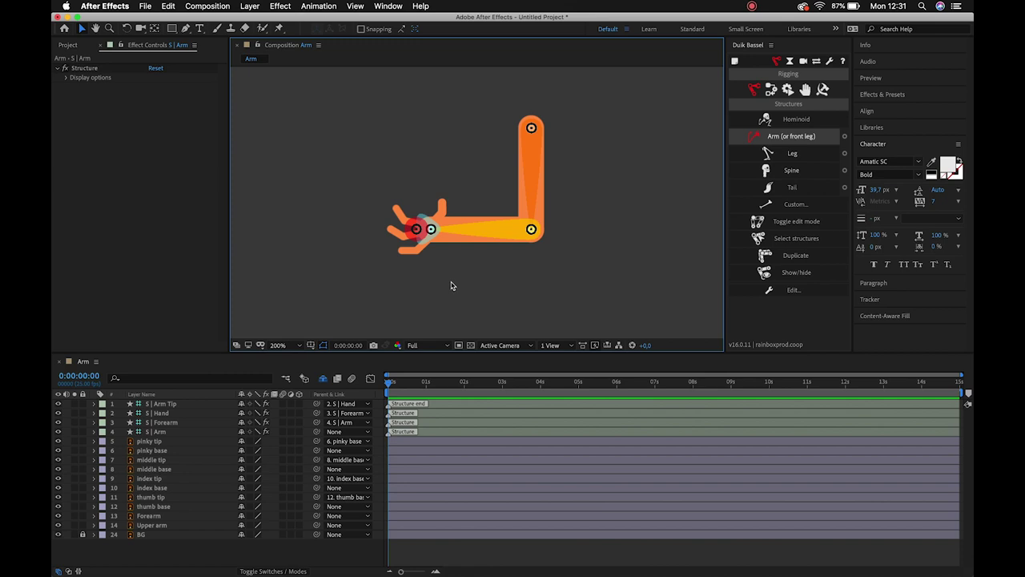
{"action": "left_click", "coordinate": [172, 405]}
- Select all four arm structure layers and apply Duik's Auto-rig & IK
{"action": "left_click", "coordinate": [168, 435], "text": "shift"}
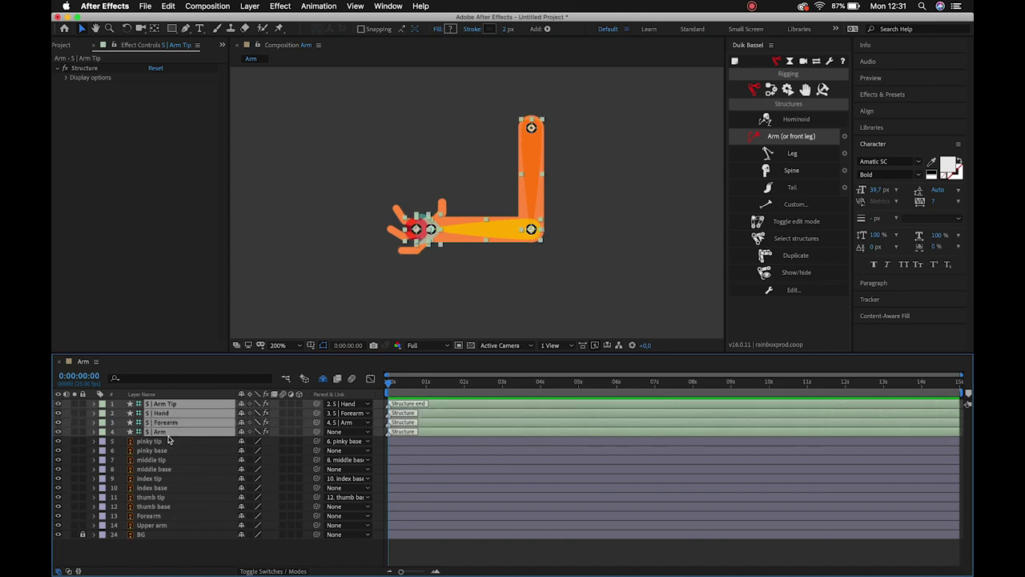
{"action": "left_click", "coordinate": [768, 91]}
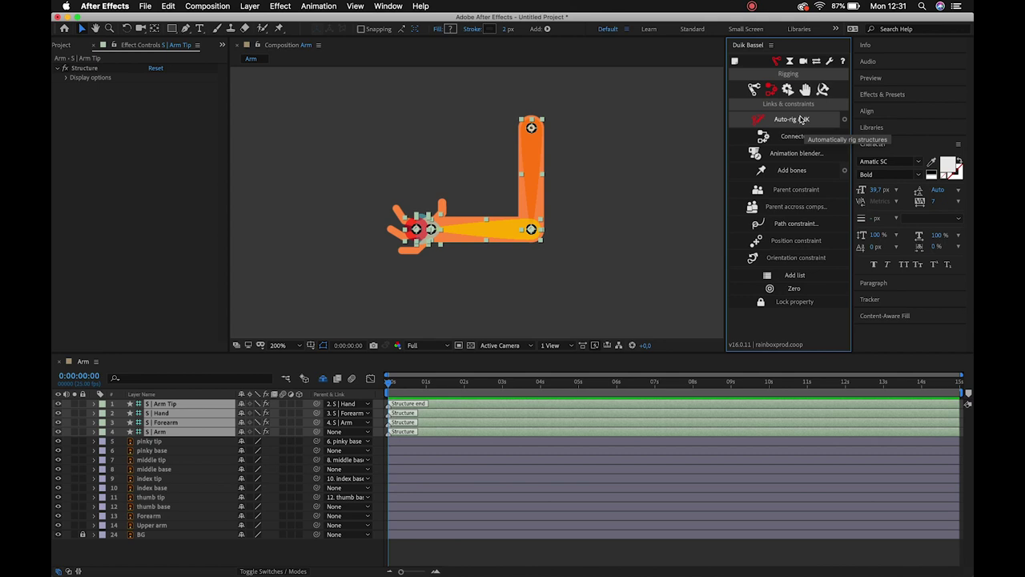
{"action": "left_click", "coordinate": [793, 120]}
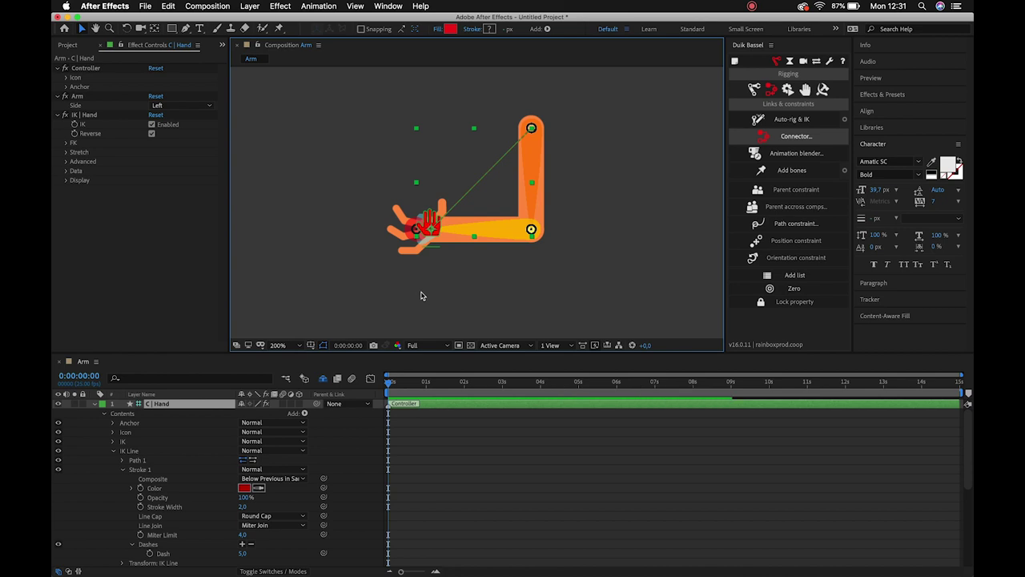
- Drag the C | Hand controller up-left to test that the IK bends the arm
{"action": "left_click", "coordinate": [94, 403]}
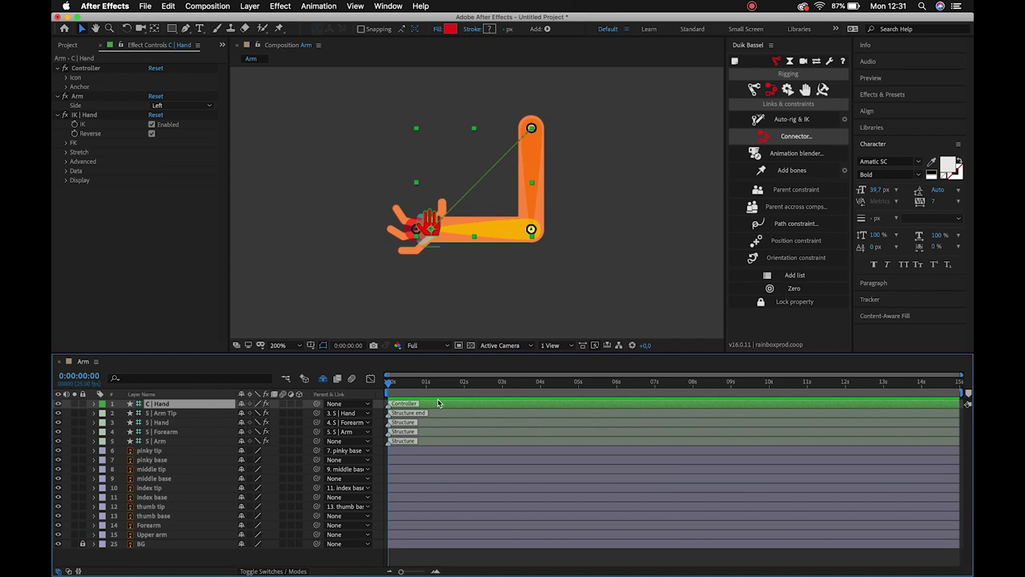
{"action": "left_click", "coordinate": [442, 319]}
{"action": "left_click", "coordinate": [433, 230]}
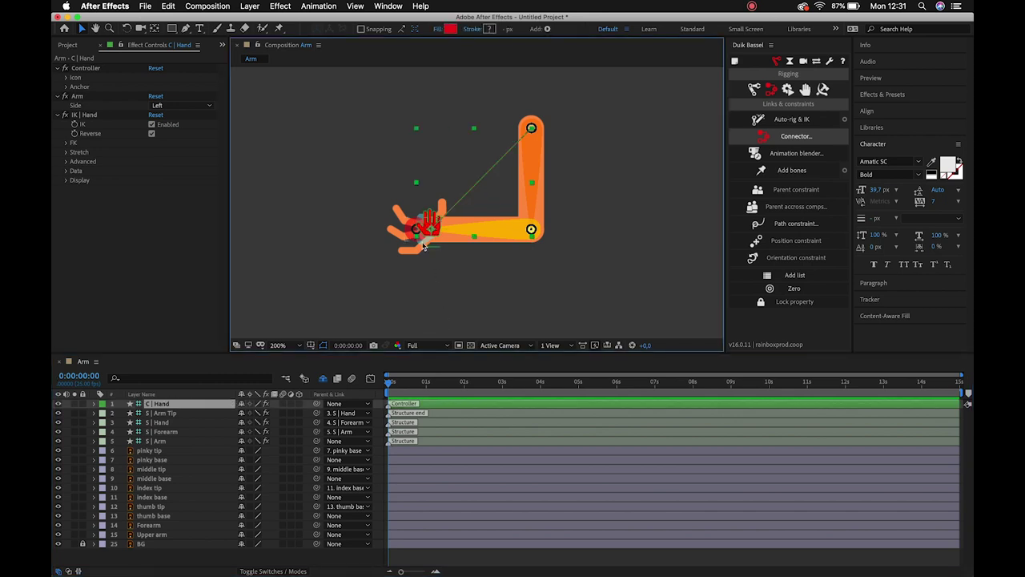
{"action": "mouse_move", "coordinate": [432, 230]}
{"action": "left_mouse_down"}
{"action": "mouse_move", "coordinate": [450, 172]}
{"action": "mouse_move", "coordinate": [582, 231]}
{"action": "mouse_move", "coordinate": [430, 227]}
{"action": "left_mouse_up"}
{"action": "left_click", "coordinate": [94, 403]}
{"action": "scroll", "coordinate": [209, 501], "scroll_direction": "down", "scroll_amount": 5}
{"action": "scroll", "coordinate": [207, 501], "scroll_direction": "up", "scroll_amount": 5}
{"action": "left_click", "coordinate": [96, 405]}
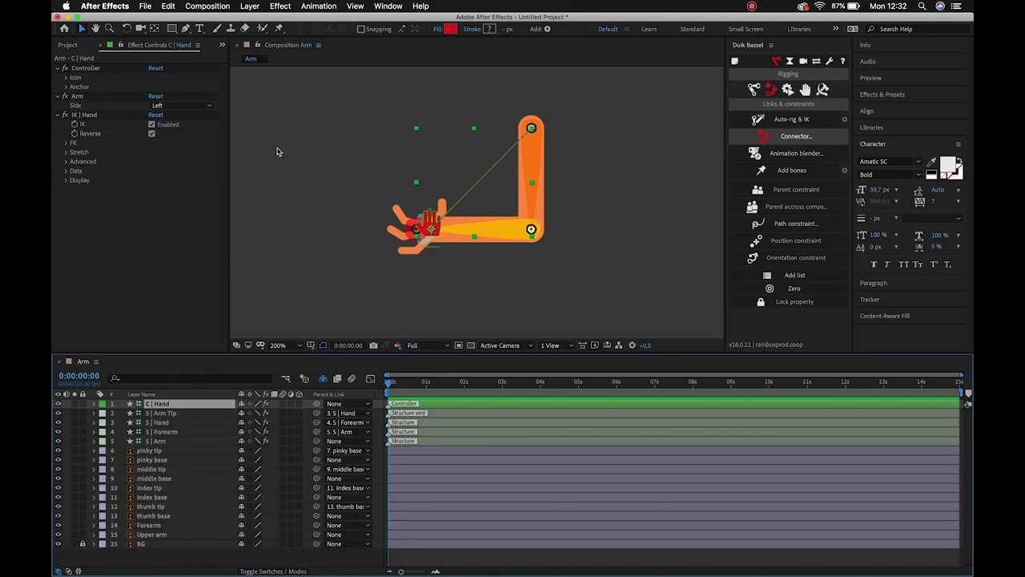
{"action": "left_click", "coordinate": [144, 50]}
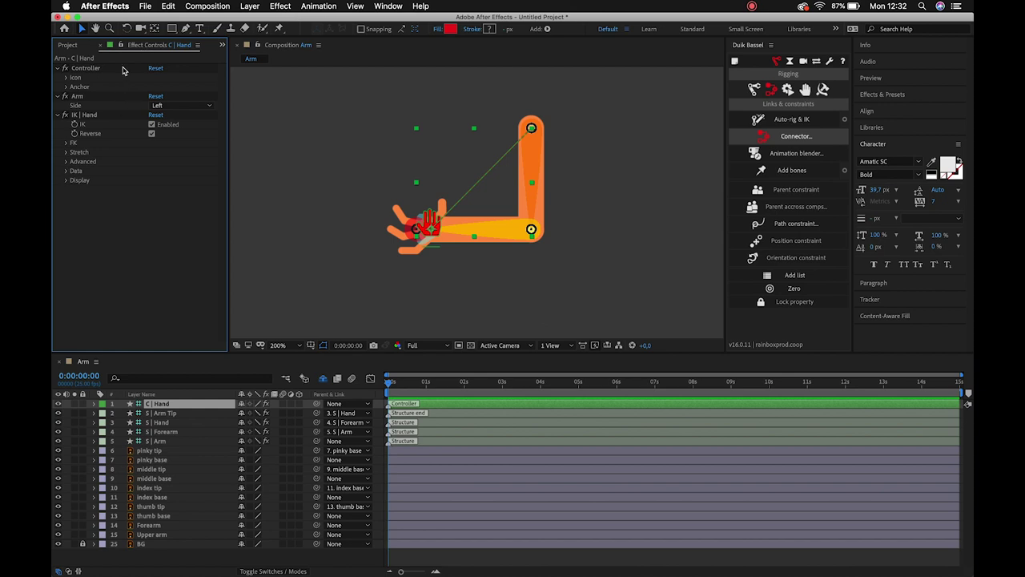
- Change the hand controller's icon colour to magenta in the Controller effect
{"action": "left_click", "coordinate": [68, 45]}
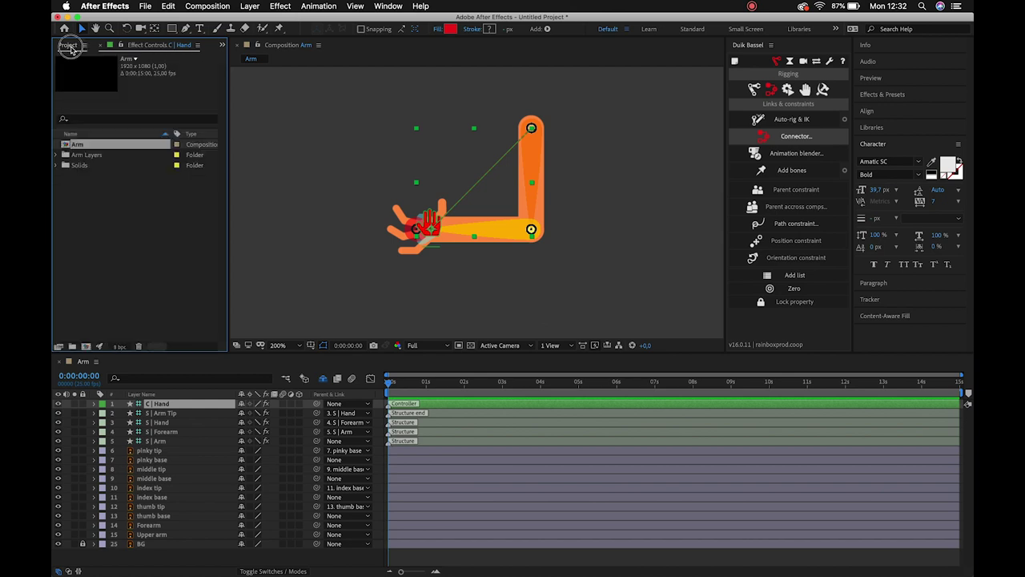
{"action": "left_click", "coordinate": [151, 47]}
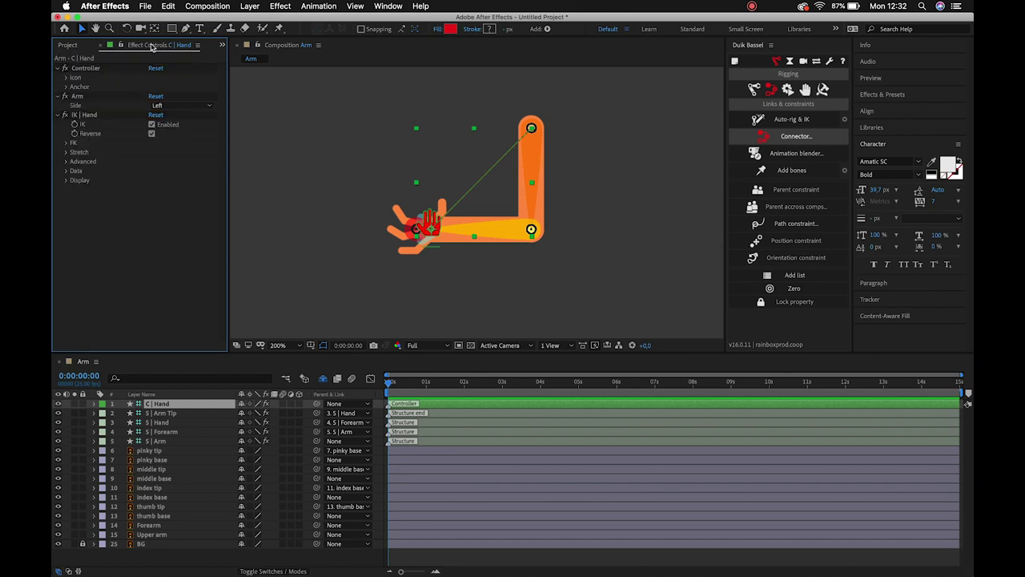
{"action": "left_click", "coordinate": [94, 68]}
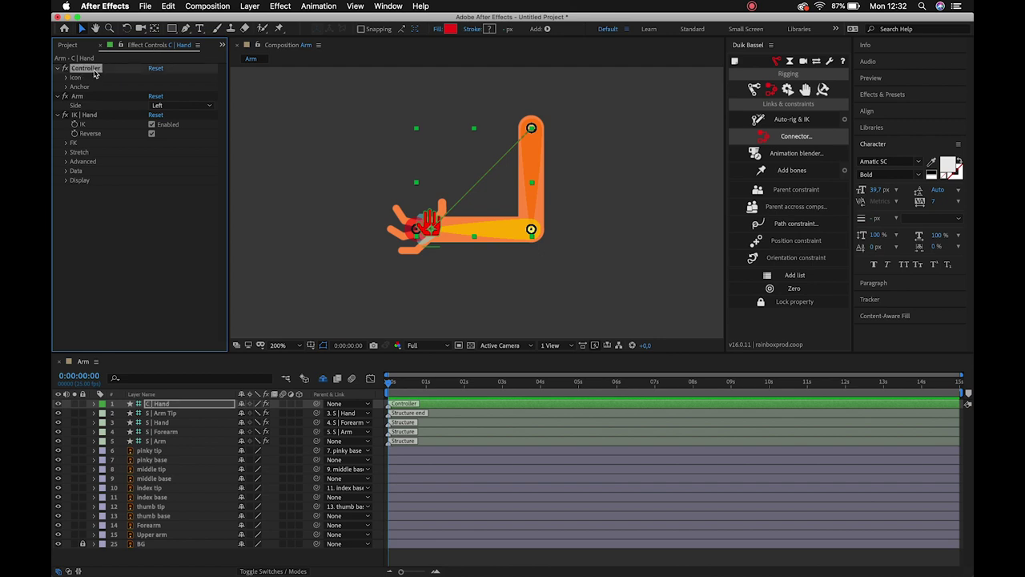
{"action": "left_click", "coordinate": [67, 77]}
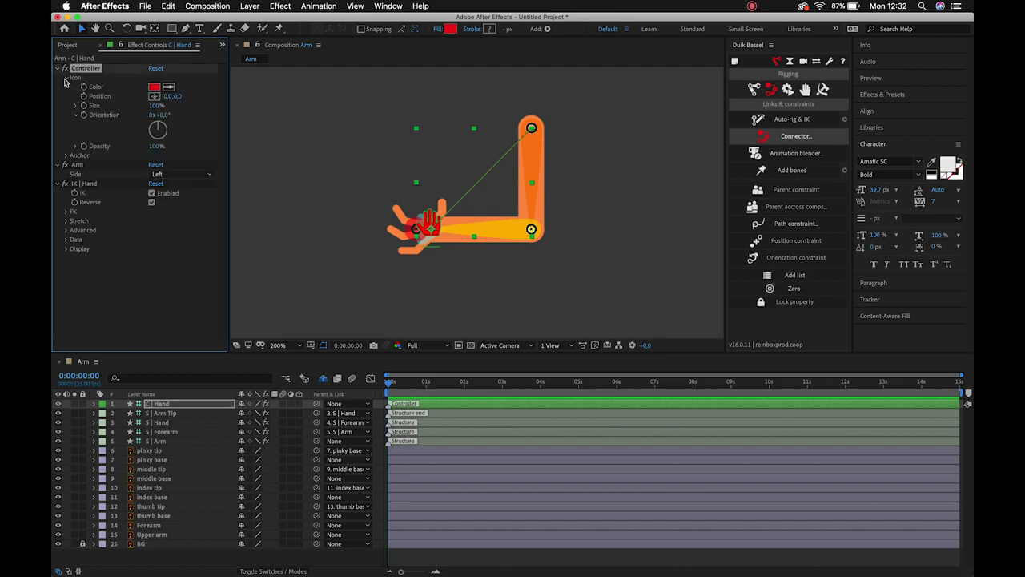
{"action": "left_click", "coordinate": [154, 88]}
{"action": "mouse_move", "coordinate": [252, 212]}
{"action": "left_mouse_down"}
{"action": "mouse_move", "coordinate": [249, 184]}
{"action": "mouse_move", "coordinate": [245, 220]}
{"action": "mouse_move", "coordinate": [244, 177]}
{"action": "mouse_move", "coordinate": [185, 145]}
{"action": "mouse_move", "coordinate": [213, 151]}
{"action": "left_mouse_up"}
{"action": "left_click", "coordinate": [342, 158]}
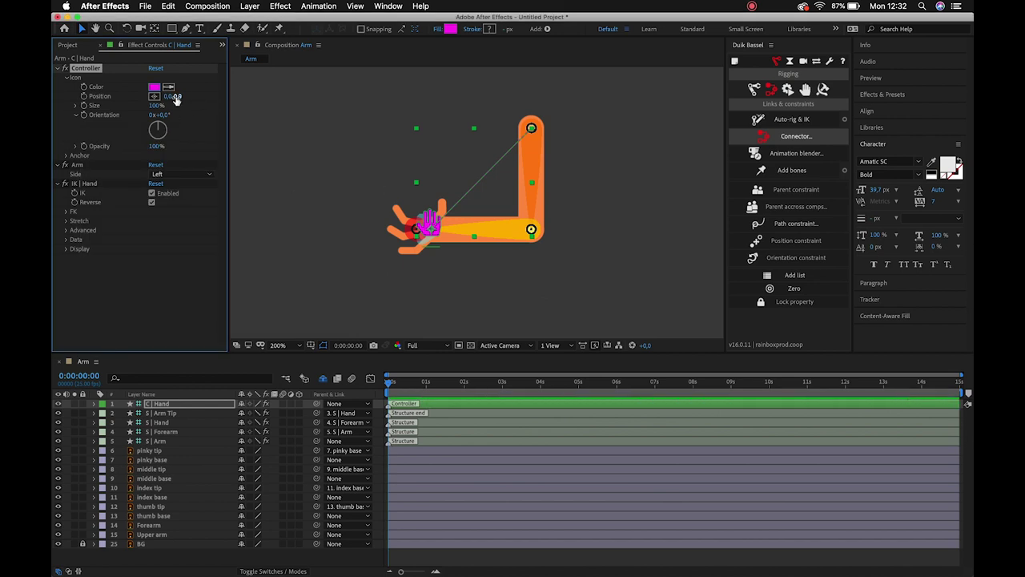
- Test the icon position and size, moving the hand controller and returning it to the wrist
{"action": "mouse_move", "coordinate": [166, 96]}
{"action": "left_mouse_down"}
{"action": "mouse_move", "coordinate": [236, 98]}
{"action": "mouse_move", "coordinate": [154, 89]}
{"action": "left_mouse_up"}
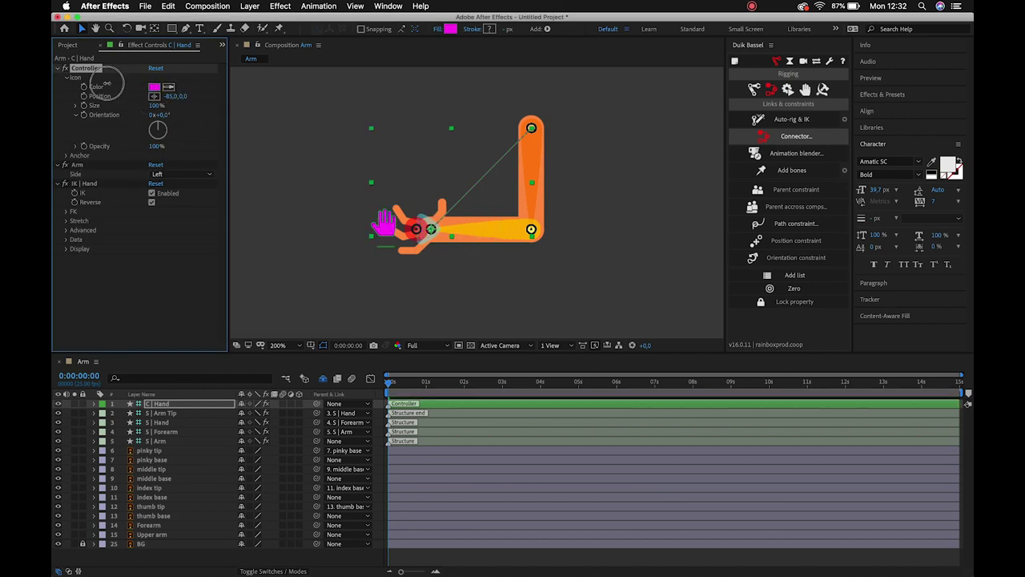
{"action": "left_click_drag", "start_coordinate": [154, 89], "coordinate": [55, 83]}
{"action": "left_click_drag", "start_coordinate": [334, 230], "coordinate": [385, 192]}
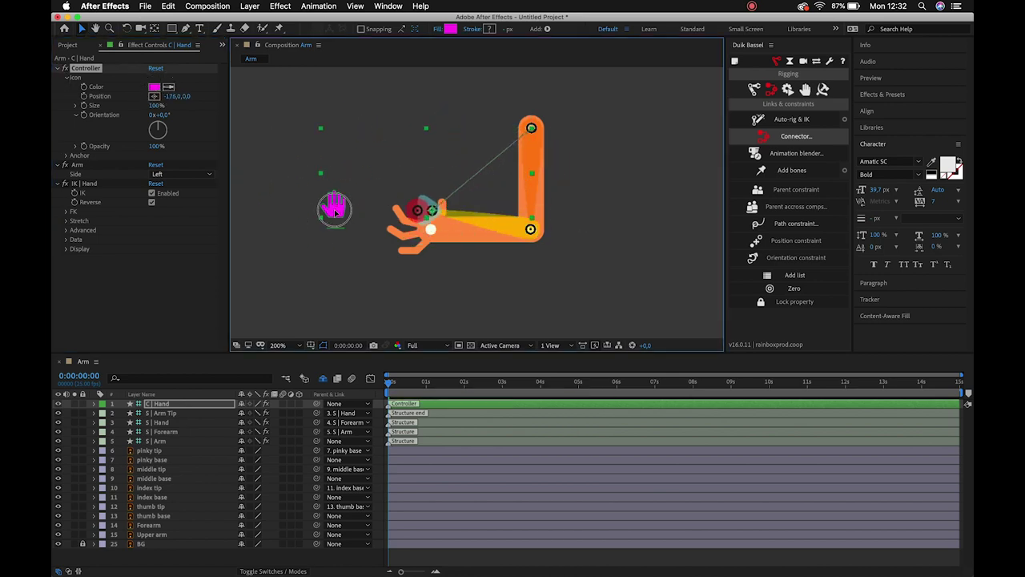
{"action": "left_click_drag", "start_coordinate": [385, 192], "coordinate": [416, 260]}
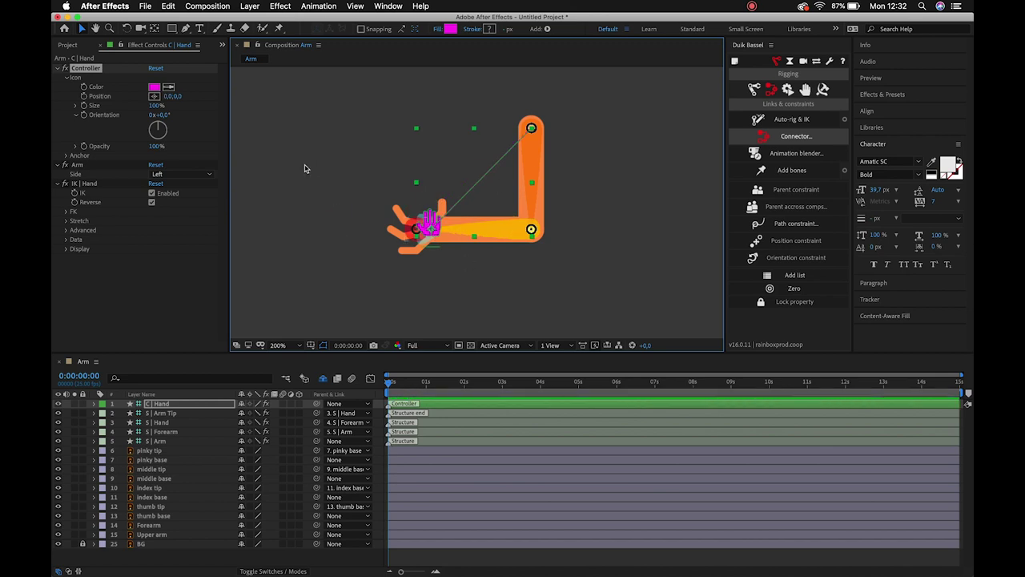
{"action": "mouse_move", "coordinate": [156, 105]}
{"action": "left_mouse_down"}
{"action": "mouse_move", "coordinate": [141, 95]}
{"action": "mouse_move", "coordinate": [151, 105]}
{"action": "left_mouse_up"}
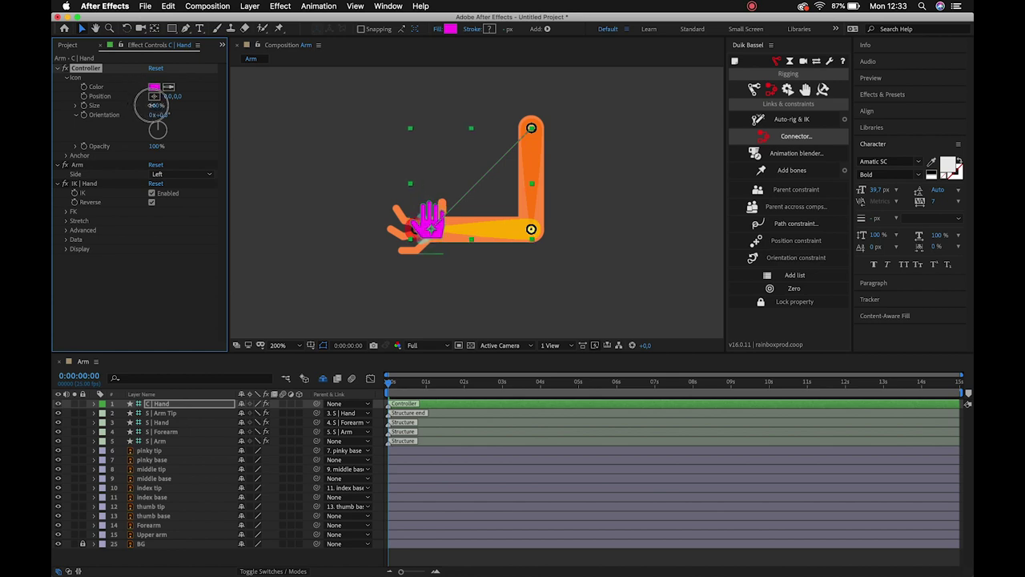
- Set icon size to 100%, try icon opacity and rotation, and undo a test arm bend
{"action": "type", "text": "0"}
{"action": "key", "text": "Return"}
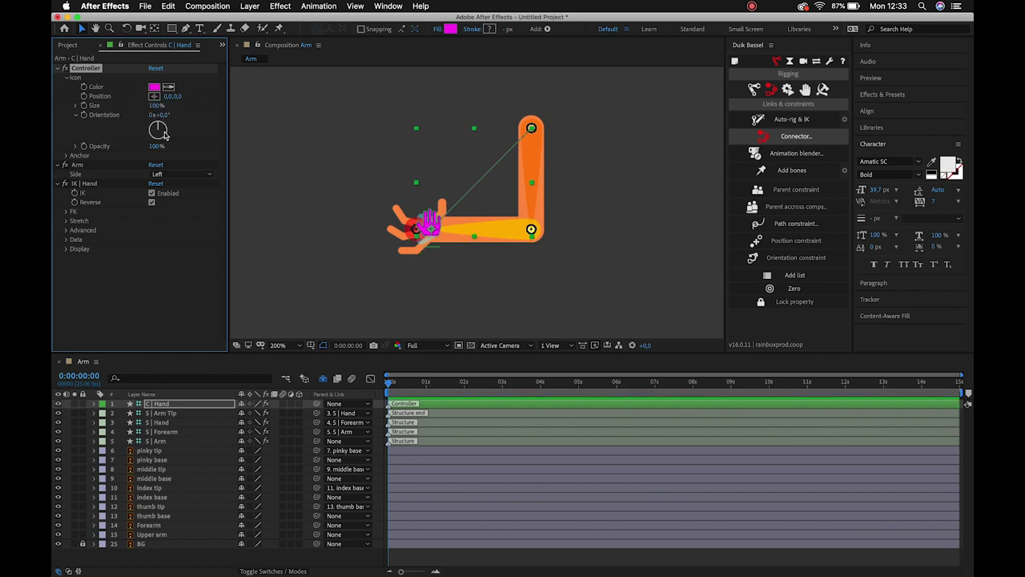
{"action": "left_click_drag", "start_coordinate": [156, 146], "coordinate": [207, 145]}
{"action": "left_click_drag", "start_coordinate": [165, 118], "coordinate": [99, 97]}
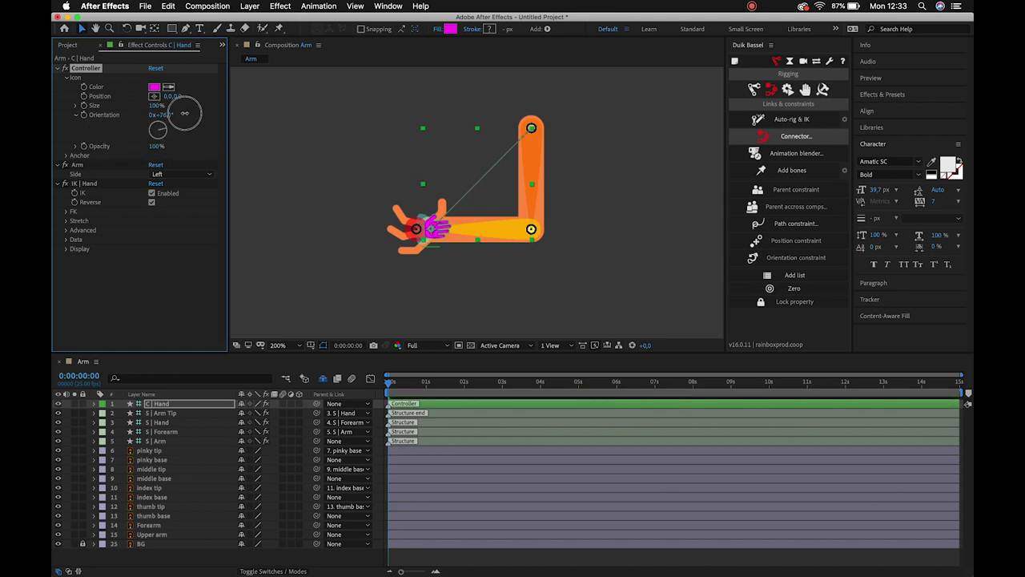
{"action": "mouse_move", "coordinate": [99, 97]}
{"action": "left_mouse_down"}
{"action": "mouse_move", "coordinate": [89, 87]}
{"action": "mouse_move", "coordinate": [176, 110]}
{"action": "left_mouse_up"}
{"action": "left_click_drag", "start_coordinate": [436, 235], "coordinate": [437, 190]}
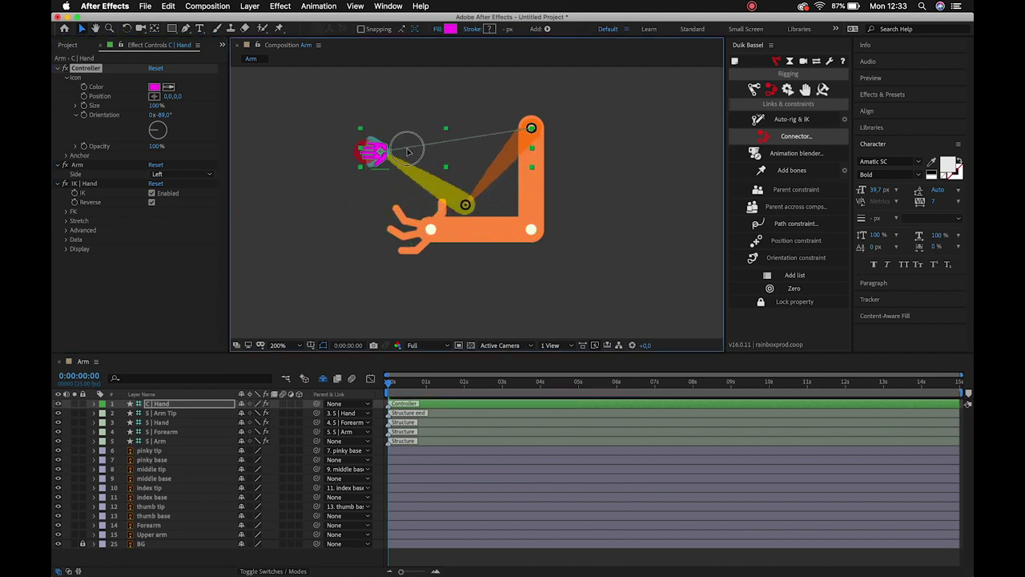
{"action": "key", "text": "cmd+z"}
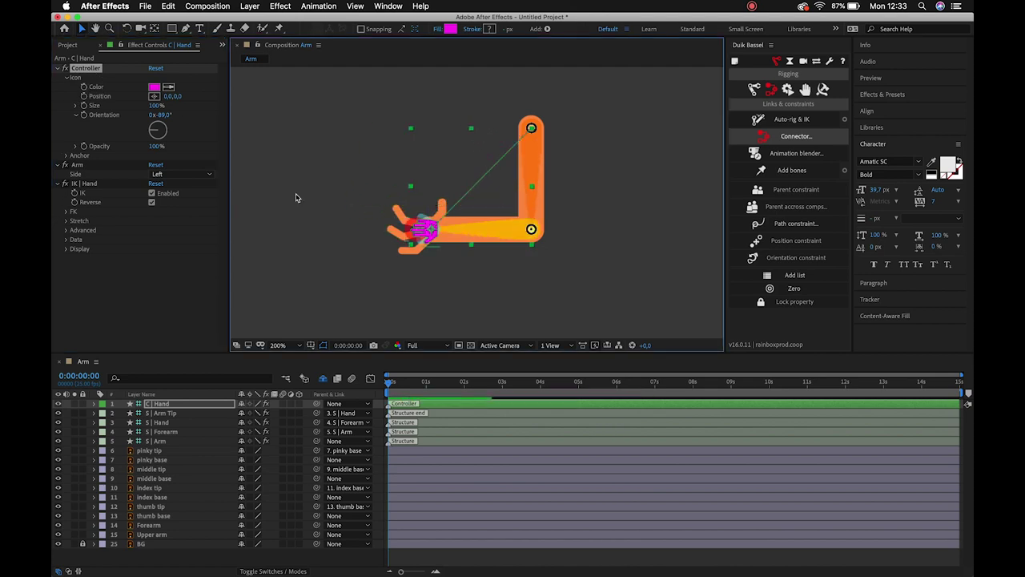
- Reset the icon orientation to 0 and switch from Icon to Anchor settings
{"action": "left_click", "coordinate": [165, 115]}
{"action": "type", "text": "0"}
{"action": "key", "text": "Return"}
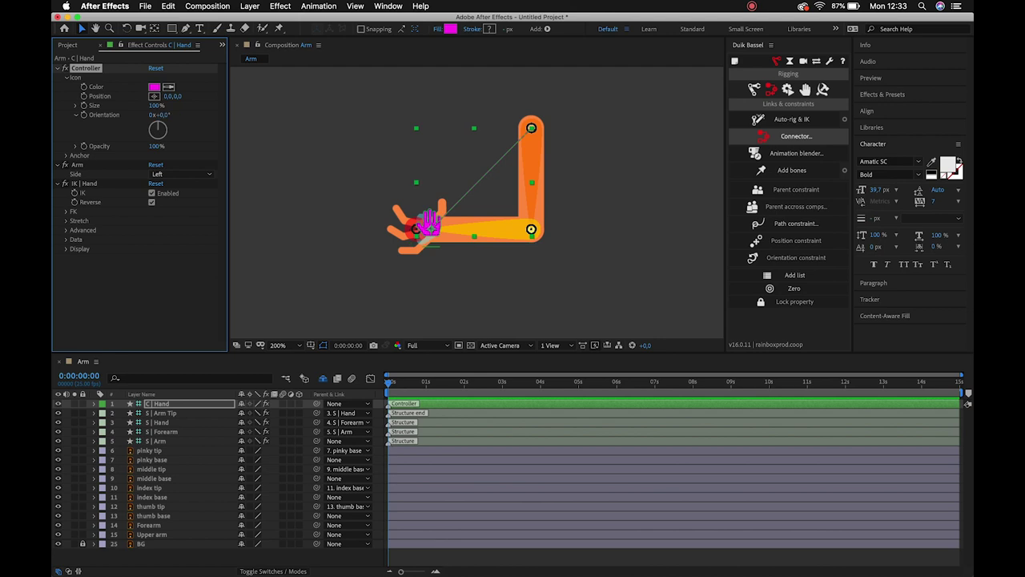
{"action": "left_click", "coordinate": [66, 156]}
{"action": "left_click", "coordinate": [67, 78]}
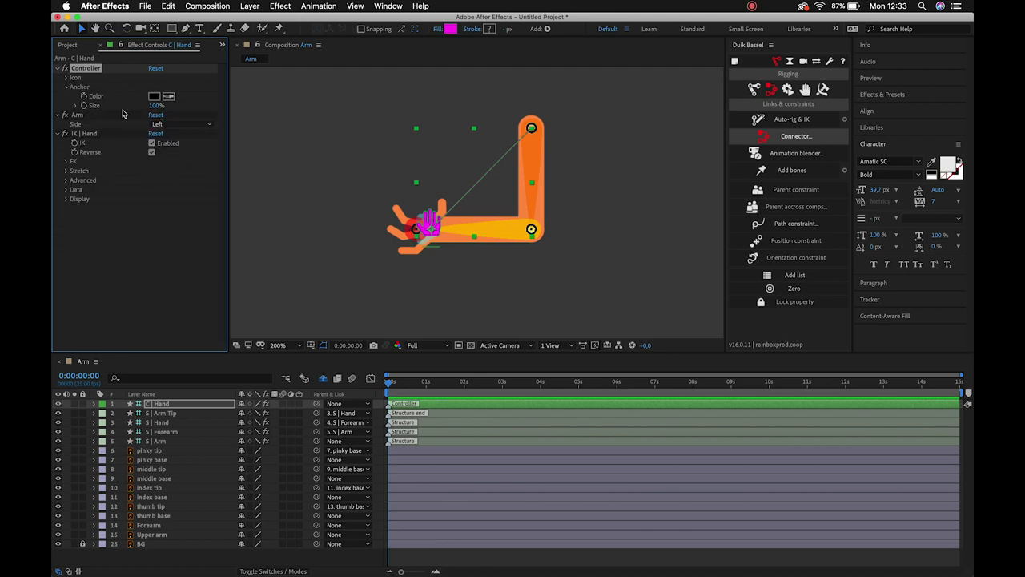
- Zoom to 800% on the hand, colour the anchor cyan and enlarge it to about 650%
{"action": "key", "text": "z"}
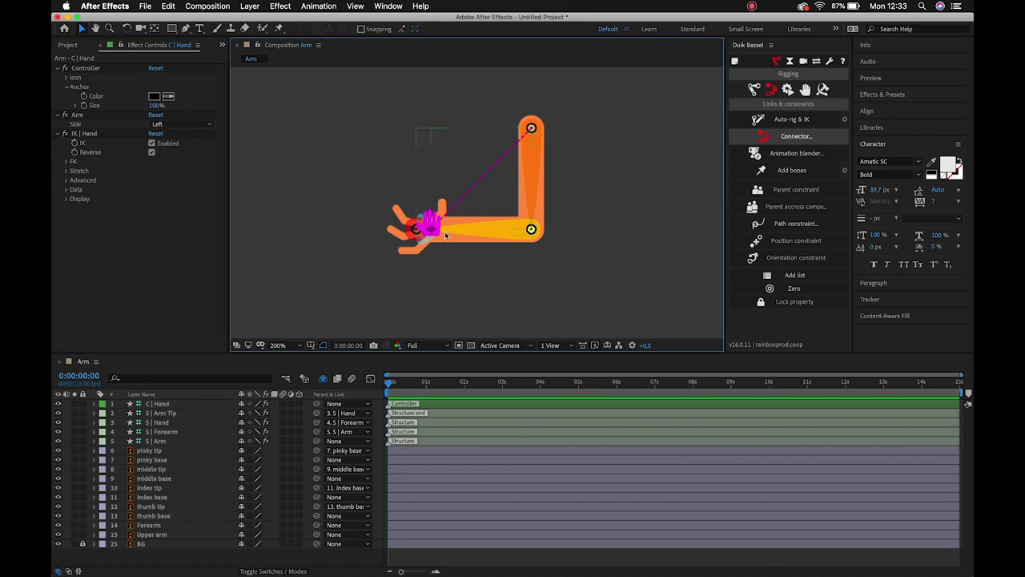
{"action": "left_click", "coordinate": [439, 227]}
{"action": "left_click", "coordinate": [439, 227]}
{"action": "left_click", "coordinate": [439, 228]}
{"action": "scroll", "coordinate": [457, 216], "scroll_direction": "right", "scroll_amount": 3}
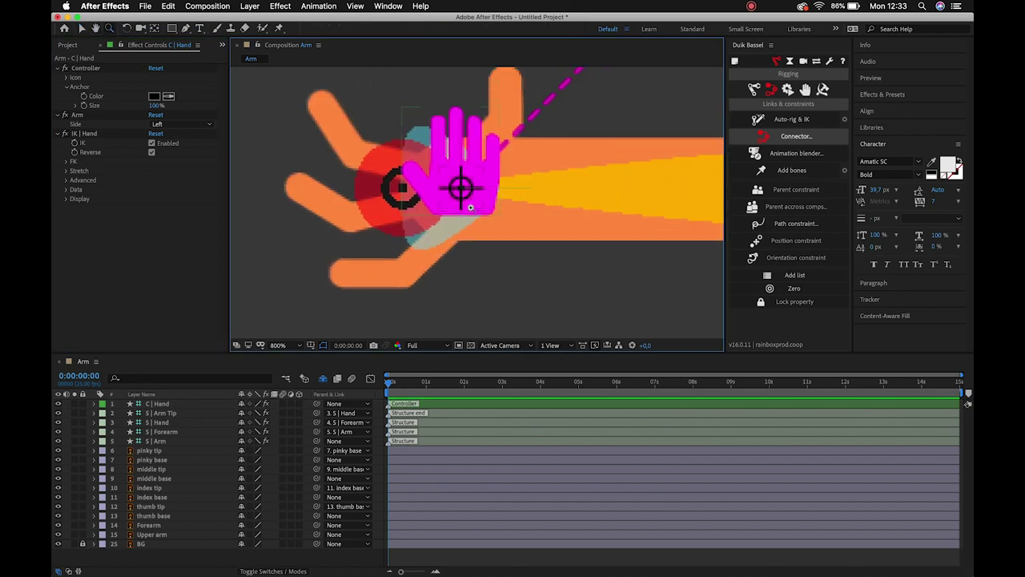
{"action": "key", "text": "v"}
{"action": "left_click", "coordinate": [464, 186]}
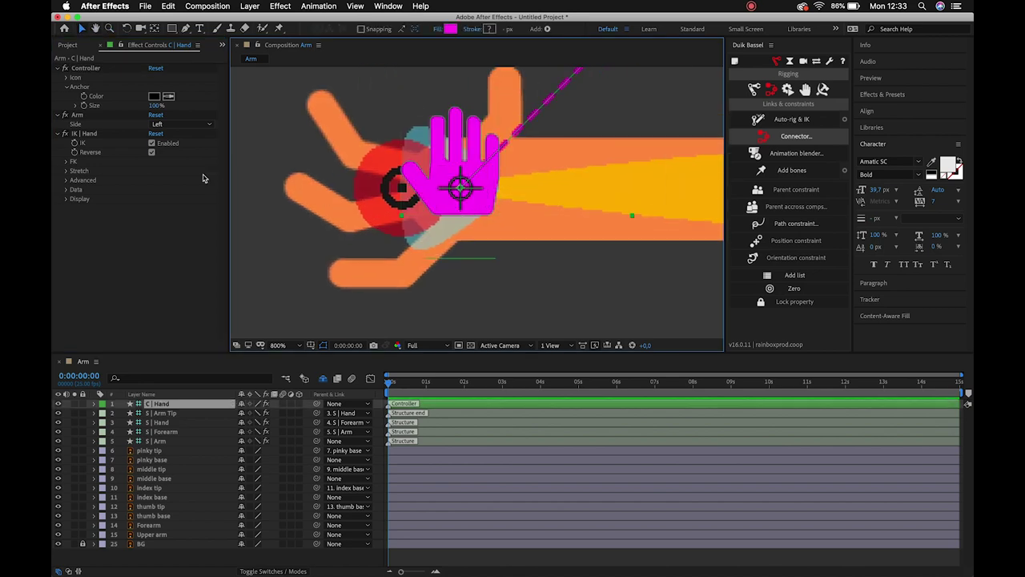
{"action": "left_click", "coordinate": [153, 97]}
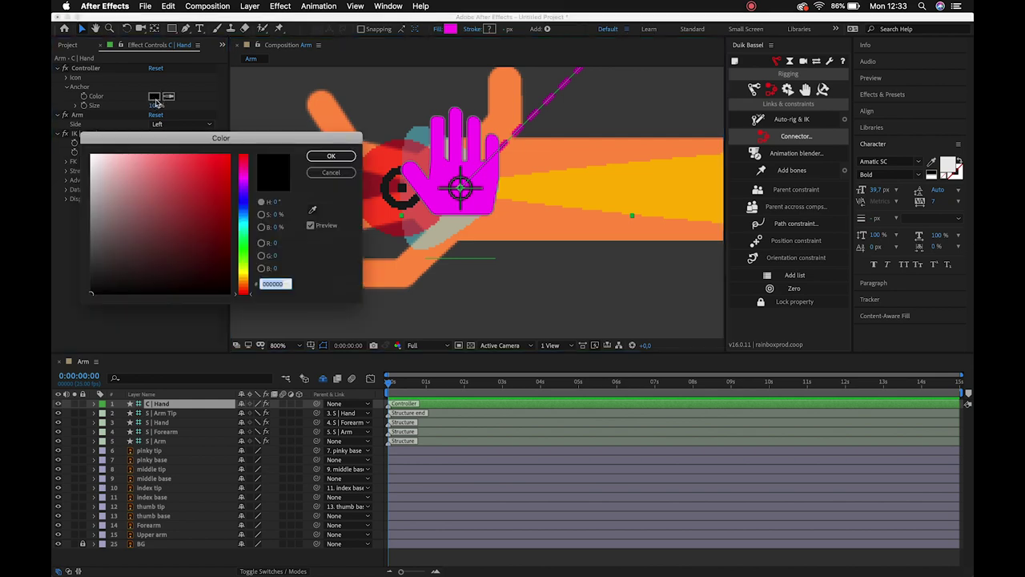
{"action": "left_click_drag", "start_coordinate": [245, 197], "coordinate": [245, 227]}
{"action": "left_click", "coordinate": [230, 155]}
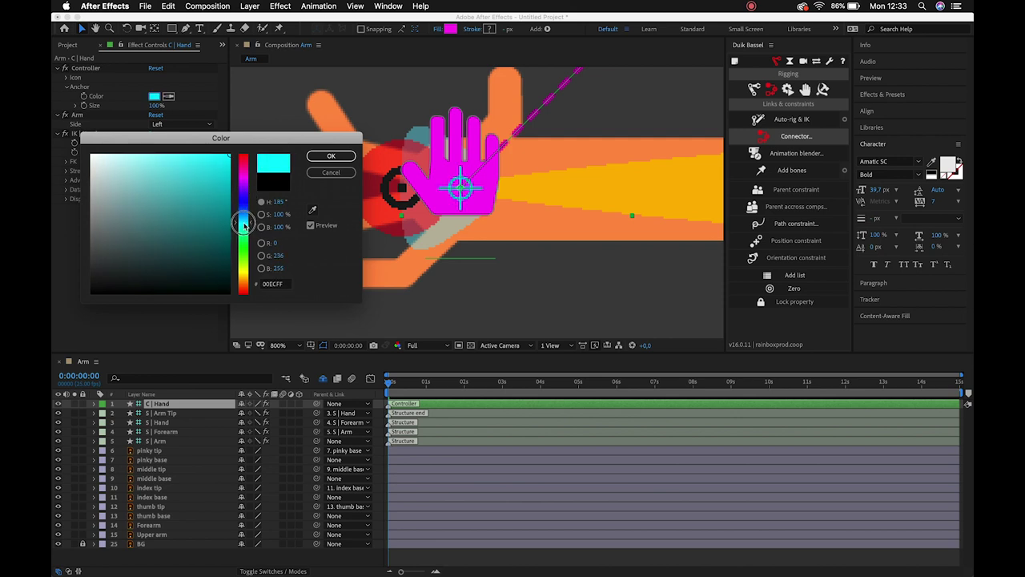
{"action": "left_click", "coordinate": [331, 156]}
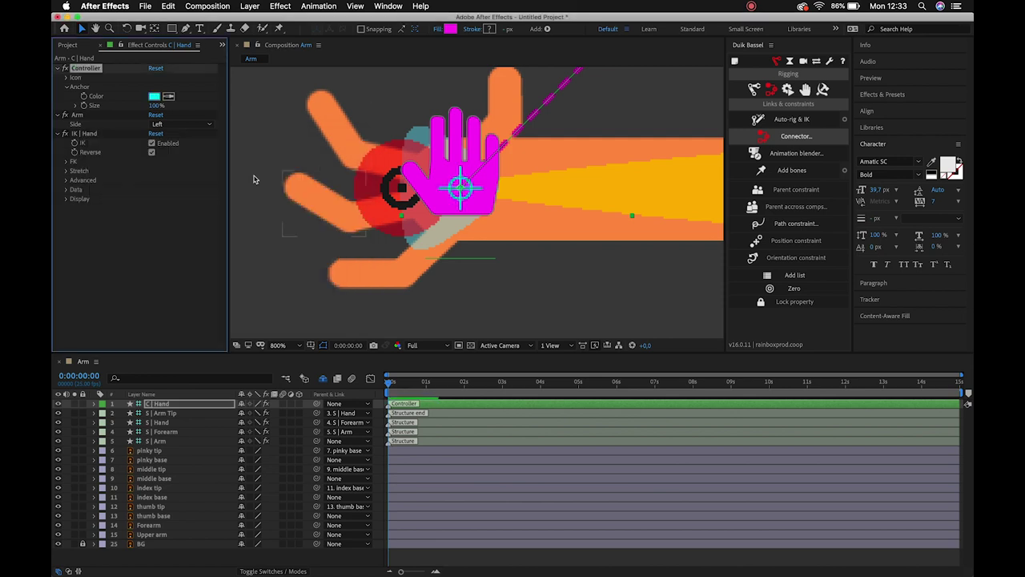
{"action": "mouse_move", "coordinate": [155, 105]}
{"action": "left_mouse_down"}
{"action": "mouse_move", "coordinate": [146, 101]}
{"action": "mouse_move", "coordinate": [186, 110]}
{"action": "left_mouse_up"}
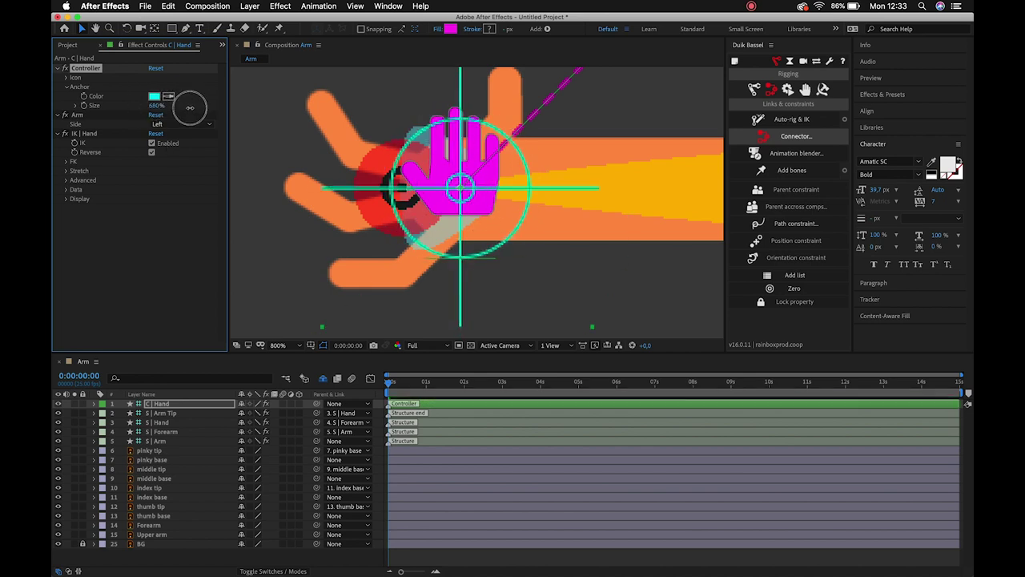
- Set the controller icon opacity to 0% and test-bend the arm by moving the controller up-left
{"action": "scroll", "coordinate": [463, 160], "scroll_direction": "down", "scroll_amount": 2}
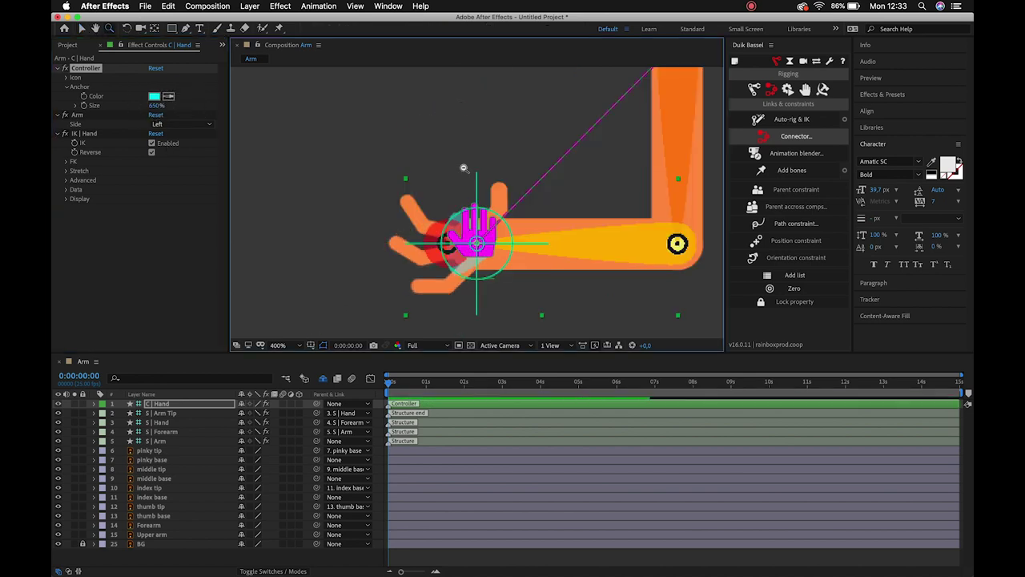
{"action": "scroll", "coordinate": [473, 208], "scroll_direction": "down", "scroll_amount": 2}
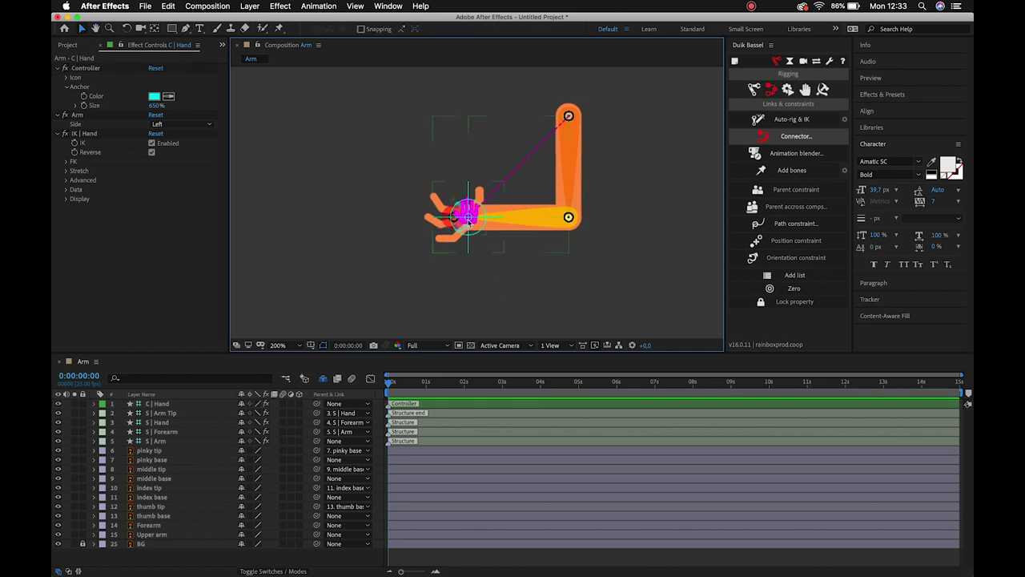
{"action": "left_click", "coordinate": [468, 220]}
{"action": "left_click", "coordinate": [67, 78]}
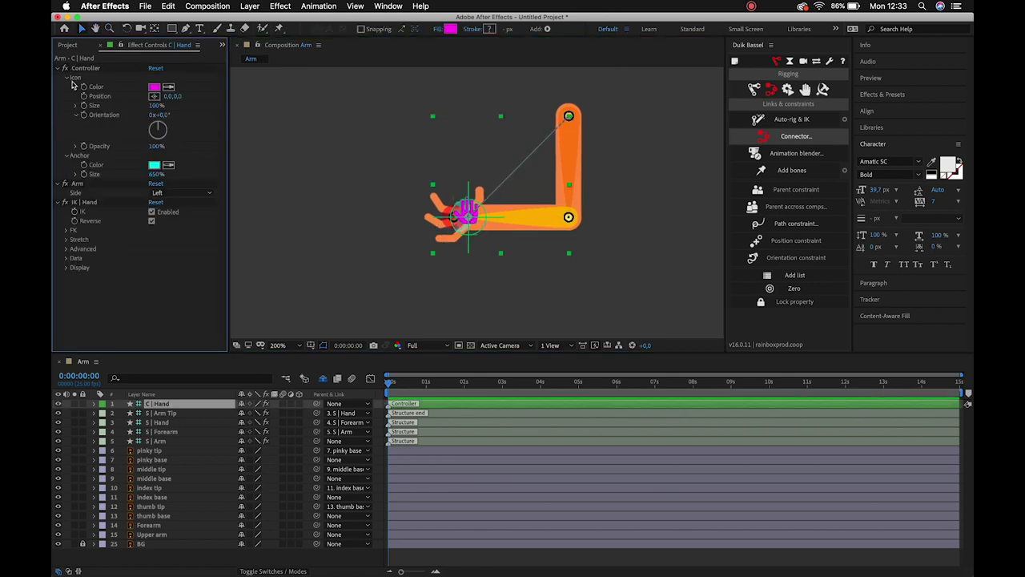
{"action": "left_click_drag", "start_coordinate": [158, 146], "coordinate": [64, 148]}
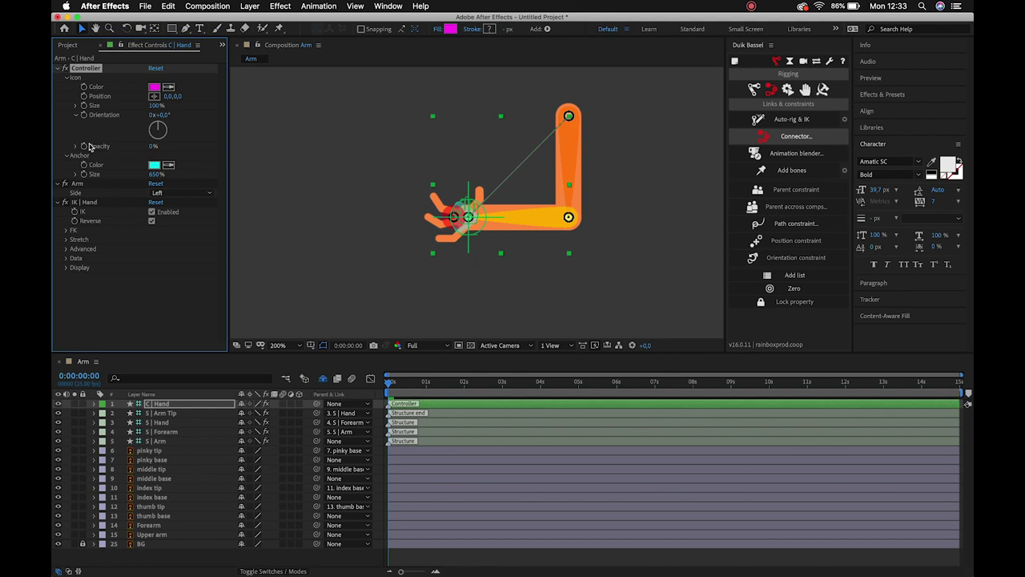
{"action": "left_click", "coordinate": [359, 188]}
{"action": "left_click_drag", "start_coordinate": [473, 222], "coordinate": [447, 143]}
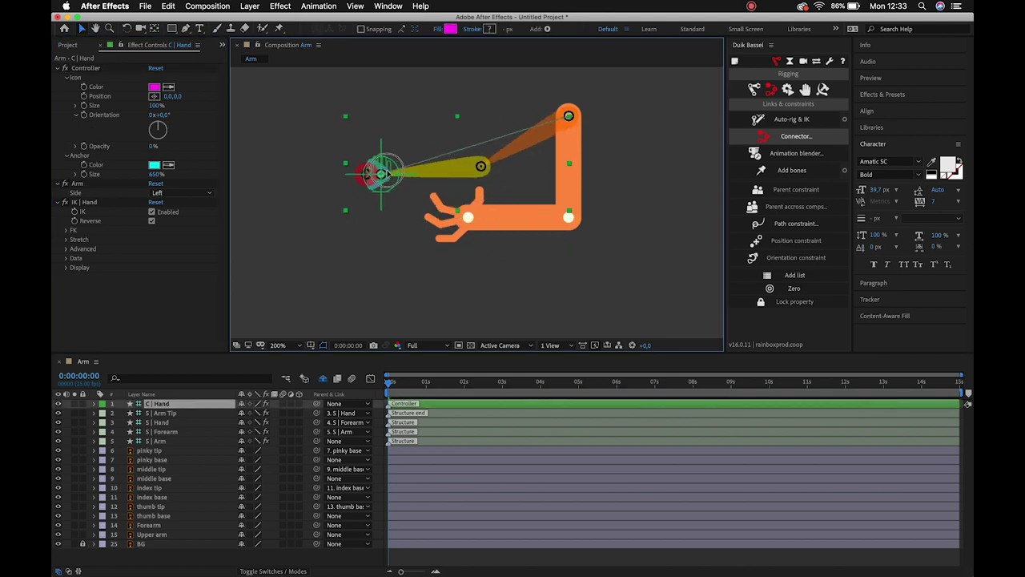
- Undo the test pose and collapse the controller's Icon and Anchor groups
{"action": "left_click", "coordinate": [358, 168]}
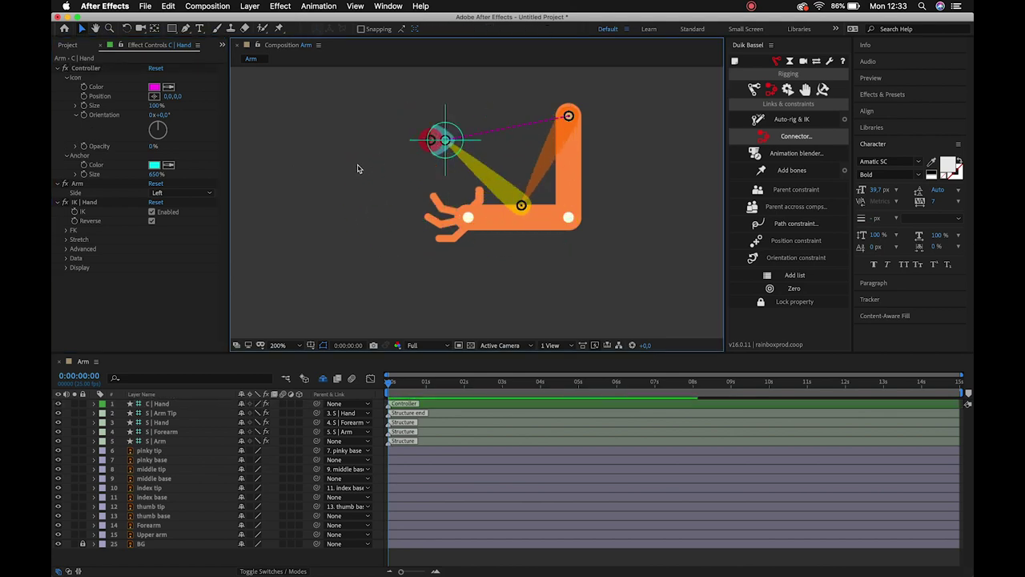
{"action": "key", "text": "super+z"}
{"action": "key", "text": "super+z"}
{"action": "key", "text": "super+z"}
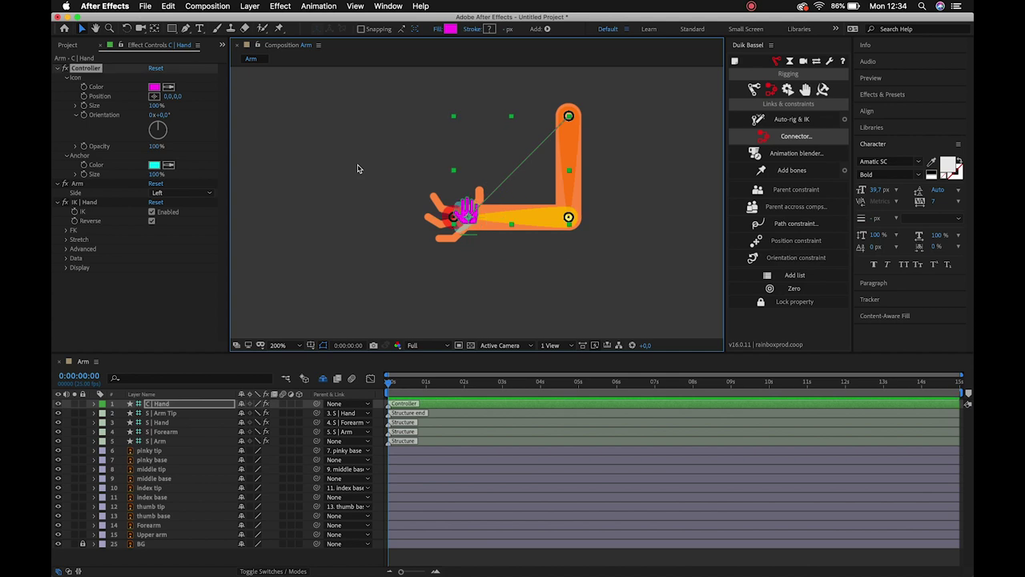
{"action": "left_click", "coordinate": [350, 167]}
{"action": "left_click", "coordinate": [65, 77]}
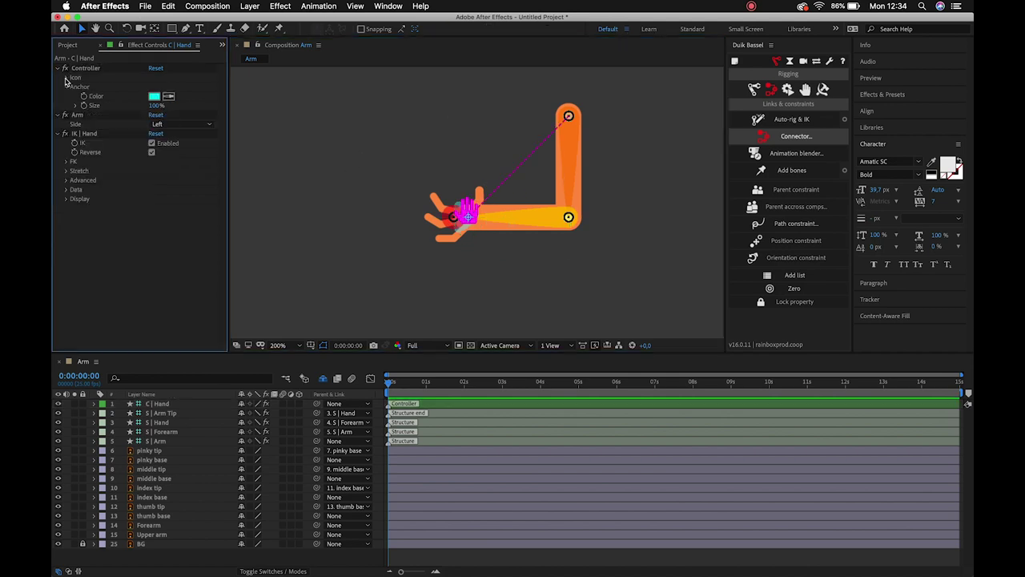
{"action": "left_click", "coordinate": [68, 88]}
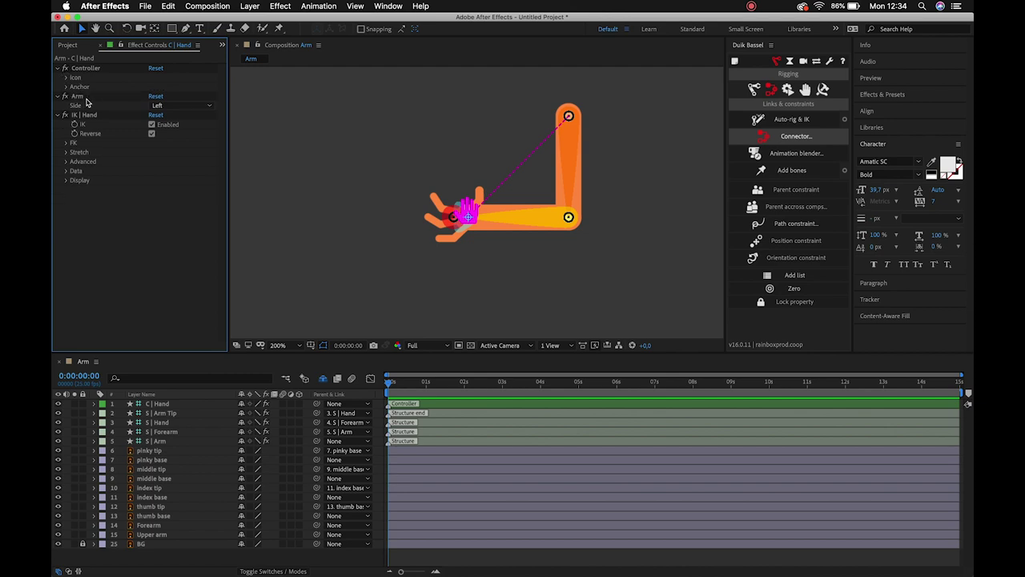
- Keep the arm's Side on Left and uncheck IK Enabled in the IK | Hand effect
{"action": "left_click", "coordinate": [78, 96]}
{"action": "left_click", "coordinate": [160, 105]}
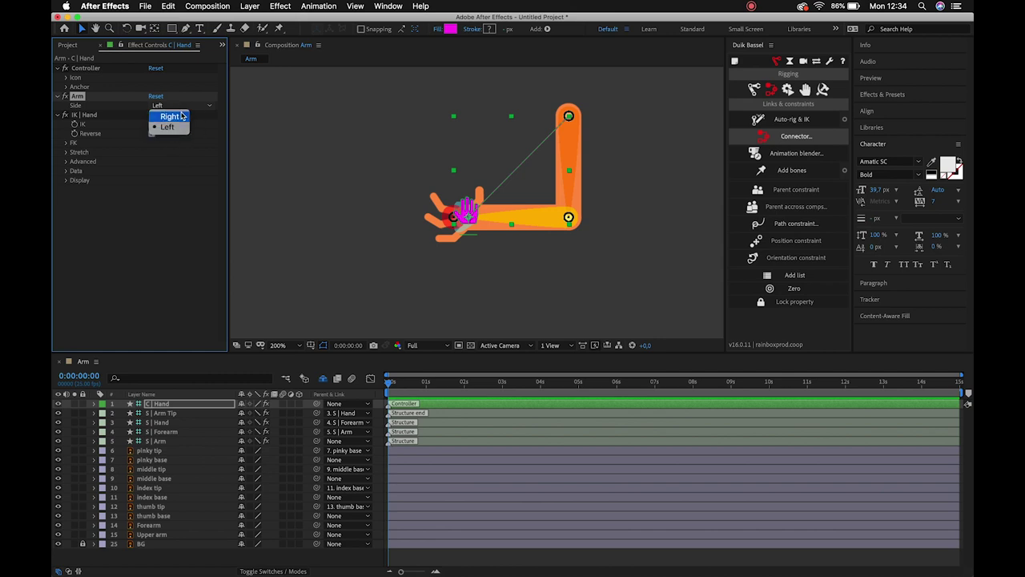
{"action": "left_click", "coordinate": [116, 104]}
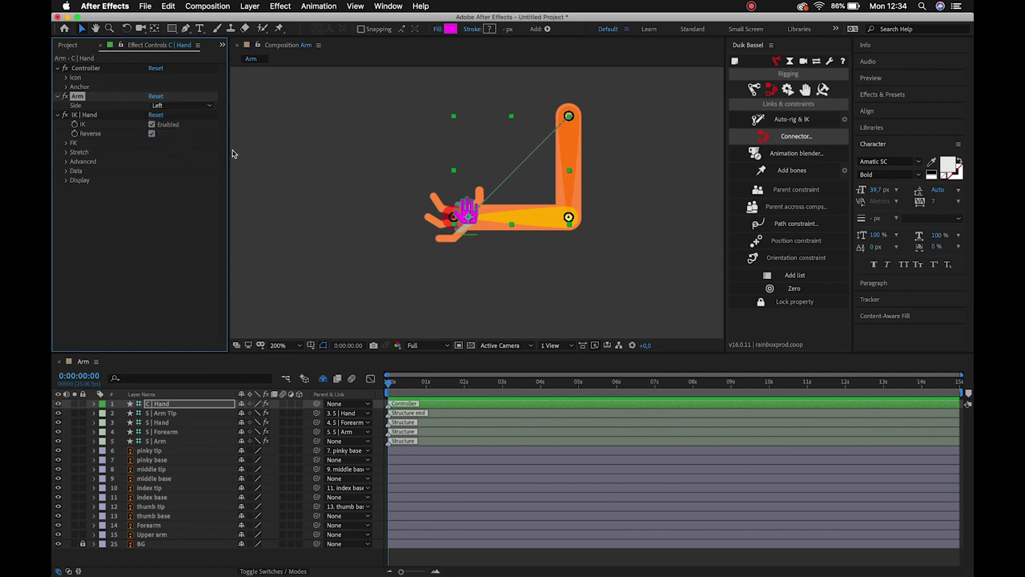
{"action": "left_click", "coordinate": [100, 116]}
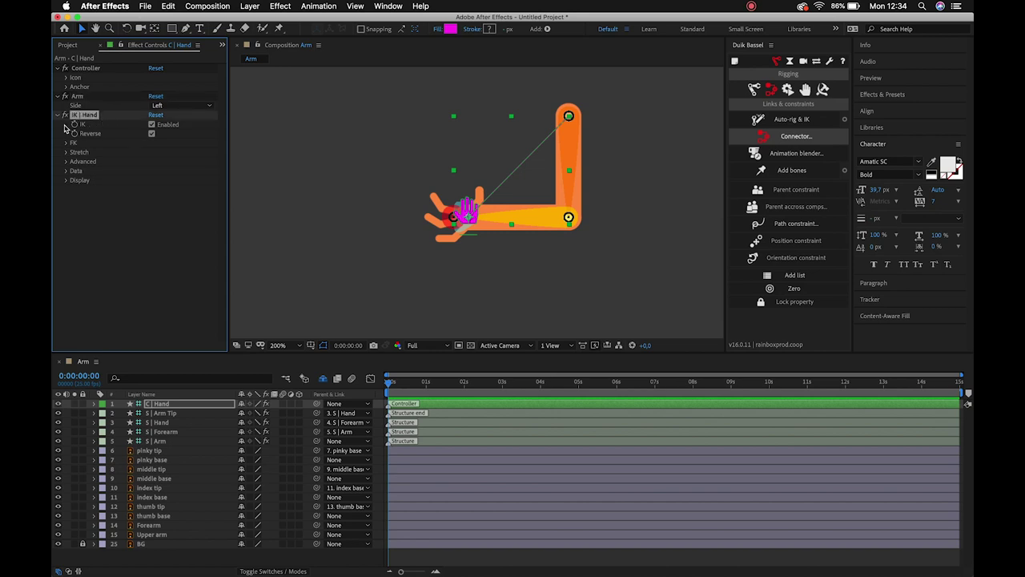
{"action": "left_click", "coordinate": [152, 125]}
- Test-drag the hand controller with IK off, then undo the move
{"action": "left_click", "coordinate": [376, 262]}
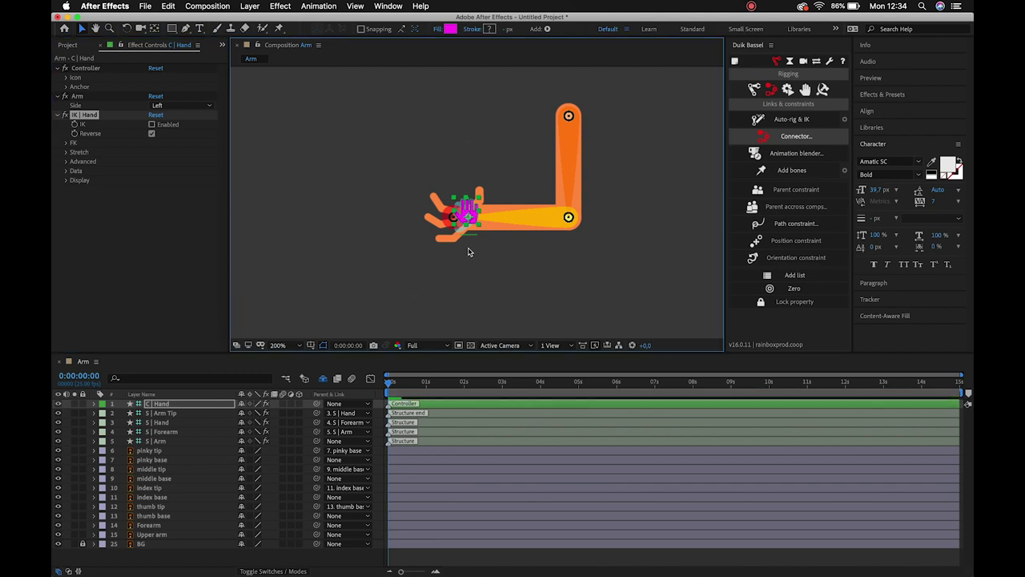
{"action": "left_click", "coordinate": [462, 157]}
{"action": "left_click", "coordinate": [412, 148]}
{"action": "left_click", "coordinate": [467, 216]}
{"action": "left_click_drag", "start_coordinate": [467, 221], "coordinate": [513, 231]}
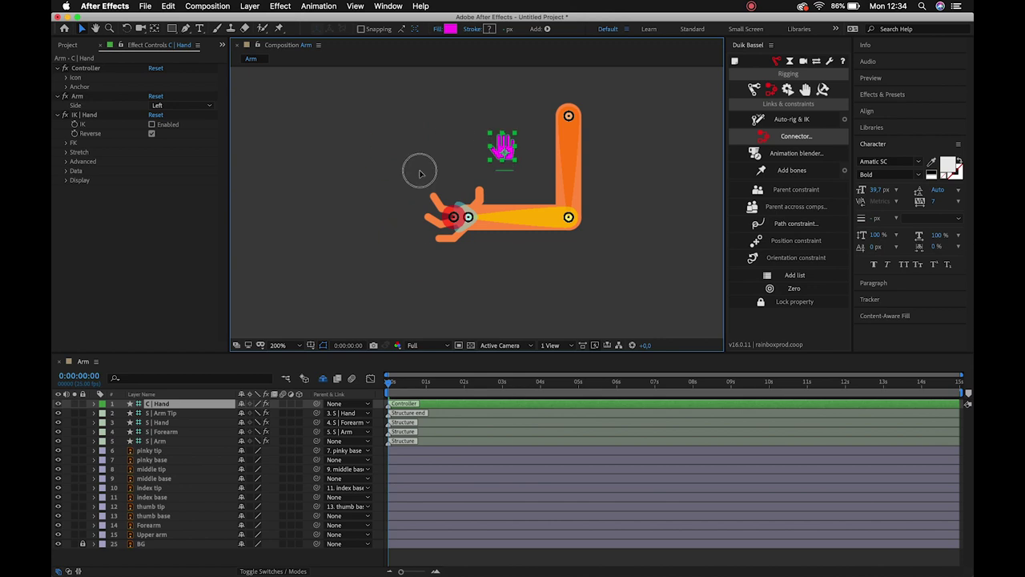
{"action": "key", "text": "super+z"}
- Re-enable the hand IK, test-drag the controller, and uncheck Reverse in IK | Hand
{"action": "left_click", "coordinate": [152, 124]}
{"action": "left_click", "coordinate": [430, 133]}
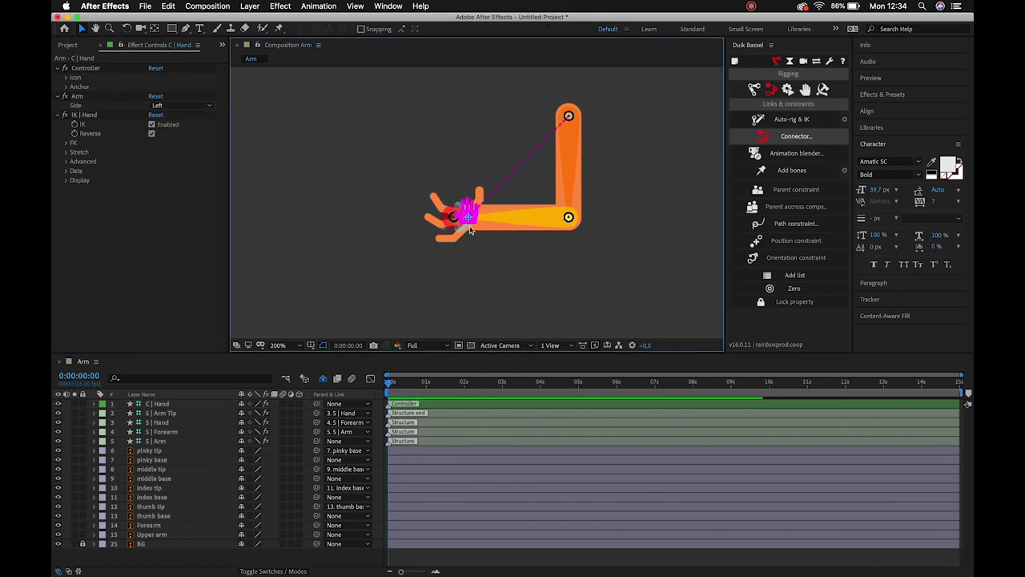
{"action": "mouse_move", "coordinate": [470, 221]}
{"action": "left_mouse_down"}
{"action": "mouse_move", "coordinate": [379, 166]}
{"action": "mouse_move", "coordinate": [428, 228]}
{"action": "left_mouse_up"}
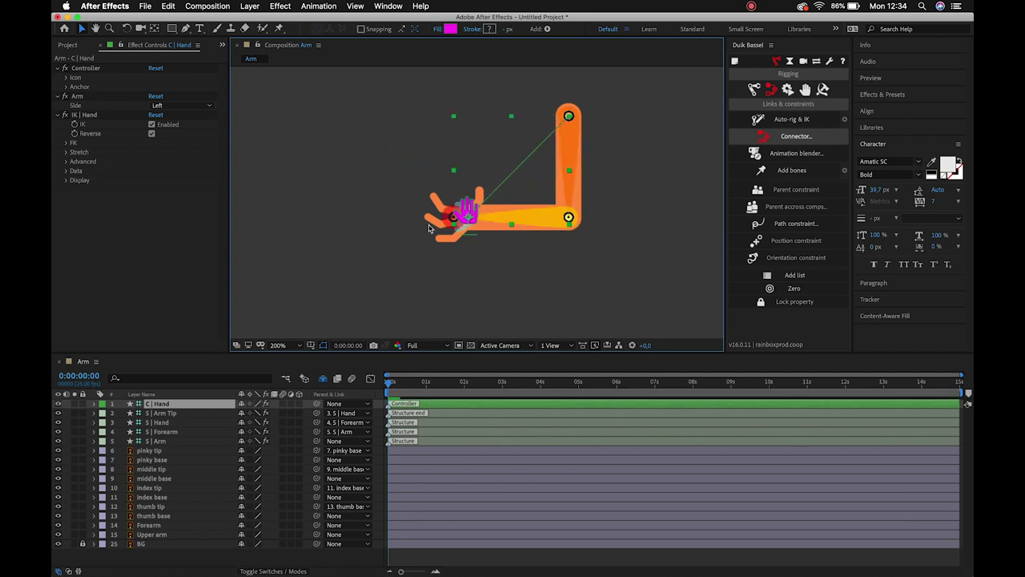
{"action": "left_click", "coordinate": [339, 160]}
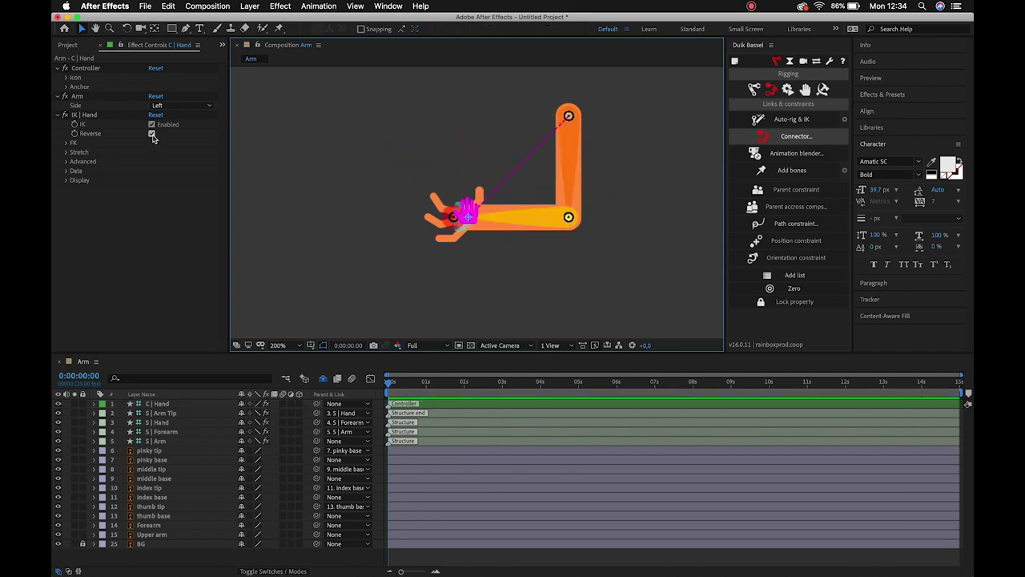
{"action": "left_click", "coordinate": [118, 118]}
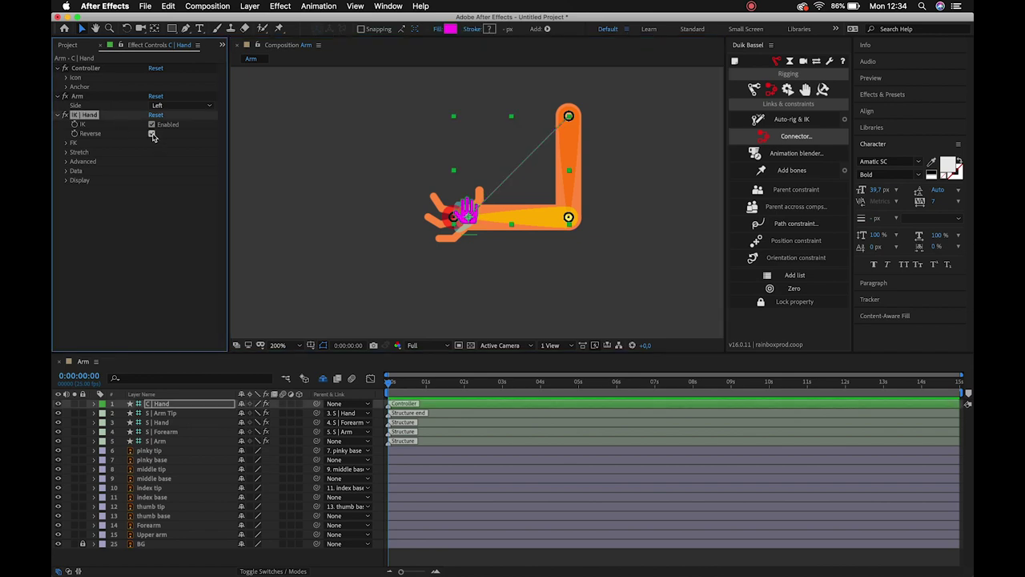
{"action": "left_click", "coordinate": [152, 135]}
{"action": "left_click", "coordinate": [303, 172]}
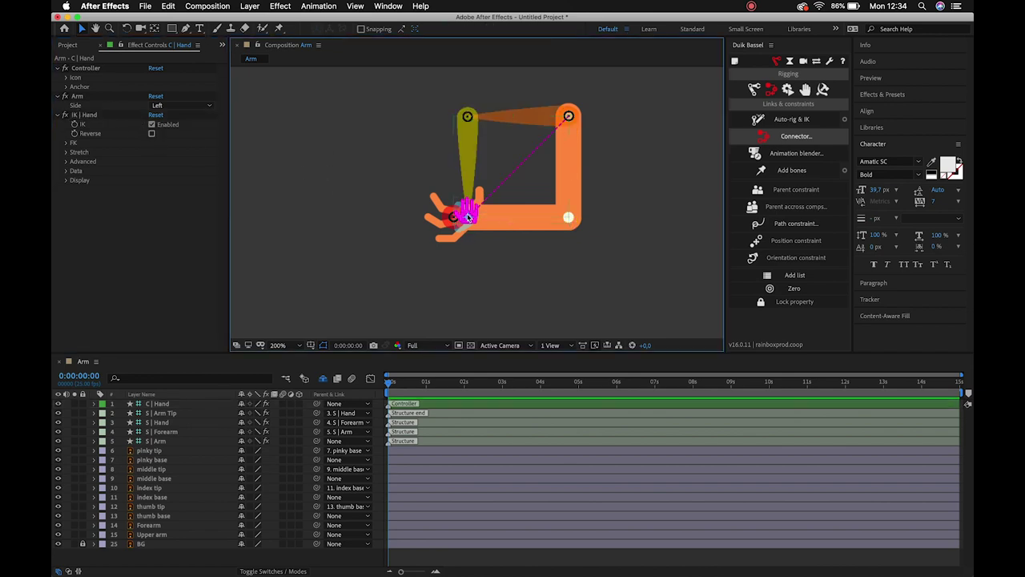
- Pose the arm by dragging the hand controller around the composition
{"action": "left_click_drag", "start_coordinate": [470, 218], "coordinate": [432, 169]}
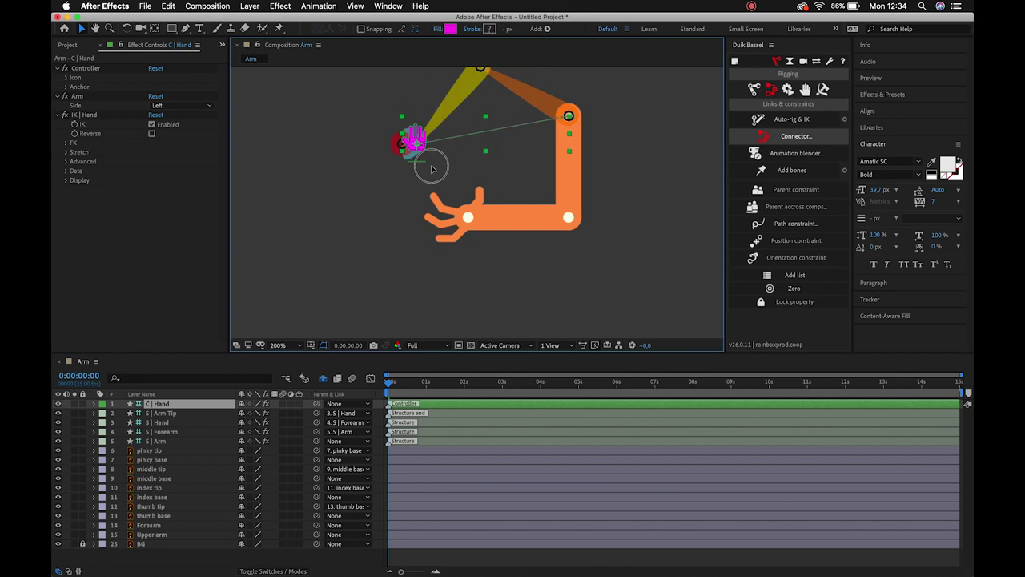
{"action": "left_click_drag", "start_coordinate": [432, 169], "coordinate": [491, 197]}
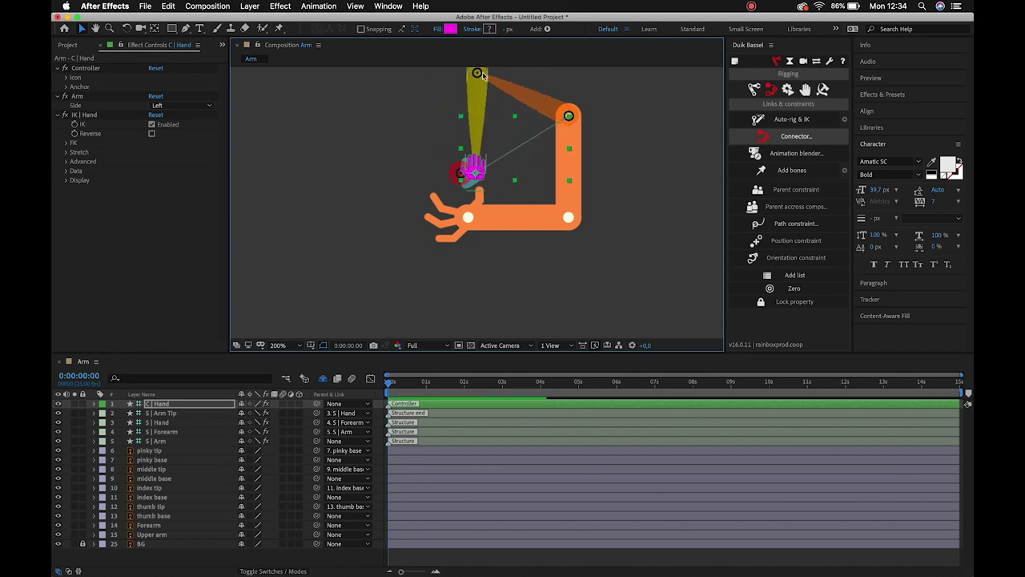
{"action": "mouse_move", "coordinate": [482, 74]}
{"action": "left_mouse_down"}
{"action": "mouse_move", "coordinate": [483, 141]}
{"action": "mouse_move", "coordinate": [440, 171]}
{"action": "left_mouse_up"}
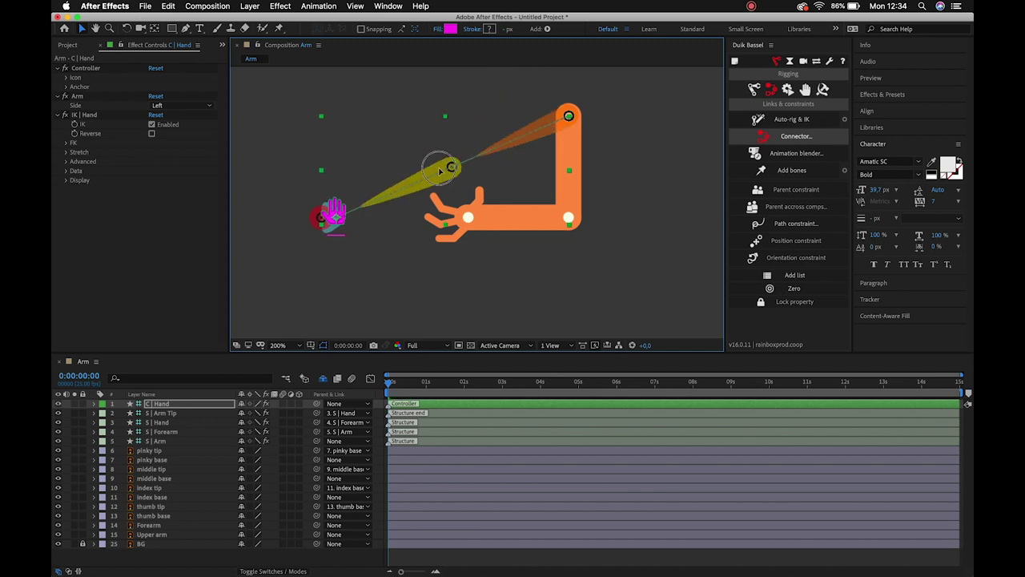
{"action": "mouse_move", "coordinate": [440, 171]}
{"action": "left_mouse_down"}
{"action": "mouse_move", "coordinate": [502, 80]}
{"action": "mouse_move", "coordinate": [713, 115]}
{"action": "mouse_move", "coordinate": [617, 62]}
{"action": "mouse_move", "coordinate": [648, 57]}
{"action": "mouse_move", "coordinate": [688, 126]}
{"action": "mouse_move", "coordinate": [651, 184]}
{"action": "mouse_move", "coordinate": [640, 85]}
{"action": "mouse_move", "coordinate": [508, 146]}
{"action": "mouse_move", "coordinate": [530, 101]}
{"action": "mouse_move", "coordinate": [590, 71]}
{"action": "mouse_move", "coordinate": [606, 50]}
{"action": "mouse_move", "coordinate": [628, 72]}
{"action": "left_mouse_up"}
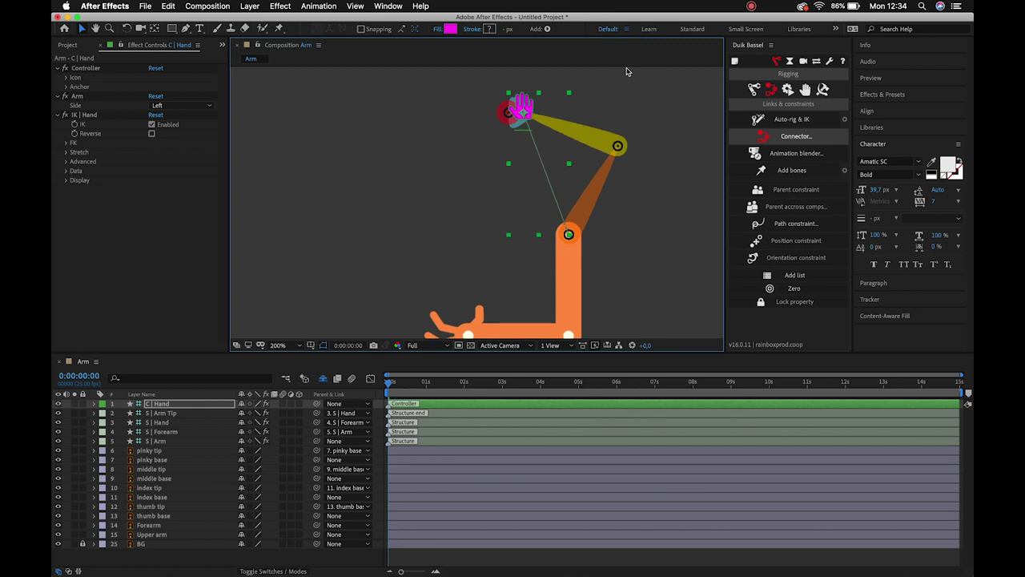
- Turn Reverse back on in IK | Hand and re-test the pose, undoing and redoing the last move
{"action": "left_click", "coordinate": [152, 135]}
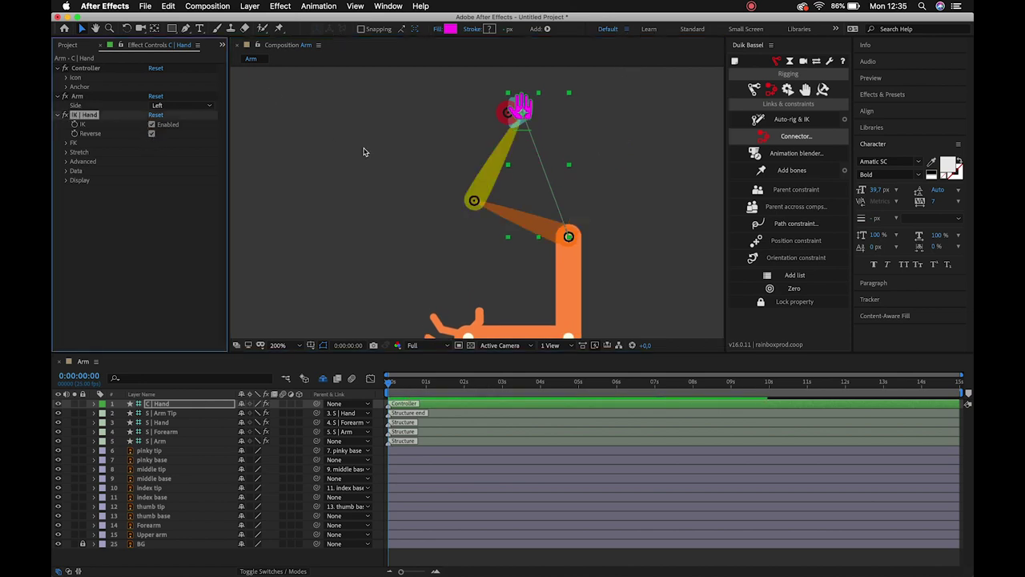
{"action": "scroll", "coordinate": [401, 131], "scroll_direction": "right", "scroll_amount": 4}
{"action": "scroll", "coordinate": [400, 130], "scroll_direction": "down", "scroll_amount": 1}
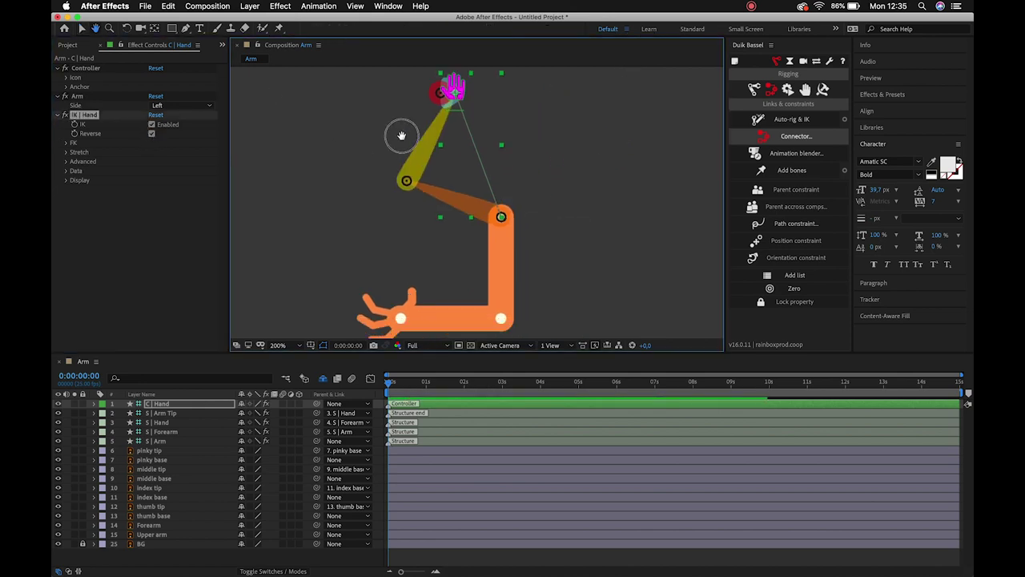
{"action": "left_click", "coordinate": [607, 129]}
{"action": "mouse_move", "coordinate": [440, 88]}
{"action": "left_mouse_down"}
{"action": "mouse_move", "coordinate": [538, 97]}
{"action": "mouse_move", "coordinate": [560, 328]}
{"action": "mouse_move", "coordinate": [388, 314]}
{"action": "left_mouse_up"}
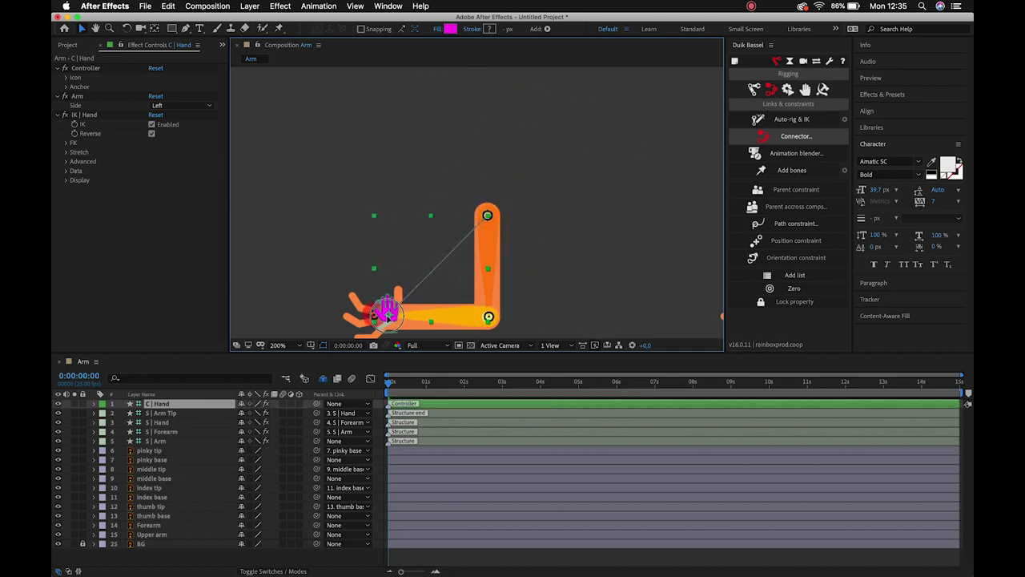
{"action": "key", "text": "ctrl+z"}
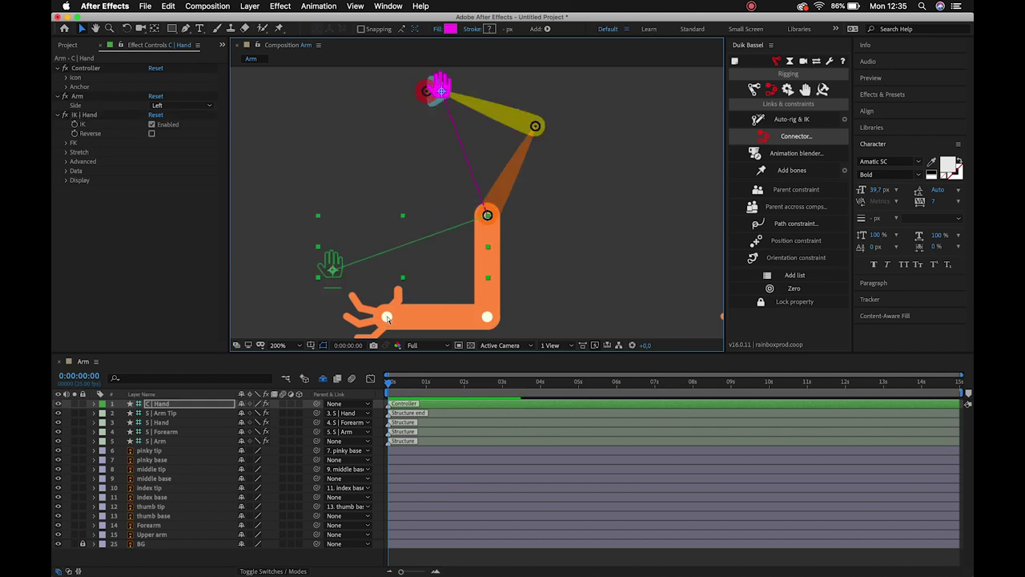
{"action": "key", "text": "ctrl+shift+z"}
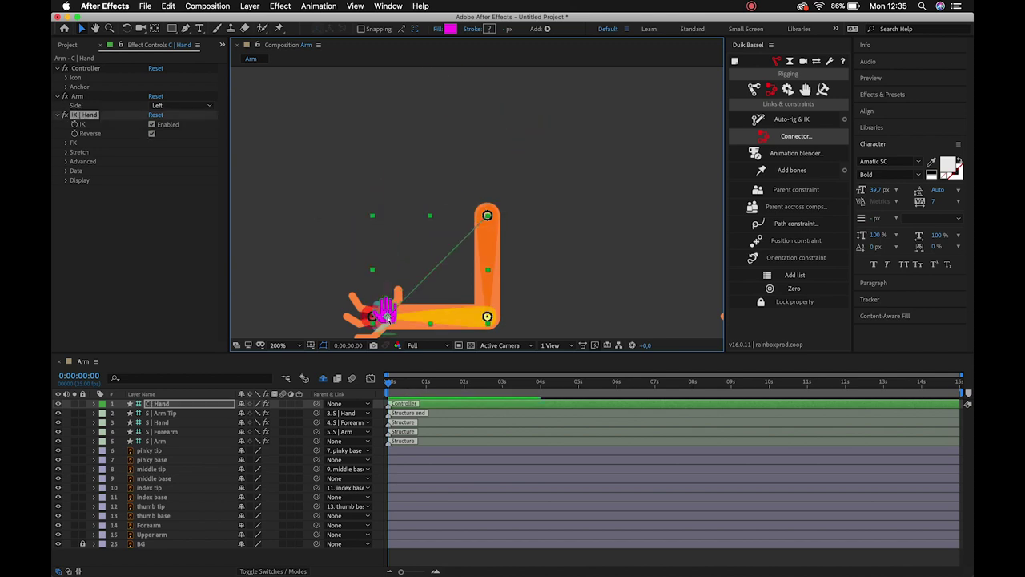
- Look through the IK | Hand FK options, including Follow through & Overlap and the FK controls
{"action": "left_click", "coordinate": [68, 145]}
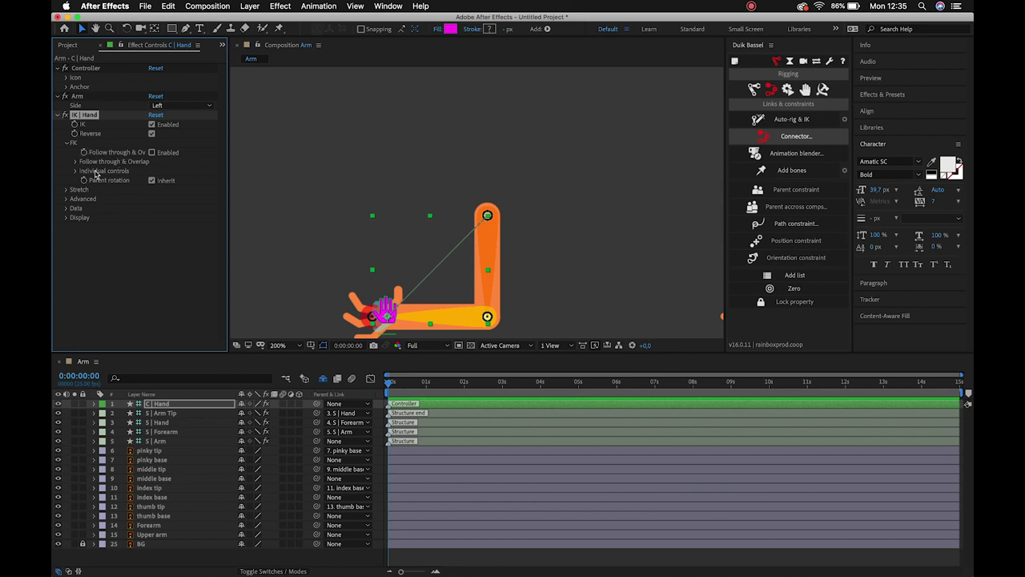
{"action": "left_click", "coordinate": [75, 162]}
{"action": "left_click", "coordinate": [75, 162]}
{"action": "left_click", "coordinate": [76, 171]}
{"action": "left_click", "coordinate": [76, 171]}
{"action": "left_click", "coordinate": [67, 142]}
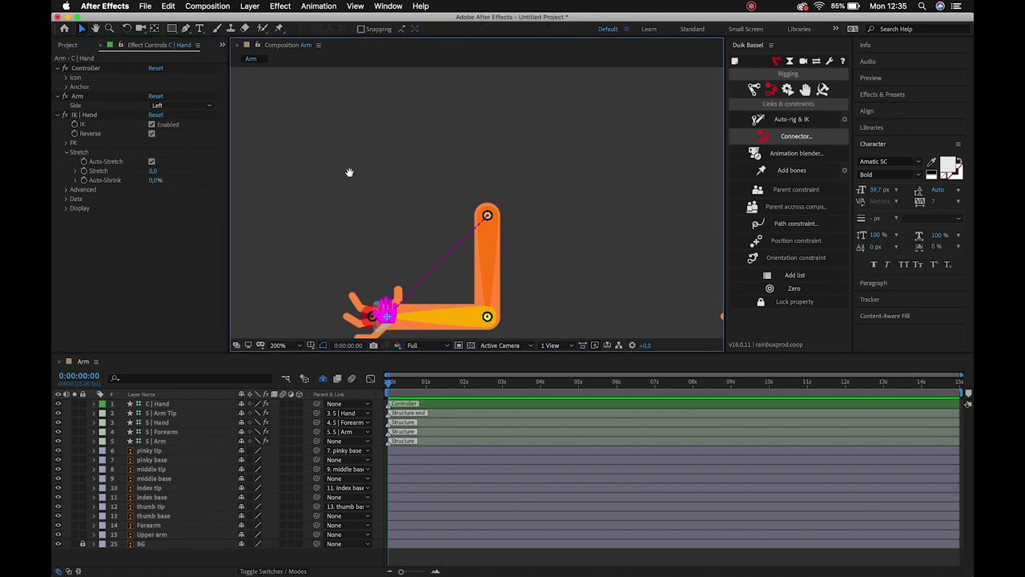
- Uncheck Auto-Stretch on IK | Hand and drag the hand controller back onto the hand
{"action": "left_click_drag", "start_coordinate": [347, 172], "coordinate": [373, 96]}
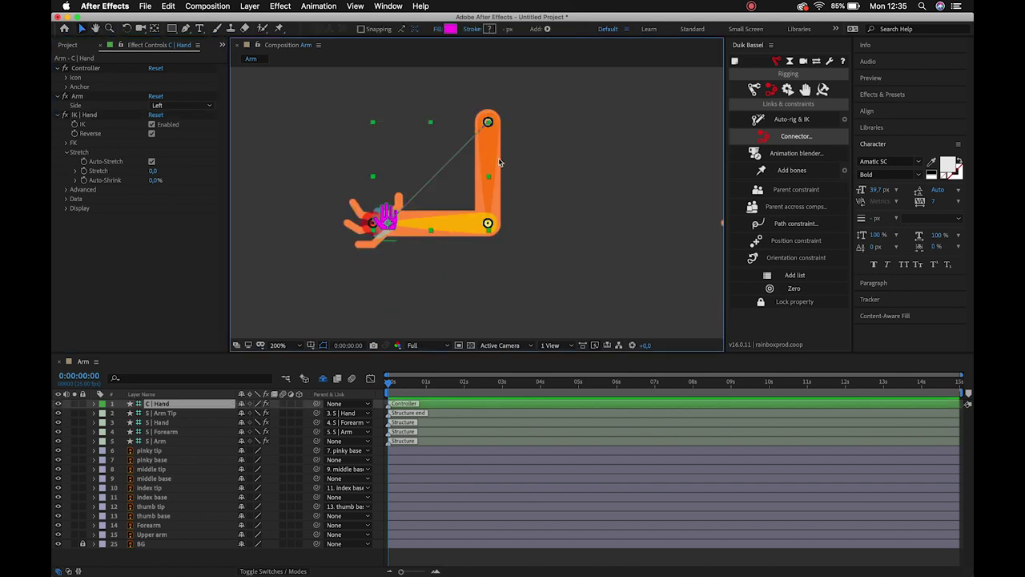
{"action": "mouse_move", "coordinate": [388, 223]}
{"action": "left_mouse_down"}
{"action": "mouse_move", "coordinate": [204, 113]}
{"action": "mouse_move", "coordinate": [290, 126]}
{"action": "left_mouse_up"}
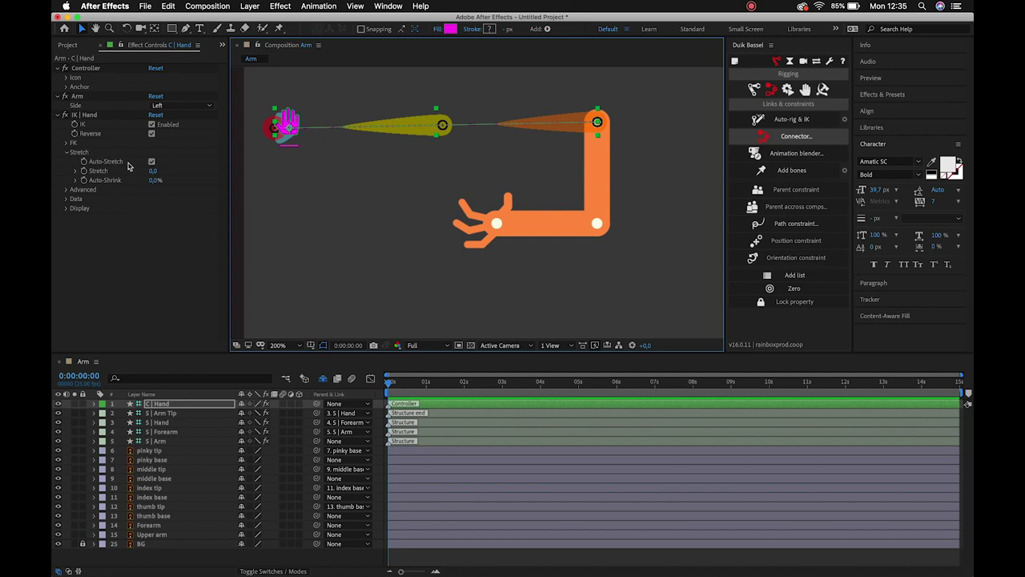
{"action": "left_click", "coordinate": [151, 162]}
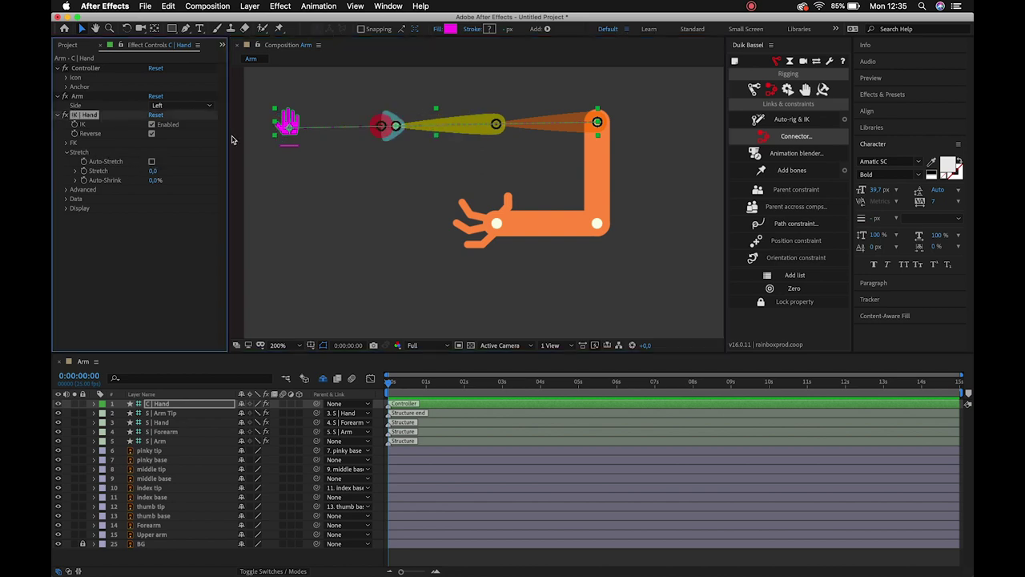
{"action": "mouse_move", "coordinate": [290, 131]}
{"action": "left_mouse_down"}
{"action": "mouse_move", "coordinate": [382, 135]}
{"action": "mouse_move", "coordinate": [252, 94]}
{"action": "mouse_move", "coordinate": [279, 173]}
{"action": "mouse_move", "coordinate": [414, 194]}
{"action": "mouse_move", "coordinate": [370, 232]}
{"action": "mouse_move", "coordinate": [483, 216]}
{"action": "mouse_move", "coordinate": [496, 246]}
{"action": "left_mouse_up"}
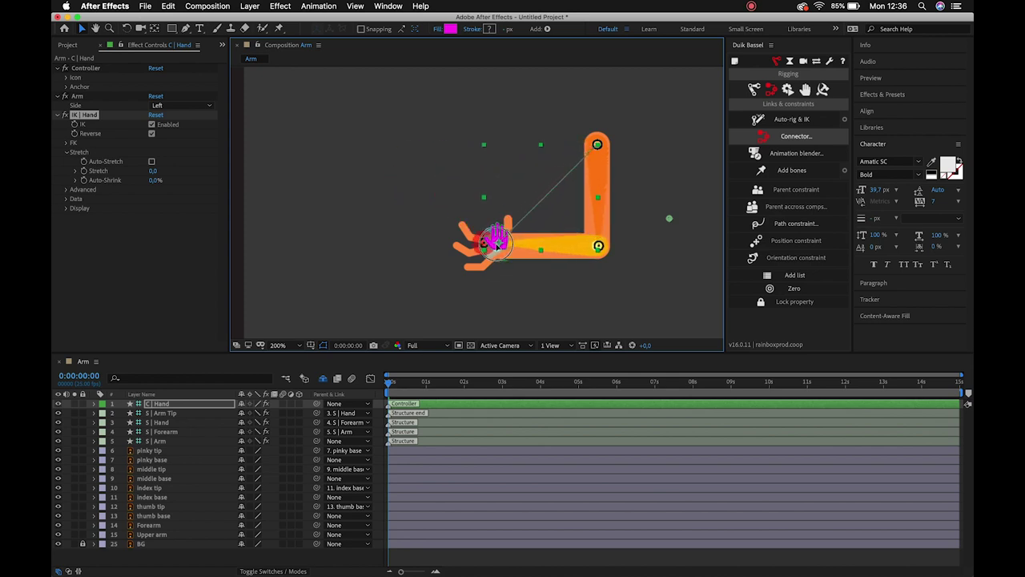
- Settle the hand controller, deselect all, and expand IK | Hand's Advanced, Data and Display groups
{"action": "left_click_drag", "start_coordinate": [495, 247], "coordinate": [496, 242]}
{"action": "left_click", "coordinate": [365, 130]}
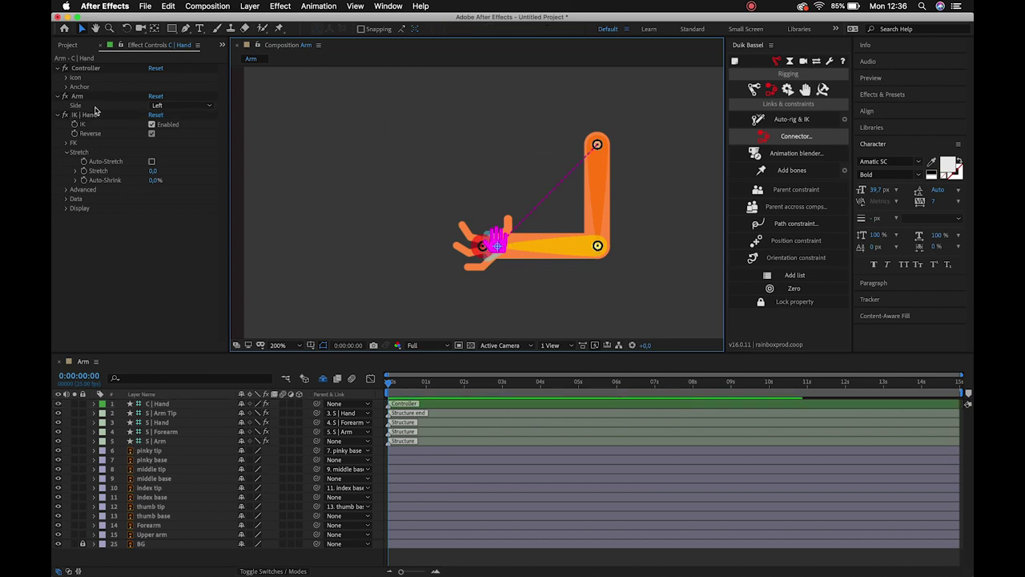
{"action": "left_click", "coordinate": [68, 189]}
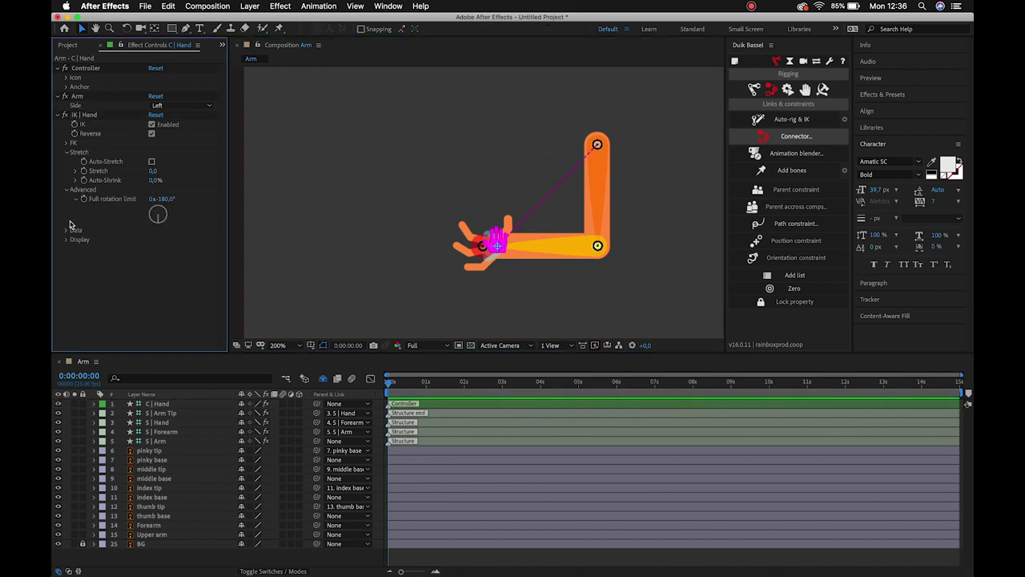
{"action": "left_click", "coordinate": [67, 230]}
{"action": "left_click", "coordinate": [67, 276]}
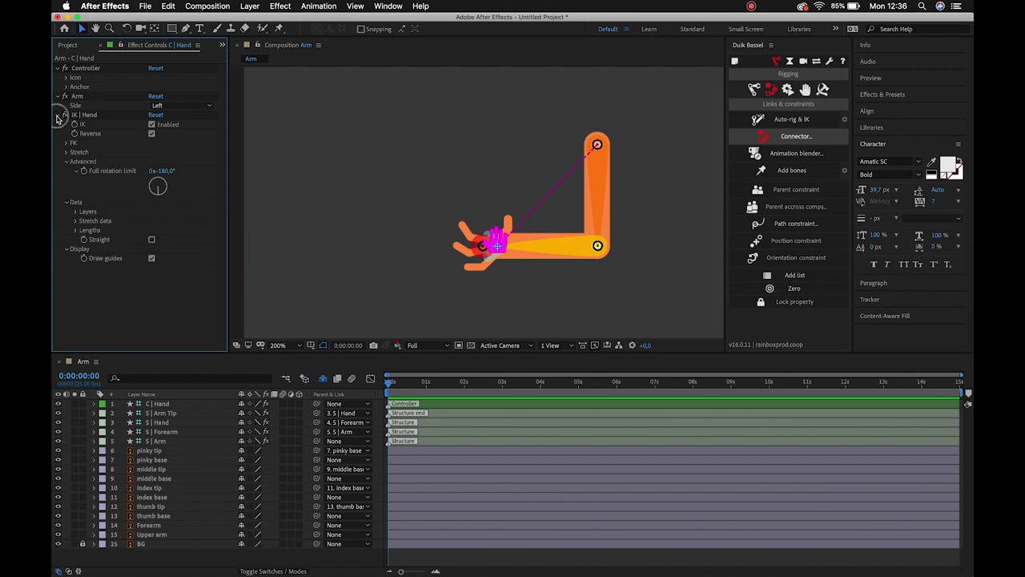
- Collapse the IK | Hand, Arm and Controller effects in Effect Controls
{"action": "left_click", "coordinate": [57, 114]}
{"action": "left_click", "coordinate": [57, 97]}
{"action": "left_click", "coordinate": [57, 68]}
{"action": "left_click", "coordinate": [360, 240]}
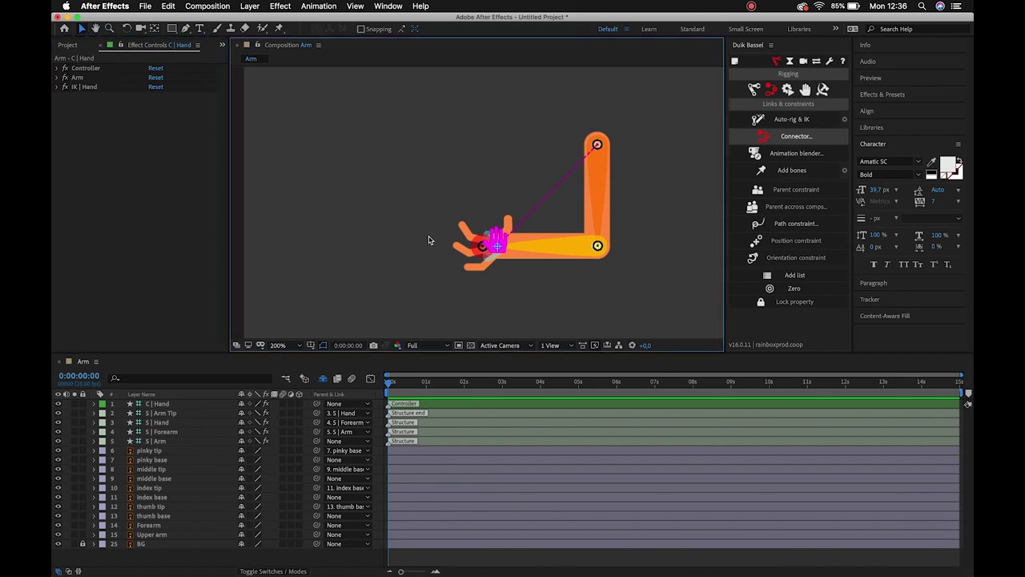
- Nudge the C | Hand controller to check the IK arm follows, then play a preview
{"action": "left_click", "coordinate": [499, 250]}
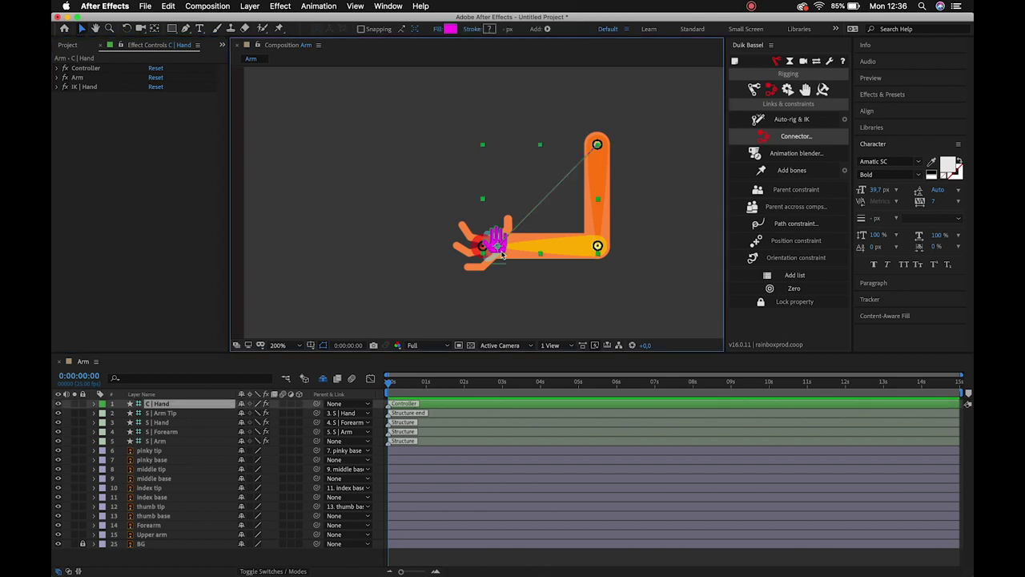
{"action": "left_click_drag", "start_coordinate": [498, 246], "coordinate": [496, 249]}
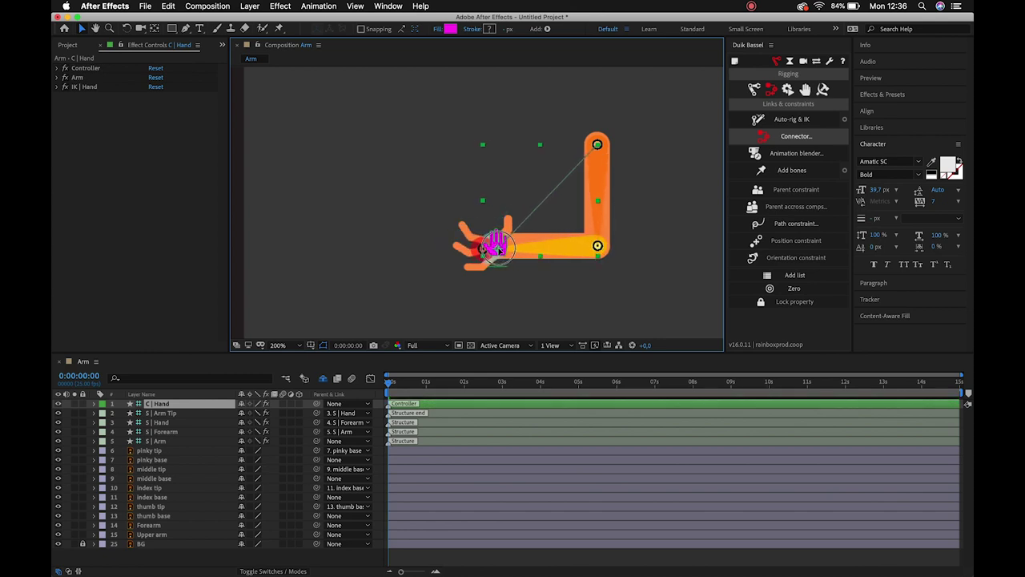
{"action": "left_click", "coordinate": [384, 192]}
{"action": "key", "text": "space"}
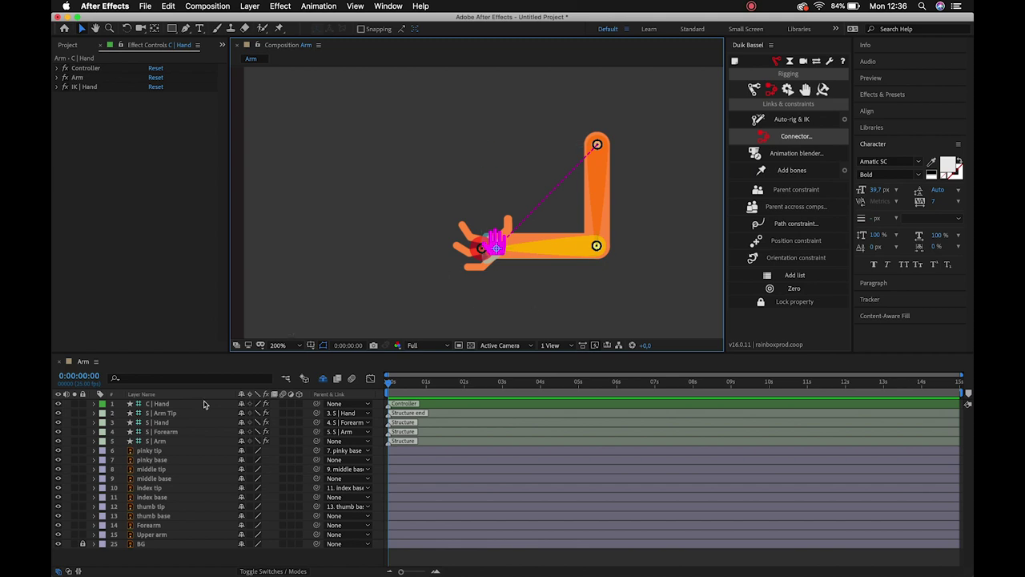
- Parent Upper arm to S | Arm and Forearm to S | Forearm via their pick-whips
{"action": "left_click", "coordinate": [166, 451]}
{"action": "left_click", "coordinate": [171, 459]}
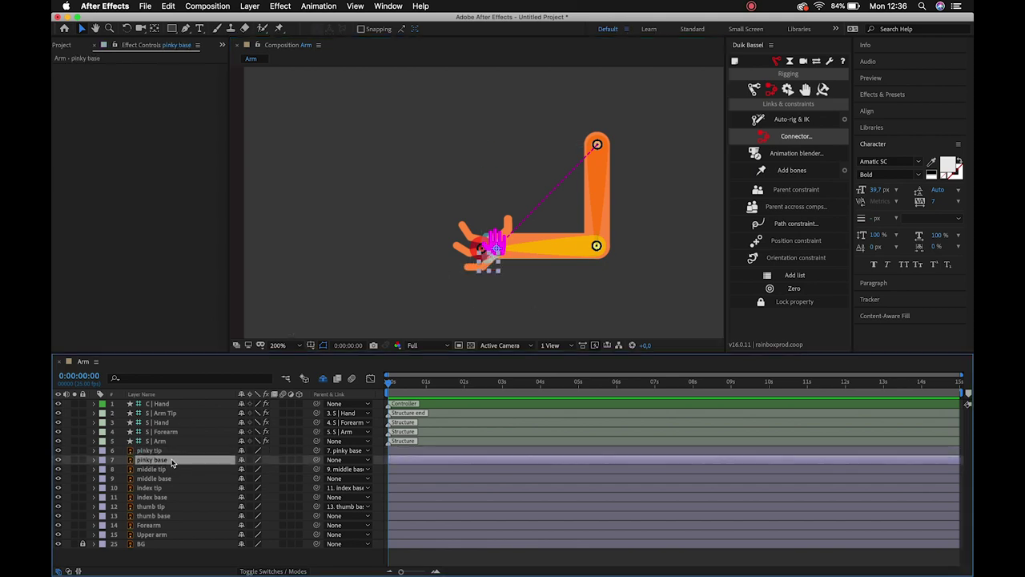
{"action": "left_click", "coordinate": [173, 469]}
{"action": "left_click", "coordinate": [172, 479]}
{"action": "left_click", "coordinate": [173, 488]}
{"action": "left_click", "coordinate": [174, 497]}
{"action": "left_click", "coordinate": [173, 507]}
{"action": "left_click", "coordinate": [171, 516]}
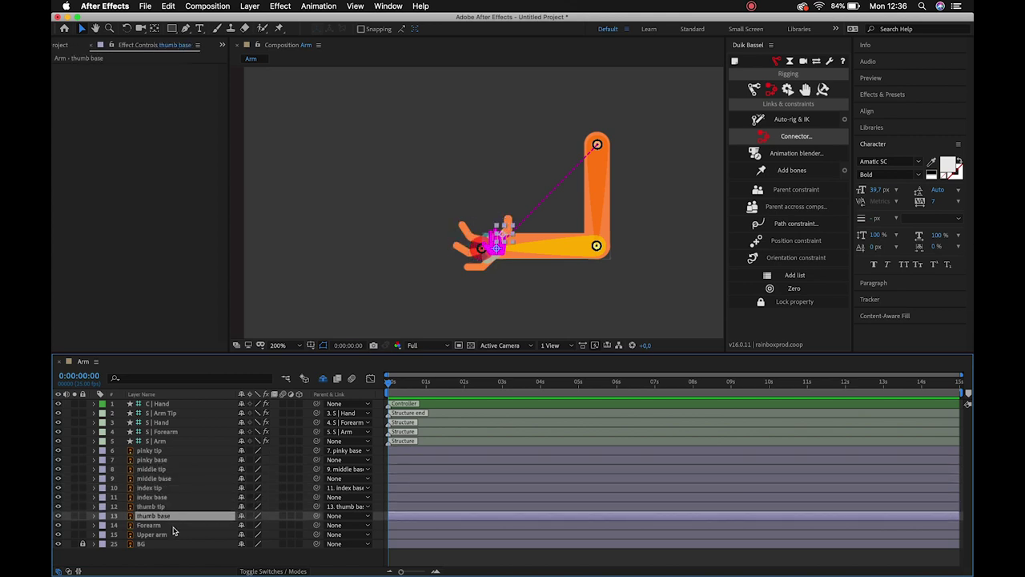
{"action": "left_click", "coordinate": [174, 534]}
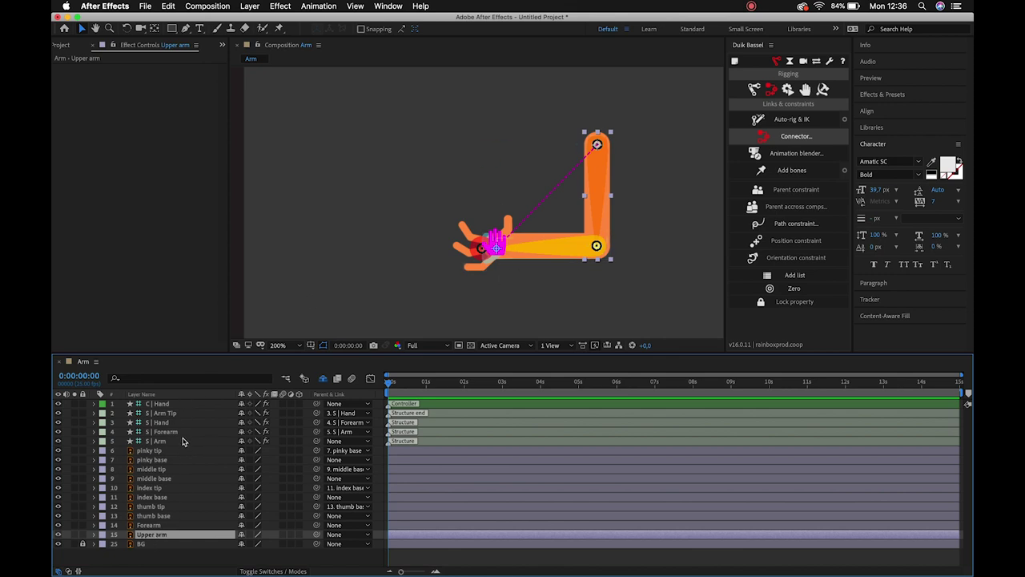
{"action": "left_click_drag", "start_coordinate": [316, 535], "coordinate": [163, 446]}
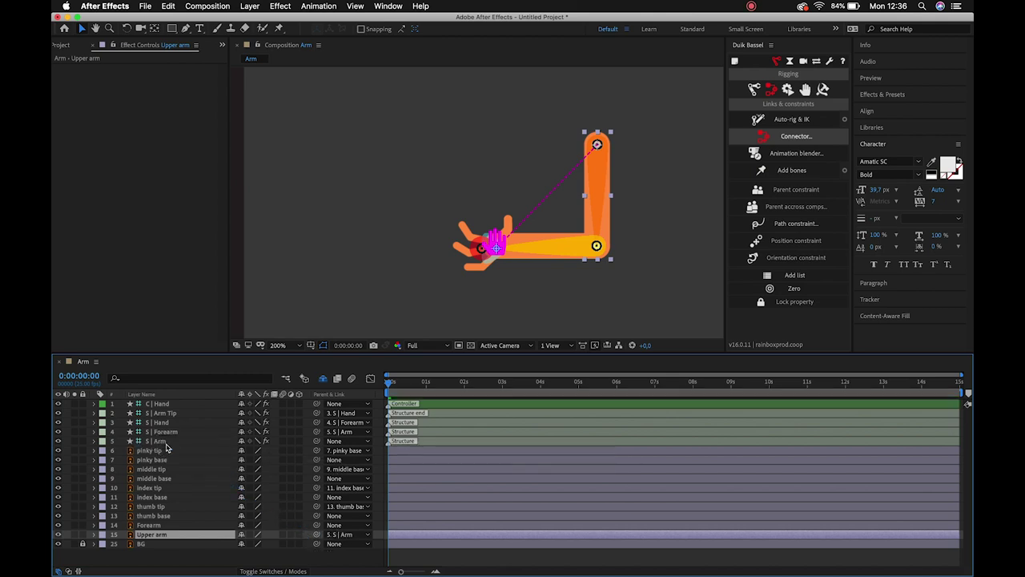
{"action": "left_click", "coordinate": [152, 525]}
{"action": "left_click_drag", "start_coordinate": [316, 525], "coordinate": [180, 435]}
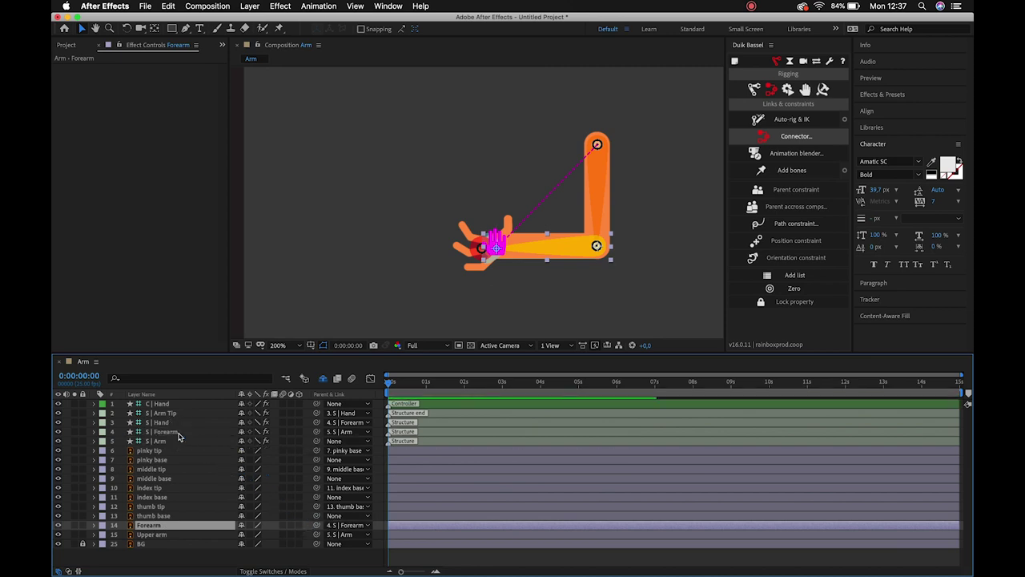
- Parent the thumb, index, middle and pinky base layers to S | Hand, then nudge C | Hand to test
{"action": "left_click", "coordinate": [170, 516]}
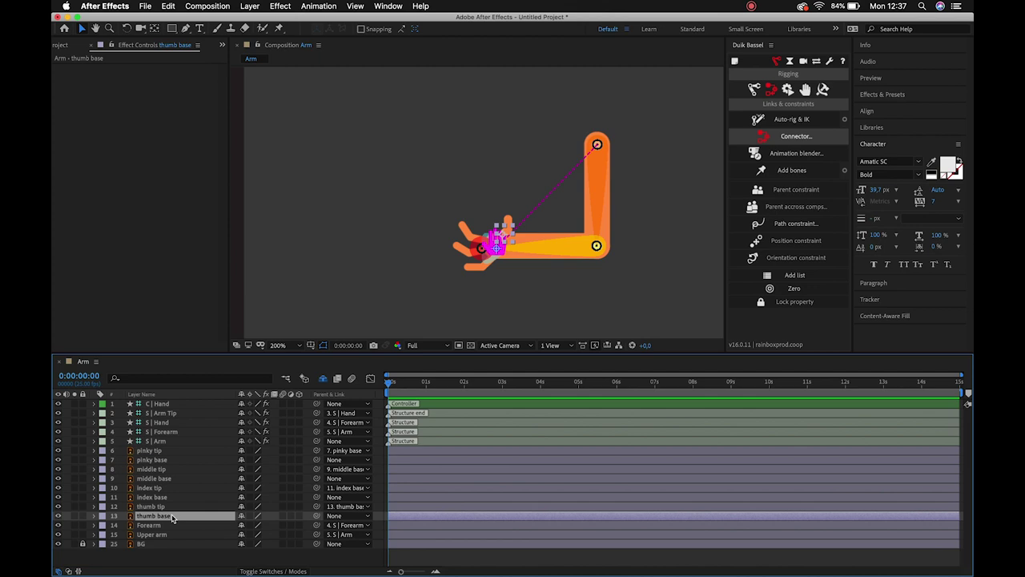
{"action": "left_click", "coordinate": [164, 499], "text": "super"}
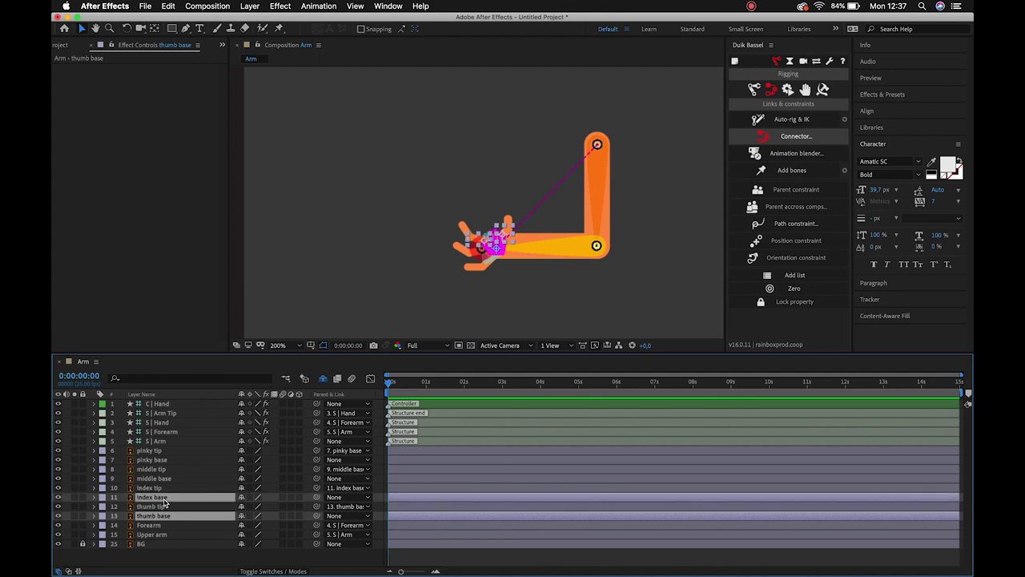
{"action": "left_click", "coordinate": [164, 479], "text": "super"}
{"action": "left_click", "coordinate": [166, 460], "text": "super"}
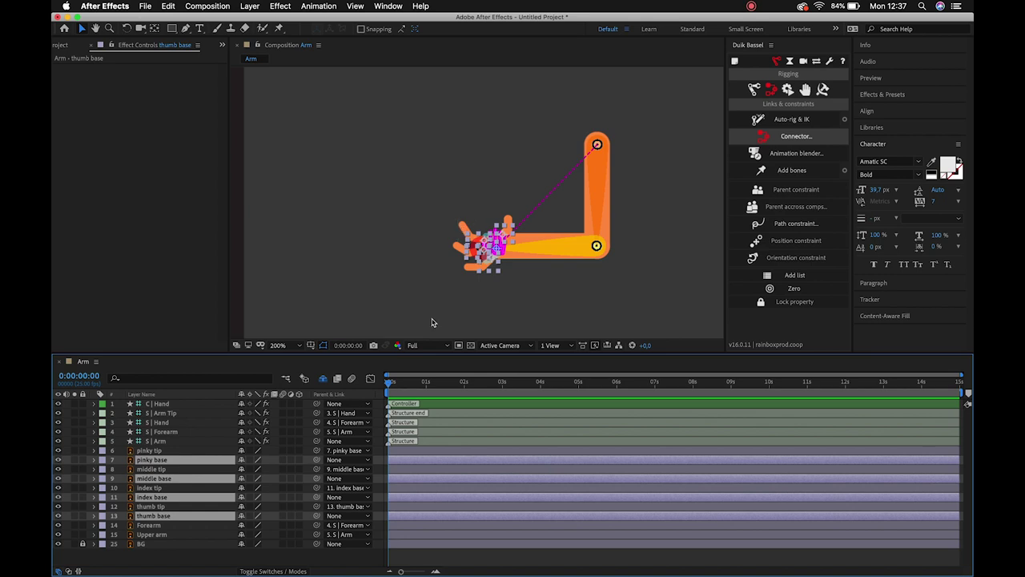
{"action": "left_click_drag", "start_coordinate": [317, 460], "coordinate": [171, 429]}
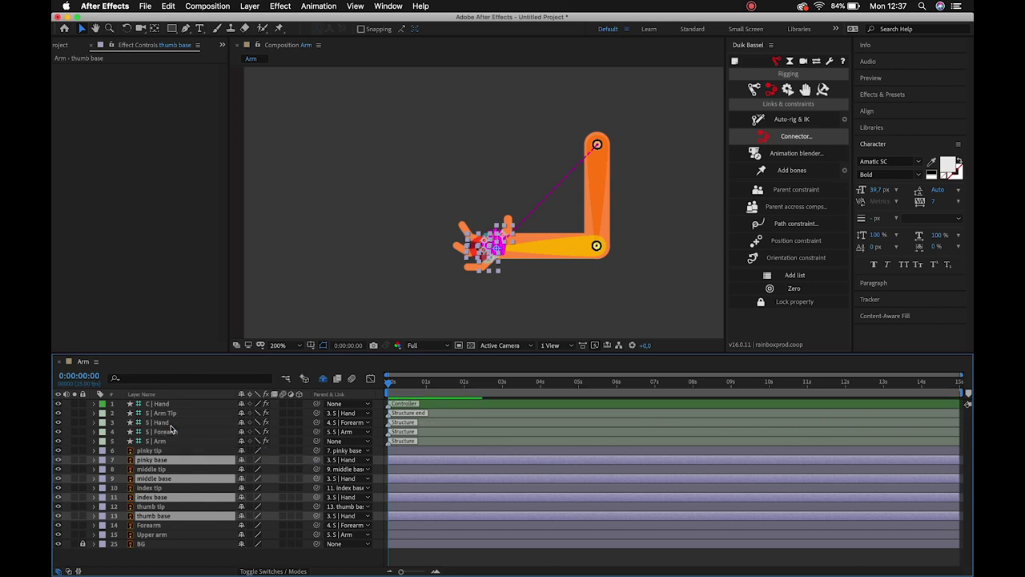
{"action": "left_click", "coordinate": [374, 252]}
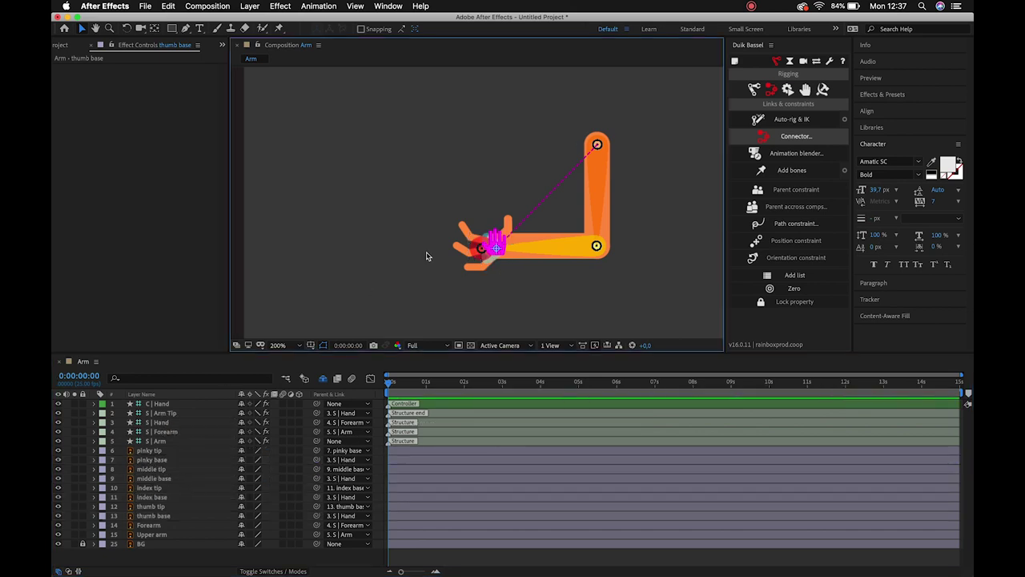
{"action": "left_click", "coordinate": [497, 249]}
{"action": "mouse_move", "coordinate": [497, 248]}
{"action": "left_mouse_down"}
{"action": "mouse_move", "coordinate": [395, 223]}
{"action": "mouse_move", "coordinate": [547, 247]}
{"action": "mouse_move", "coordinate": [453, 248]}
{"action": "mouse_move", "coordinate": [497, 246]}
{"action": "left_mouse_up"}
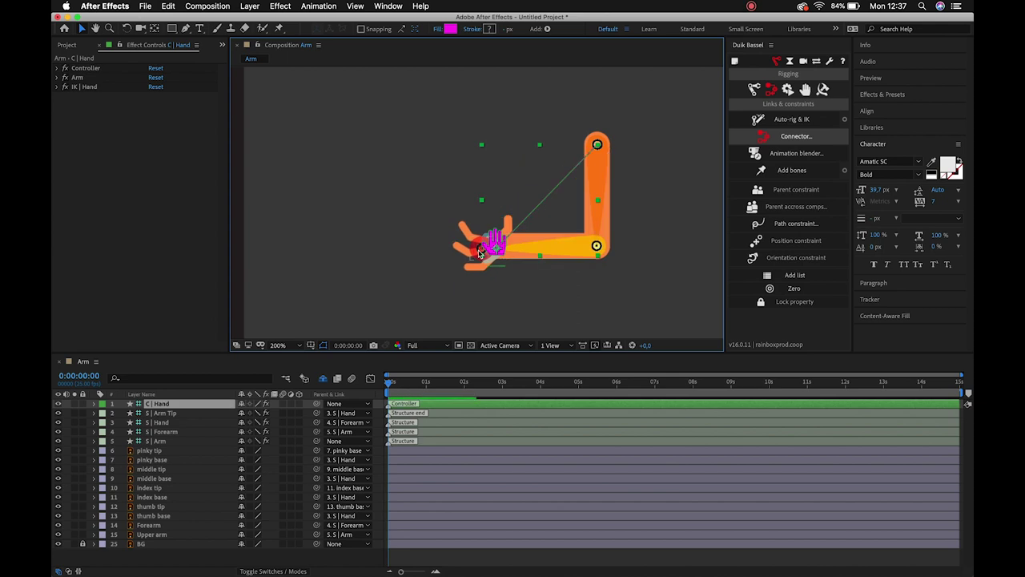
- Hide the bones with Duik's Structures Show/hide button, then select the C | Hand controller
{"action": "left_click", "coordinate": [754, 90]}
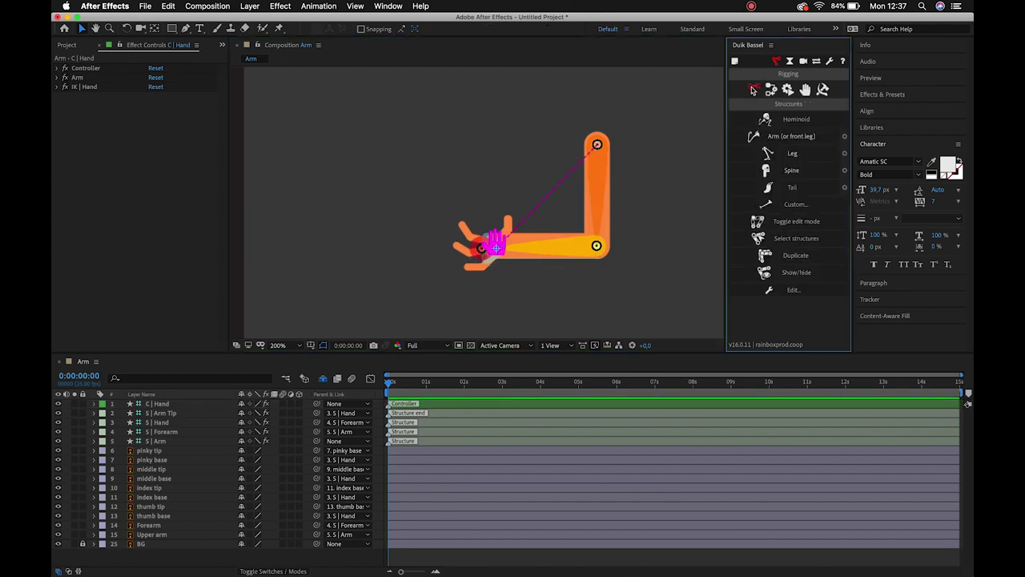
{"action": "left_click", "coordinate": [796, 273]}
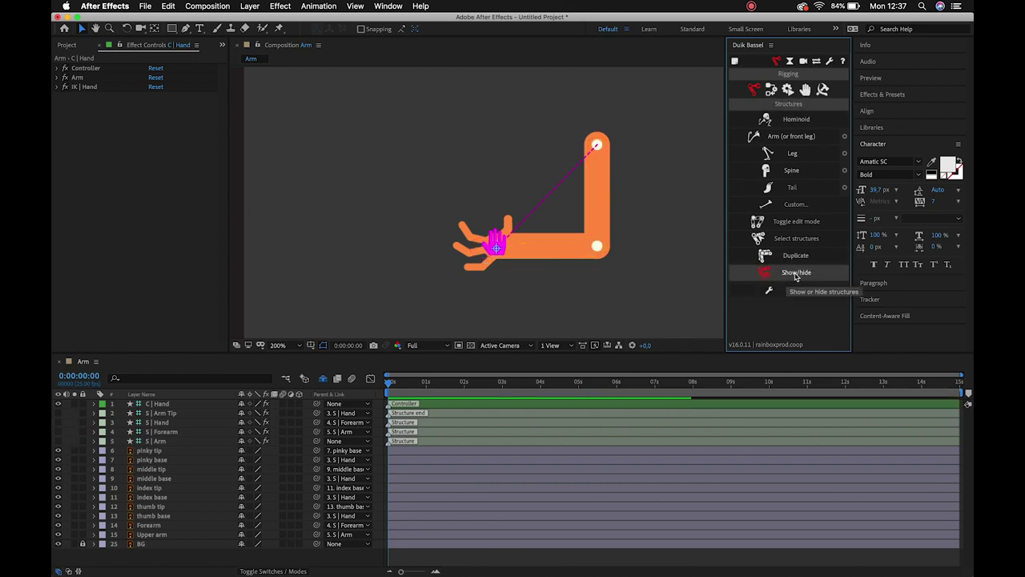
{"action": "left_click", "coordinate": [527, 174]}
{"action": "left_click", "coordinate": [412, 155]}
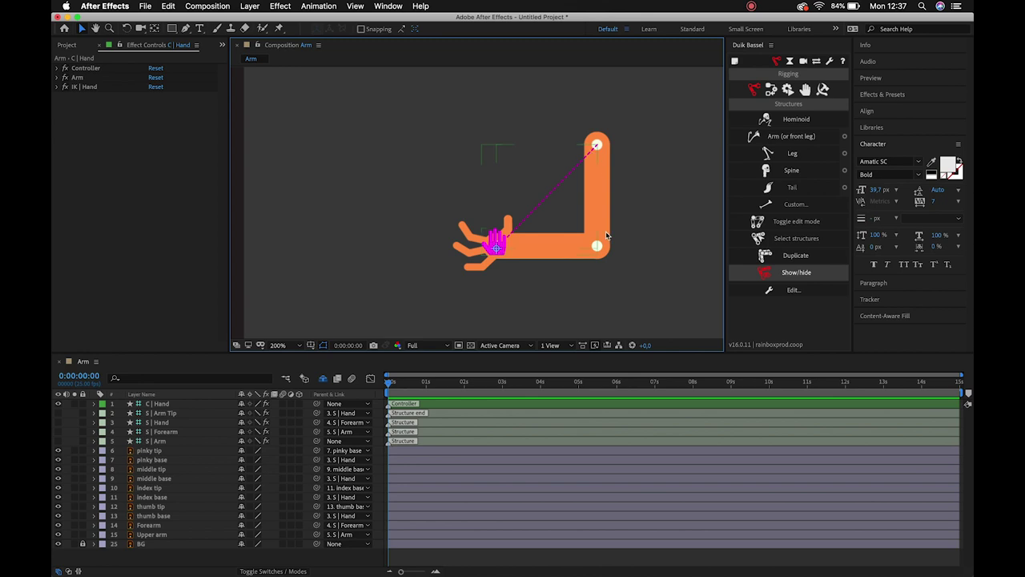
{"action": "left_click_drag", "start_coordinate": [497, 258], "coordinate": [439, 131]}
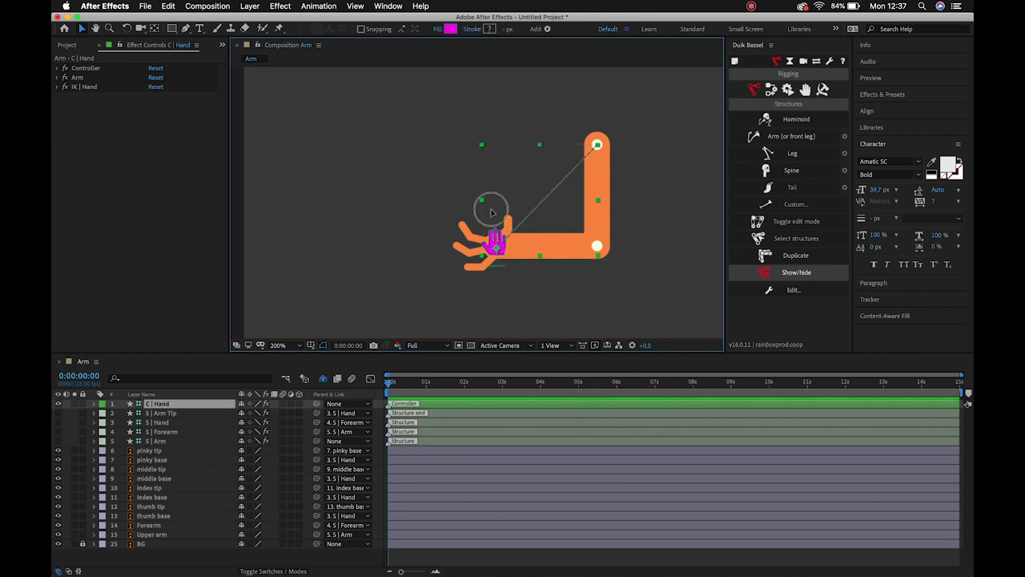
{"action": "left_click_drag", "start_coordinate": [439, 132], "coordinate": [280, 160]}
{"action": "left_click_drag", "start_coordinate": [393, 181], "coordinate": [445, 216]}
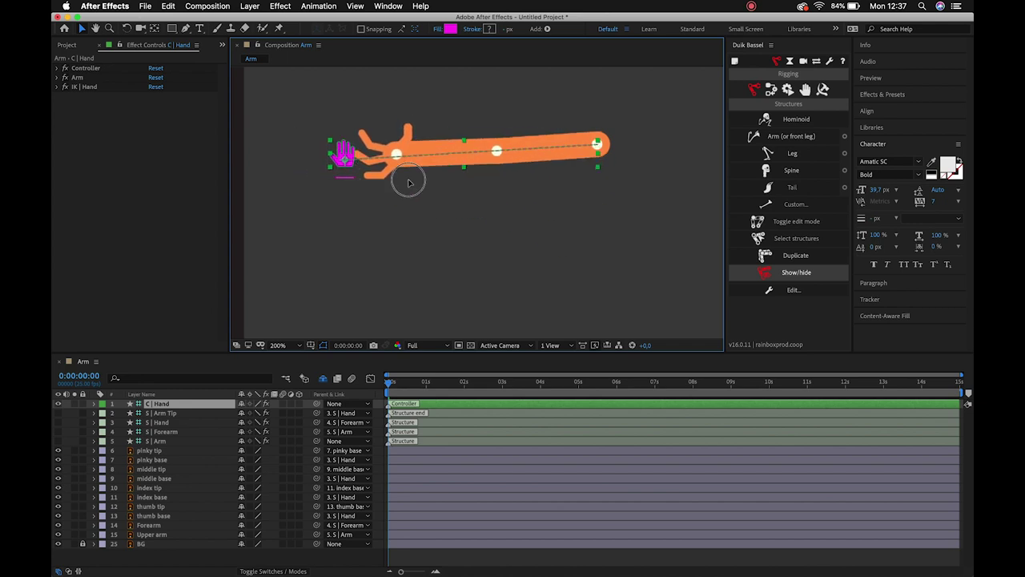
{"action": "left_click_drag", "start_coordinate": [445, 216], "coordinate": [452, 205]}
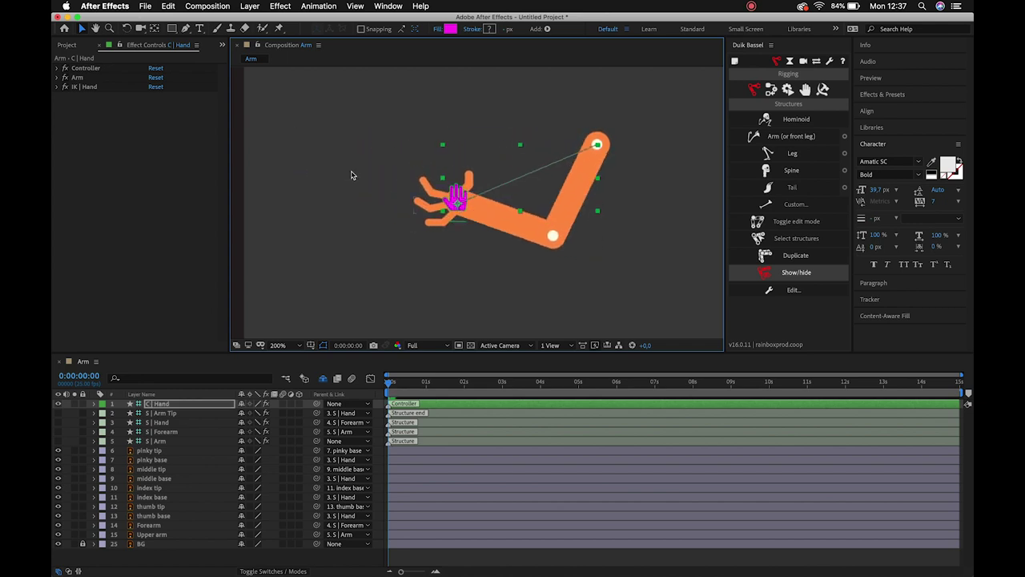
{"action": "left_click", "coordinate": [65, 86]}
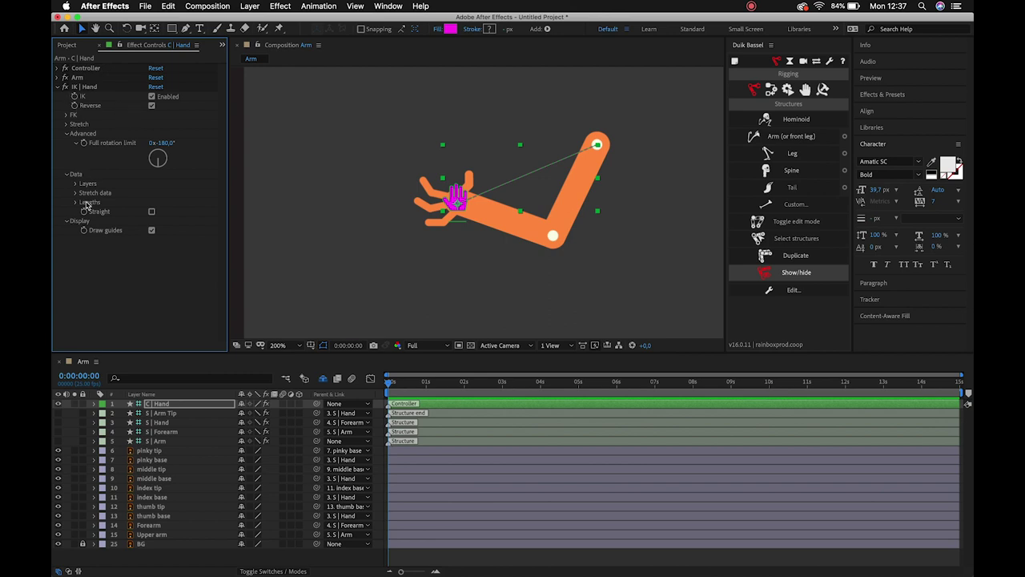
{"action": "left_click", "coordinate": [67, 124]}
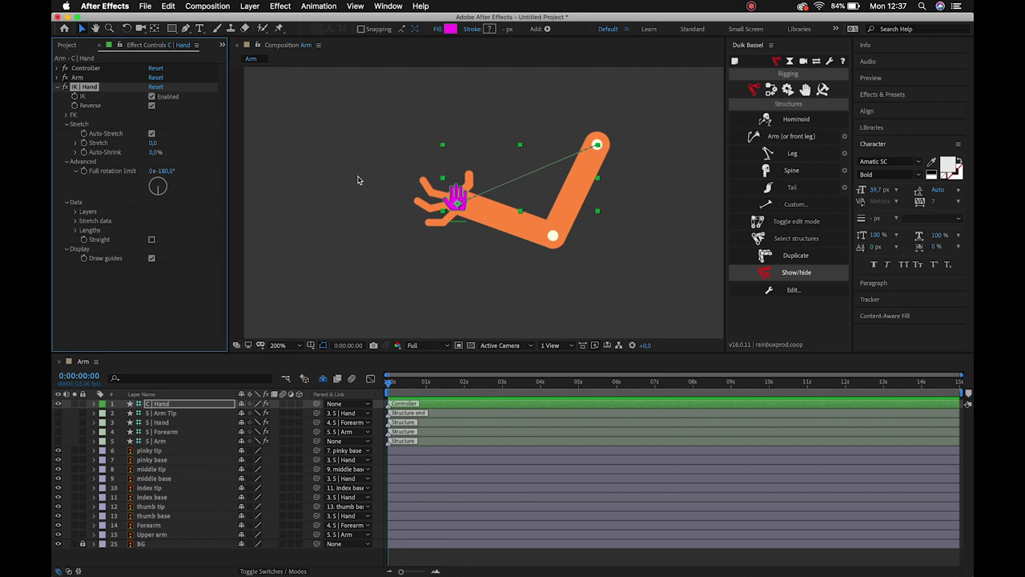
{"action": "left_click", "coordinate": [421, 197]}
{"action": "left_click", "coordinate": [458, 206]}
{"action": "mouse_move", "coordinate": [458, 206]}
{"action": "left_mouse_down"}
{"action": "mouse_move", "coordinate": [371, 293]}
{"action": "mouse_move", "coordinate": [325, 122]}
{"action": "mouse_move", "coordinate": [327, 140]}
{"action": "left_mouse_up"}
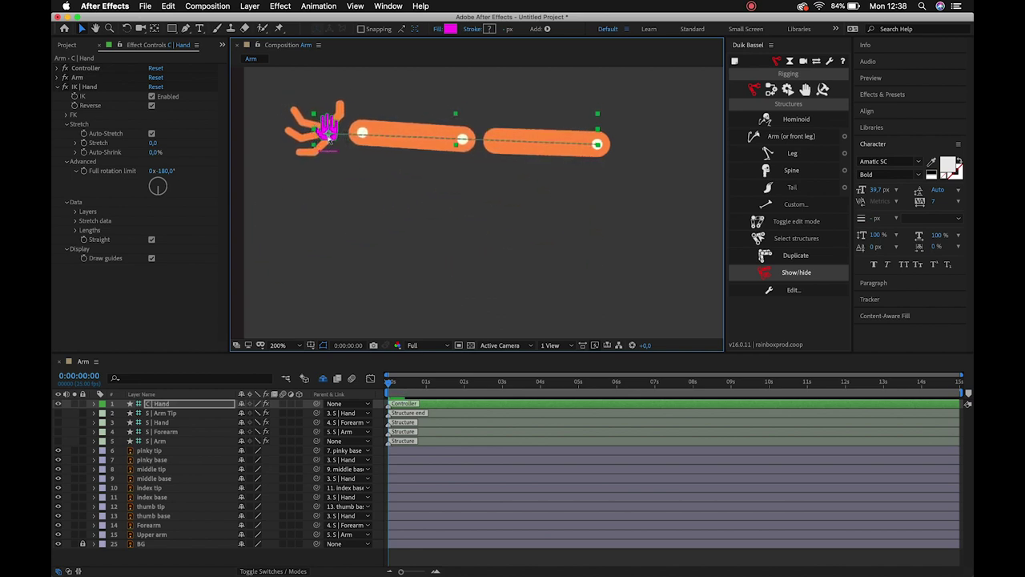
{"action": "key", "text": "cmd+z"}
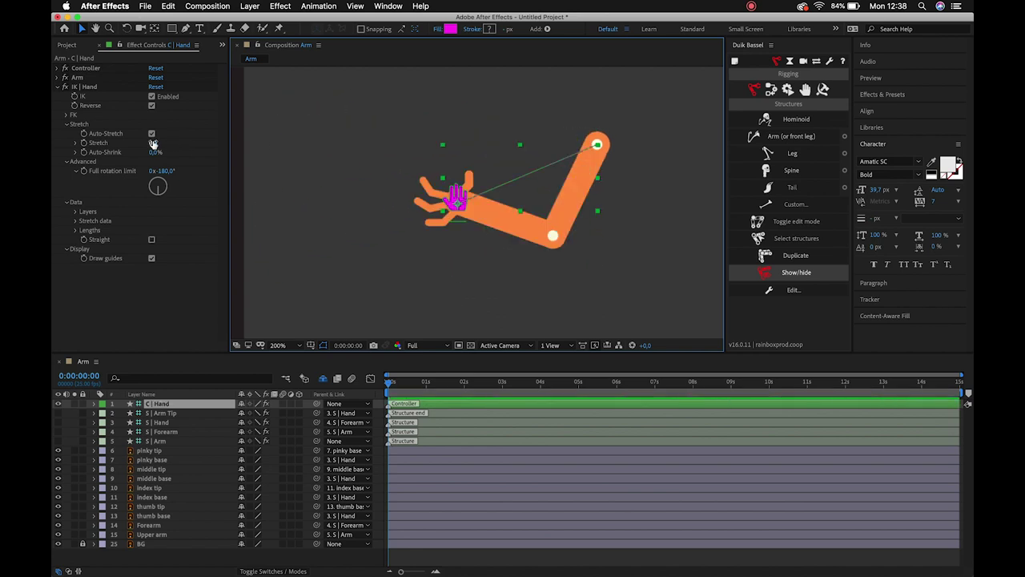
- Uncheck Auto-Stretch on IK | Hand and drag C | Hand down into an L-shaped bend
{"action": "left_click", "coordinate": [152, 134]}
{"action": "left_click", "coordinate": [306, 122]}
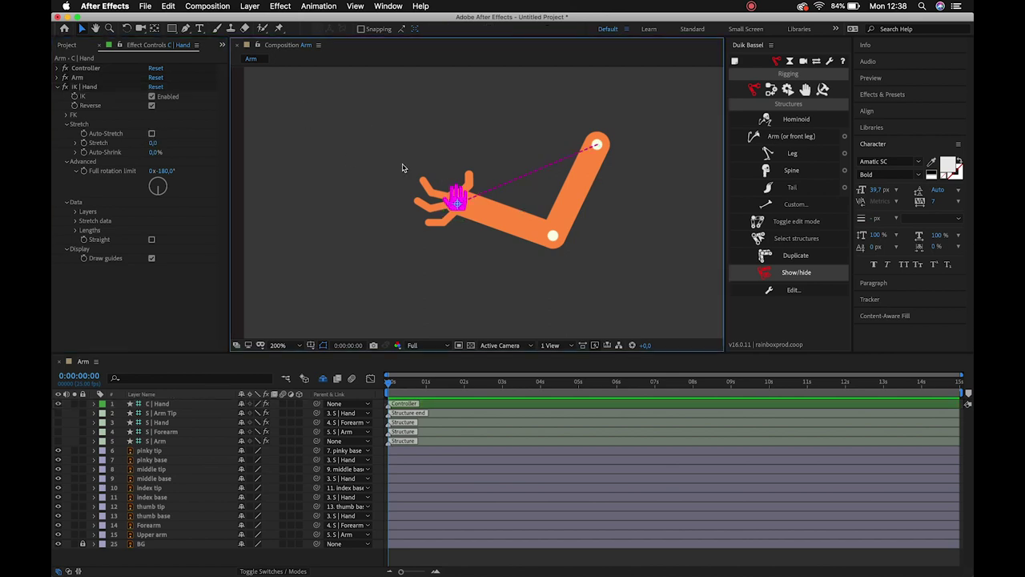
{"action": "left_click", "coordinate": [463, 205]}
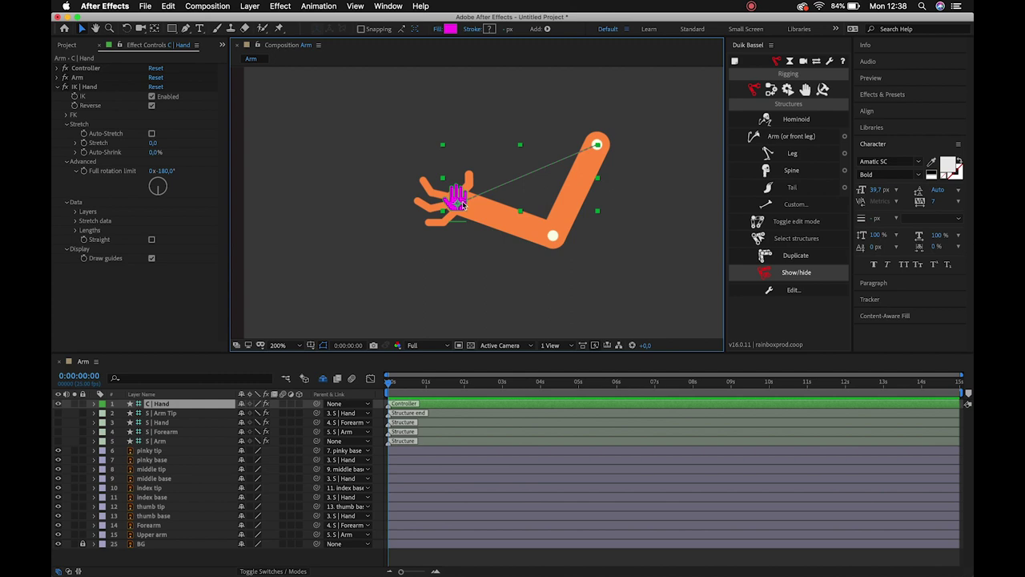
{"action": "left_click", "coordinate": [433, 114]}
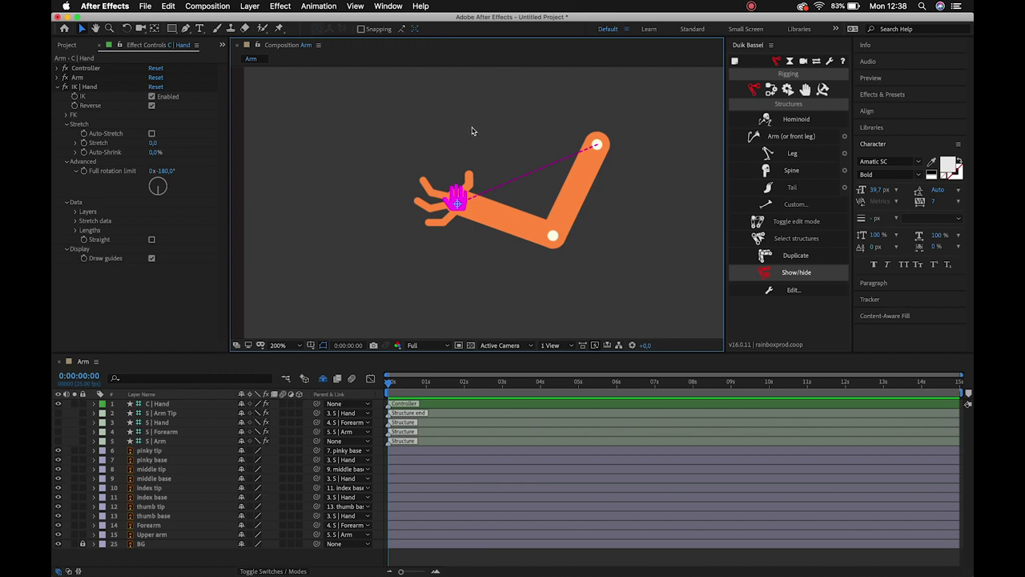
{"action": "mouse_move", "coordinate": [453, 157]}
{"action": "left_mouse_down"}
{"action": "mouse_move", "coordinate": [489, 262]}
{"action": "mouse_move", "coordinate": [496, 244]}
{"action": "left_mouse_up"}
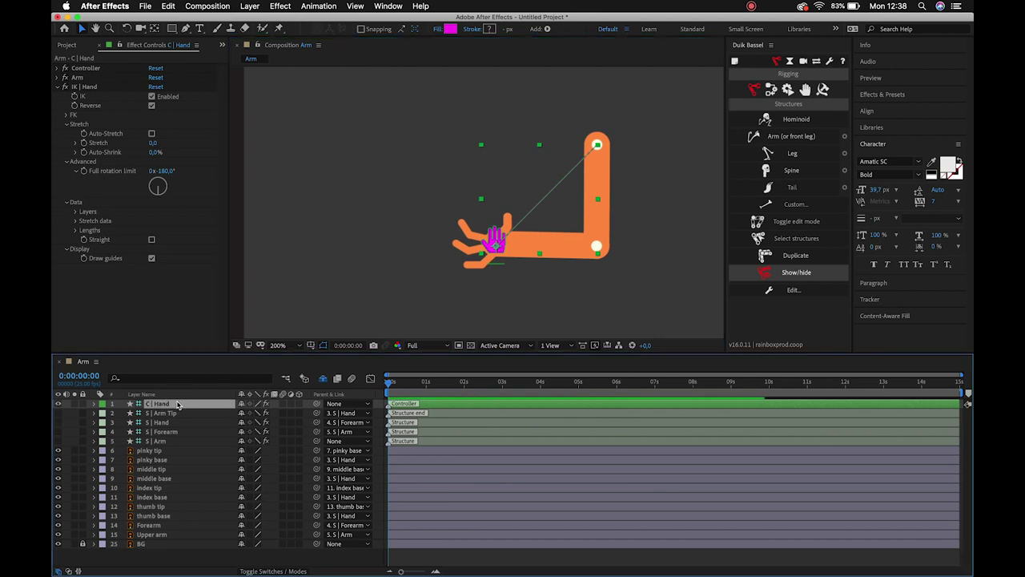
- Lock all layers from pinky tip through Upper arm
{"action": "left_click", "coordinate": [167, 450]}
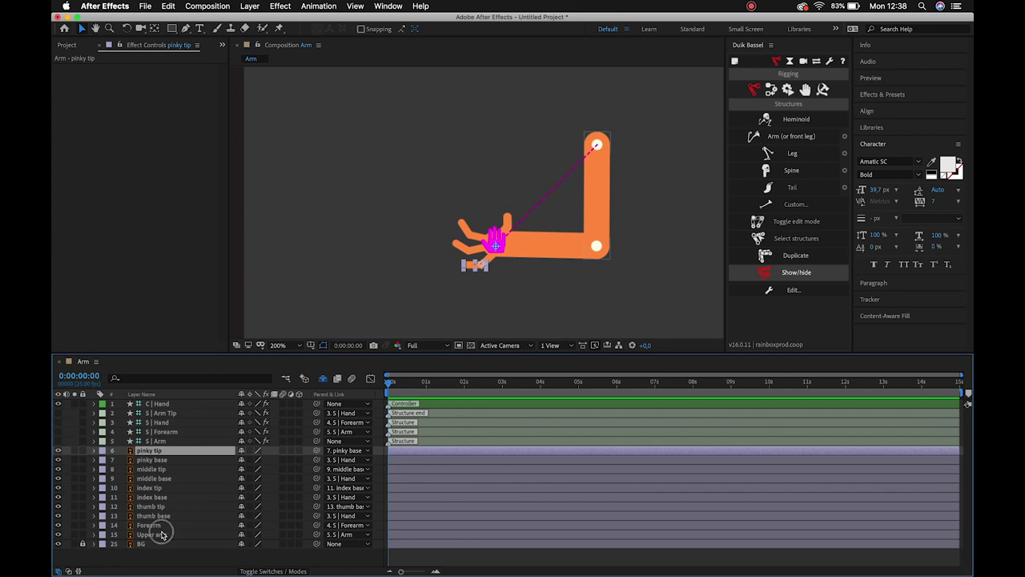
{"action": "left_click", "coordinate": [160, 534], "text": "shift"}
{"action": "left_click", "coordinate": [82, 451]}
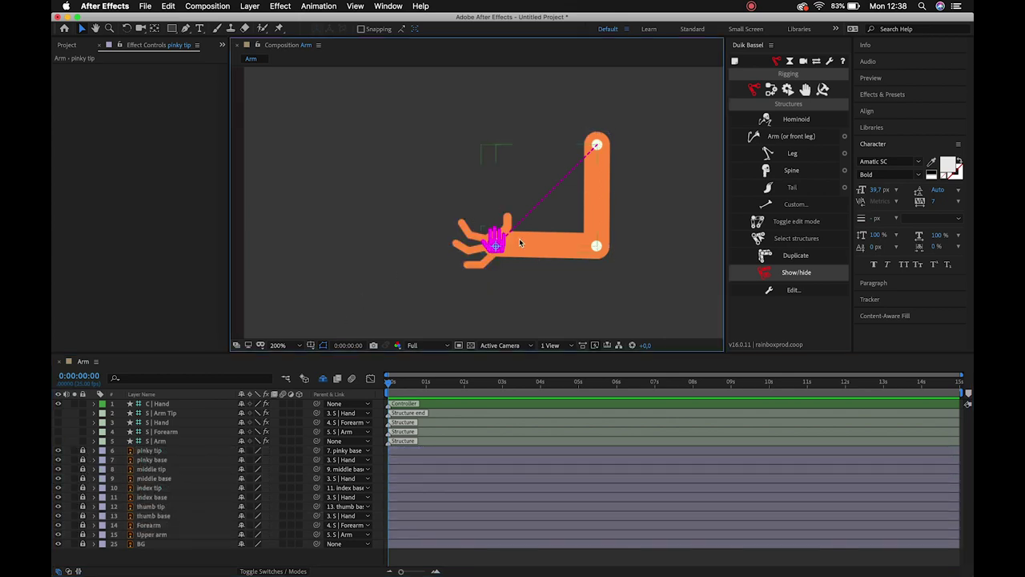
- Drag C | Hand up-left to pose the arm in a V, then switch to Finder
{"action": "left_click", "coordinate": [495, 241]}
{"action": "mouse_move", "coordinate": [495, 240]}
{"action": "left_mouse_down"}
{"action": "mouse_move", "coordinate": [433, 143]}
{"action": "mouse_move", "coordinate": [475, 241]}
{"action": "left_mouse_up"}
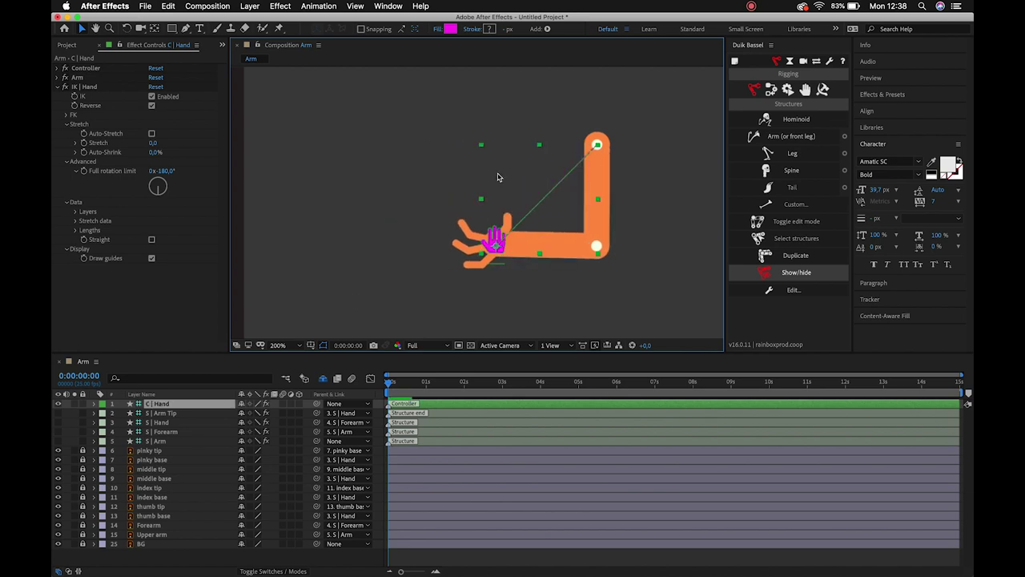
{"action": "left_click_drag", "start_coordinate": [474, 240], "coordinate": [390, 160]}
{"action": "left_click_drag", "start_coordinate": [480, 127], "coordinate": [443, 139]}
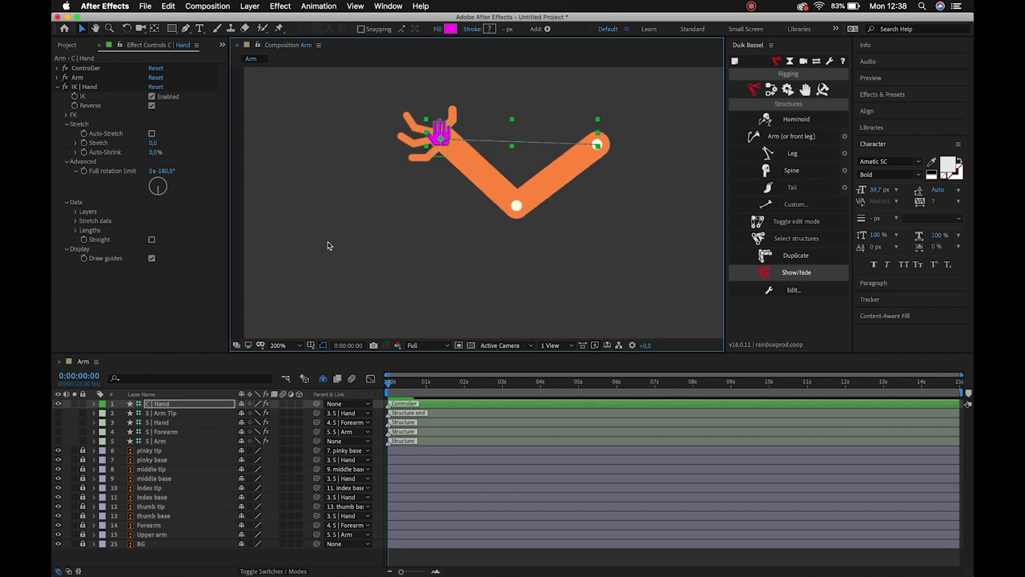
{"action": "left_click", "coordinate": [170, 462]}
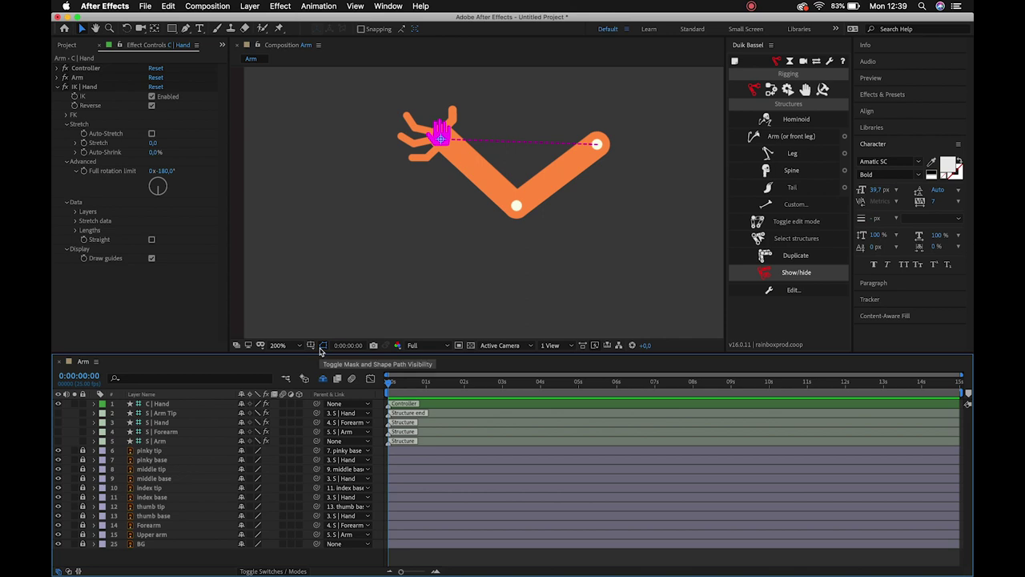
{"action": "key", "text": "super+Tab"}
{"action": "key", "text": "super+Tab"}
{"action": "key", "text": "super+Tab"}
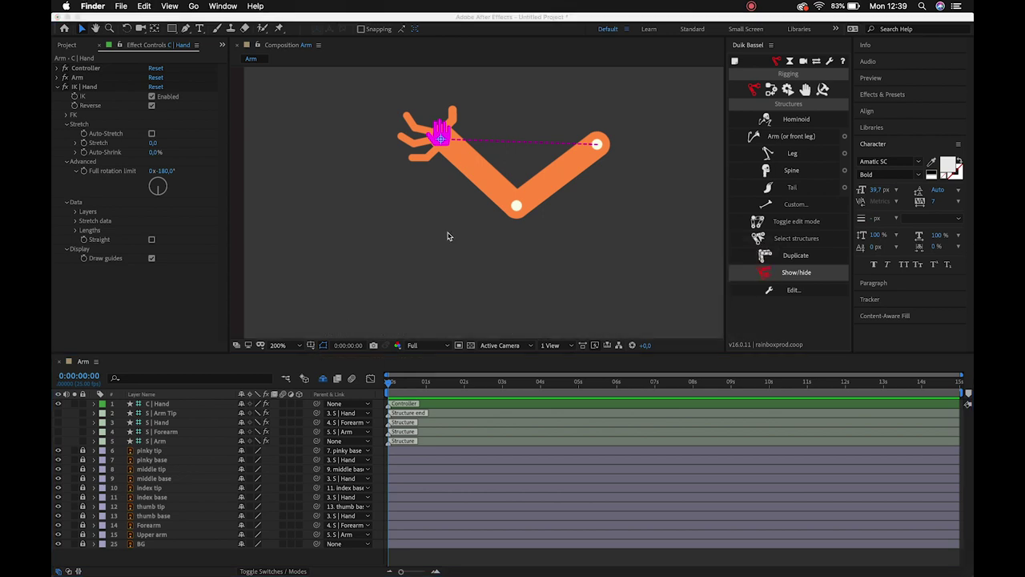
- Quick Look Week 2 - IK & FK.mov in the Week 2 folder, then return to After Effects
{"action": "left_click", "coordinate": [94, 561]}
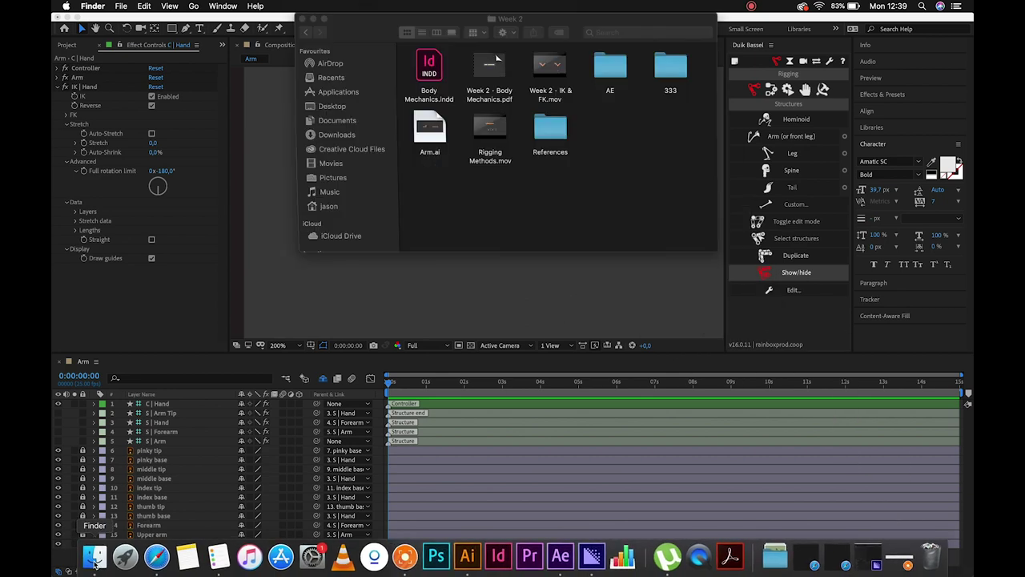
{"action": "left_click", "coordinate": [549, 66]}
{"action": "key", "text": "space"}
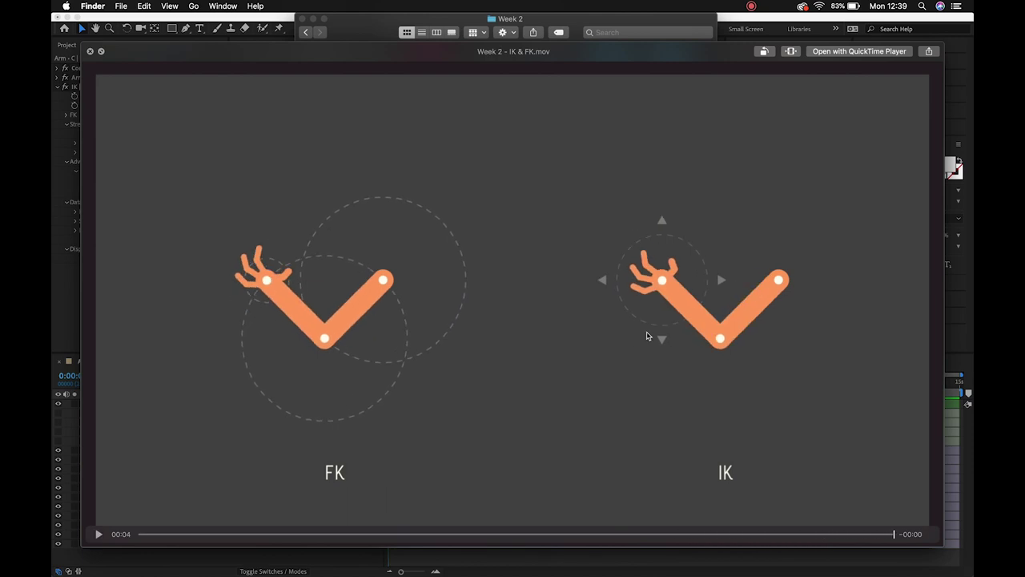
{"action": "key", "text": "space"}
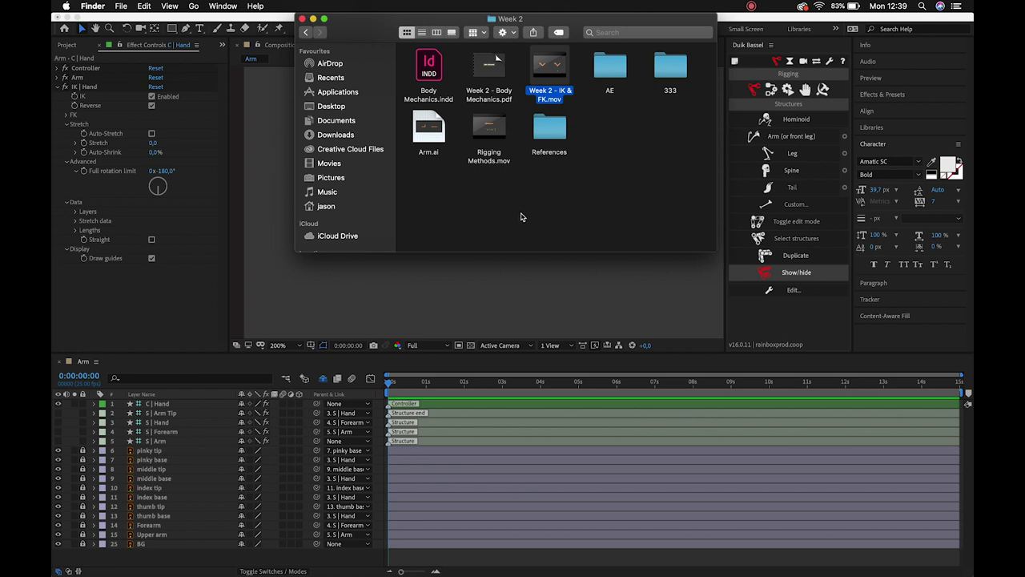
{"action": "left_click", "coordinate": [500, 306]}
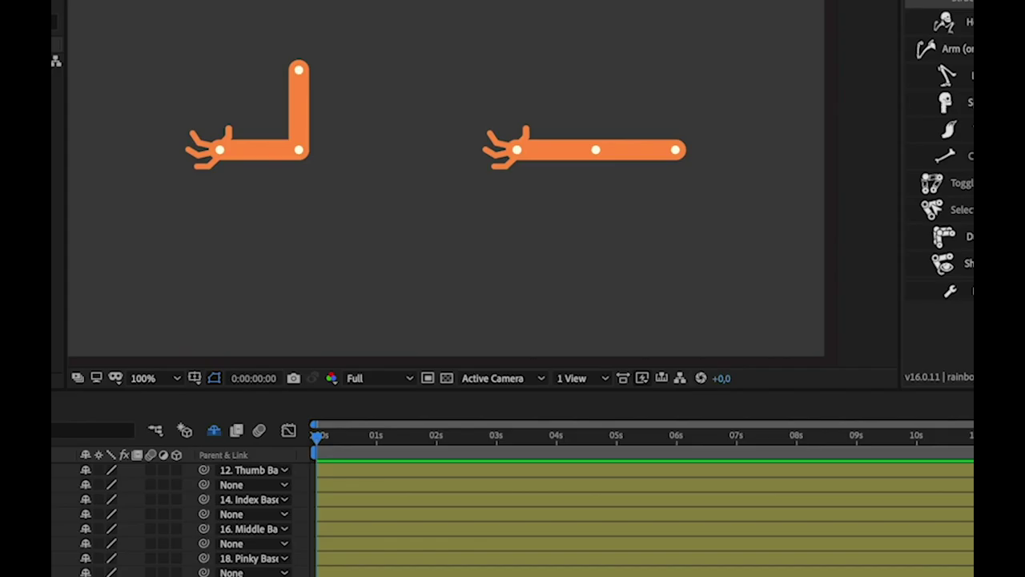
- Zoom the composition to 200% with the Zoom tool and pan until the straight arm is centred
{"action": "left_click", "coordinate": [299, 152]}
{"action": "key", "text": "z"}
{"action": "left_click", "coordinate": [306, 127]}
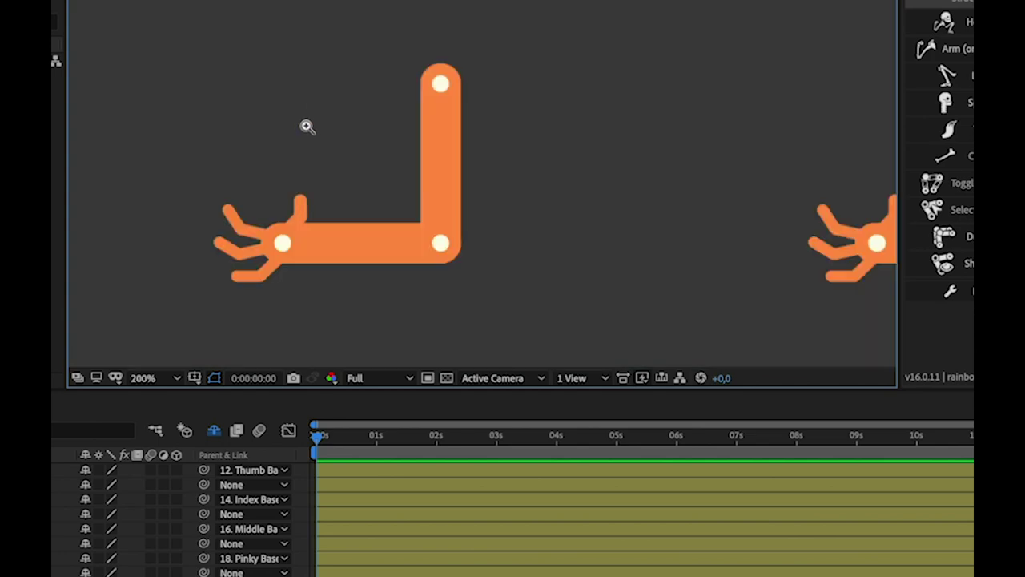
{"action": "scroll", "coordinate": [469, 126], "scroll_direction": "left", "scroll_amount": 5}
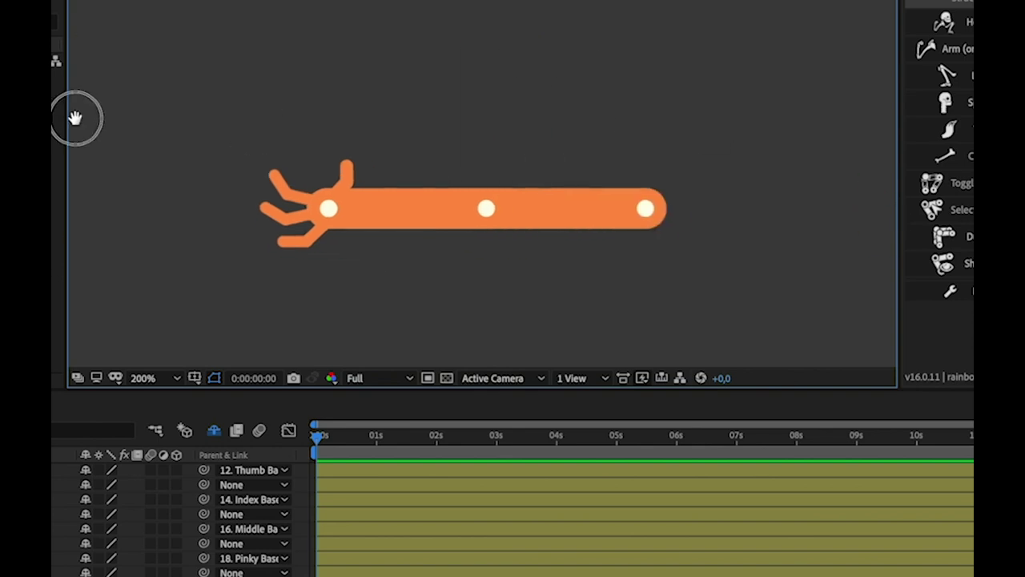
{"action": "scroll", "coordinate": [416, 148], "scroll_direction": "up", "scroll_amount": 2}
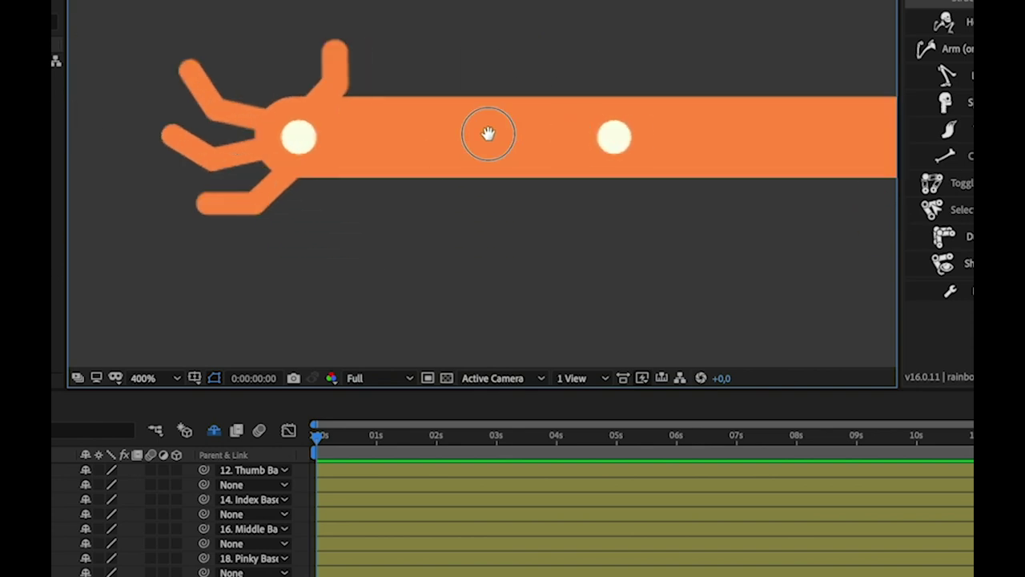
{"action": "scroll", "coordinate": [478, 161], "scroll_direction": "down", "scroll_amount": 2}
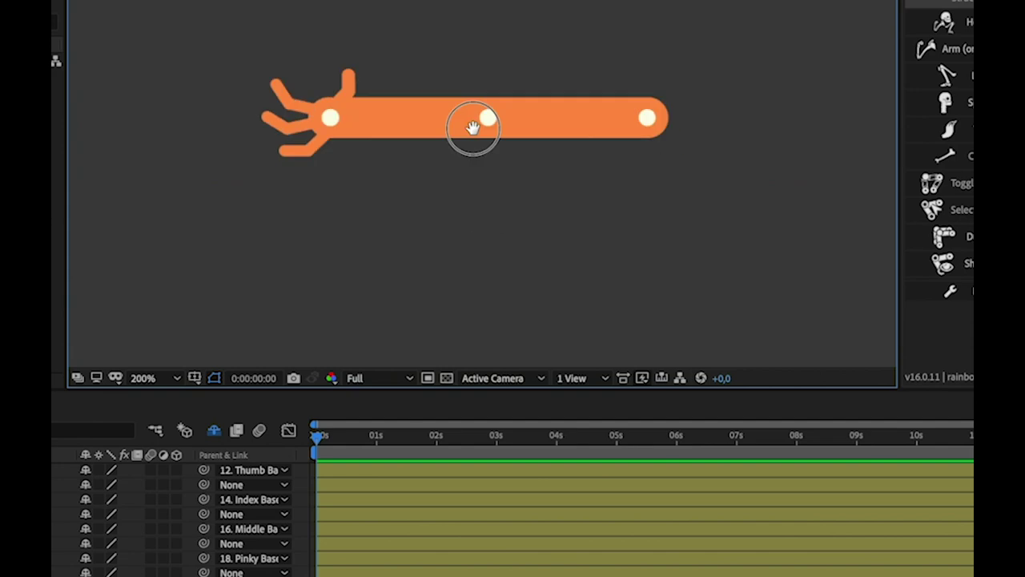
{"action": "left_click_drag", "start_coordinate": [473, 128], "coordinate": [510, 123]}
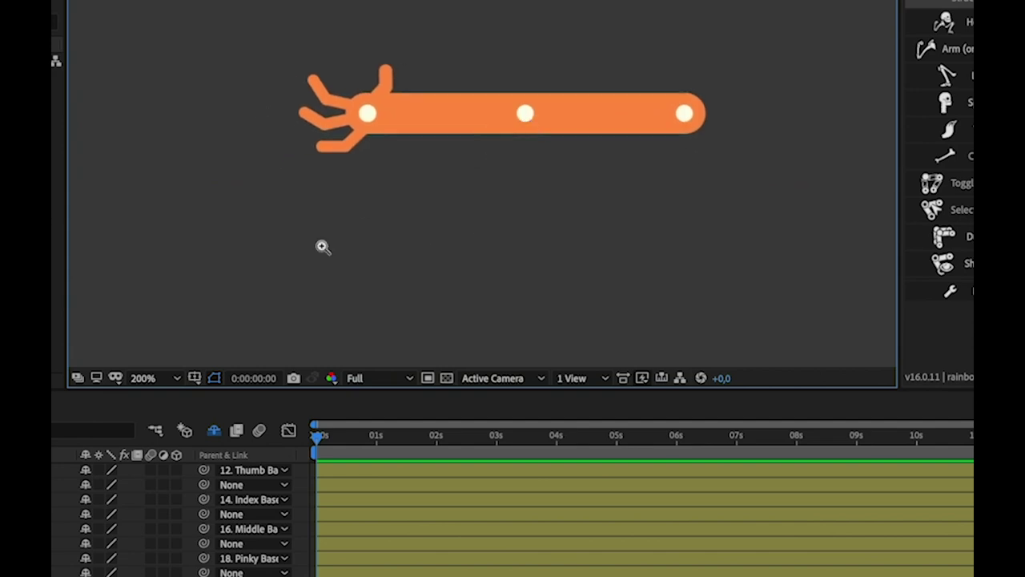
{"action": "left_click", "coordinate": [472, 120]}
{"action": "scroll", "coordinate": [540, 121], "scroll_direction": "left", "scroll_amount": 2}
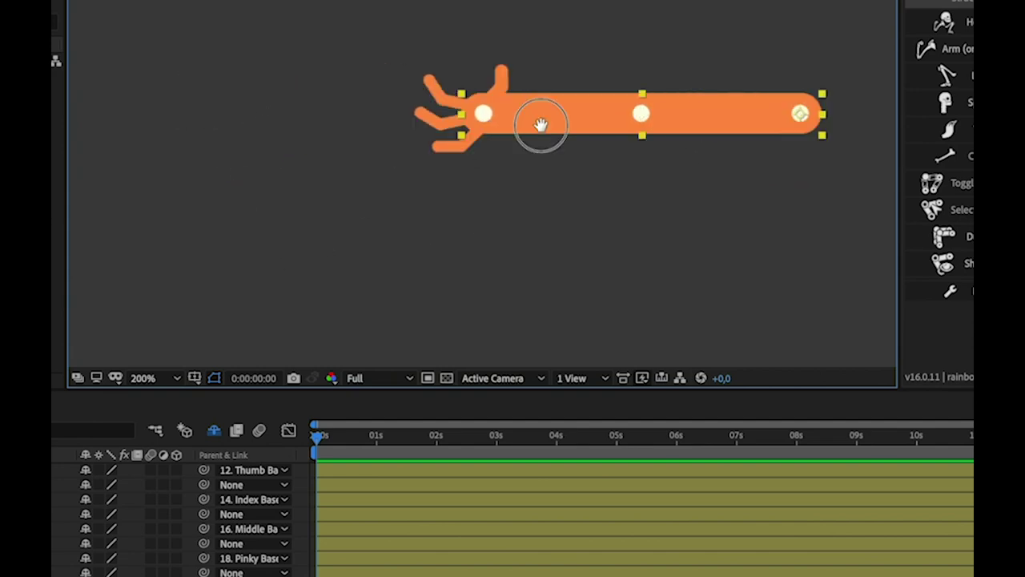
{"action": "scroll", "coordinate": [256, 64], "scroll_direction": "left", "scroll_amount": 5}
{"action": "left_click_drag", "start_coordinate": [442, 158], "coordinate": [137, 158]}
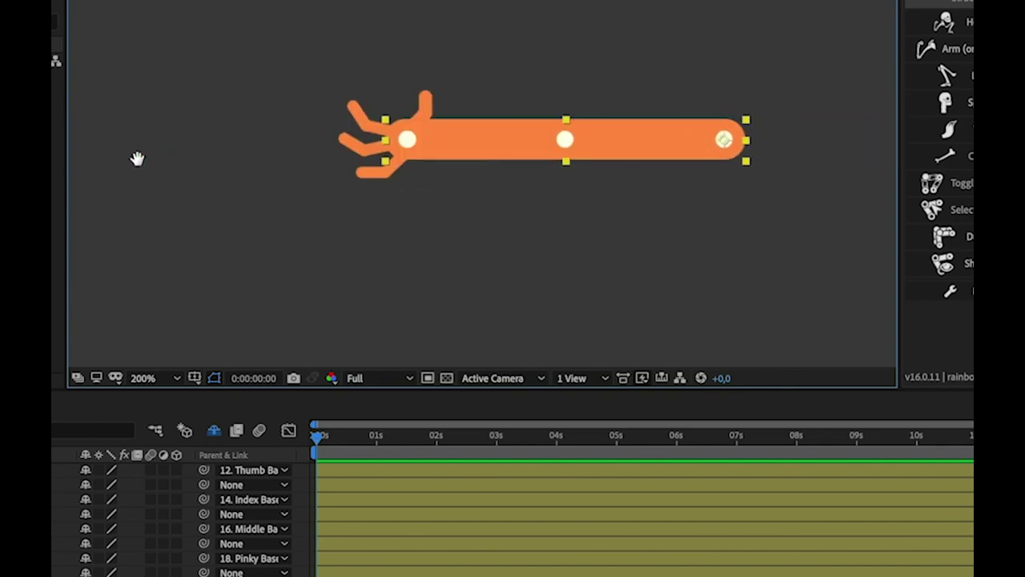
{"action": "left_click_drag", "start_coordinate": [495, 149], "coordinate": [521, 11]}
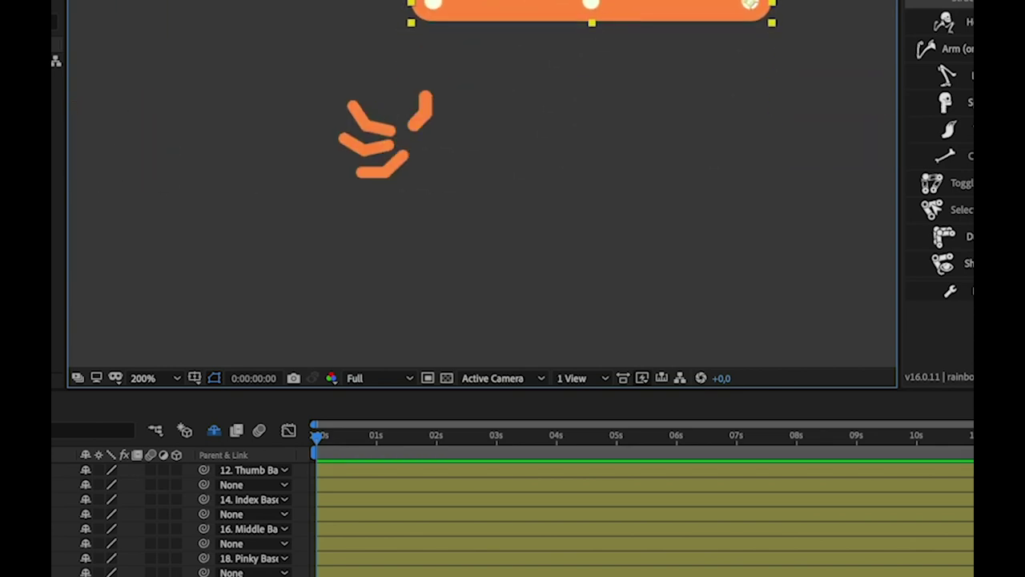
{"action": "key", "text": "ctrl+z"}
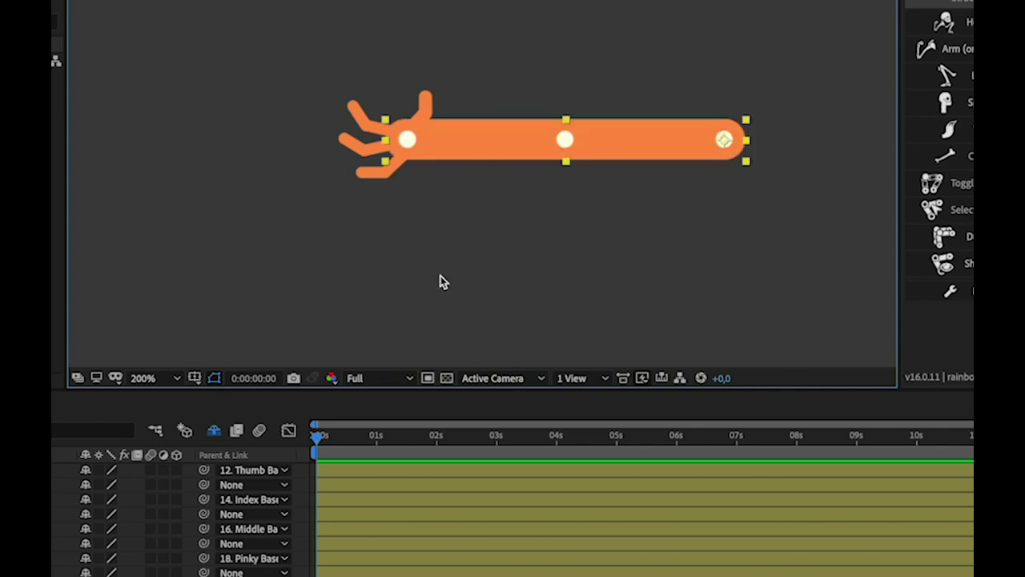
{"action": "left_click", "coordinate": [490, 240]}
{"action": "left_click", "coordinate": [502, 149]}
{"action": "left_click", "coordinate": [491, 36]}
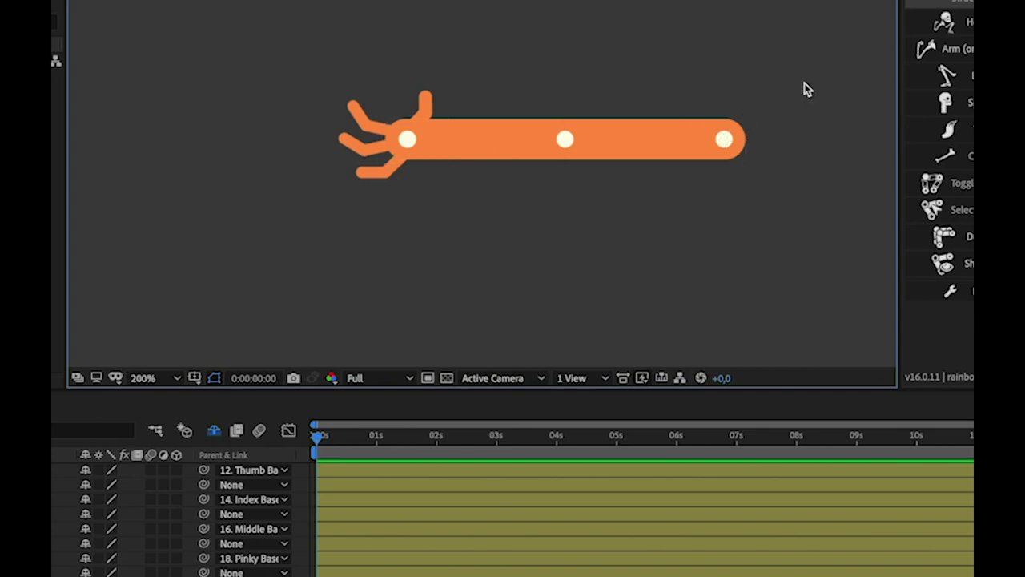
- Select the thumb, index, middle and pinky finger layers and reveal the thumb's Rotation
{"action": "left_click", "coordinate": [425, 102]}
{"action": "left_click", "coordinate": [354, 112]}
{"action": "left_click", "coordinate": [350, 144]}
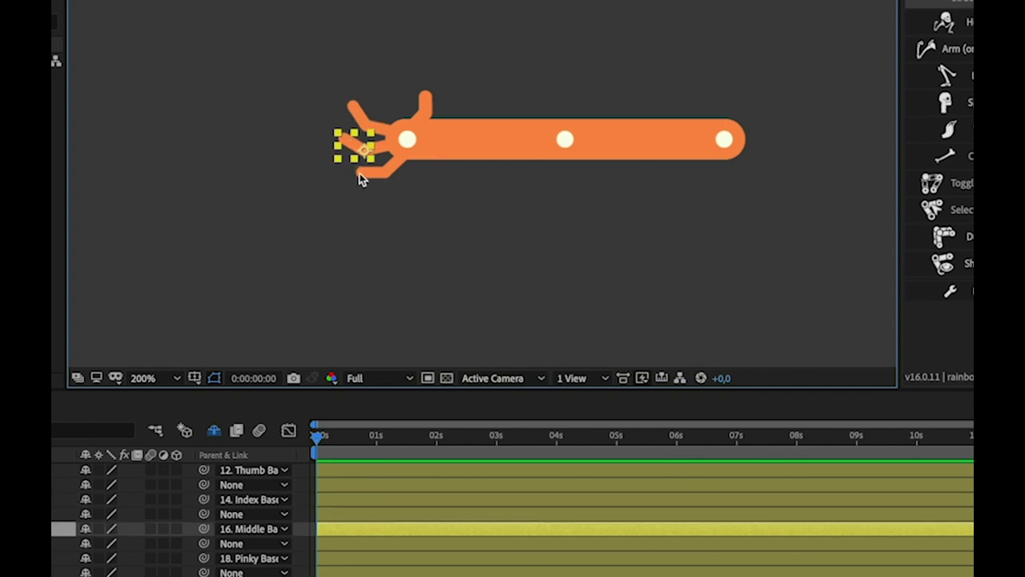
{"action": "left_click", "coordinate": [370, 171]}
{"action": "left_click", "coordinate": [375, 148]}
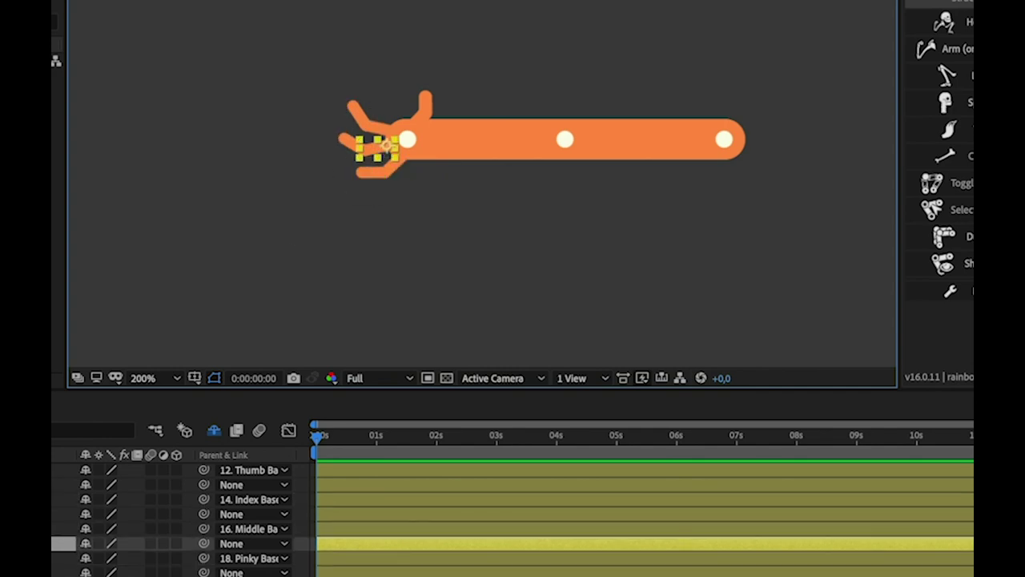
{"action": "left_click", "coordinate": [121, 409]}
{"action": "left_click", "coordinate": [426, 102]}
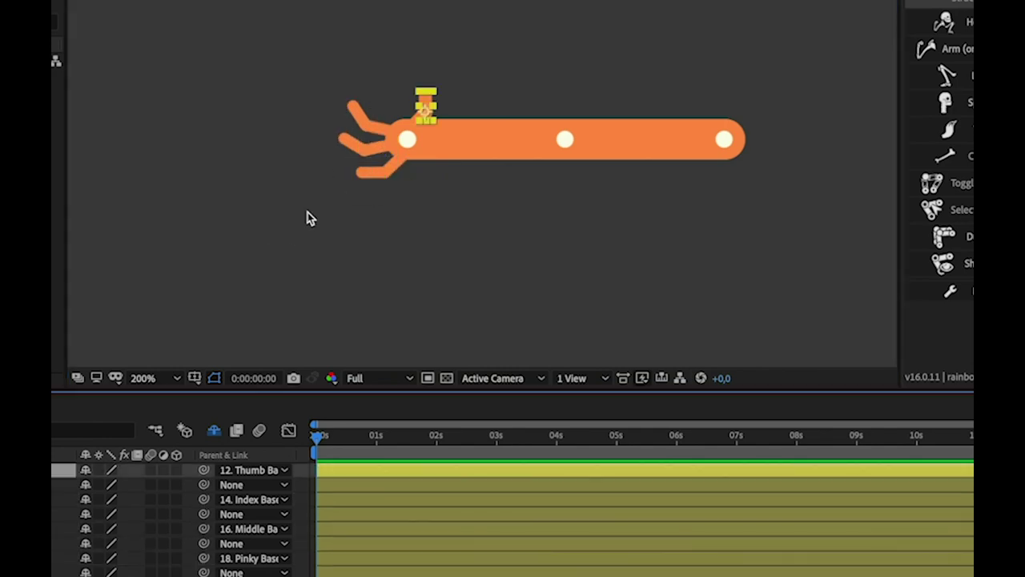
{"action": "scroll", "coordinate": [307, 212], "scroll_direction": "up", "scroll_amount": 2}
{"action": "left_click_drag", "start_coordinate": [520, 105], "coordinate": [520, 186]}
{"action": "key", "text": "r"}
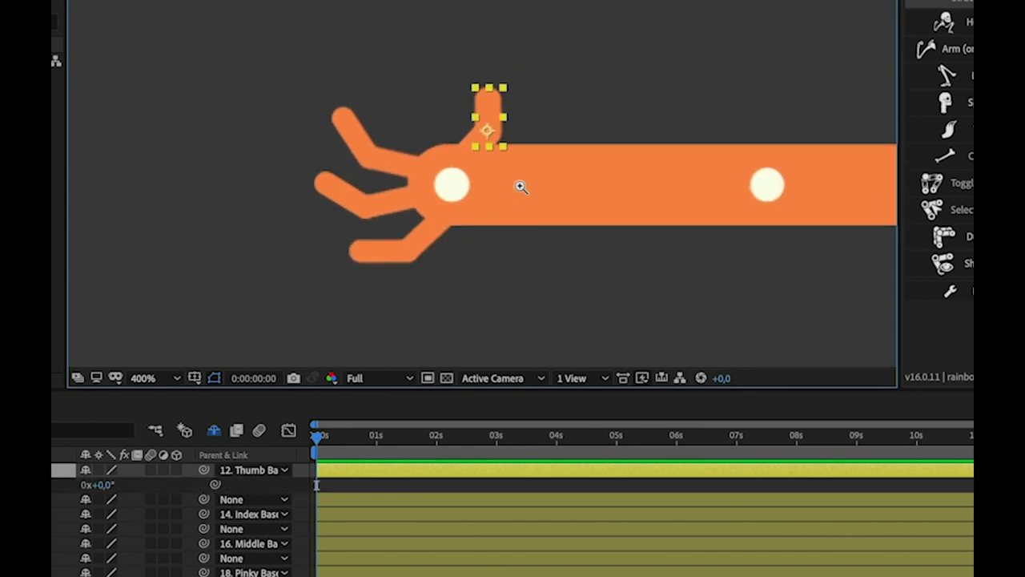
- Rotate the index and middle fingers around their bases, then undo to restore the angles
{"action": "left_click", "coordinate": [400, 166]}
{"action": "mouse_move", "coordinate": [400, 166]}
{"action": "left_mouse_down"}
{"action": "mouse_move", "coordinate": [406, 130]}
{"action": "mouse_move", "coordinate": [390, 198]}
{"action": "left_mouse_up"}
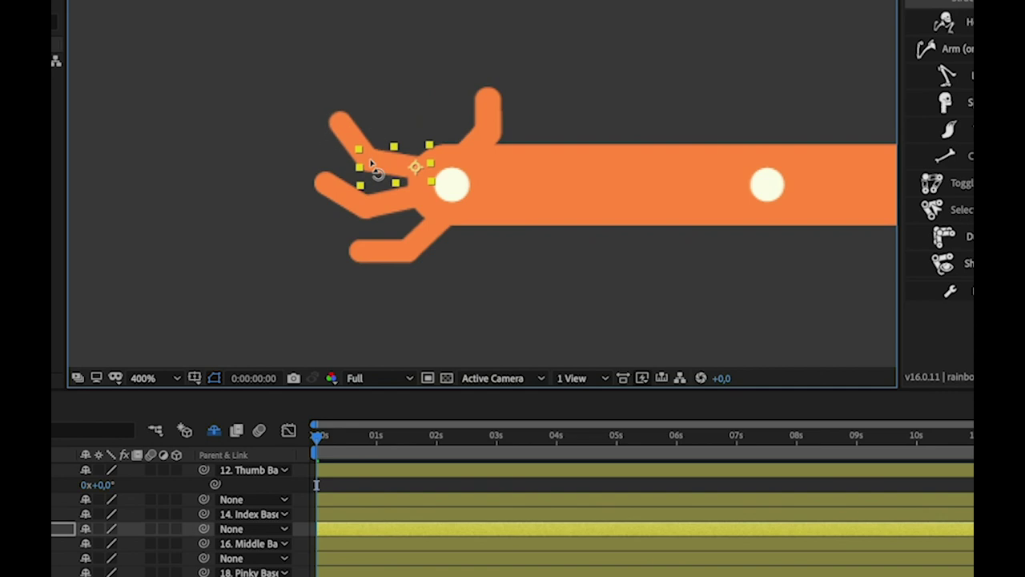
{"action": "left_click", "coordinate": [390, 217]}
{"action": "left_click_drag", "start_coordinate": [390, 210], "coordinate": [430, 245]}
{"action": "left_click", "coordinate": [423, 244]}
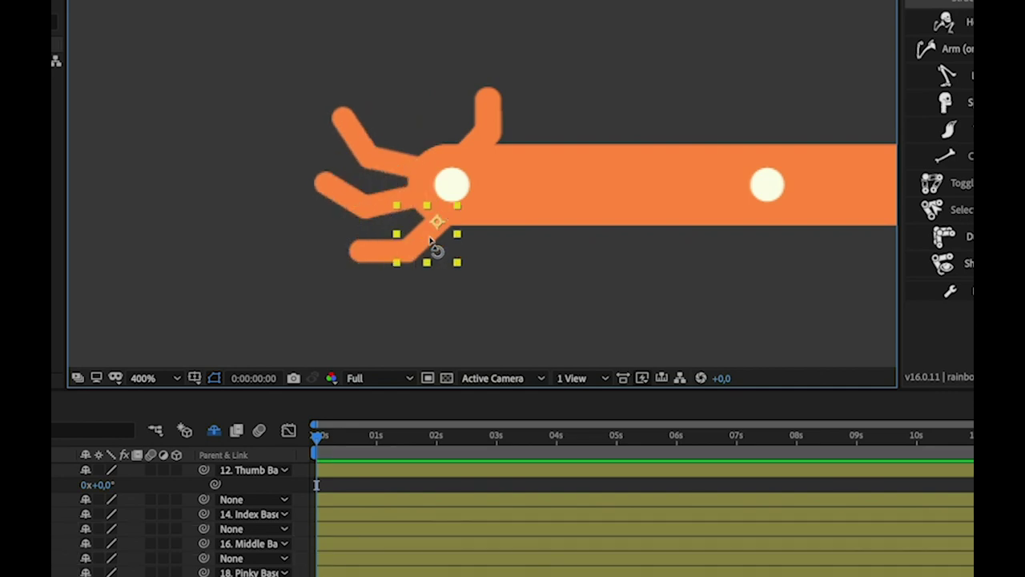
{"action": "key", "text": "ctrl+z"}
- Zoom out, select the orange arm layer, choose the Puppet Position Pin tool and collapse Rotation
{"action": "left_click", "coordinate": [641, 197], "text": "alt"}
{"action": "left_click_drag", "start_coordinate": [641, 197], "coordinate": [545, 225]}
{"action": "left_click", "coordinate": [546, 225]}
{"action": "left_click", "coordinate": [516, 179]}
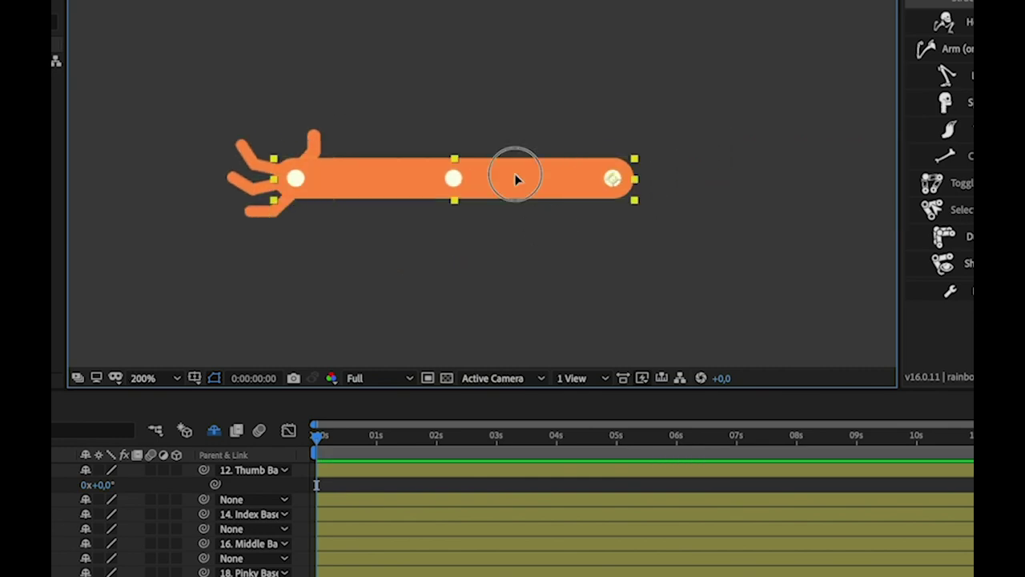
{"action": "key", "text": "ctrl+p"}
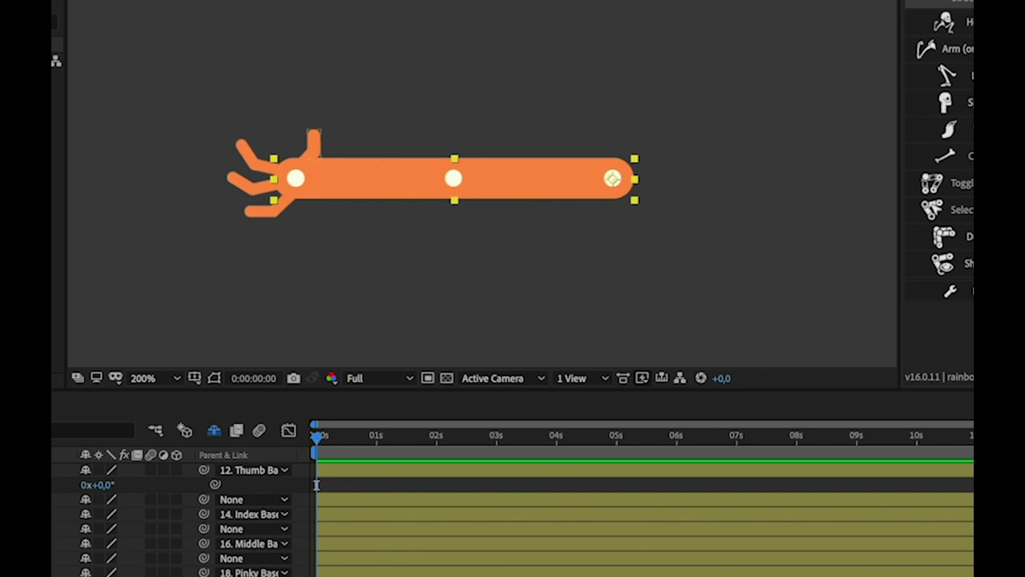
{"action": "left_click", "coordinate": [316, 484]}
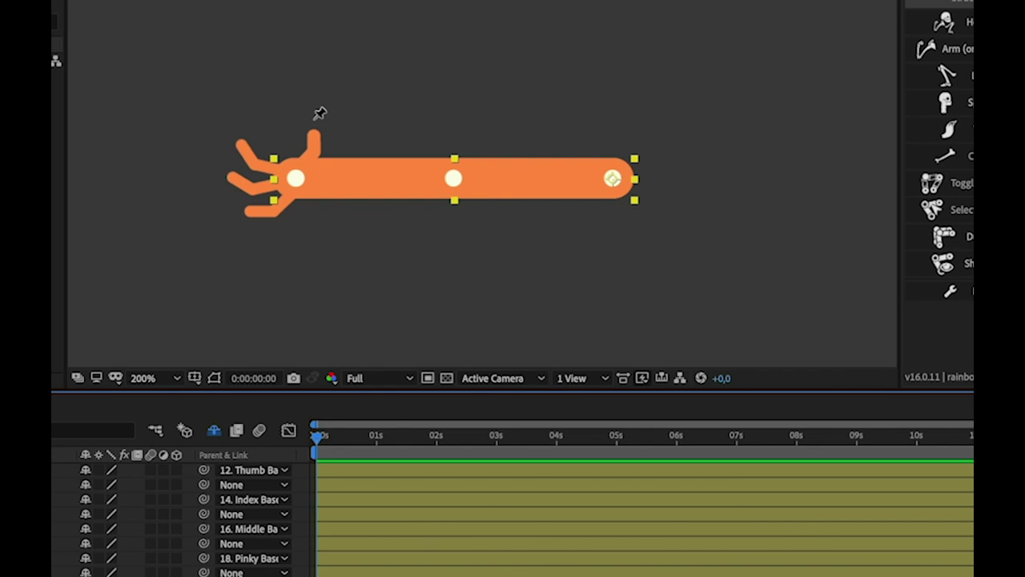
- Zoom onto the arm and place puppet pins on the left, middle and right joint circles
{"action": "scroll", "coordinate": [387, 185], "scroll_direction": "up", "scroll_amount": 2}
{"action": "mouse_move", "coordinate": [469, 209]}
{"action": "left_mouse_down"}
{"action": "mouse_move", "coordinate": [393, 203]}
{"action": "mouse_move", "coordinate": [425, 206]}
{"action": "left_mouse_up"}
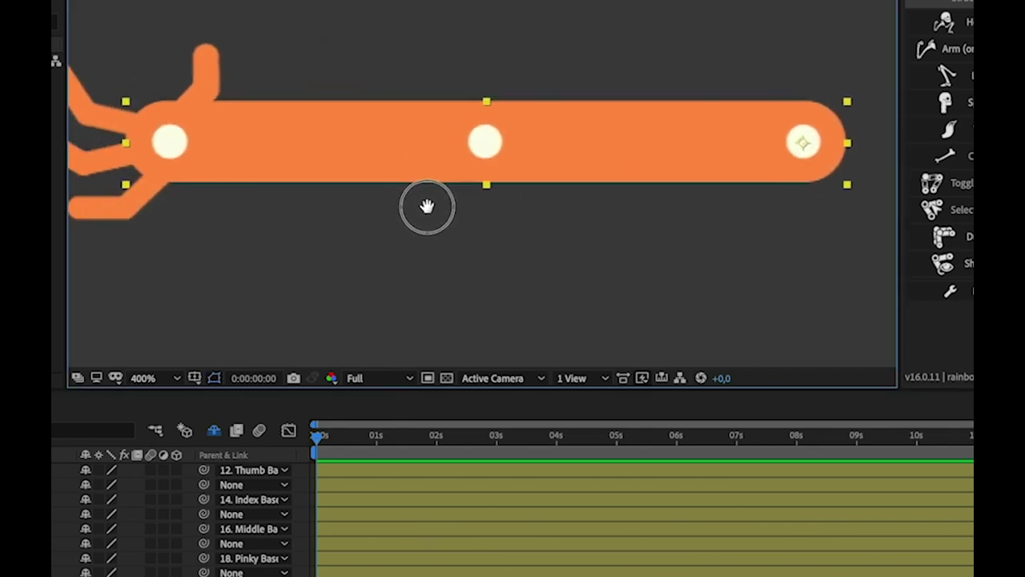
{"action": "left_click", "coordinate": [178, 138]}
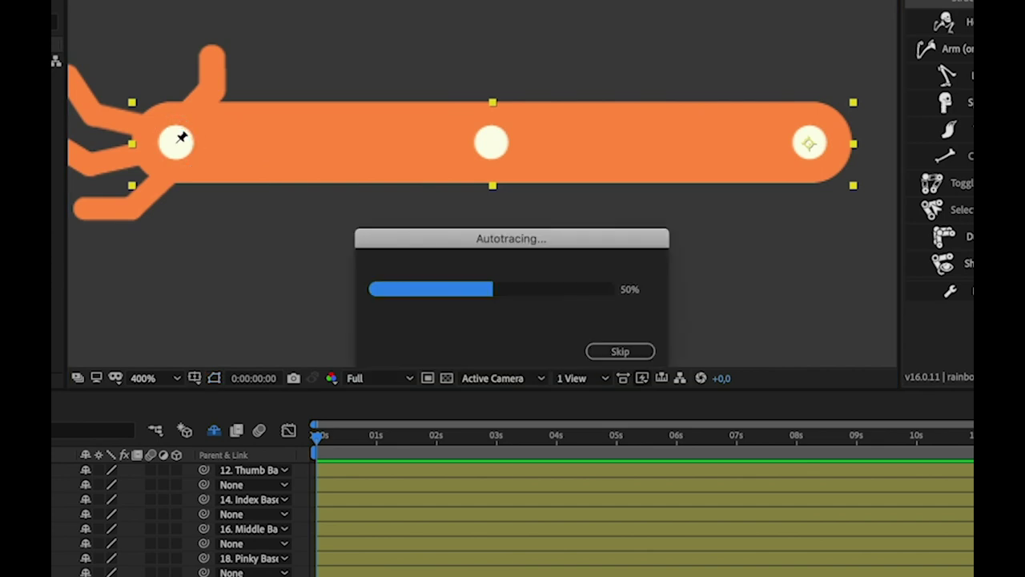
{"action": "left_click", "coordinate": [493, 139]}
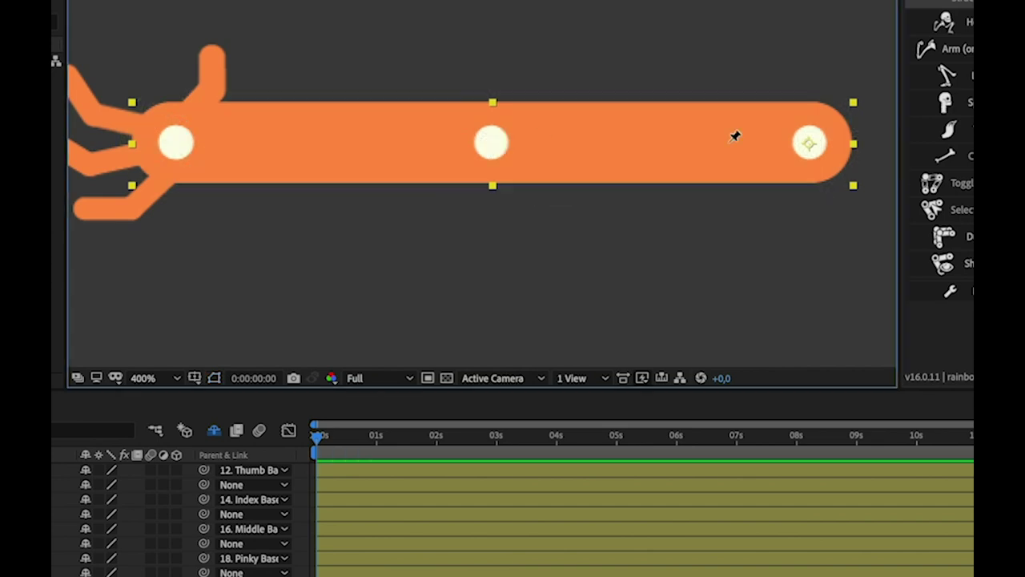
{"action": "left_click", "coordinate": [807, 142]}
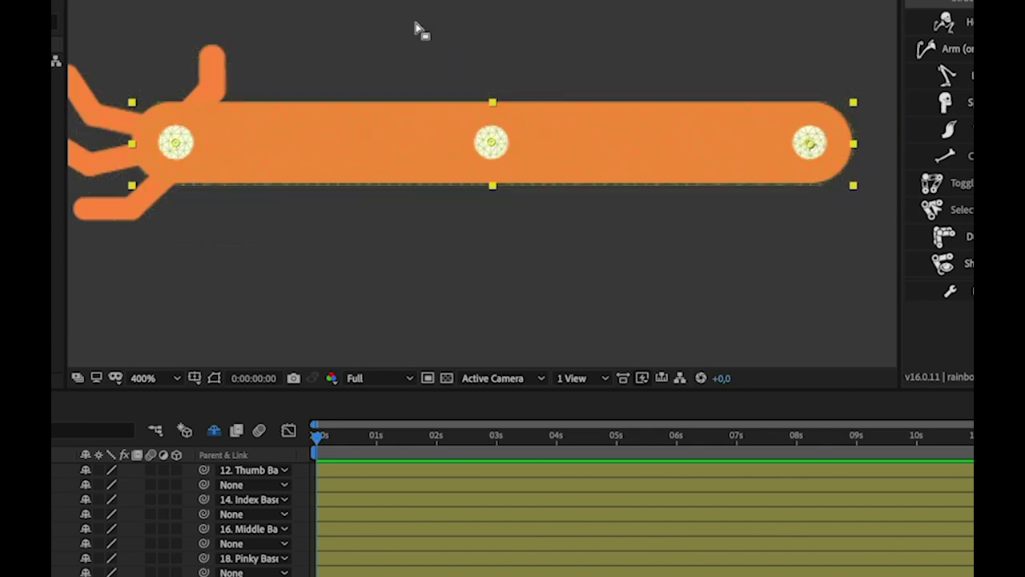
{"action": "mouse_move", "coordinate": [491, 143]}
{"action": "left_mouse_down"}
{"action": "mouse_move", "coordinate": [492, 95]}
{"action": "mouse_move", "coordinate": [486, 255]}
{"action": "mouse_move", "coordinate": [409, 16]}
{"action": "left_mouse_up"}
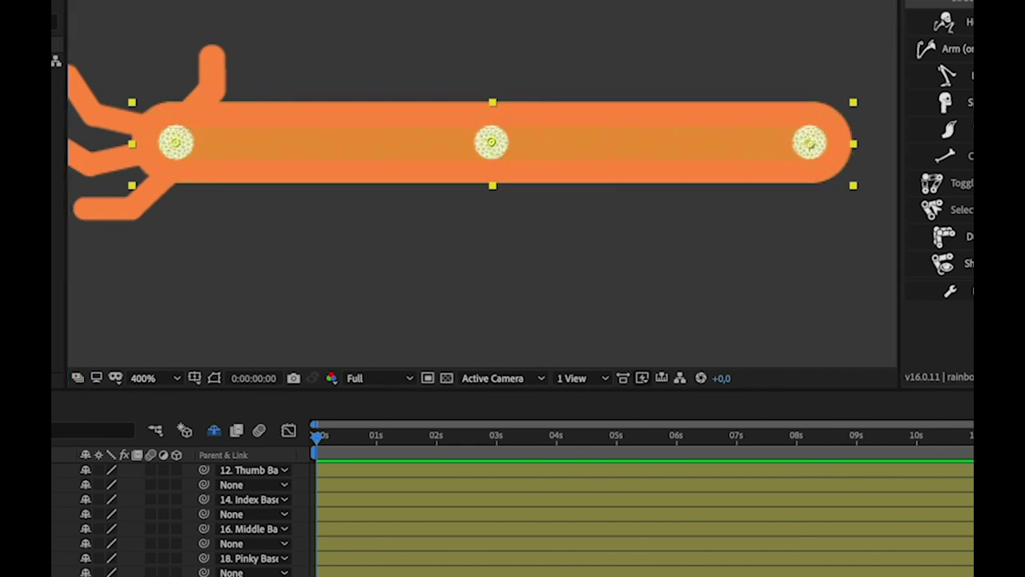
{"action": "mouse_move", "coordinate": [492, 144]}
{"action": "left_mouse_down"}
{"action": "mouse_move", "coordinate": [492, 217]}
{"action": "mouse_move", "coordinate": [496, 27]}
{"action": "mouse_move", "coordinate": [492, 142]}
{"action": "left_mouse_up"}
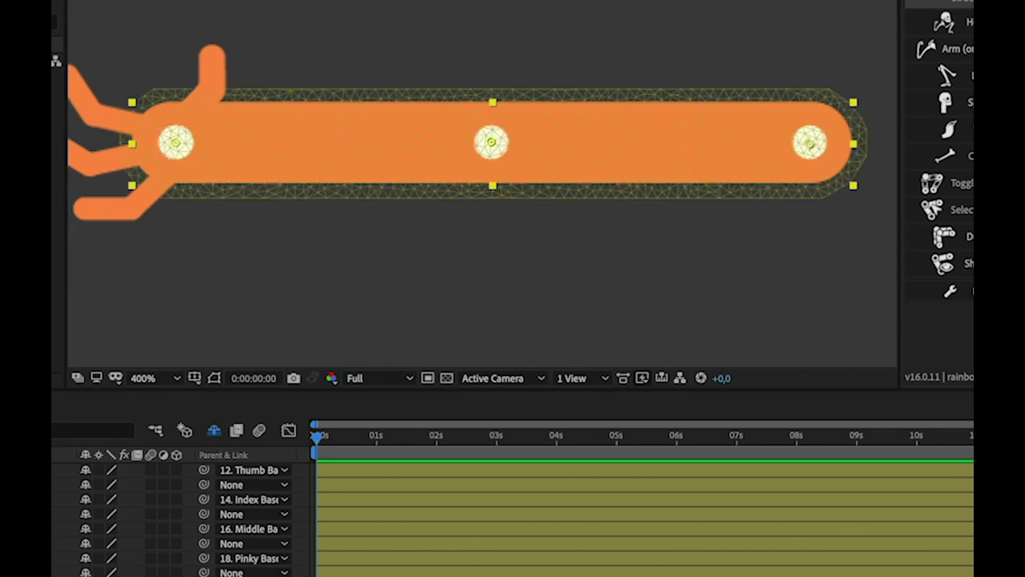
{"action": "left_click", "coordinate": [494, 80]}
{"action": "left_click_drag", "start_coordinate": [494, 80], "coordinate": [494, 26]}
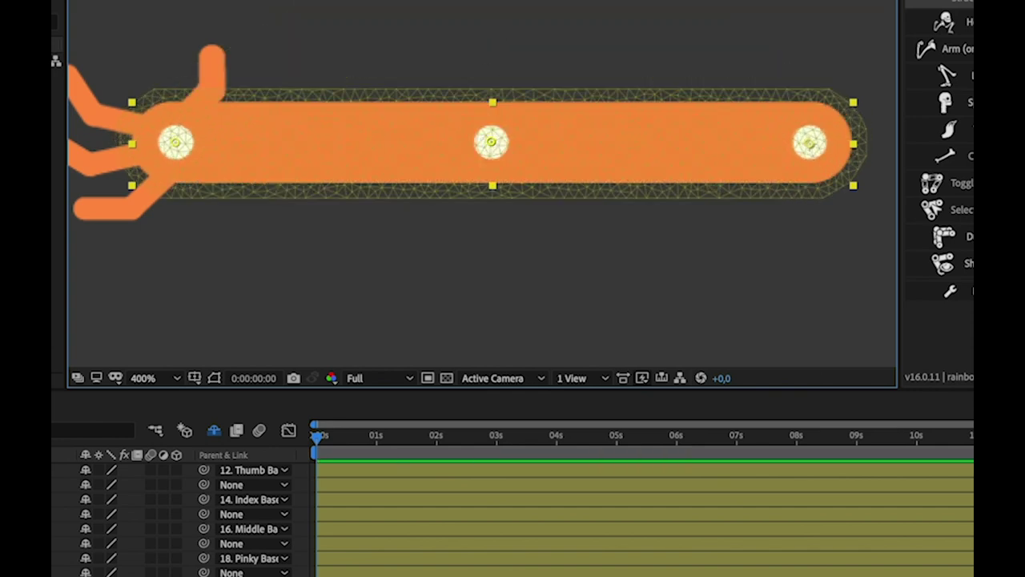
{"action": "key", "text": "v"}
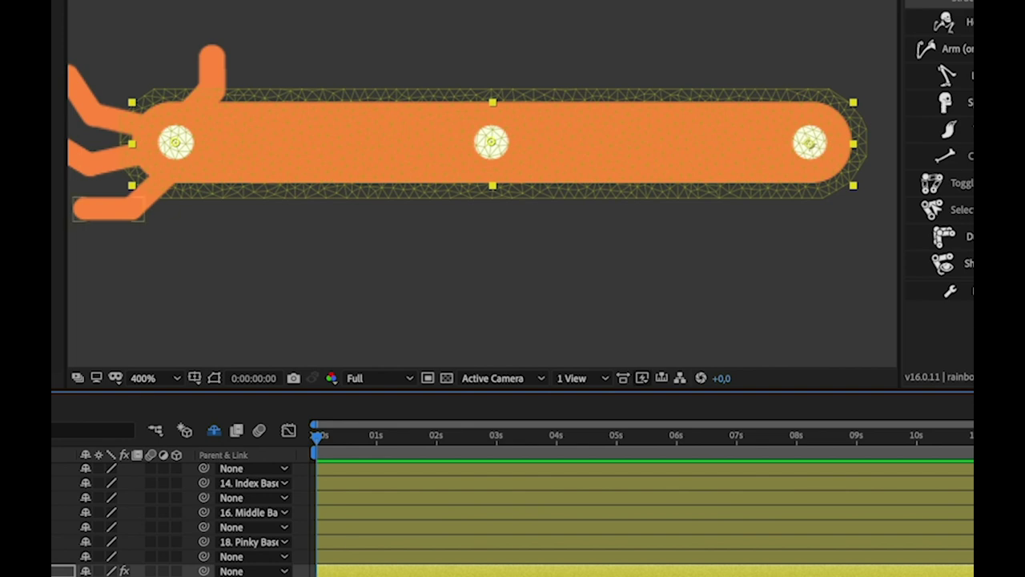
- Select the arm layer and change its Puppet Engine, bringing up the deformation warning
{"action": "scroll", "coordinate": [184, 512], "scroll_direction": "up", "scroll_amount": 1}
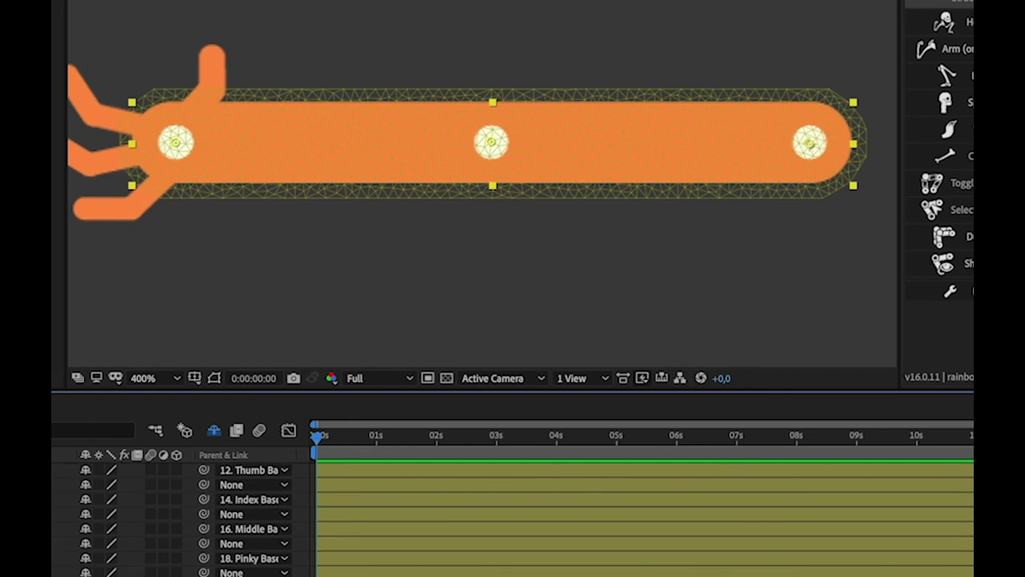
{"action": "scroll", "coordinate": [513, 521], "scroll_direction": "down", "scroll_amount": 5}
{"action": "scroll", "coordinate": [512, 520], "scroll_direction": "down", "scroll_amount": 2}
{"action": "scroll", "coordinate": [512, 520], "scroll_direction": "up", "scroll_amount": 5}
{"action": "scroll", "coordinate": [512, 521], "scroll_direction": "down", "scroll_amount": 2}
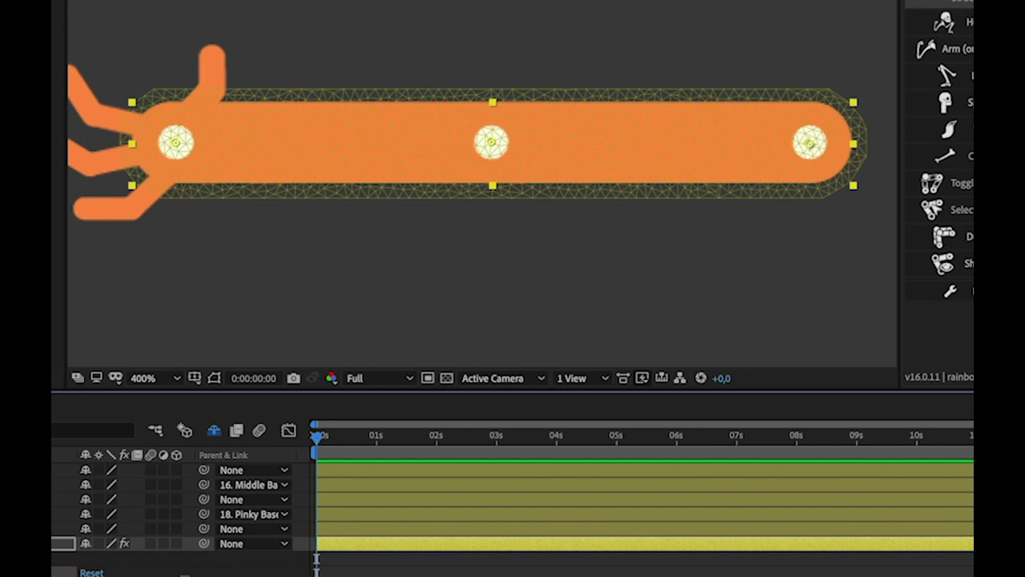
{"action": "scroll", "coordinate": [513, 521], "scroll_direction": "up", "scroll_amount": 2}
{"action": "left_click", "coordinate": [240, 570]}
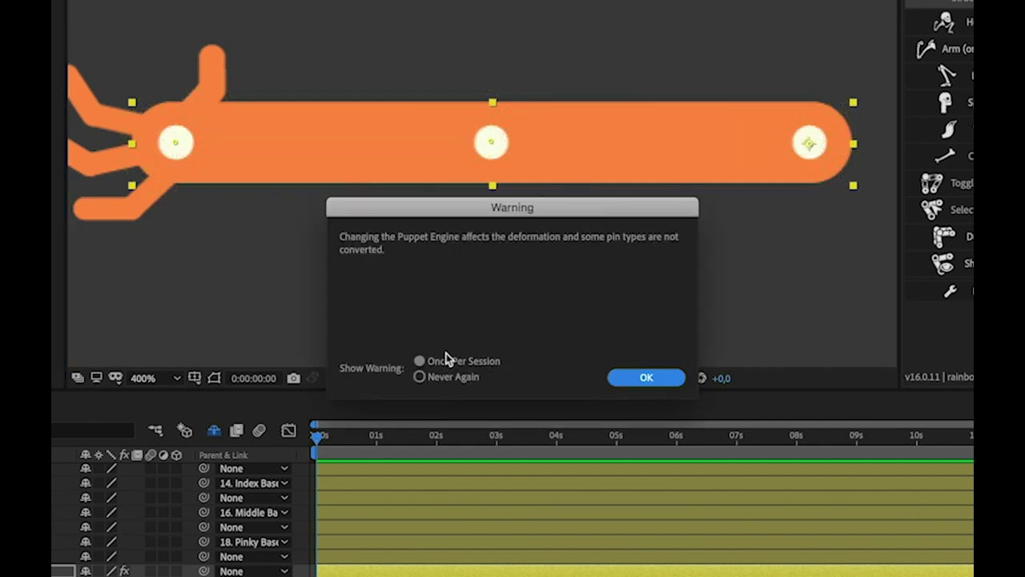
- Accept the Puppet Engine warning, then select the arm's middle and left puppet pins
{"action": "left_click", "coordinate": [641, 376]}
{"action": "left_click", "coordinate": [492, 143]}
{"action": "left_click", "coordinate": [174, 143]}
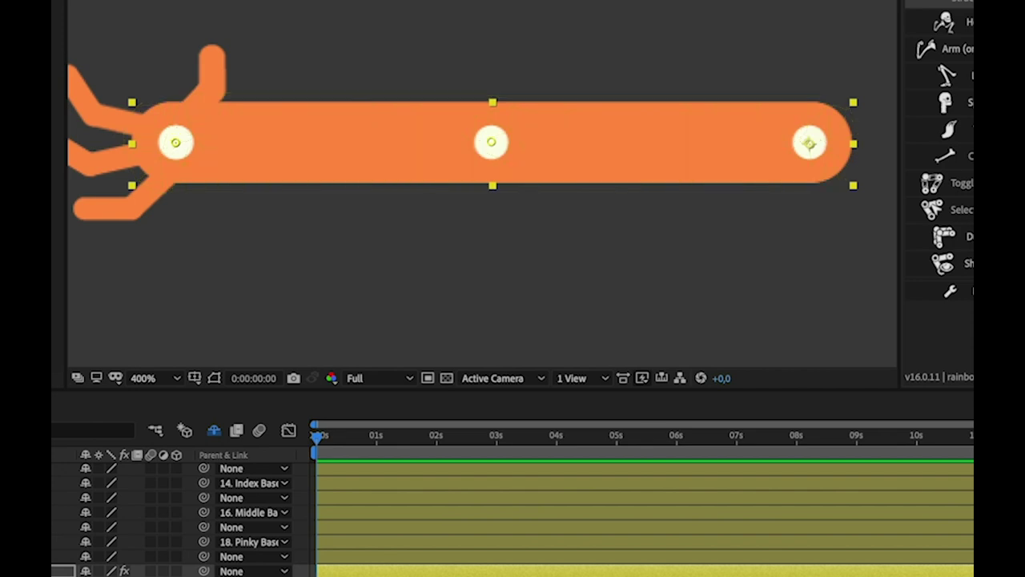
{"action": "mouse_move", "coordinate": [494, 153]}
{"action": "left_mouse_down"}
{"action": "mouse_move", "coordinate": [466, 370]}
{"action": "mouse_move", "coordinate": [458, 66]}
{"action": "left_mouse_up"}
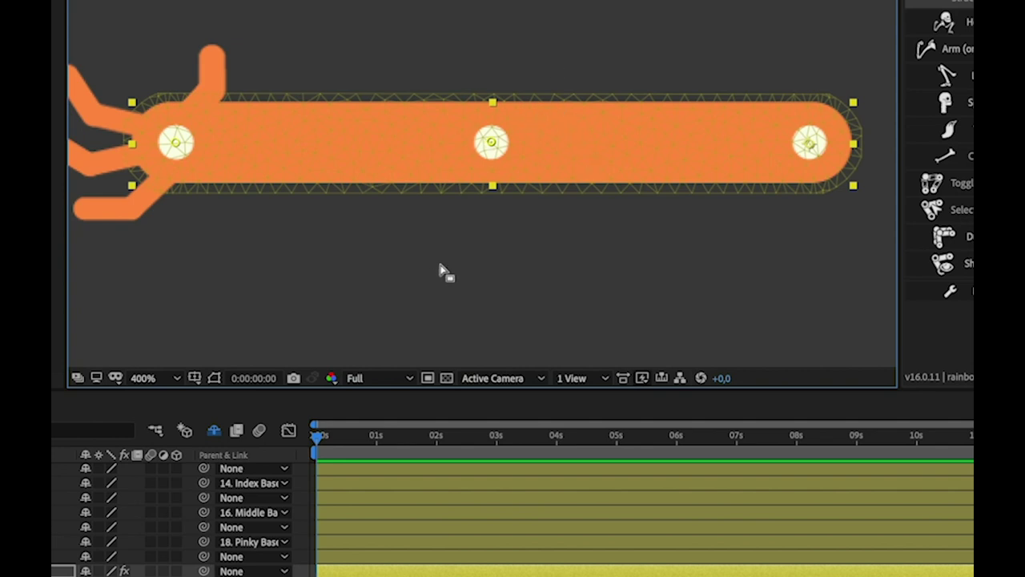
{"action": "mouse_move", "coordinate": [492, 143]}
{"action": "left_mouse_down"}
{"action": "mouse_move", "coordinate": [495, 51]}
{"action": "mouse_move", "coordinate": [487, 304]}
{"action": "left_mouse_up"}
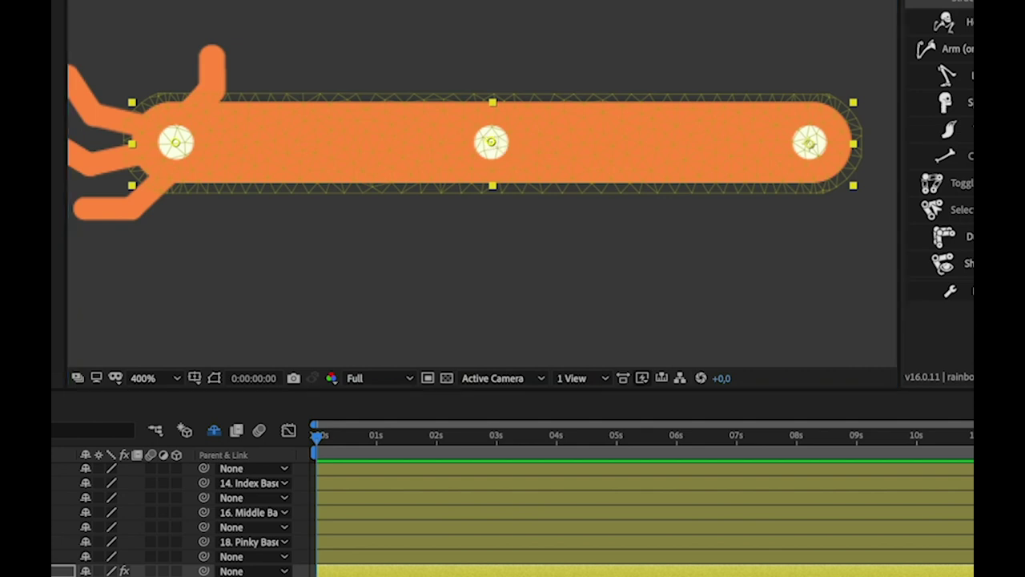
{"action": "left_click", "coordinate": [492, 143]}
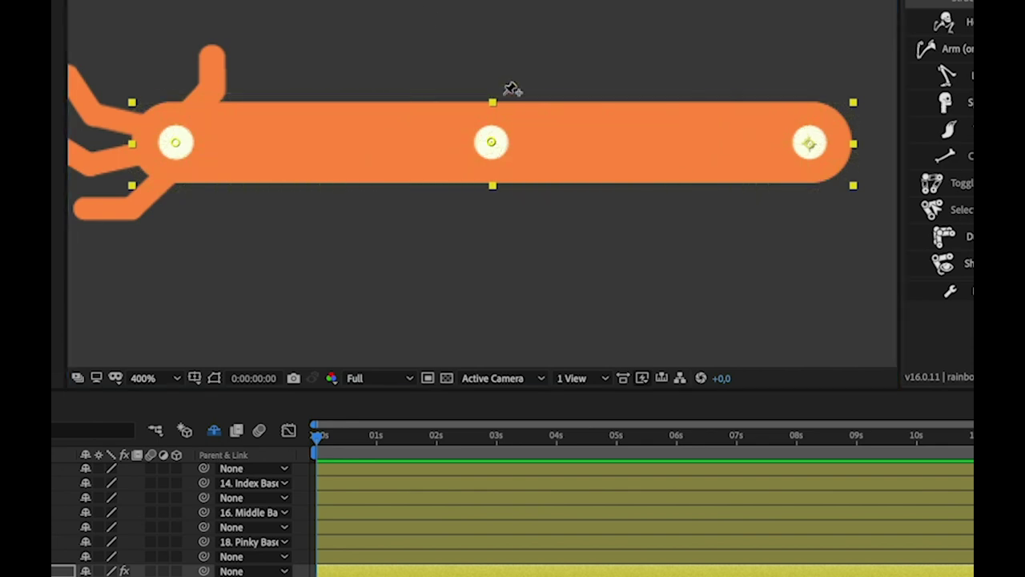
{"action": "left_click", "coordinate": [492, 144]}
{"action": "mouse_move", "coordinate": [491, 144]}
{"action": "left_mouse_down"}
{"action": "mouse_move", "coordinate": [481, 225]}
{"action": "mouse_move", "coordinate": [513, 4]}
{"action": "left_mouse_up"}
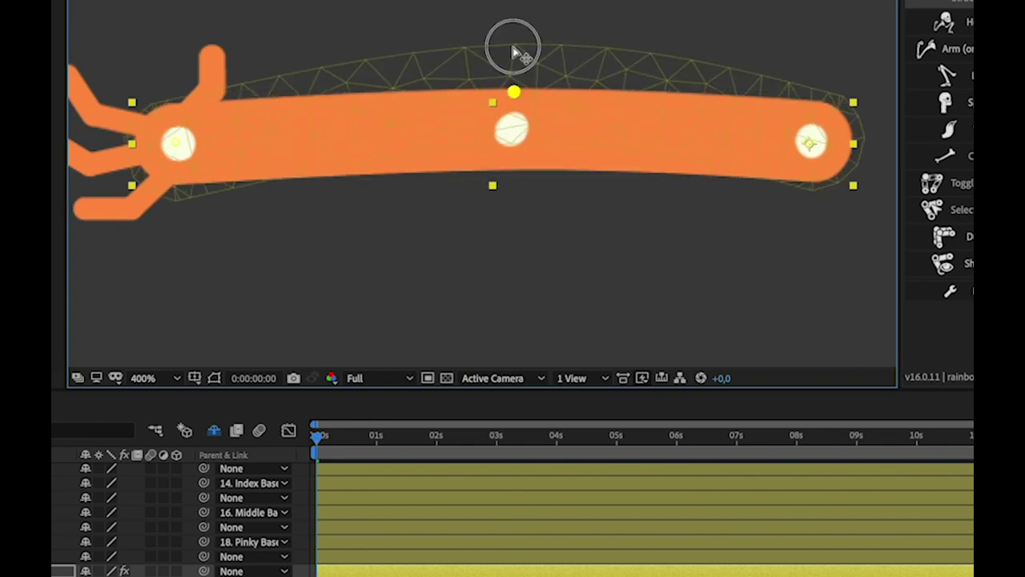
{"action": "mouse_move", "coordinate": [513, 4]}
{"action": "left_mouse_down"}
{"action": "mouse_move", "coordinate": [510, 31]}
{"action": "mouse_move", "coordinate": [510, 19]}
{"action": "left_mouse_up"}
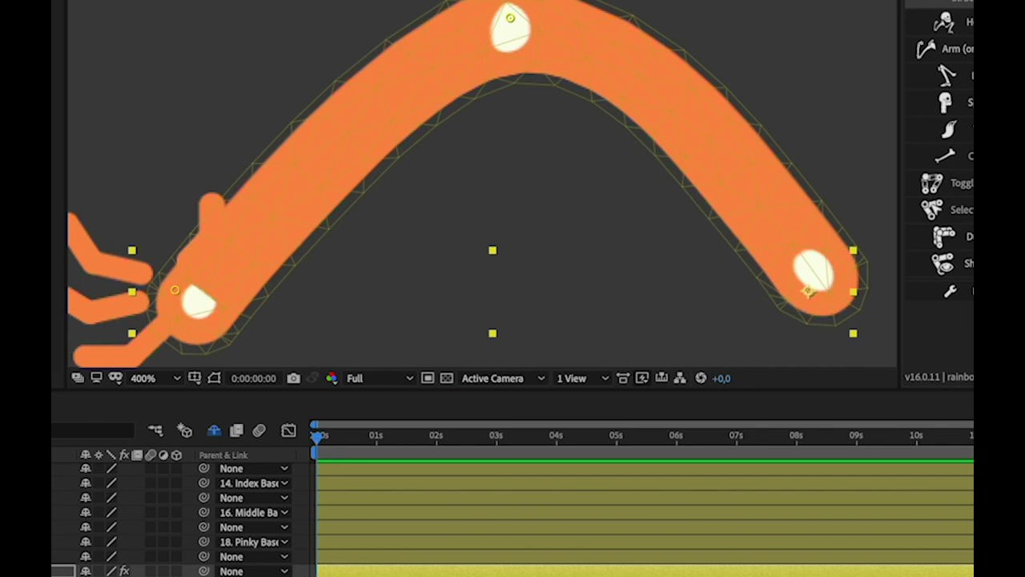
{"action": "mouse_move", "coordinate": [510, 18]}
{"action": "left_mouse_down"}
{"action": "mouse_move", "coordinate": [480, 176]}
{"action": "mouse_move", "coordinate": [470, 4]}
{"action": "left_mouse_up"}
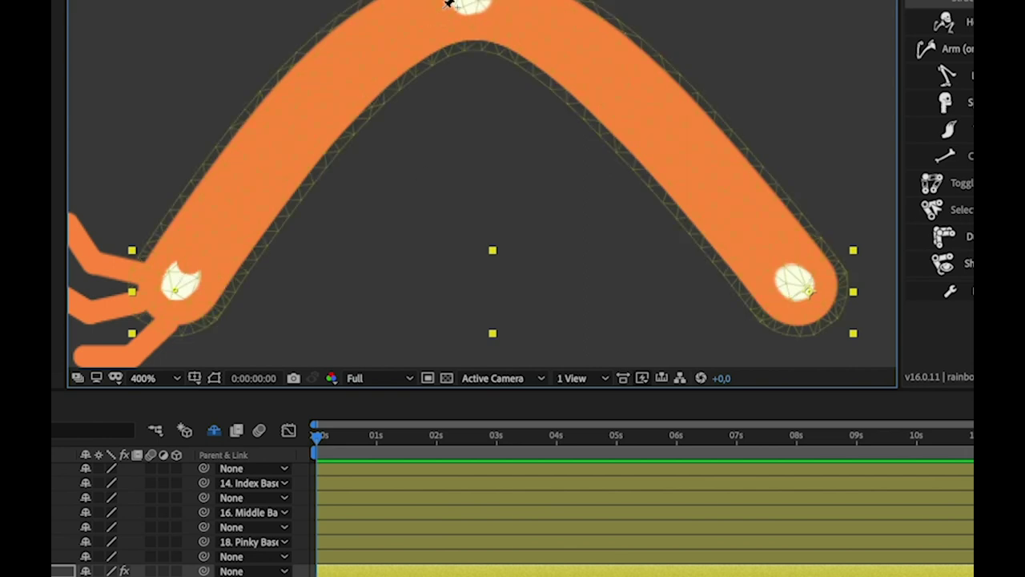
{"action": "left_click_drag", "start_coordinate": [471, 5], "coordinate": [494, 295]}
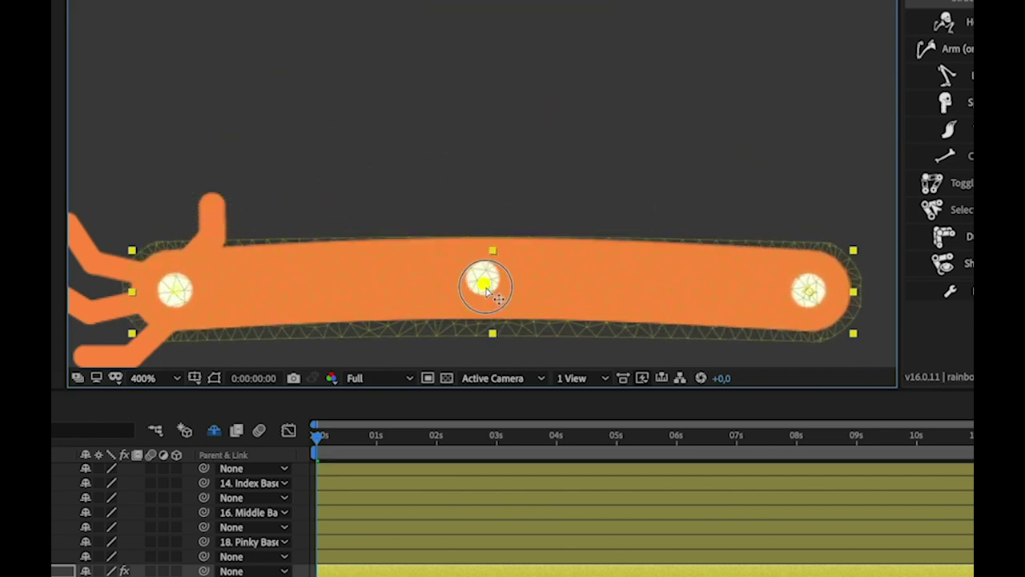
{"action": "mouse_move", "coordinate": [468, 199]}
{"action": "left_mouse_down"}
{"action": "mouse_move", "coordinate": [492, 149]}
{"action": "mouse_move", "coordinate": [442, 110]}
{"action": "left_mouse_up"}
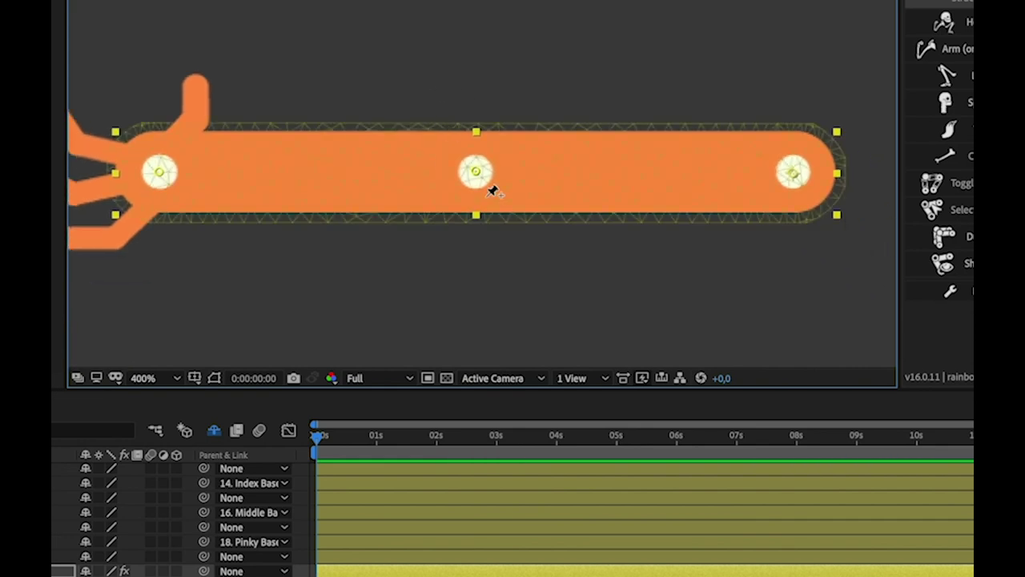
{"action": "left_click", "coordinate": [64, 571]}
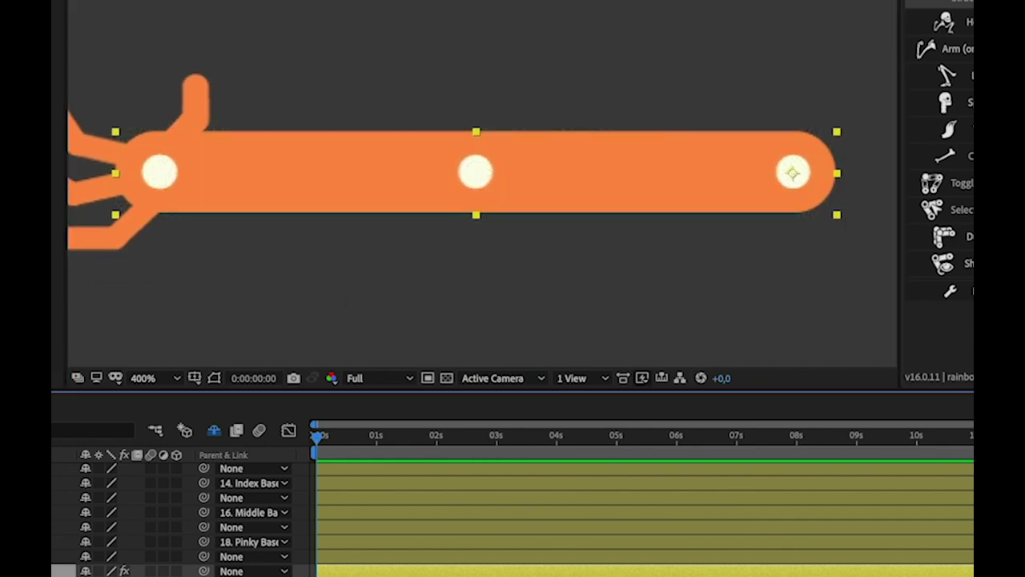
{"action": "key", "text": "e"}
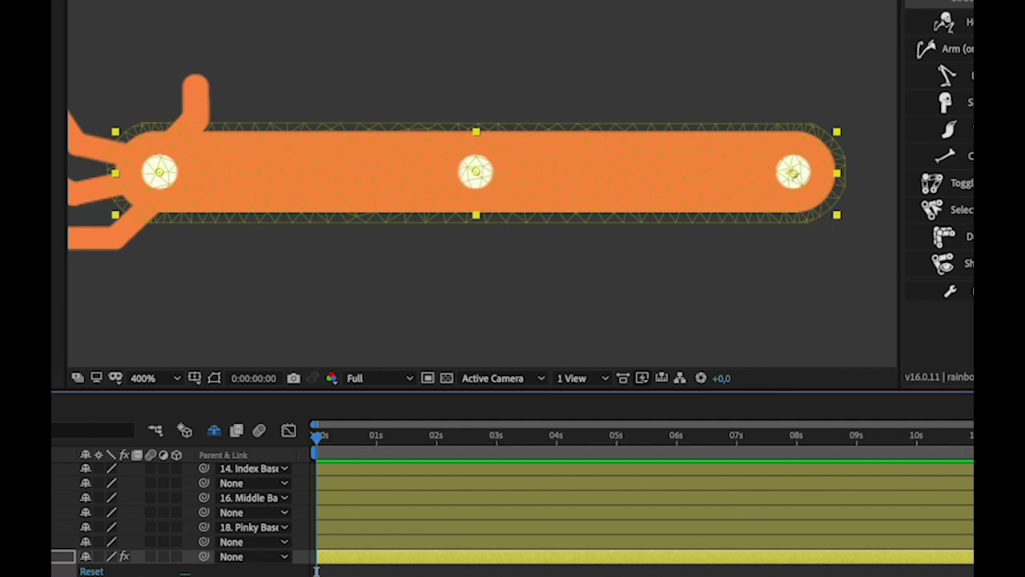
- Use Duik's Constraints tools to add bones to the arm's three puppet pins
{"action": "left_click", "coordinate": [949, 11]}
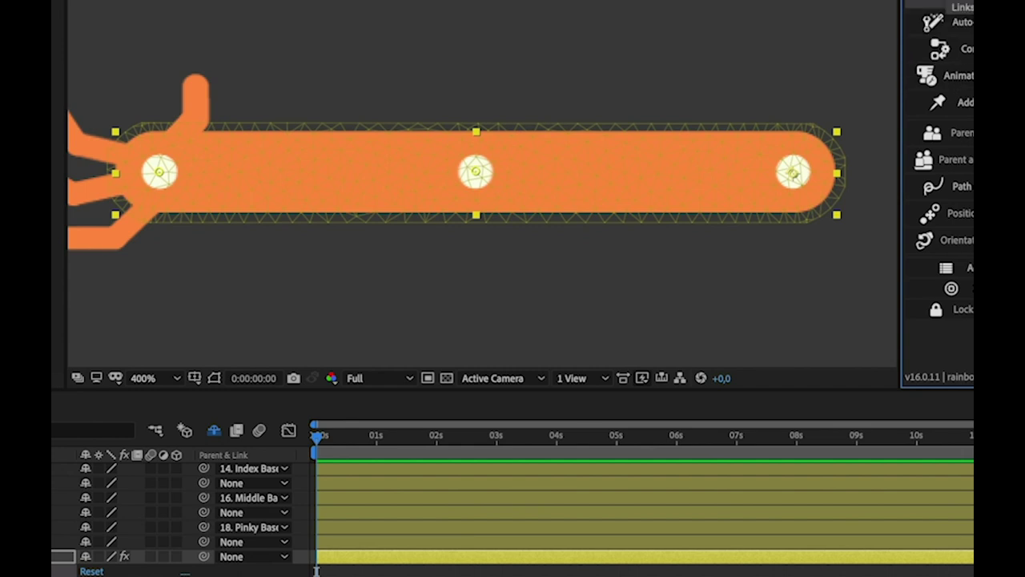
{"action": "left_click", "coordinate": [965, 112]}
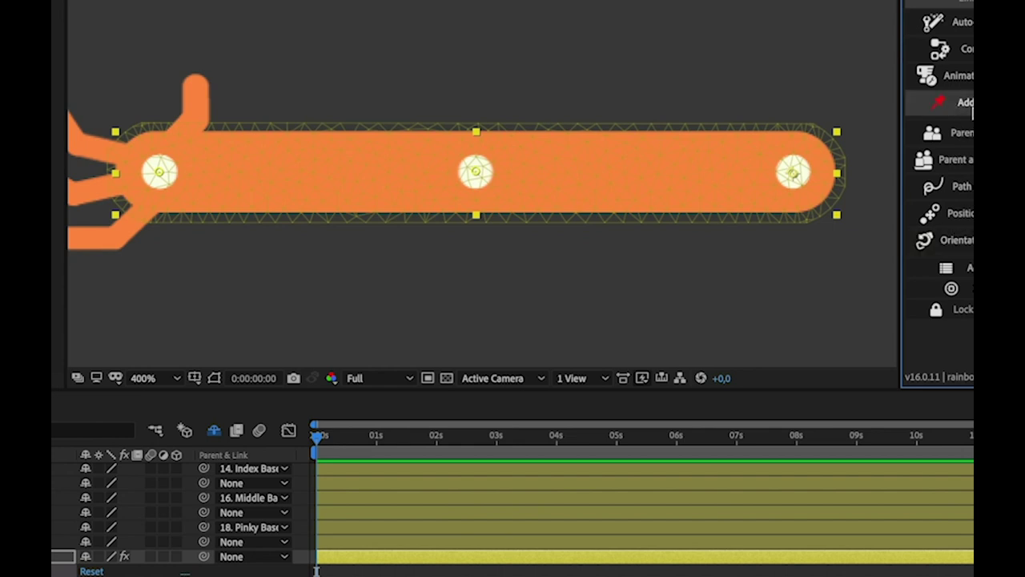
{"action": "left_click", "coordinate": [967, 101]}
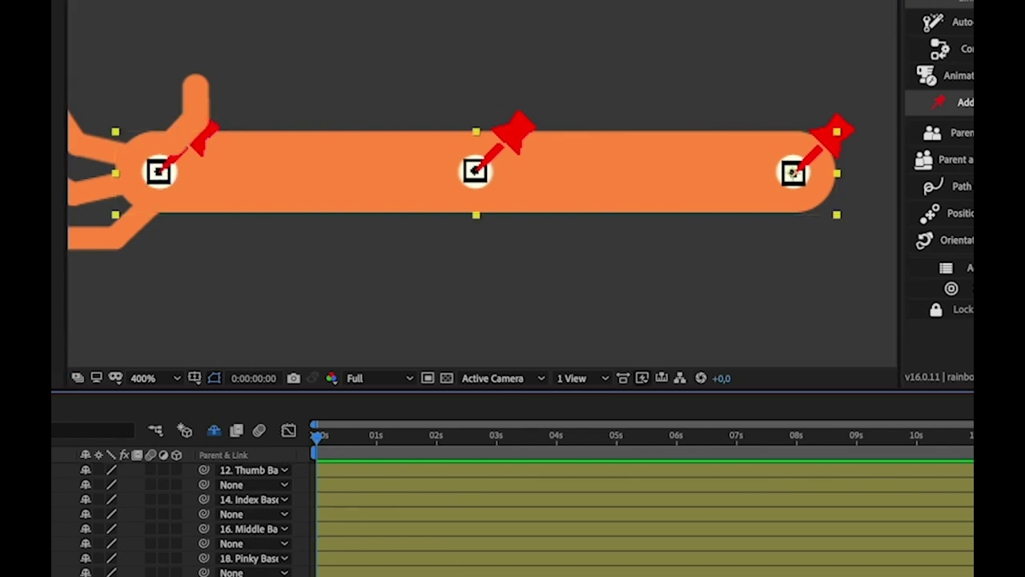
- Check the middle, end and wrist bone controllers by selecting each one in turn
{"action": "left_click", "coordinate": [528, 121]}
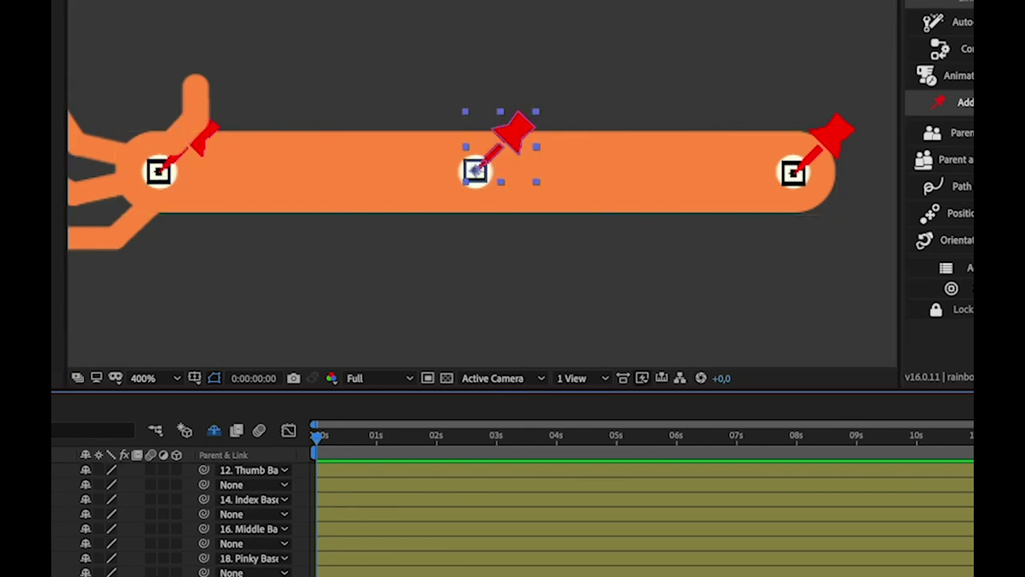
{"action": "left_click", "coordinate": [836, 130]}
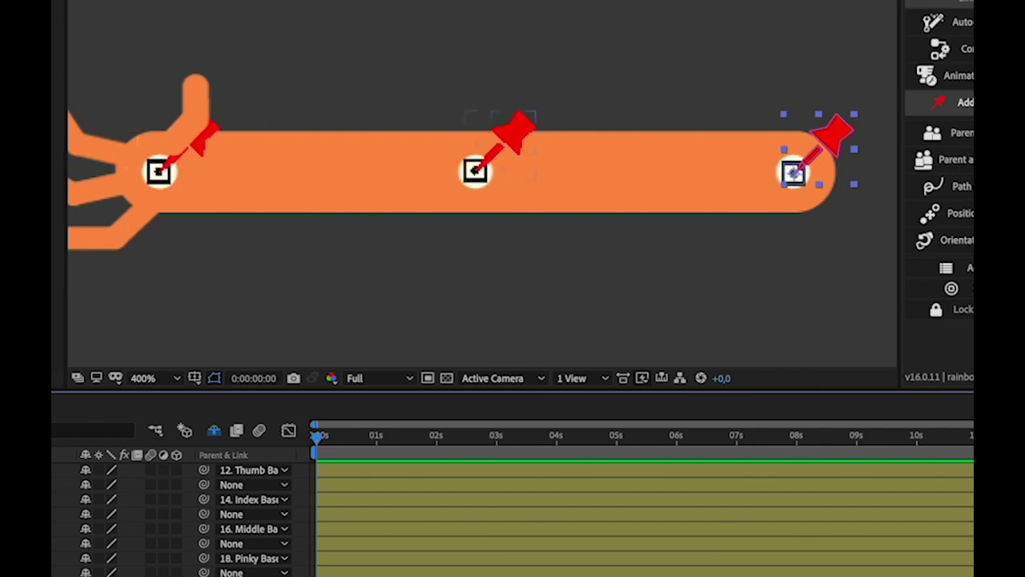
{"action": "left_click_drag", "start_coordinate": [104, 194], "coordinate": [163, 246]}
{"action": "key", "text": "ctrl+Down"}
{"action": "key", "text": "ctrl+Down"}
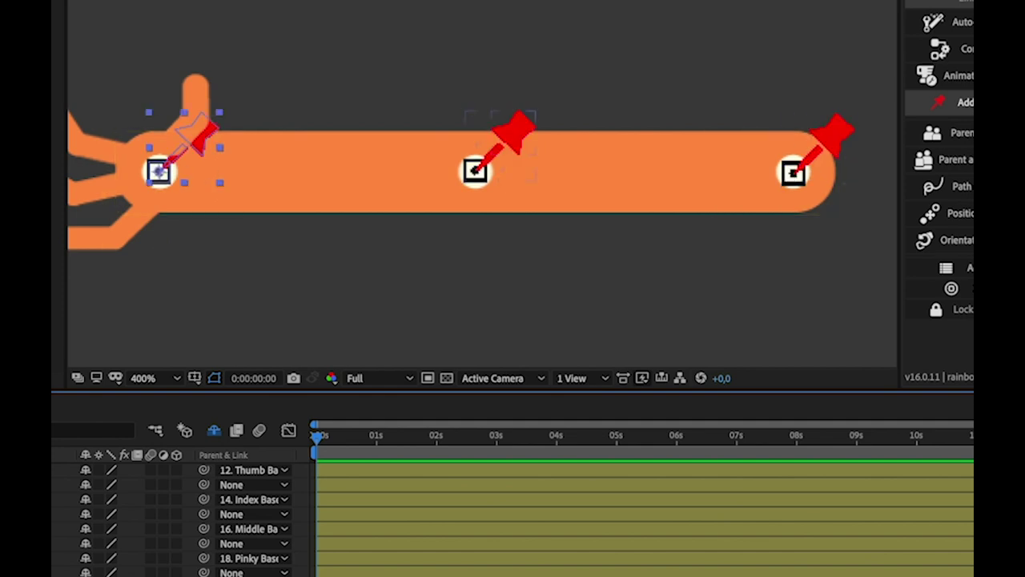
{"action": "key", "text": "ctrl+Down"}
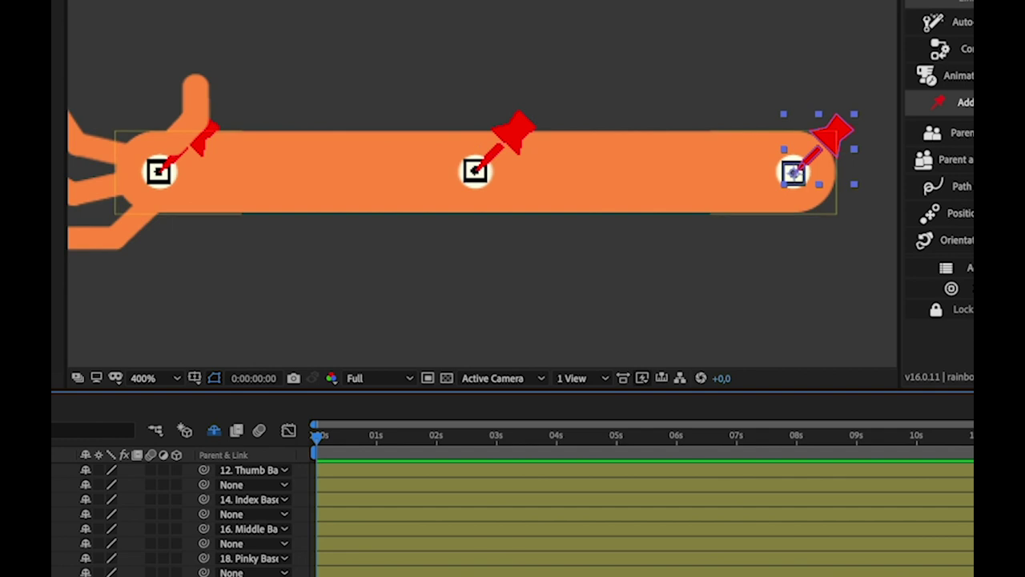
{"action": "key", "text": "ctrl+Up"}
- Select all three bone controllers and zoom to 800% on the wrist controller
{"action": "left_click", "coordinate": [792, 172]}
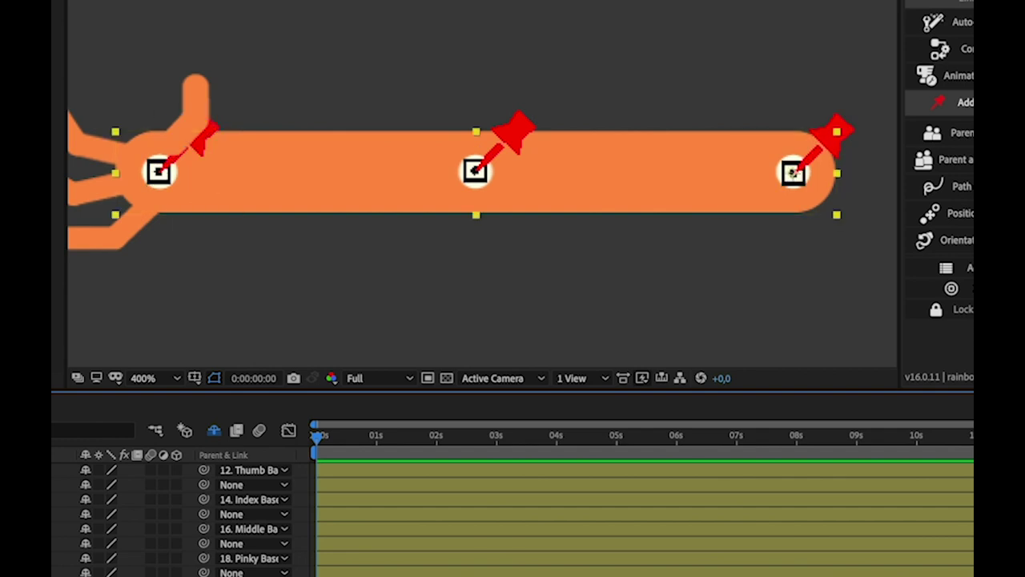
{"action": "left_click", "coordinate": [160, 170]}
{"action": "left_click", "coordinate": [793, 172]}
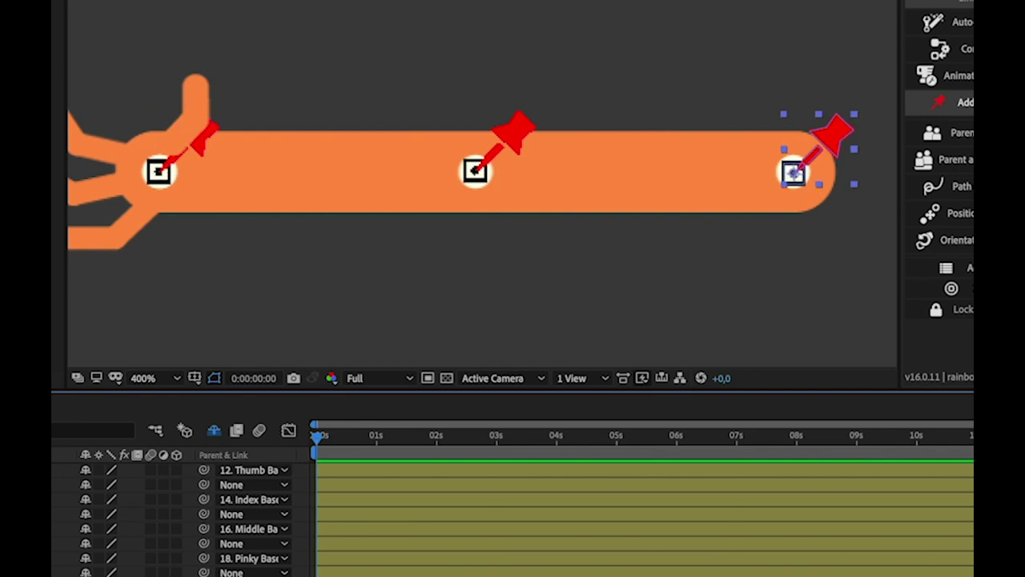
{"action": "left_click", "coordinate": [476, 171]}
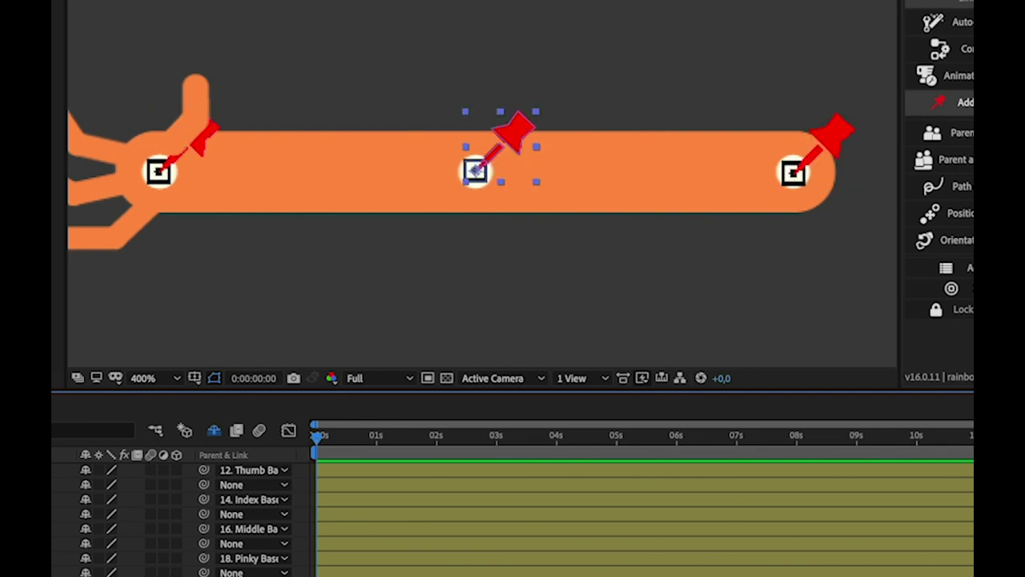
{"action": "left_click", "coordinate": [793, 173]}
{"action": "key", "text": "ctrl+a"}
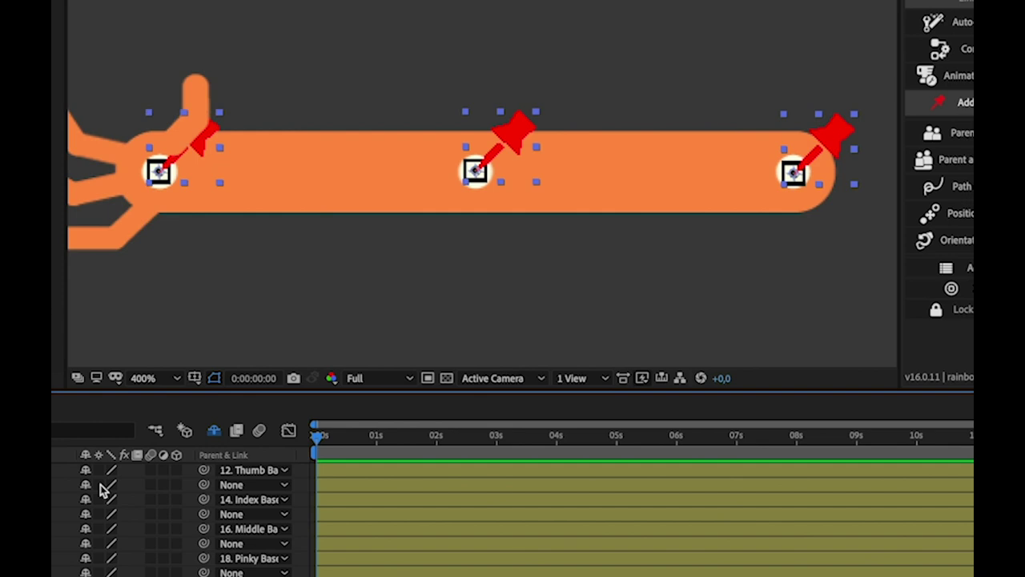
{"action": "mouse_move", "coordinate": [337, 153]}
{"action": "left_mouse_down"}
{"action": "mouse_move", "coordinate": [437, 165]}
{"action": "mouse_move", "coordinate": [375, 112]}
{"action": "left_mouse_up"}
{"action": "left_click", "coordinate": [386, 152]}
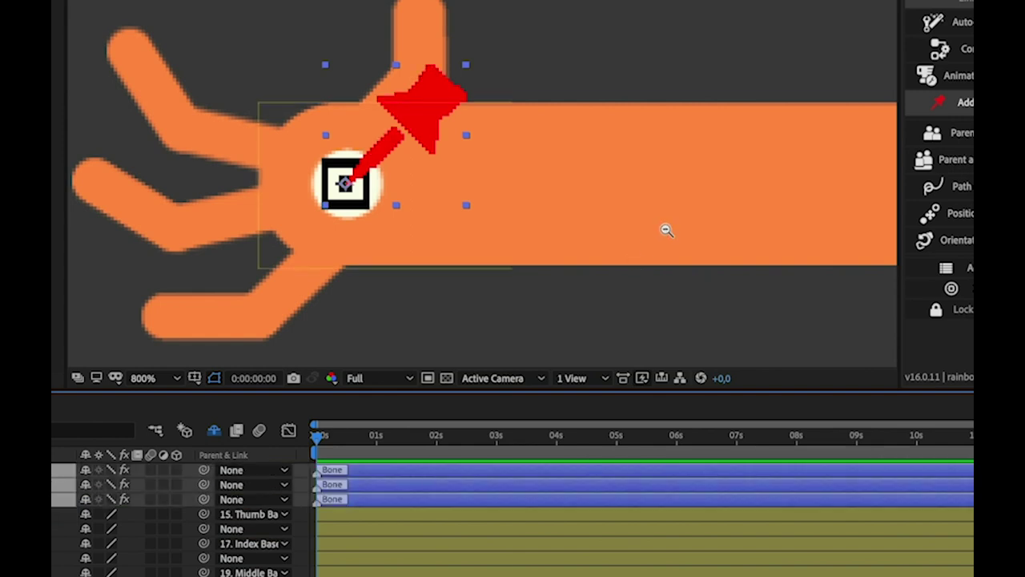
{"action": "scroll", "coordinate": [666, 231], "scroll_direction": "down", "scroll_amount": 4}
{"action": "scroll", "coordinate": [521, 264], "scroll_direction": "up", "scroll_amount": 2}
{"action": "left_click", "coordinate": [403, 304]}
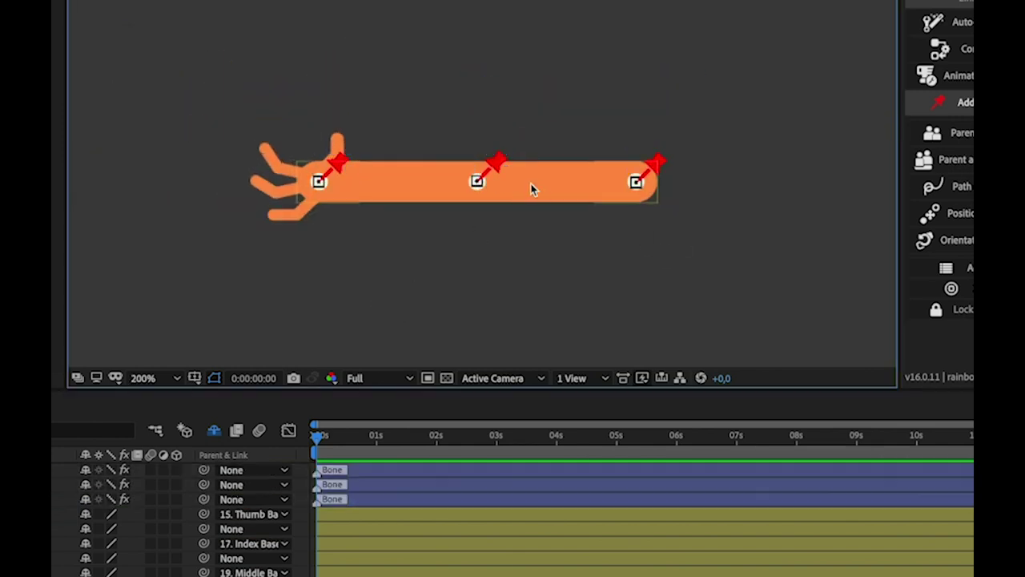
{"action": "left_click_drag", "start_coordinate": [497, 165], "coordinate": [492, 76]}
{"action": "key", "text": "ctrl+z"}
{"action": "left_click_drag", "start_coordinate": [645, 173], "coordinate": [536, 296]}
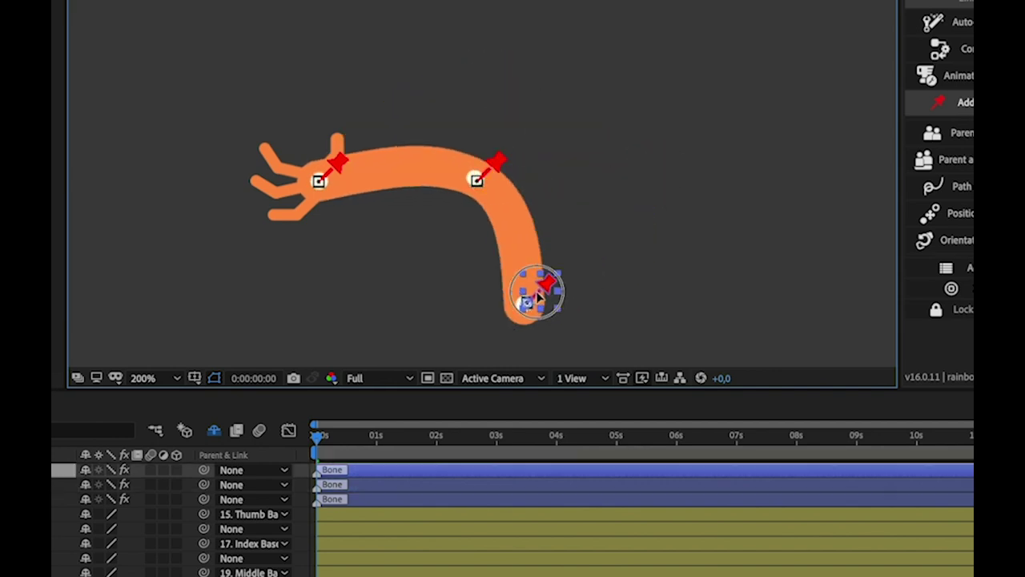
{"action": "key", "text": "ctrl+z"}
{"action": "left_click_drag", "start_coordinate": [335, 165], "coordinate": [390, 72]}
{"action": "key", "text": "ctrl+z"}
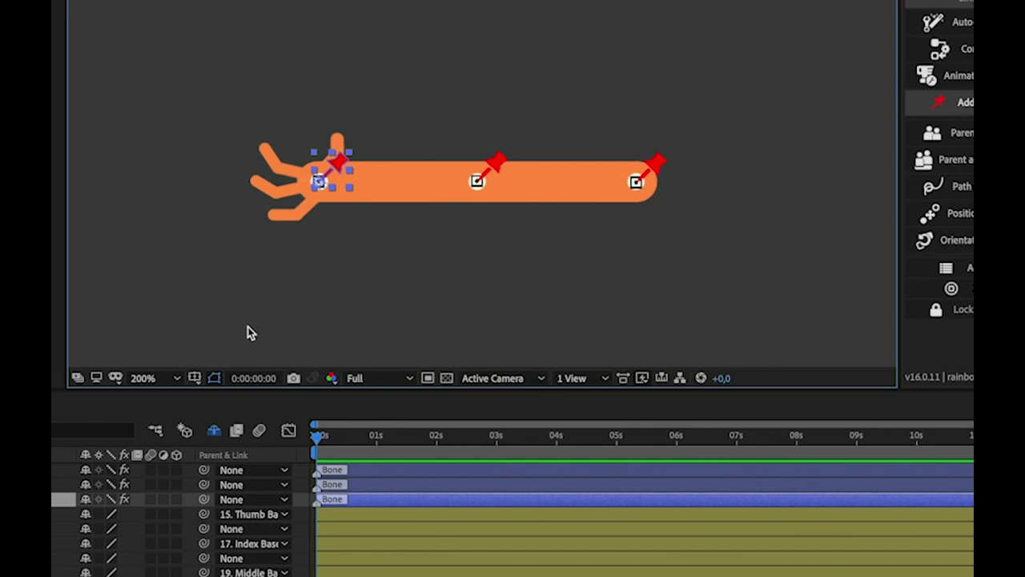
{"action": "left_click", "coordinate": [64, 529]}
{"action": "left_click", "coordinate": [64, 558]}
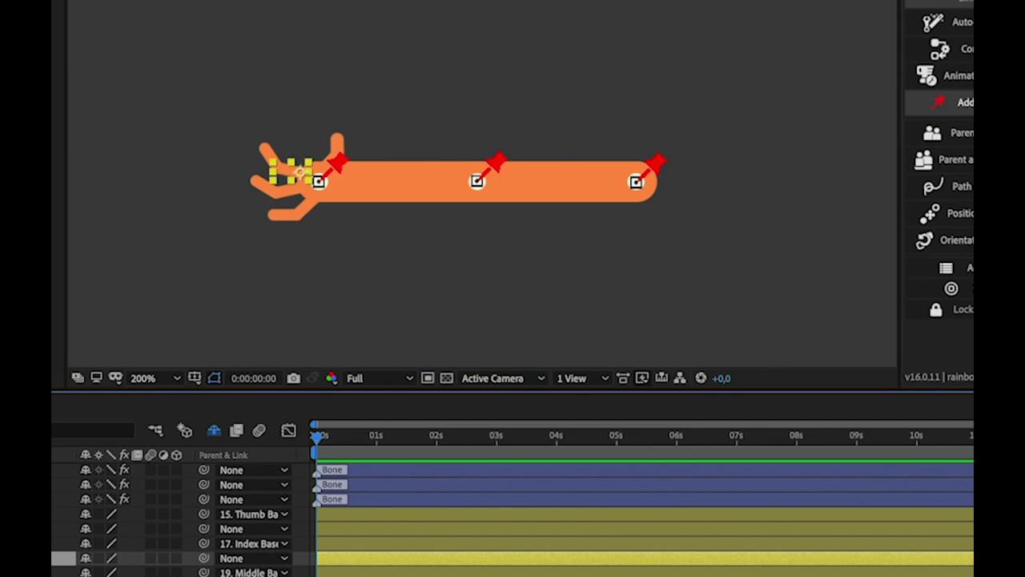
{"action": "left_click", "coordinate": [64, 529], "text": "ctrl"}
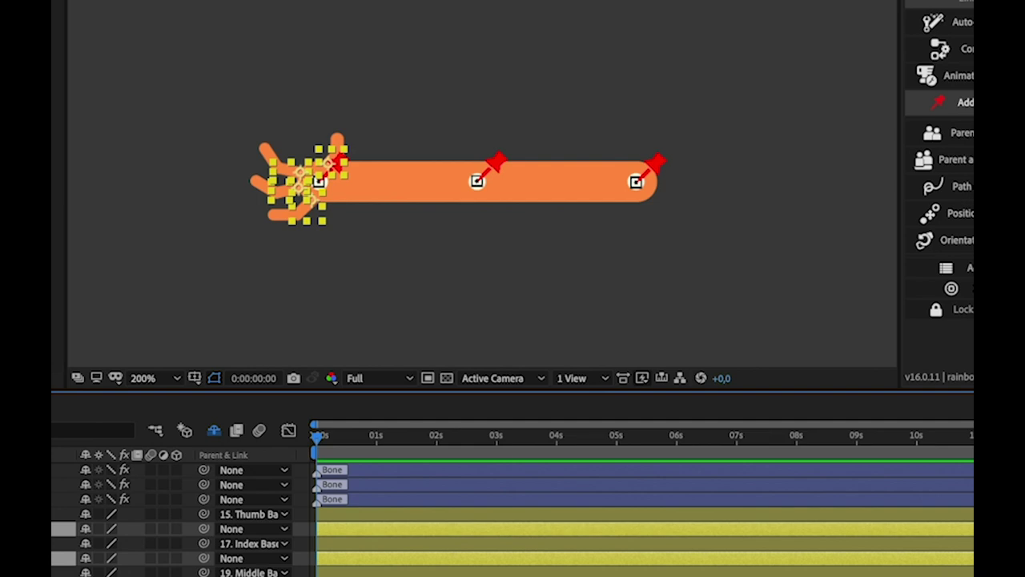
{"action": "left_click", "coordinate": [961, 132]}
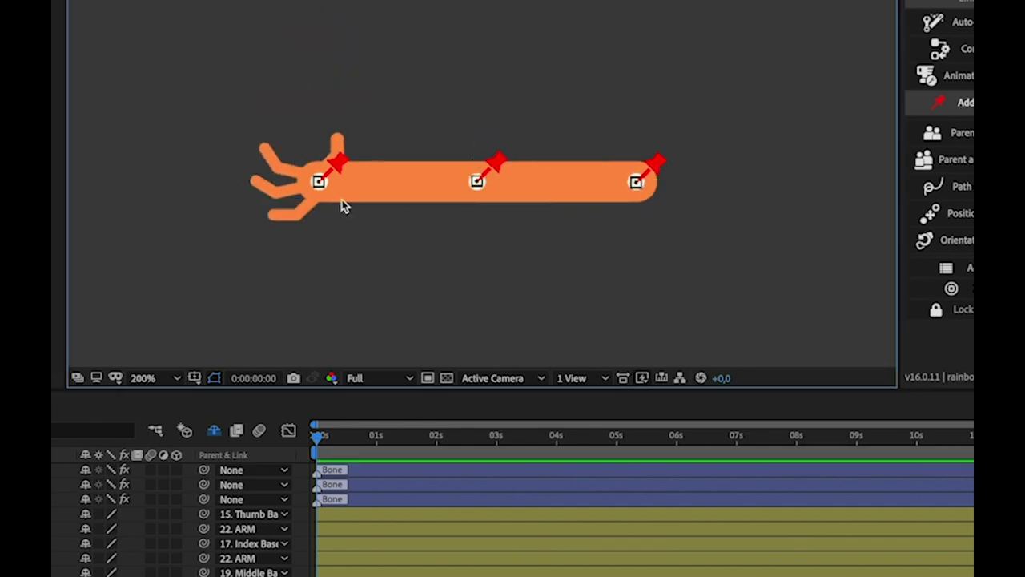
{"action": "left_click", "coordinate": [337, 165]}
{"action": "mouse_move", "coordinate": [337, 162]}
{"action": "left_mouse_down"}
{"action": "mouse_move", "coordinate": [388, 72]}
{"action": "mouse_move", "coordinate": [412, 282]}
{"action": "left_mouse_up"}
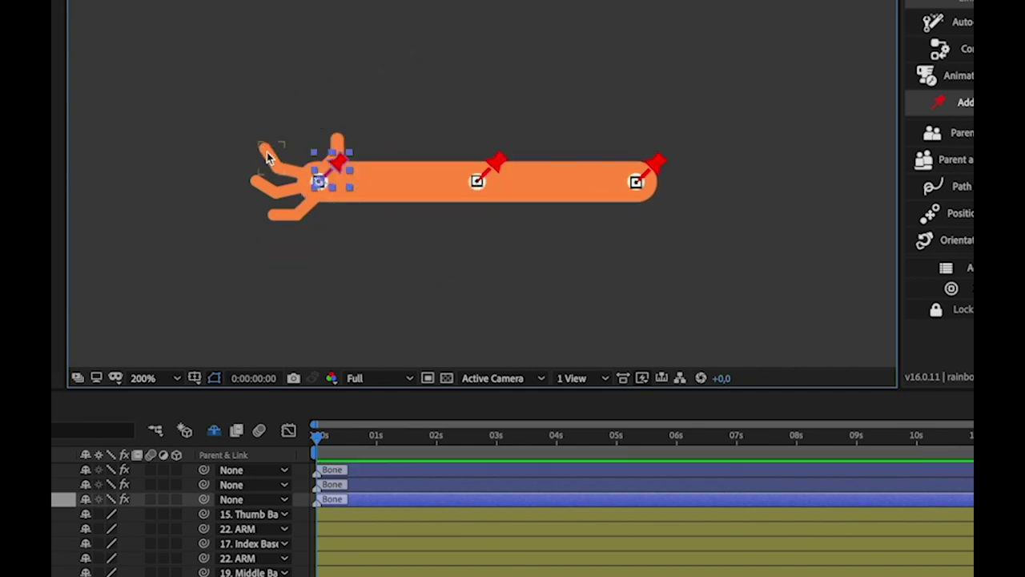
{"action": "left_click", "coordinate": [390, 184]}
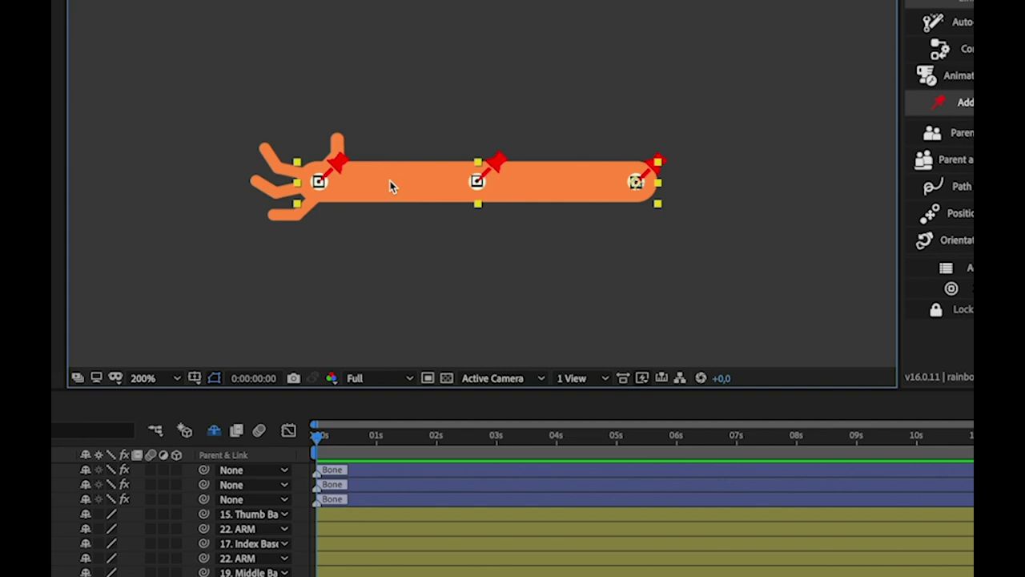
{"action": "left_click", "coordinate": [386, 80]}
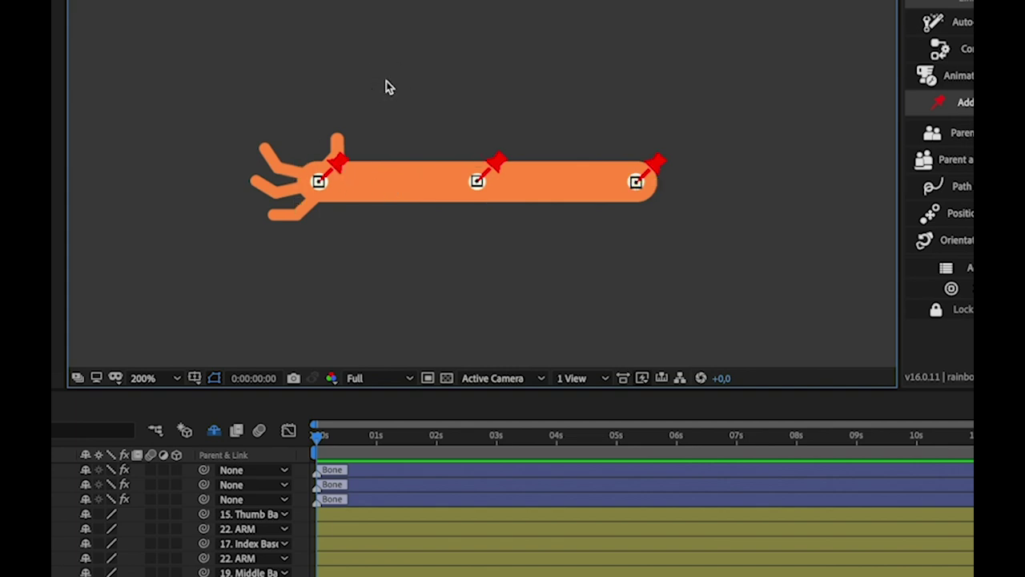
{"action": "left_click_drag", "start_coordinate": [339, 160], "coordinate": [376, 76]}
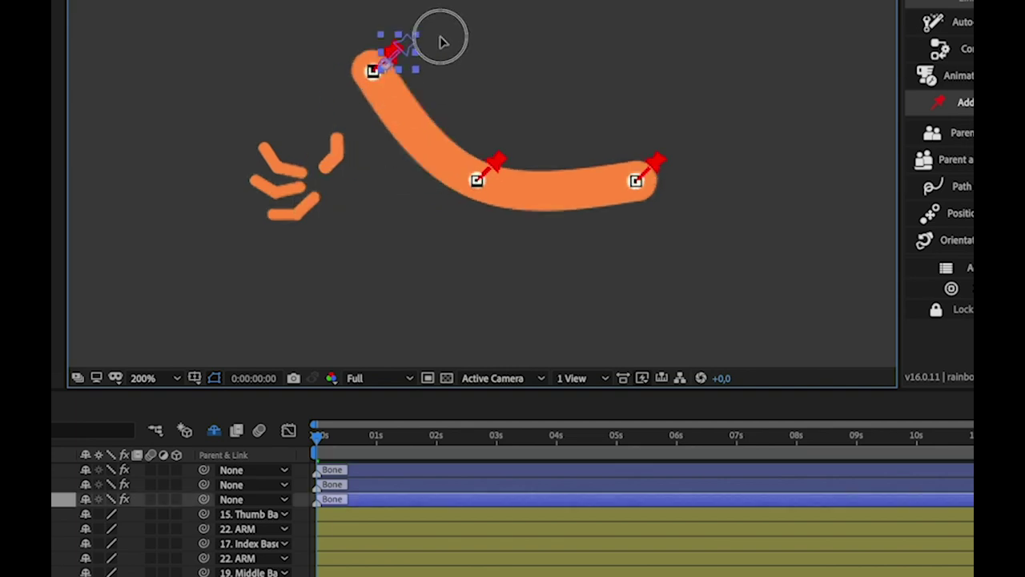
{"action": "left_click_drag", "start_coordinate": [332, 161], "coordinate": [401, 333]}
{"action": "key", "text": "ctrl+z"}
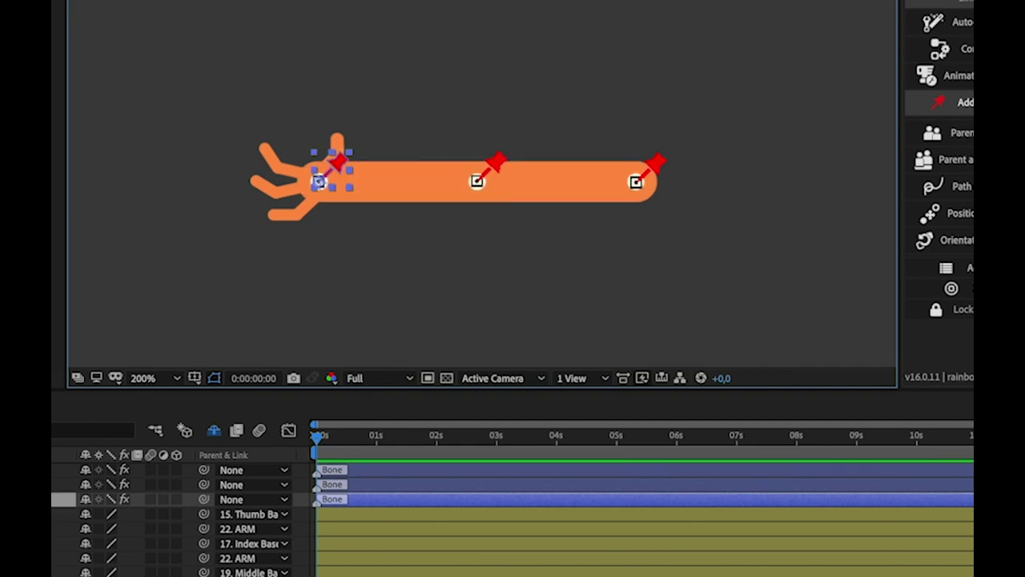
- Parent the four finger layers to the third Bone layer, then bend the arm to test
{"action": "left_click", "coordinate": [306, 207]}
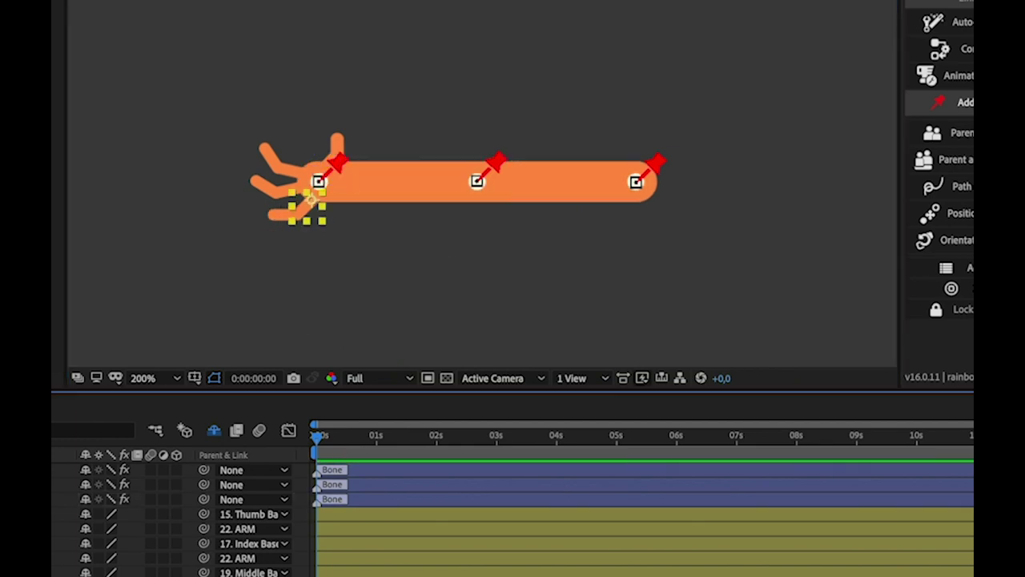
{"action": "left_click", "coordinate": [277, 191], "text": "shift"}
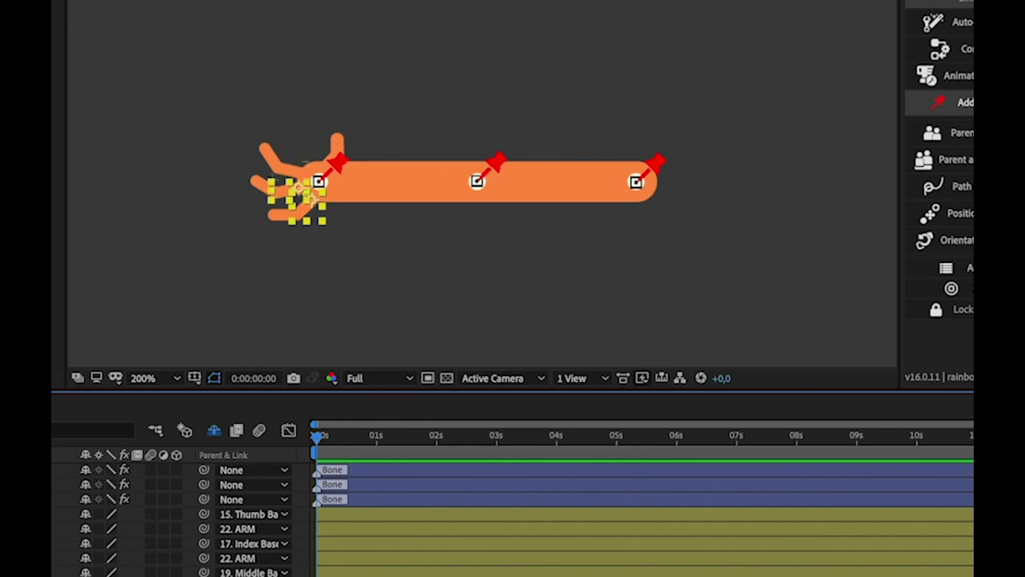
{"action": "left_click", "coordinate": [290, 171], "text": "shift"}
{"action": "left_click", "coordinate": [331, 160], "text": "shift"}
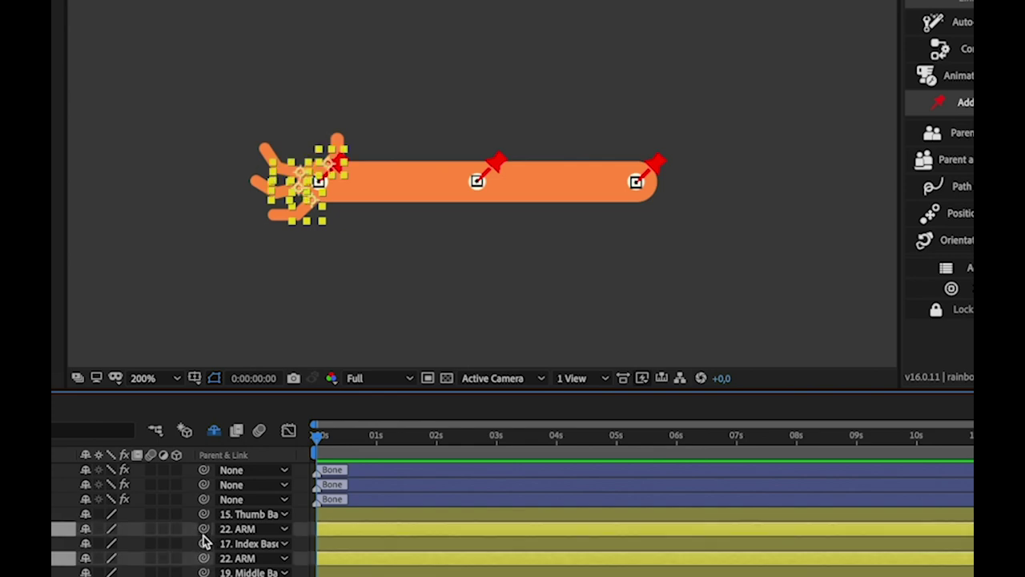
{"action": "mouse_move", "coordinate": [203, 529]}
{"action": "left_mouse_down"}
{"action": "mouse_move", "coordinate": [52, 522]}
{"action": "mouse_move", "coordinate": [56, 501]}
{"action": "left_mouse_up"}
{"action": "left_click", "coordinate": [58, 499]}
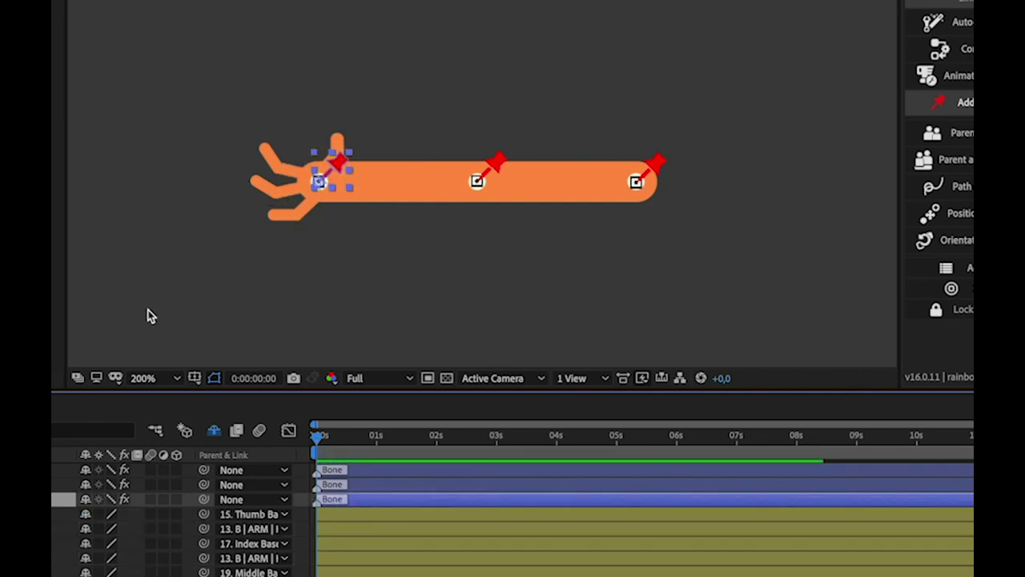
{"action": "mouse_move", "coordinate": [329, 164]}
{"action": "left_mouse_down"}
{"action": "mouse_move", "coordinate": [348, 291]}
{"action": "mouse_move", "coordinate": [431, 36]}
{"action": "mouse_move", "coordinate": [401, 76]}
{"action": "mouse_move", "coordinate": [406, 268]}
{"action": "left_mouse_up"}
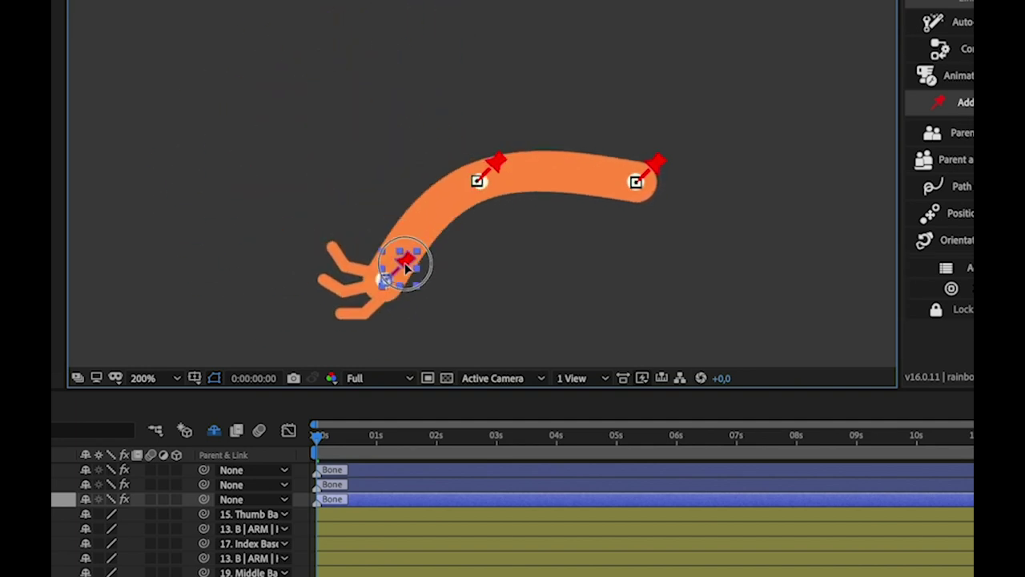
- Undo the test bend, then swing the hand bone into test poses
{"action": "key", "text": "ctrl+z"}
{"action": "left_click", "coordinate": [354, 224]}
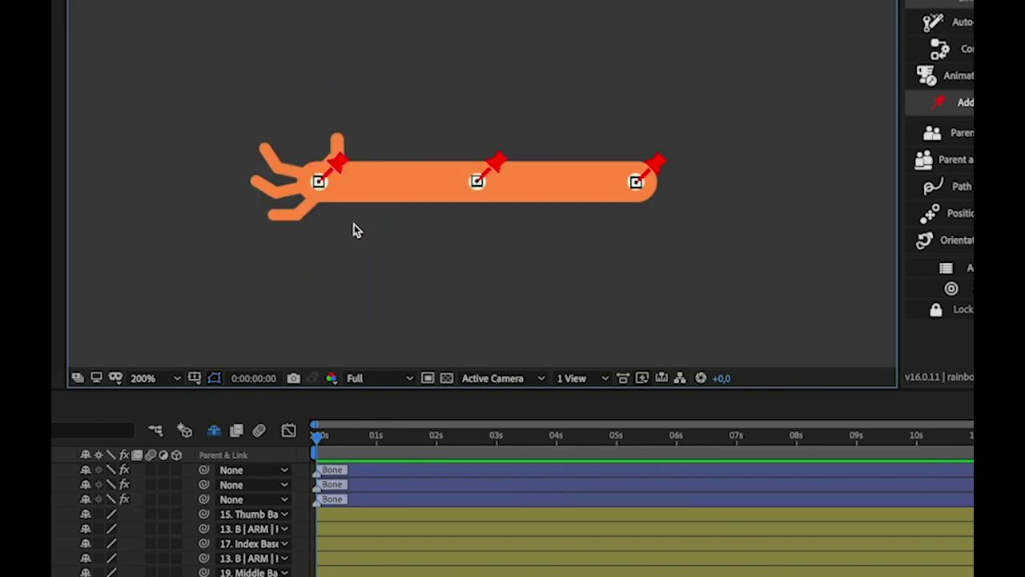
{"action": "left_click", "coordinate": [340, 176]}
{"action": "left_click", "coordinate": [404, 98]}
{"action": "left_click", "coordinate": [338, 169]}
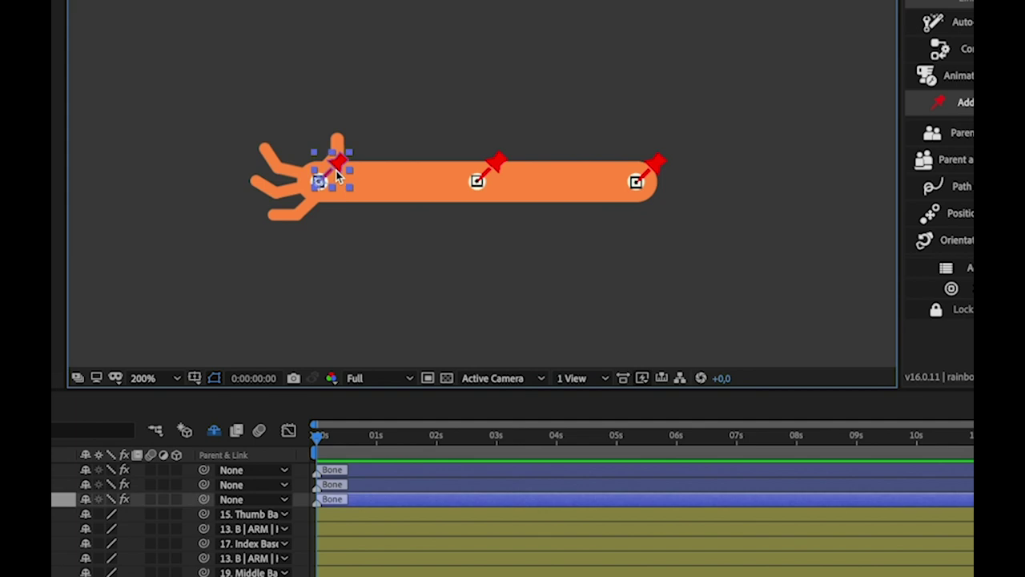
{"action": "mouse_move", "coordinate": [346, 172]}
{"action": "left_mouse_down"}
{"action": "mouse_move", "coordinate": [473, 114]}
{"action": "mouse_move", "coordinate": [377, 187]}
{"action": "mouse_move", "coordinate": [394, 120]}
{"action": "mouse_move", "coordinate": [418, 96]}
{"action": "left_mouse_up"}
- Set the hand bone's Rotation to 102° to confirm the fingers follow
{"action": "key", "text": "r"}
{"action": "mouse_move", "coordinate": [109, 513]}
{"action": "left_mouse_down"}
{"action": "mouse_move", "coordinate": [155, 517]}
{"action": "mouse_move", "coordinate": [87, 522]}
{"action": "mouse_move", "coordinate": [137, 547]}
{"action": "mouse_move", "coordinate": [165, 527]}
{"action": "mouse_move", "coordinate": [126, 507]}
{"action": "mouse_move", "coordinate": [162, 525]}
{"action": "left_mouse_up"}
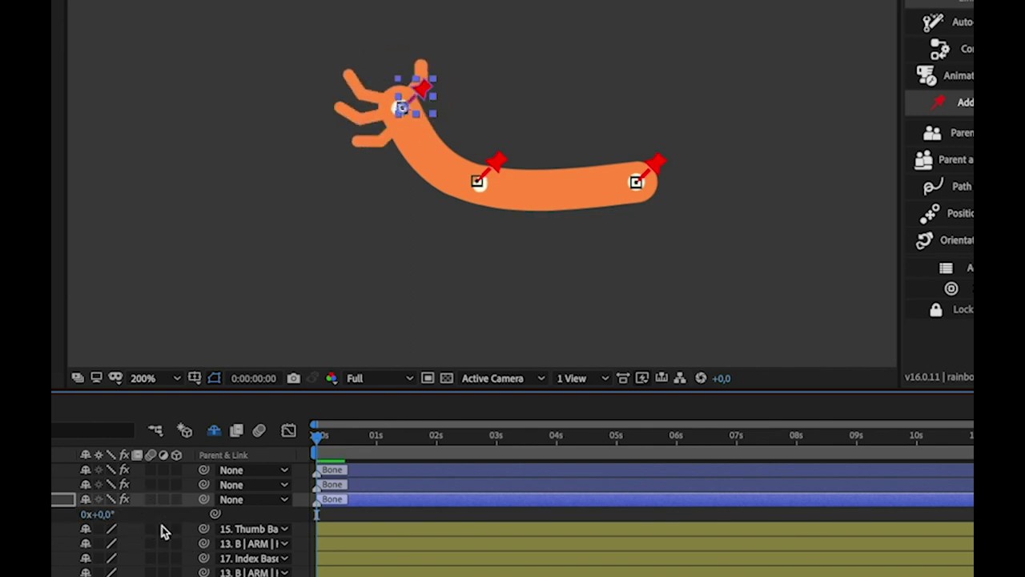
{"action": "left_click", "coordinate": [521, 51]}
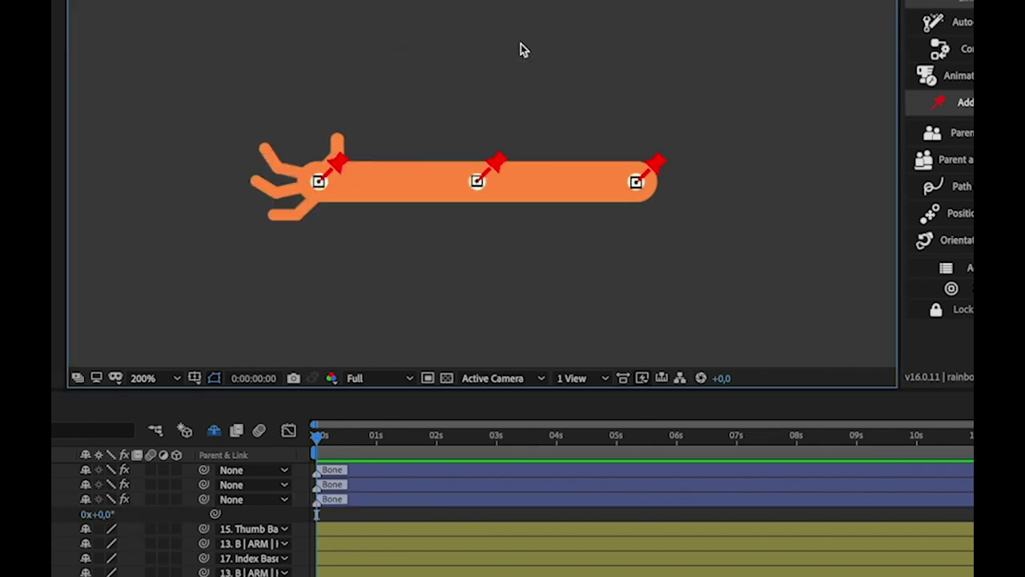
{"action": "left_click", "coordinate": [494, 164]}
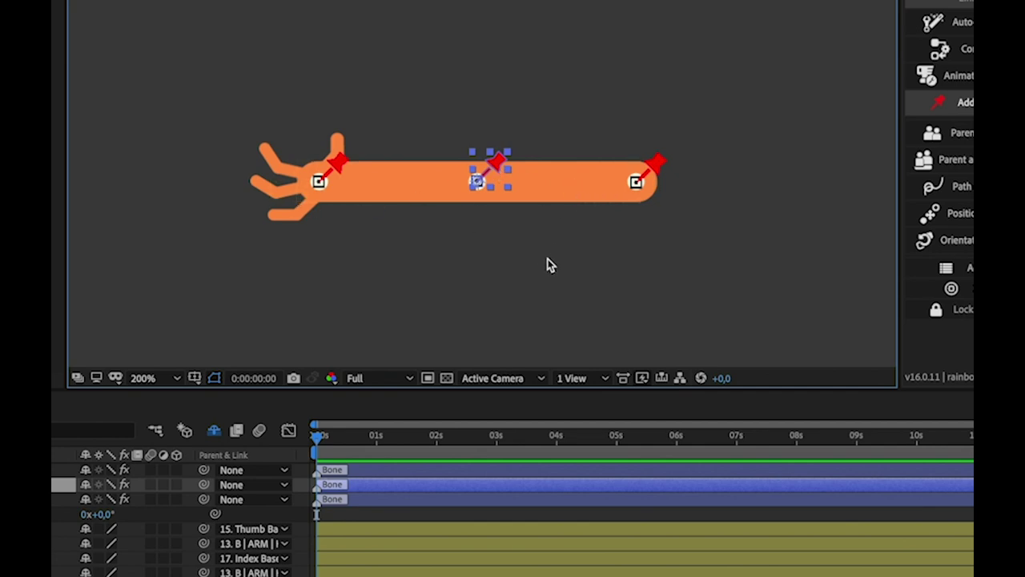
{"action": "left_click", "coordinate": [565, 197]}
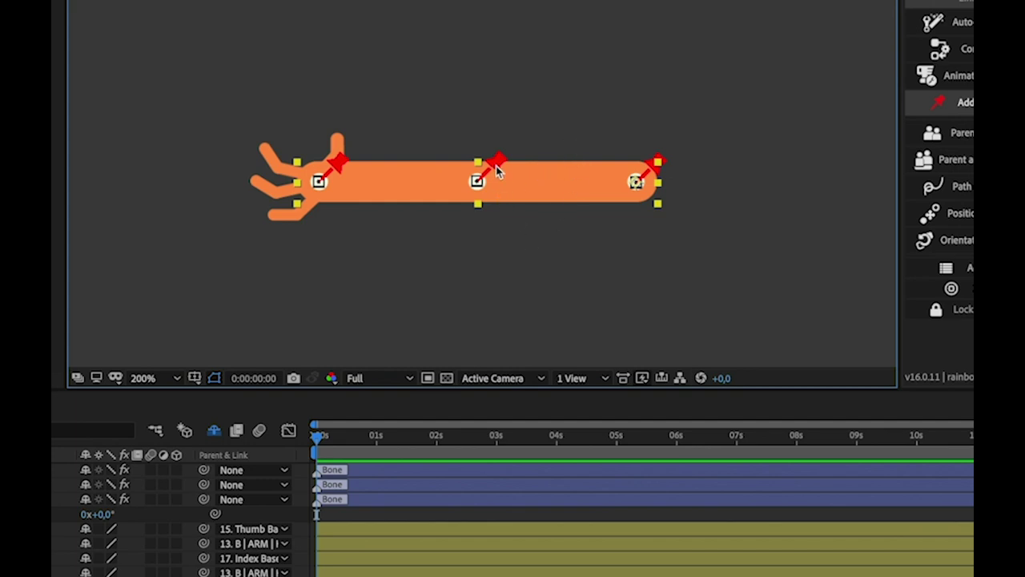
{"action": "left_click", "coordinate": [511, 119]}
{"action": "mouse_move", "coordinate": [651, 174]}
{"action": "left_mouse_down"}
{"action": "mouse_move", "coordinate": [625, 85]}
{"action": "mouse_move", "coordinate": [542, 18]}
{"action": "mouse_move", "coordinate": [689, 247]}
{"action": "mouse_move", "coordinate": [571, 307]}
{"action": "mouse_move", "coordinate": [618, 303]}
{"action": "left_mouse_up"}
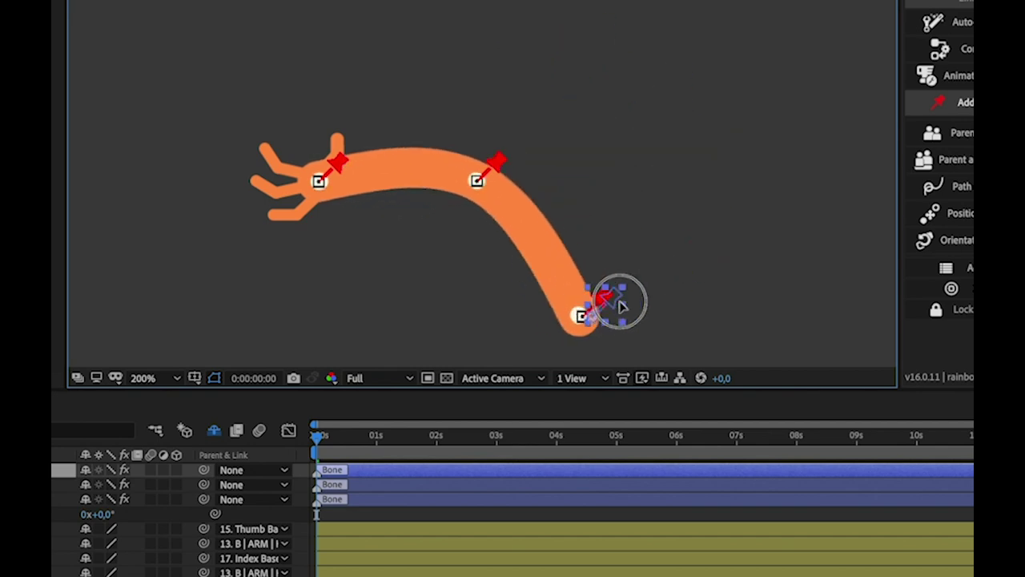
{"action": "key", "text": "ctrl+z"}
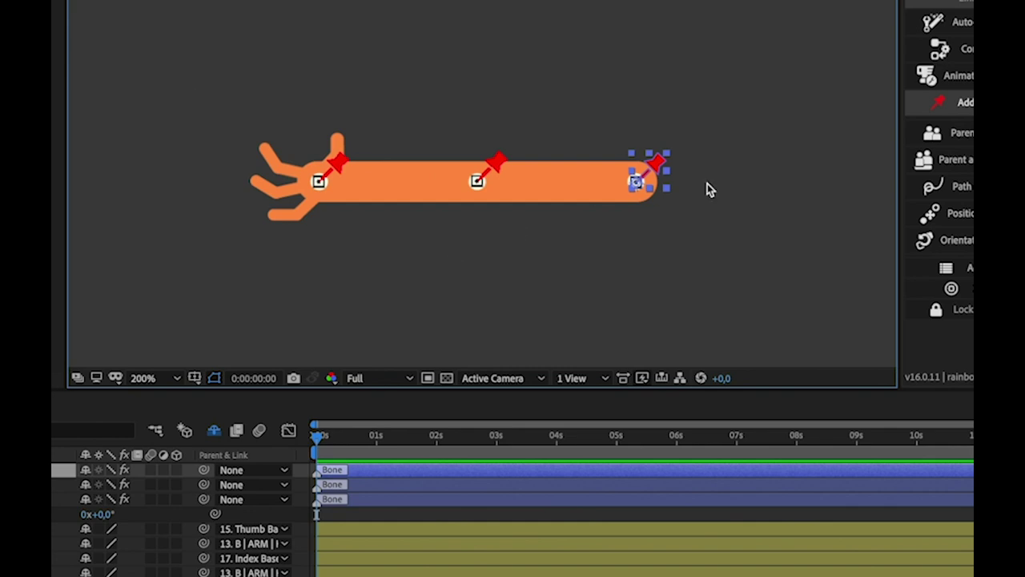
{"action": "left_click", "coordinate": [585, 300]}
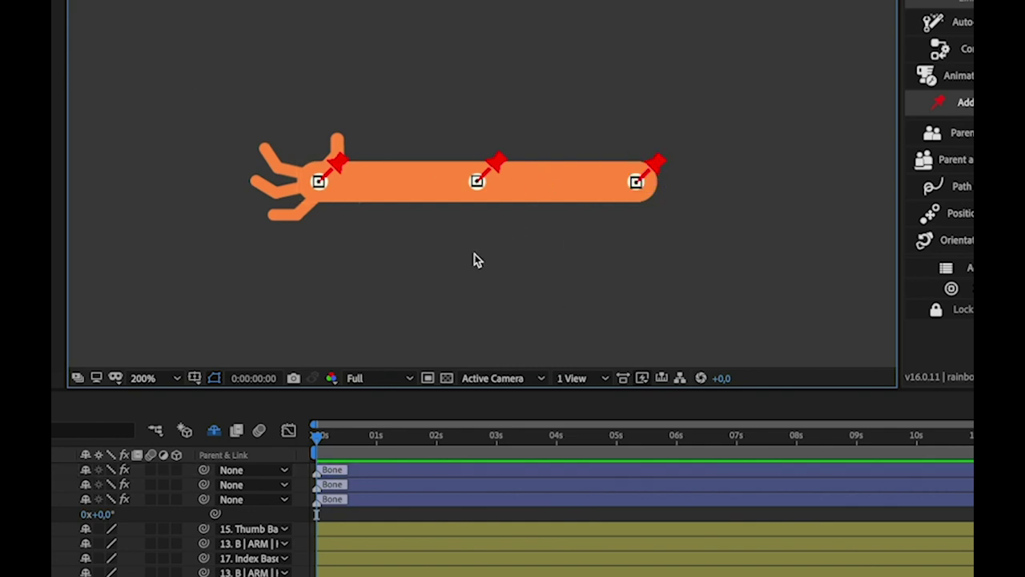